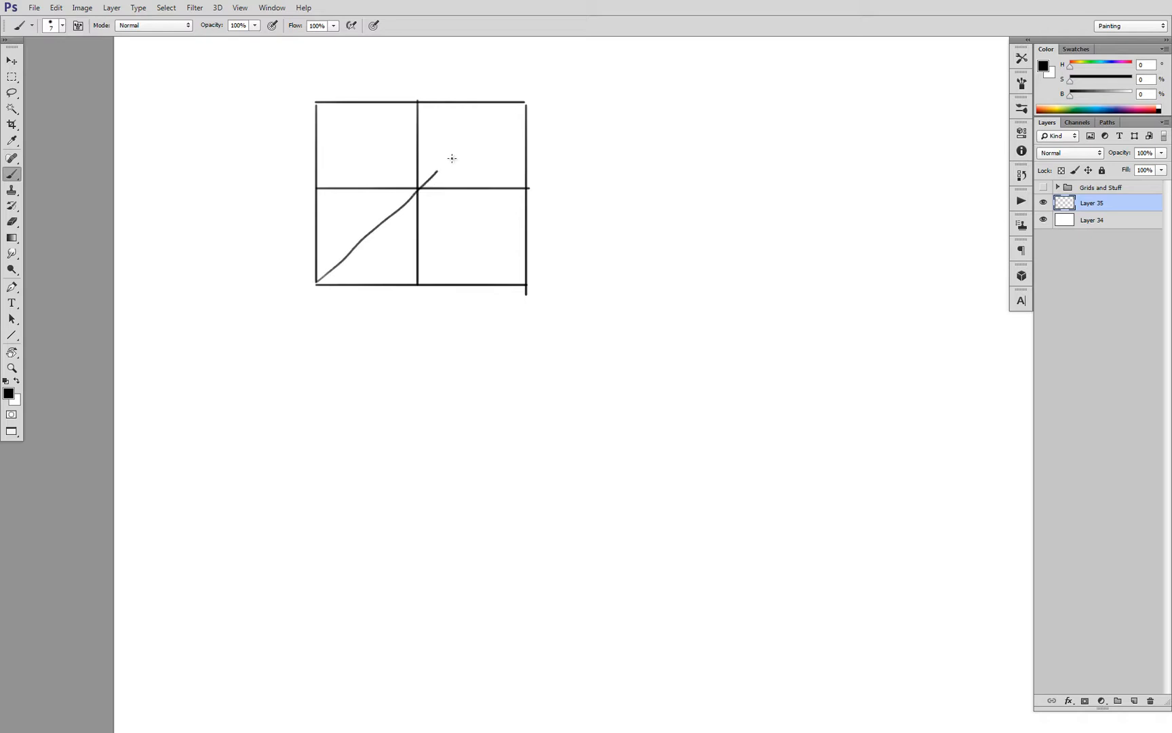
# Draw the square's second diagonal from its lower-right corner to its upper-left corner
pyautogui.moveTo(526, 283); pyautogui.dragTo(316, 100)
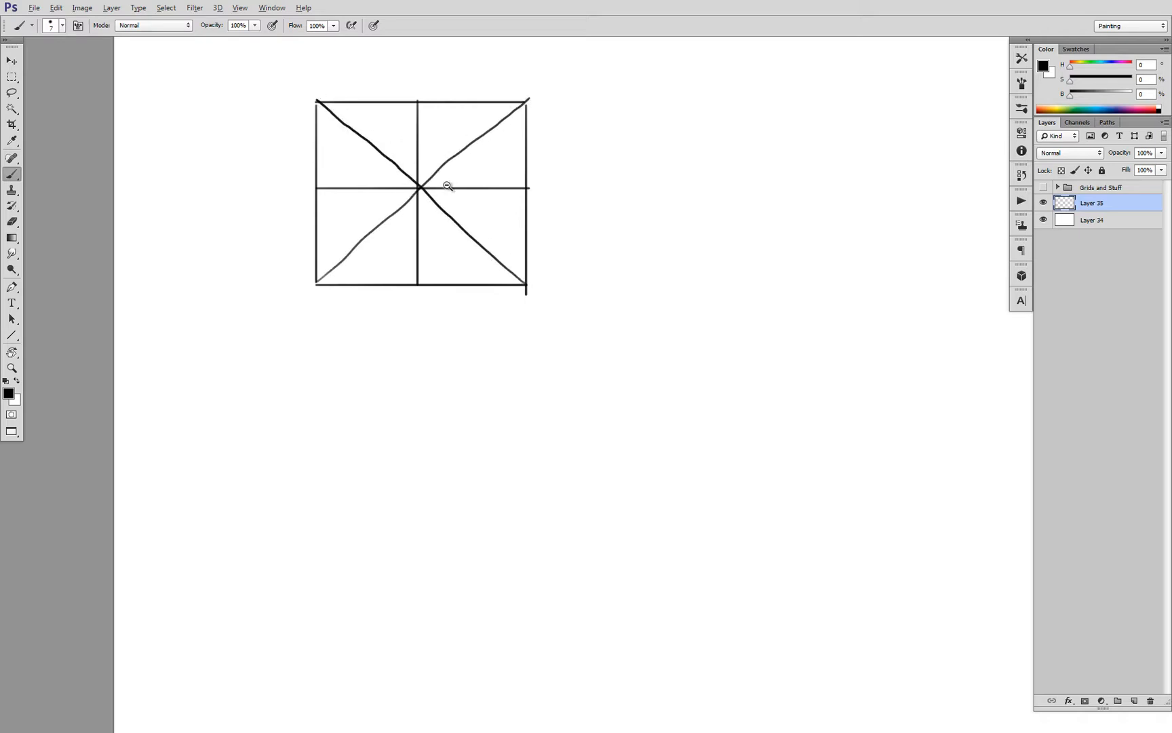
pyautogui.moveTo(451, 186); pyautogui.dragTo(491, 262)
pyautogui.keyDown('ctrl'); pyautogui.click(475, 222); pyautogui.keyUp('ctrl')
pyautogui.keyDown('ctrl'); pyautogui.click(482, 215); pyautogui.keyUp('ctrl')
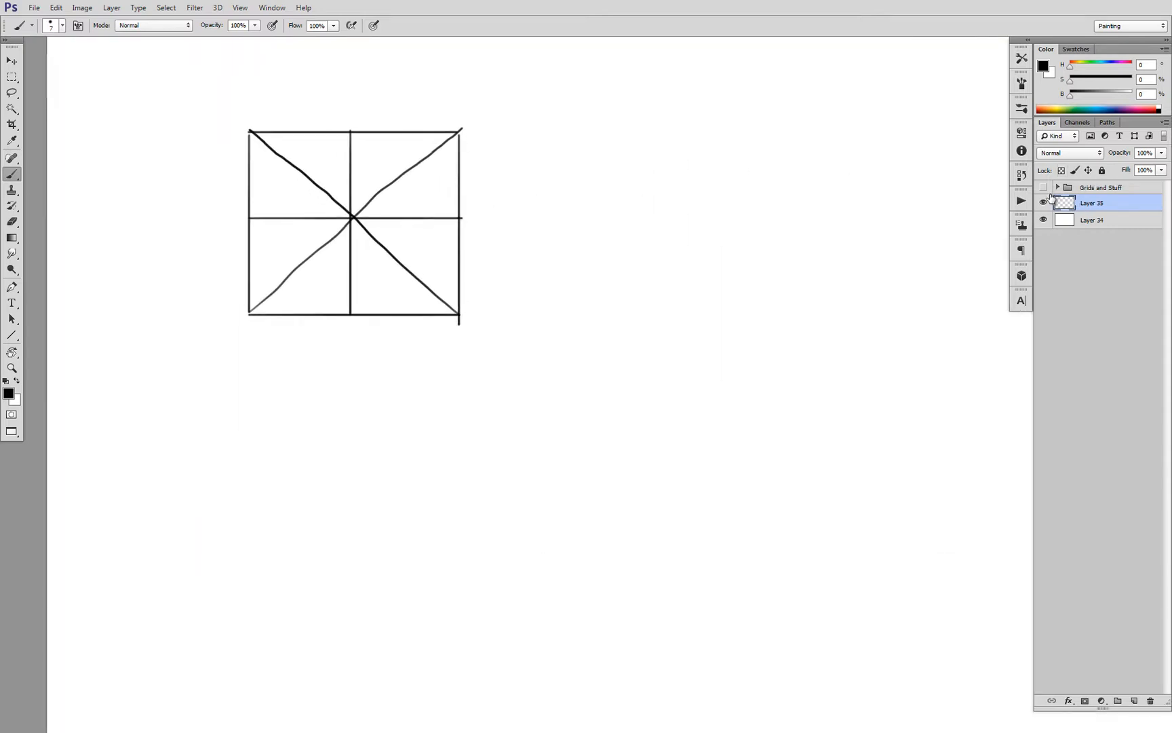
pyautogui.keyDown('alt'); pyautogui.click(763, 215); pyautogui.keyUp('alt')
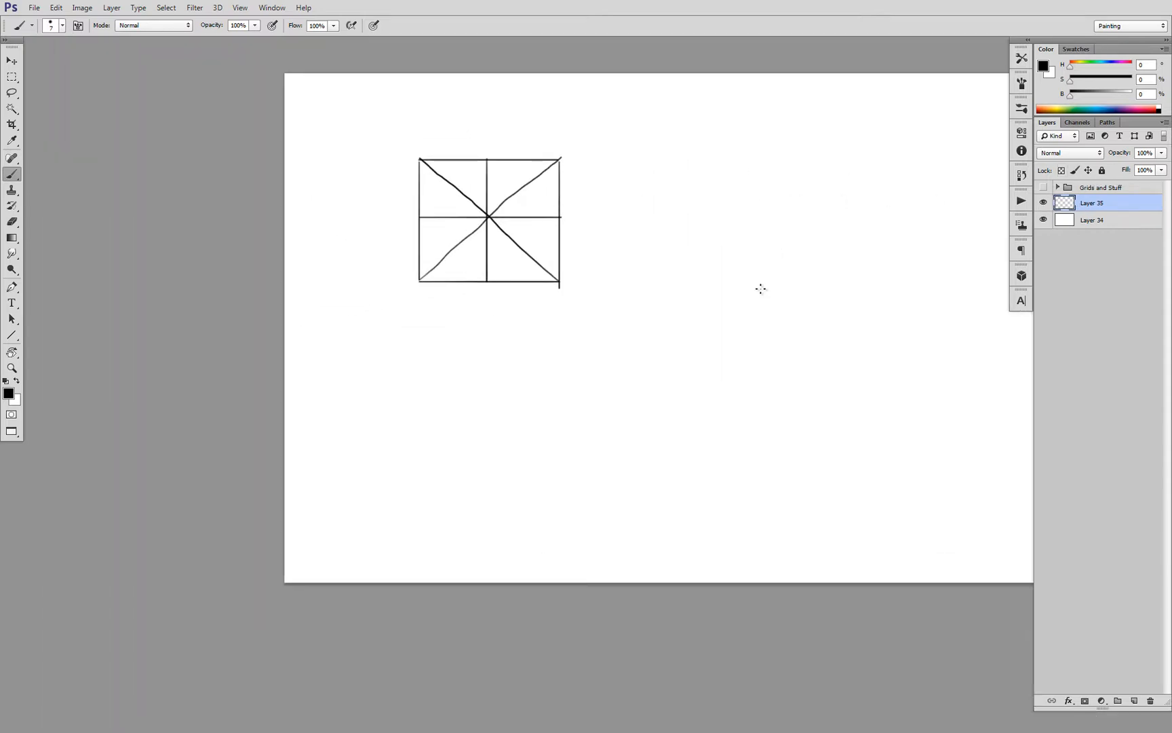
pyautogui.press('m')
pyautogui.moveTo(403, 136); pyautogui.dragTo(590, 307)
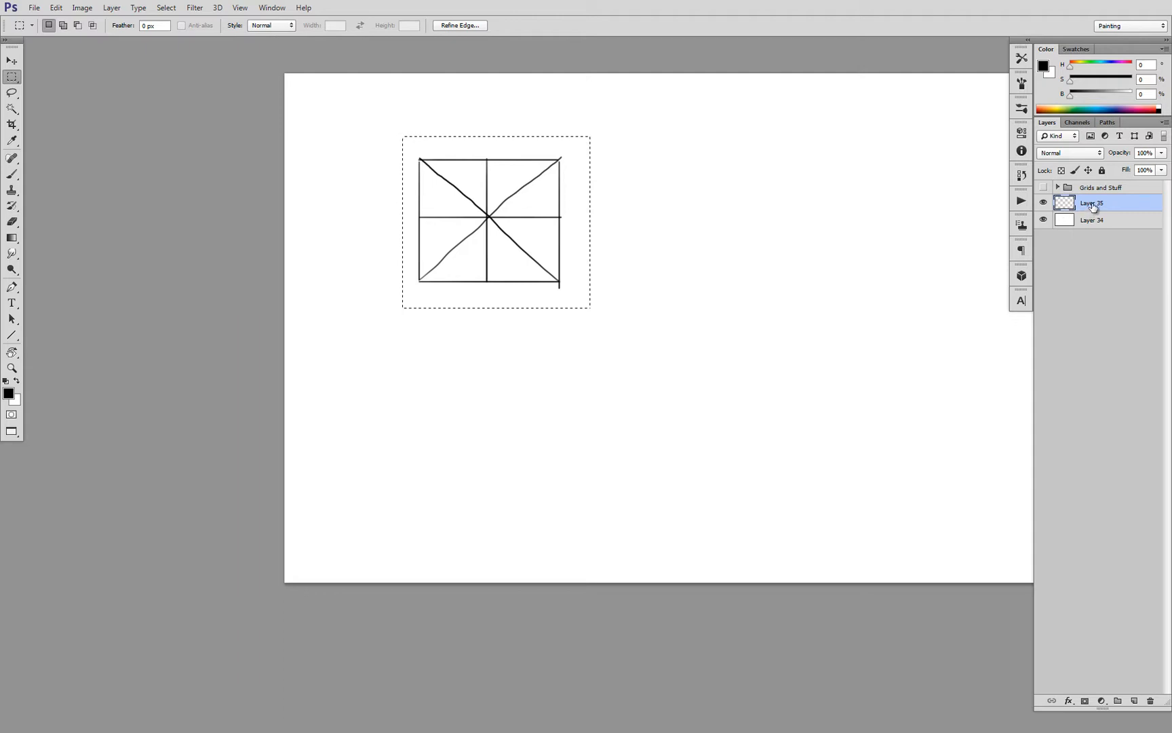
pyautogui.hotkey('ctrl', 'd')
# Convert Layer 35 to a smart object and place a duplicate of it to the right of the original square
pyautogui.rightClick(1090, 208)
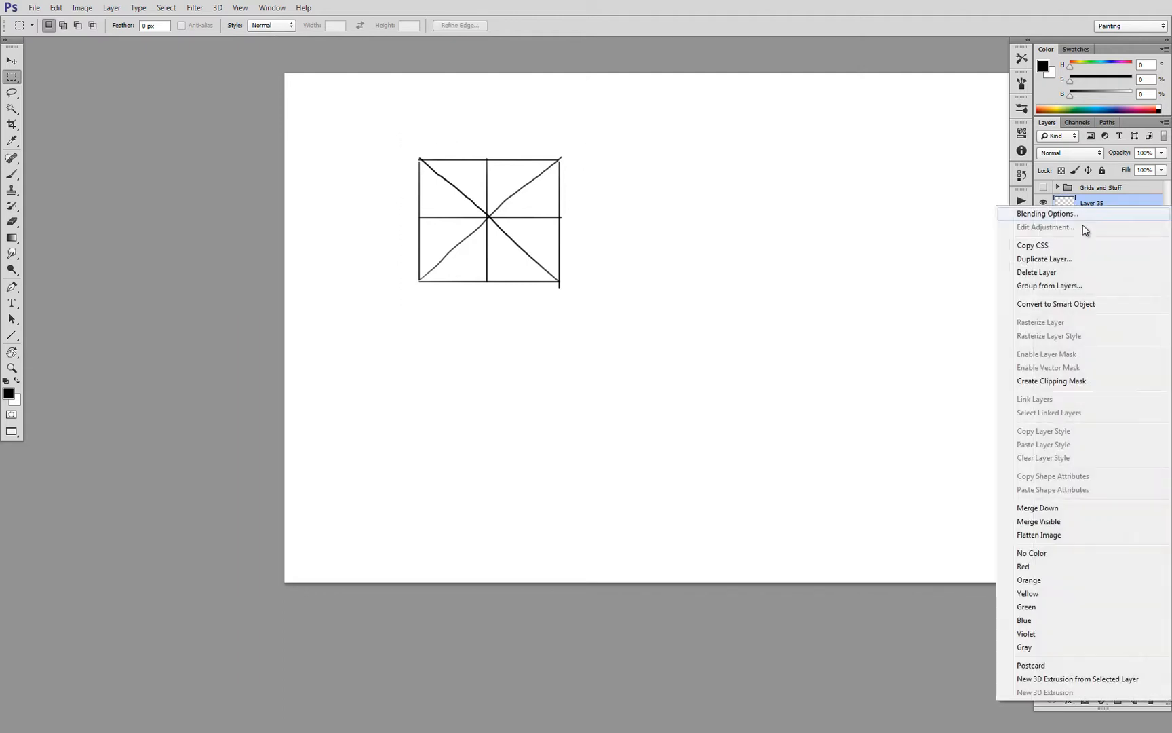
pyautogui.click(1081, 305)
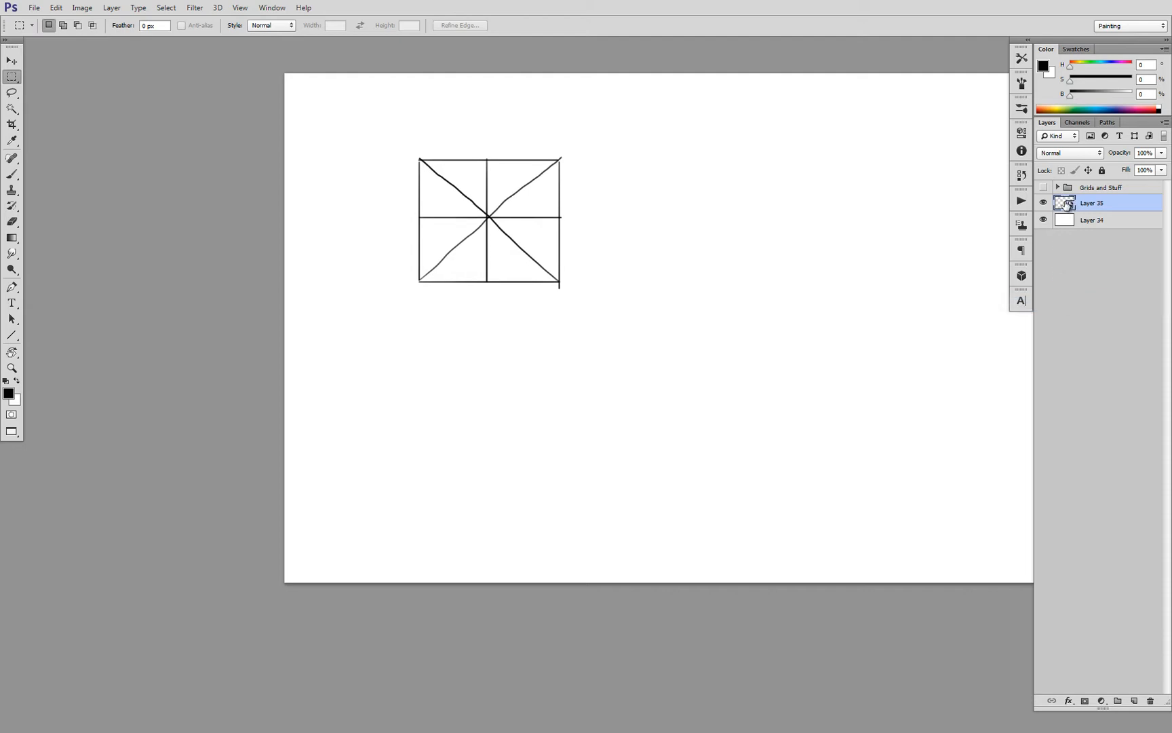
pyautogui.hotkey('ctrl', 'j')
pyautogui.press('v')
pyautogui.moveTo(507, 216); pyautogui.dragTo(678, 218)
# Transform the duplicated square into perspective, shortening its right edge symmetrically and narrowing its width
pyautogui.hotkey('ctrl', 't')
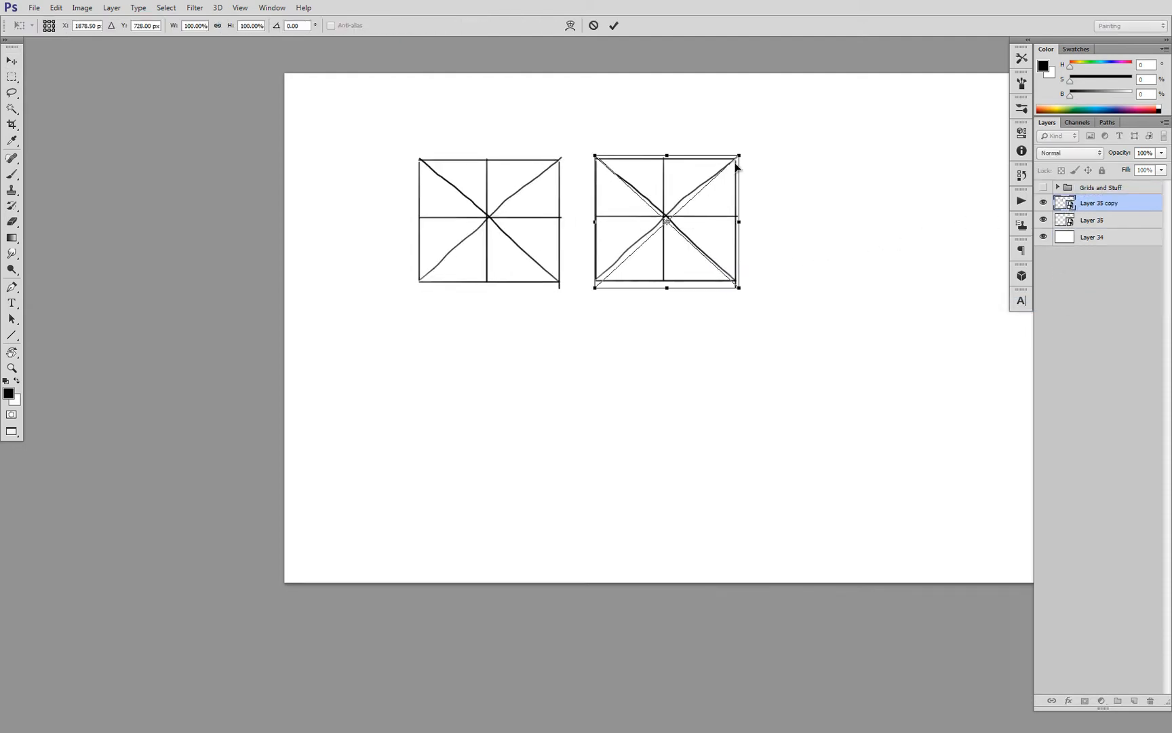
pyautogui.moveTo(738, 157); pyautogui.dragTo(709, 221)
pyautogui.press('Return')
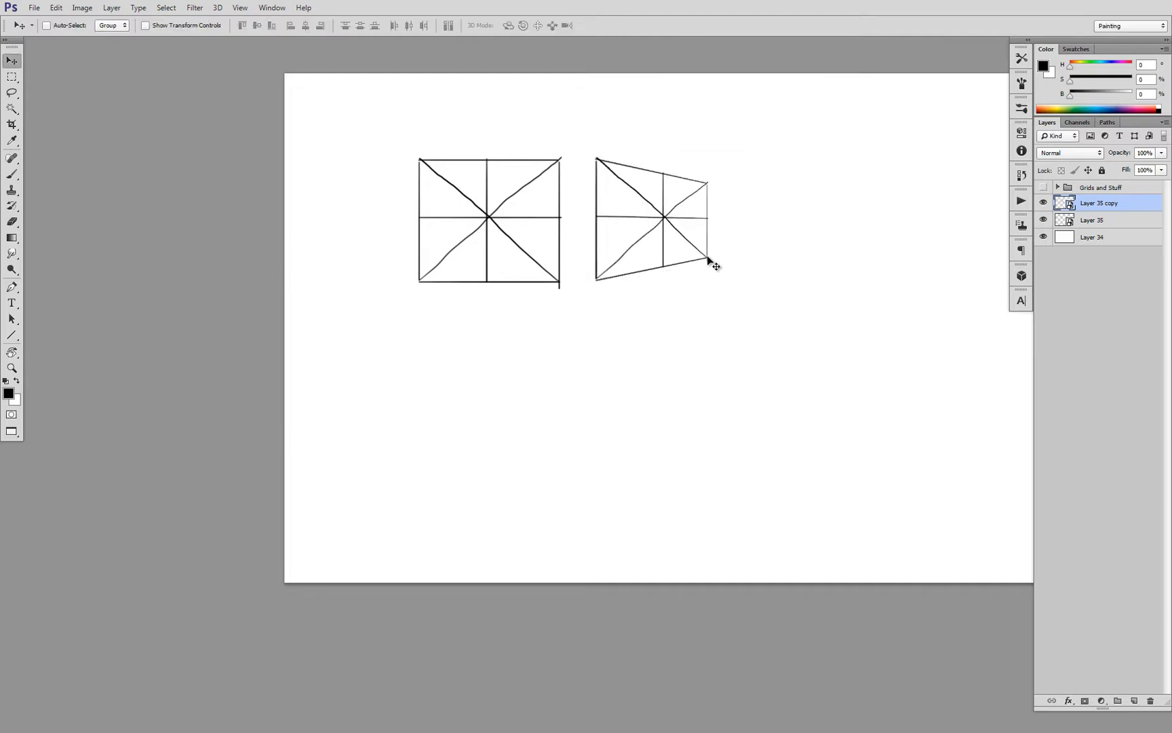
pyautogui.scroll(2, 734, 236)
pyautogui.hotkey('ctrl', 't')
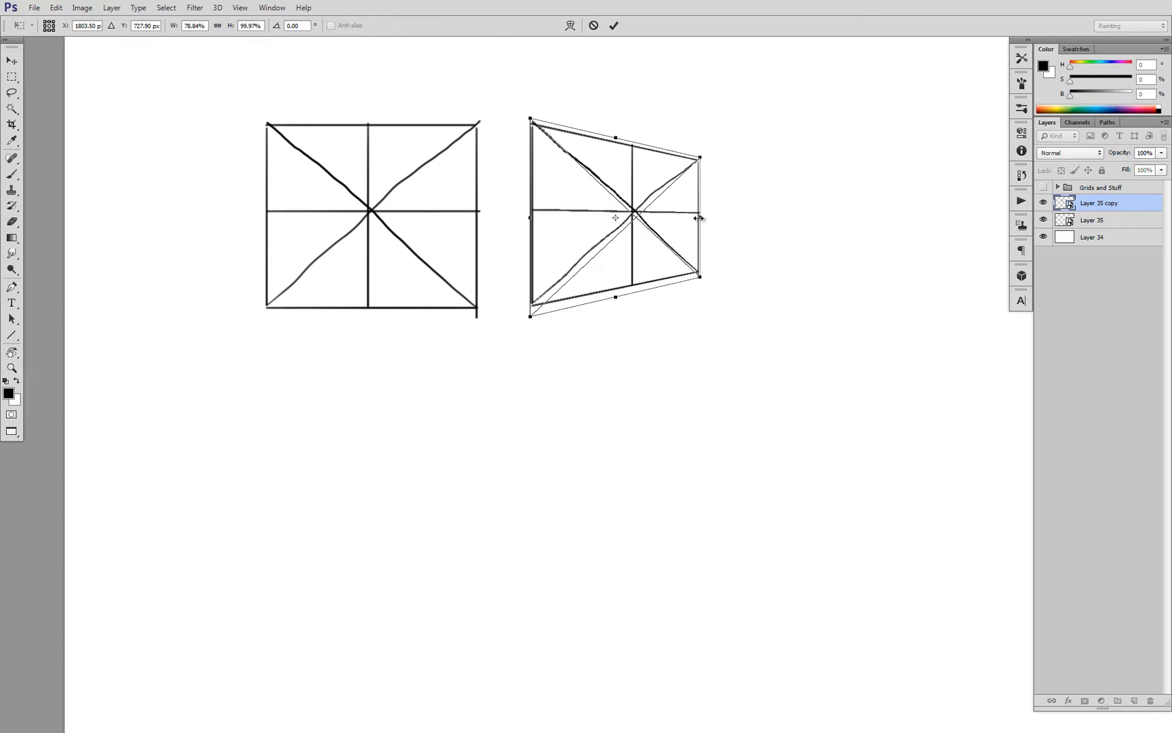
pyautogui.moveTo(699, 216); pyautogui.dragTo(680, 216)
pyautogui.press('Return')
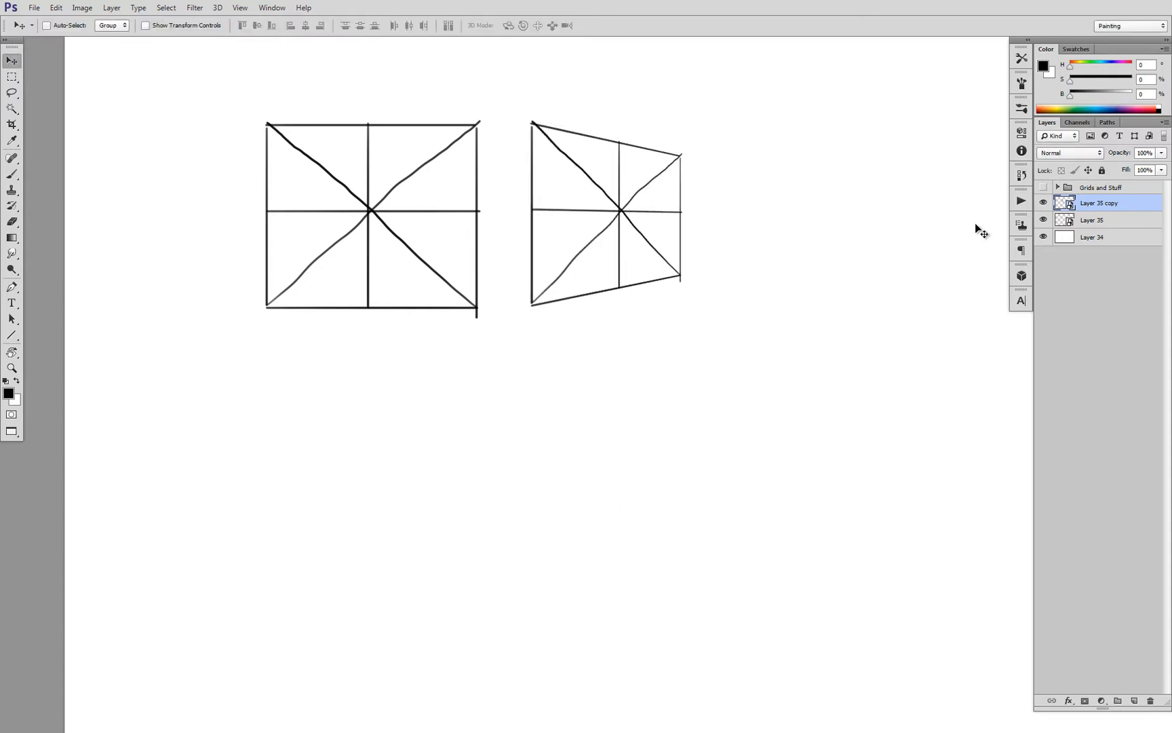
# Open the contents of the Layer 35 smart object, place its window beside the two squares, and activate the Brush tool
pyautogui.click(1062, 221)
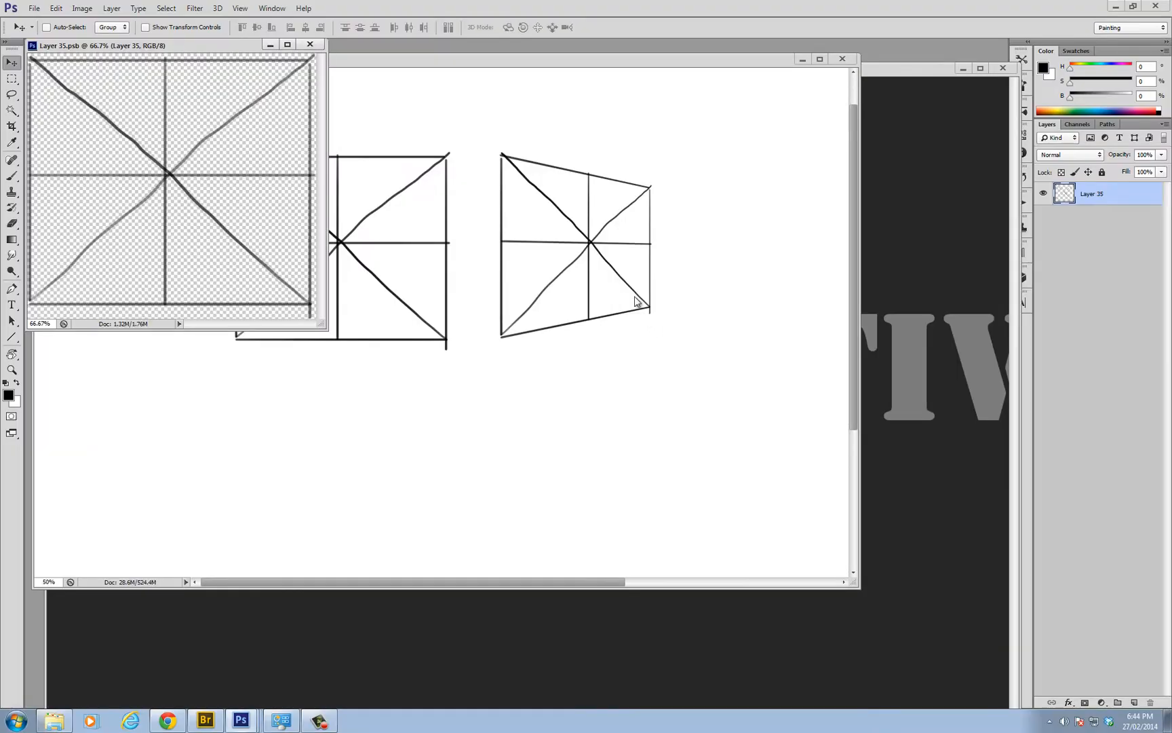
pyautogui.moveTo(217, 46)
pyautogui.mouseDown()
pyautogui.moveTo(845, 197)
pyautogui.moveTo(861, 181)
pyautogui.mouseUp()
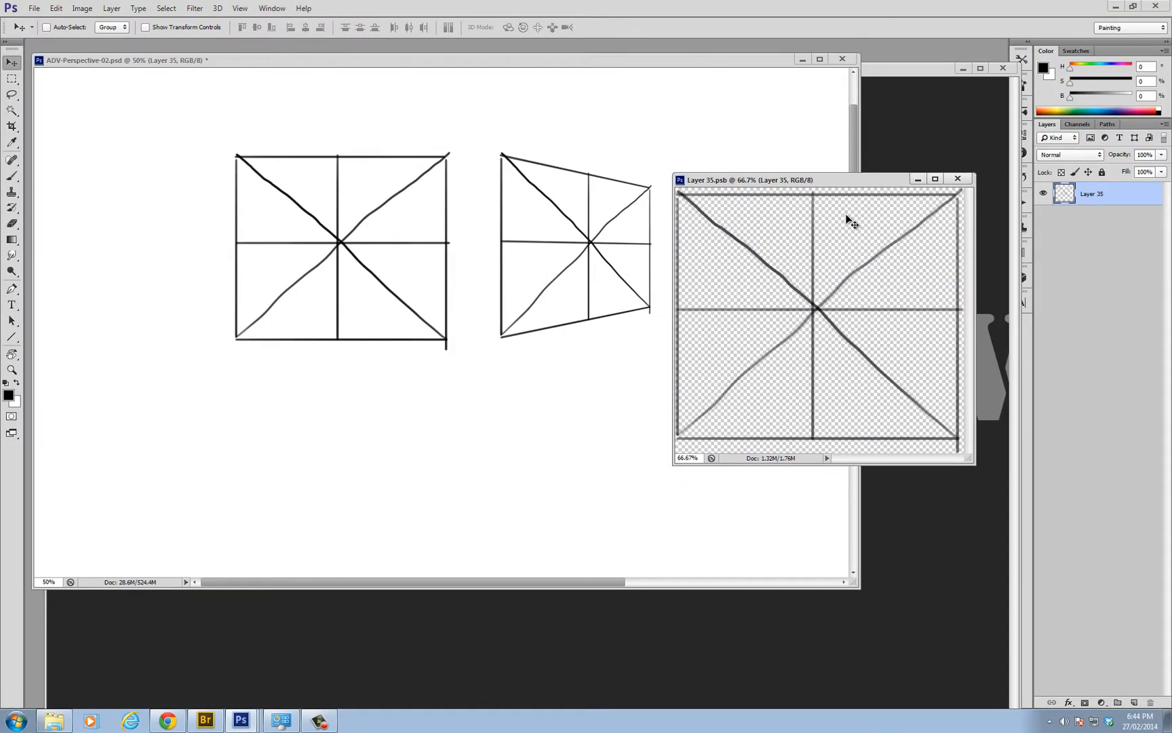
pyautogui.press('b')
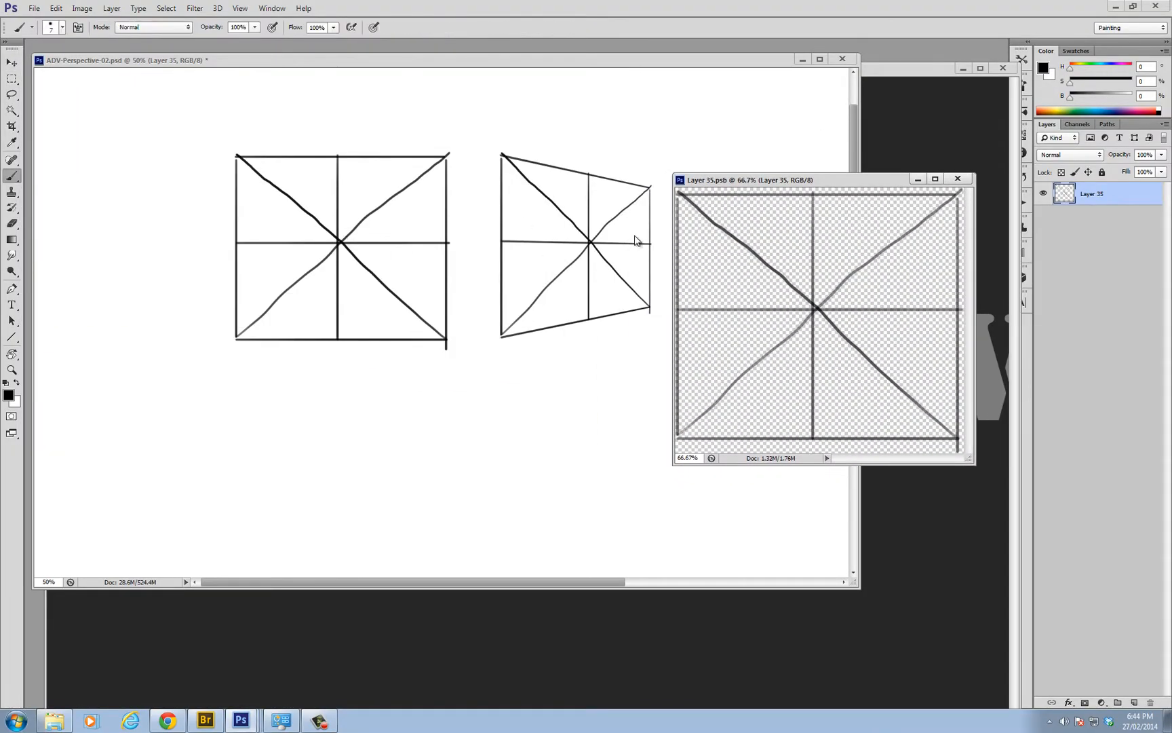
pyautogui.moveTo(766, 179); pyautogui.dragTo(766, 178)
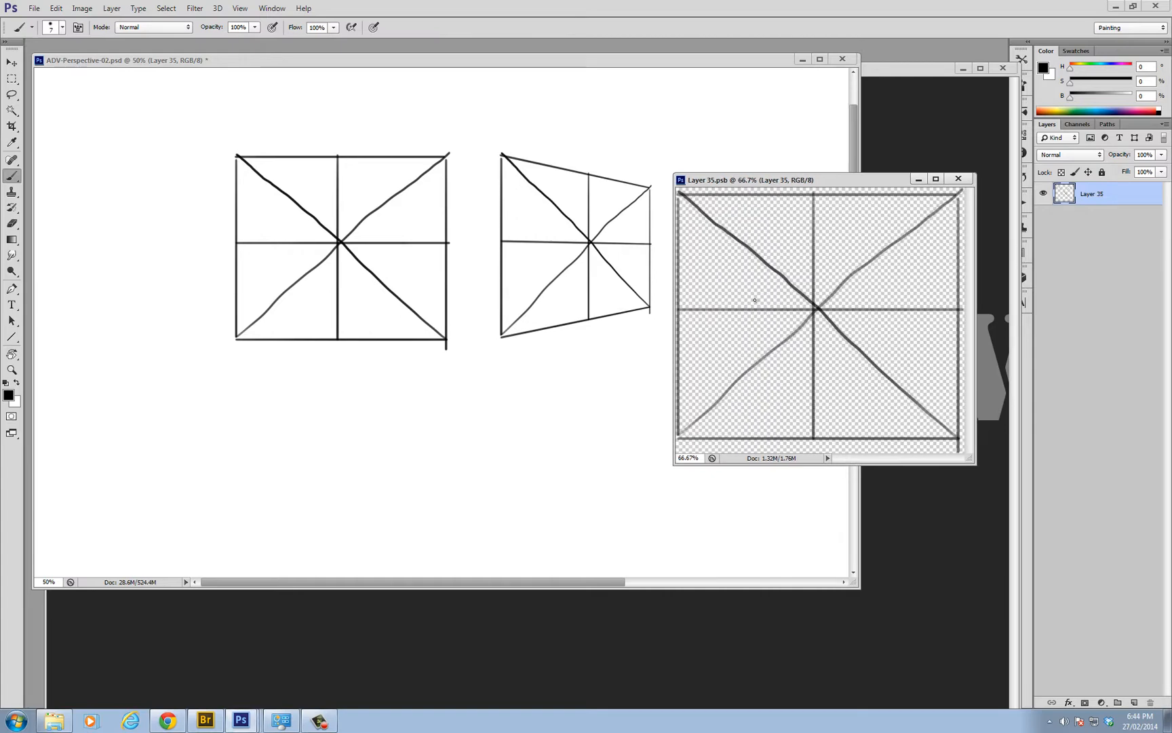
# Try a freehand wavy line across the smart object's grid, saving it, and undo the line with another save
pyautogui.moveTo(683, 354)
pyautogui.mouseDown()
pyautogui.moveTo(756, 256)
pyautogui.moveTo(783, 350)
pyautogui.moveTo(812, 266)
pyautogui.moveTo(866, 311)
pyautogui.moveTo(915, 325)
pyautogui.moveTo(954, 315)
pyautogui.mouseUp()
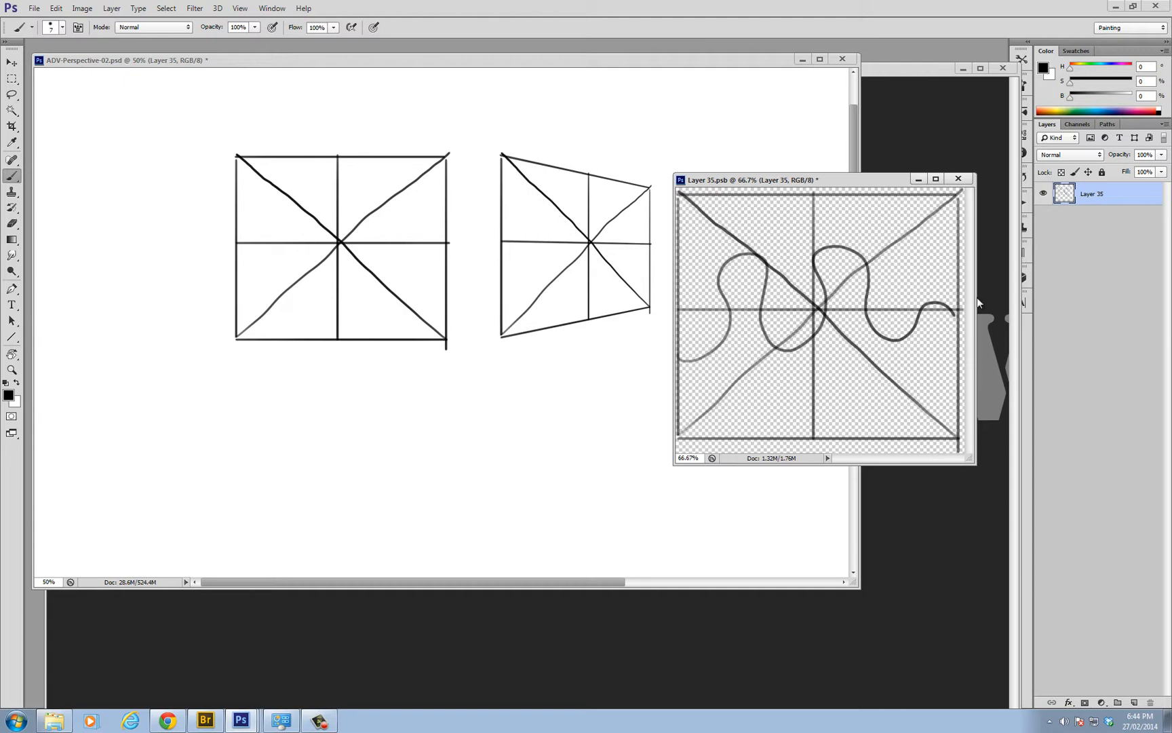
pyautogui.hotkey('ctrl', 's')
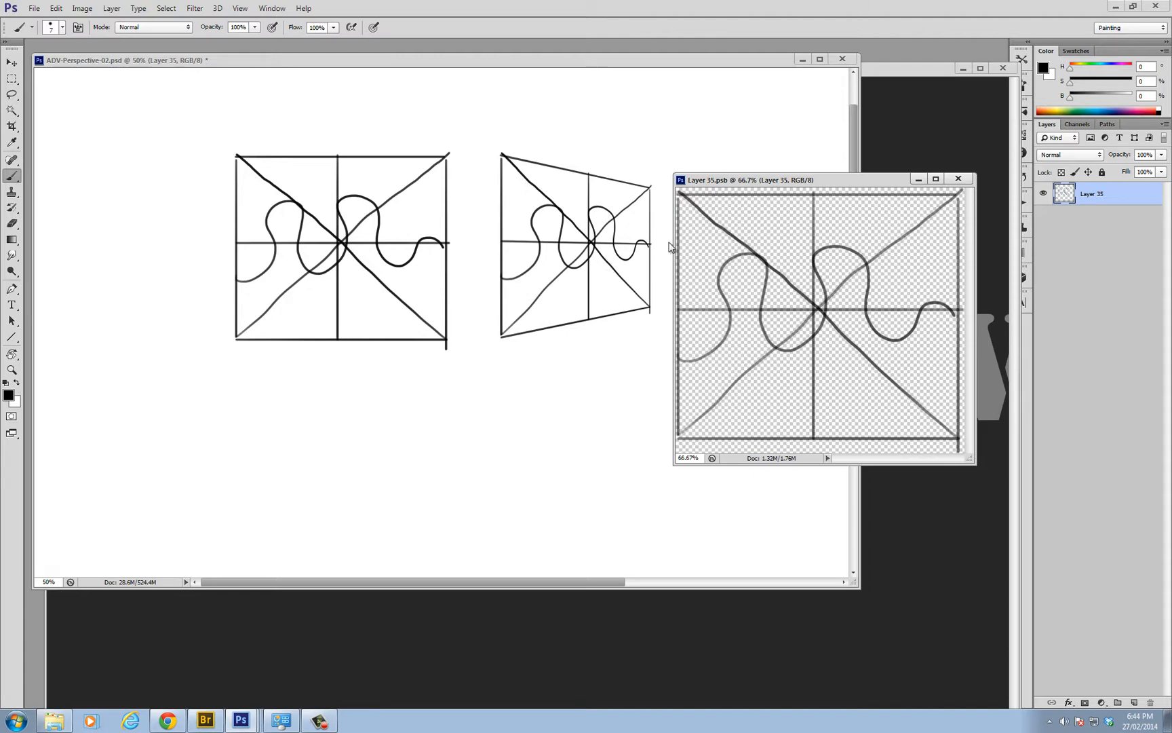
pyautogui.hotkey('ctrl', 'z')
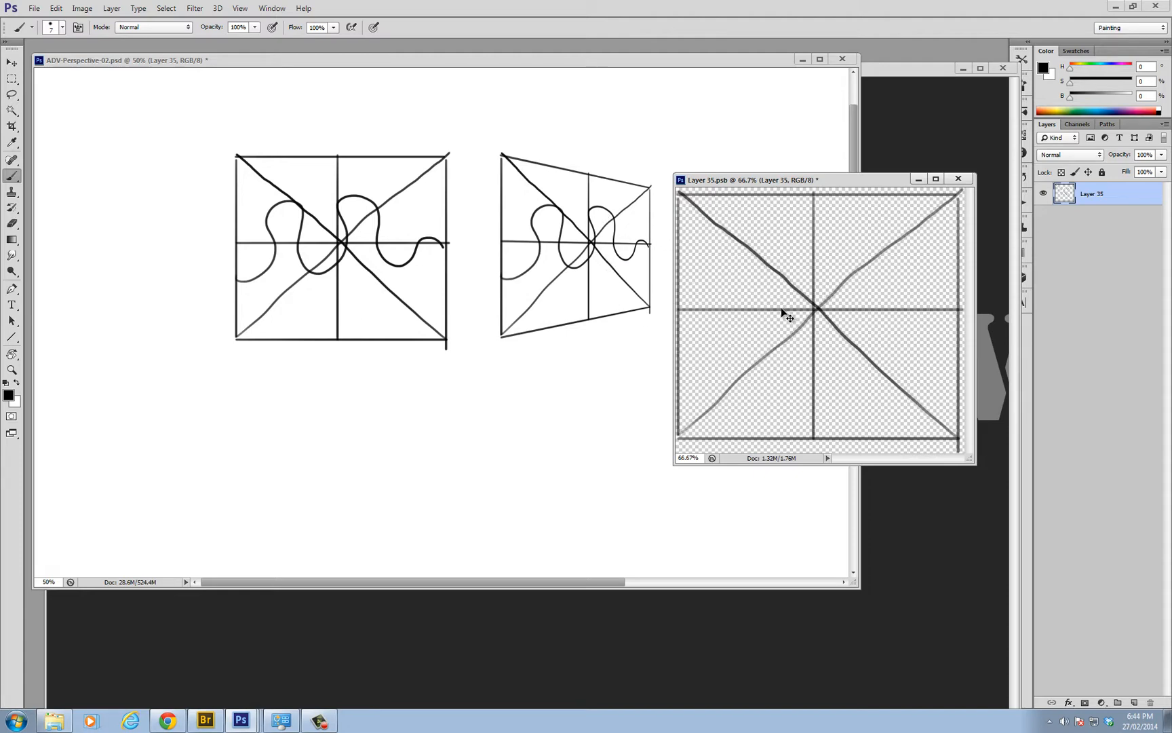
pyautogui.hotkey('ctrl', 's')
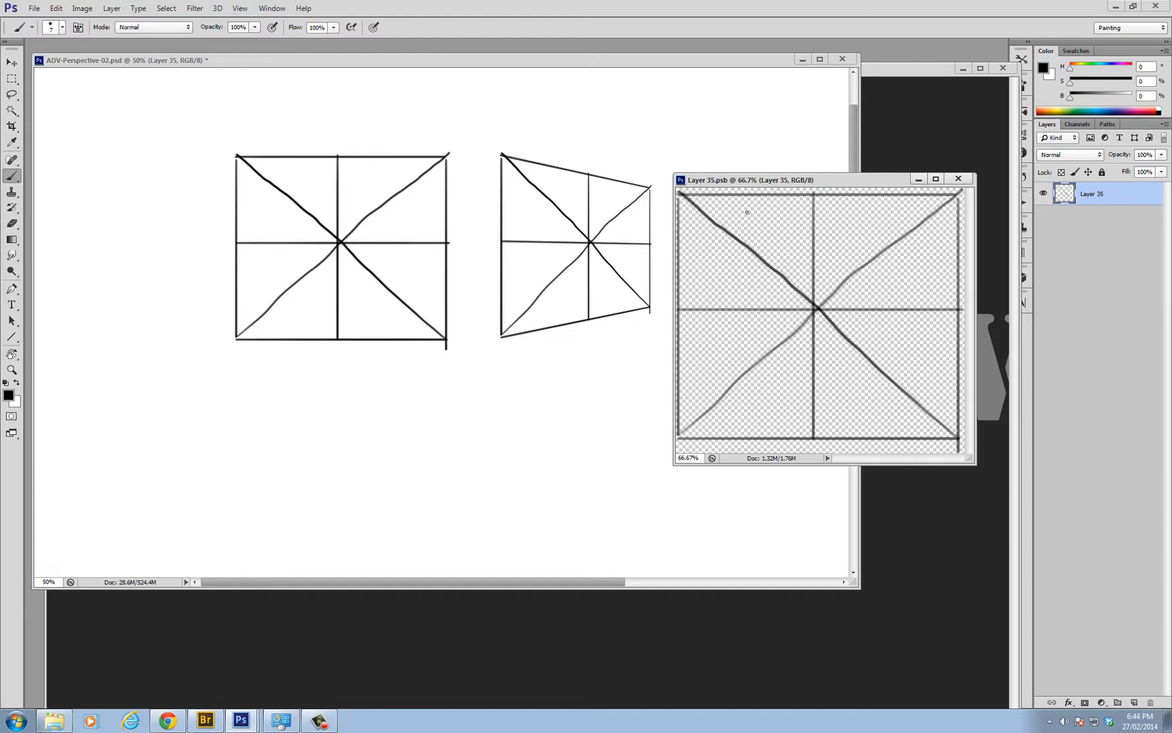
# Subdivide the grid with two vertical and two horizontal lines through the quarter points of the diagonals, and save the smart object
pyautogui.moveTo(744, 195); pyautogui.dragTo(741, 439)
pyautogui.moveTo(891, 195); pyautogui.dragTo(891, 414)
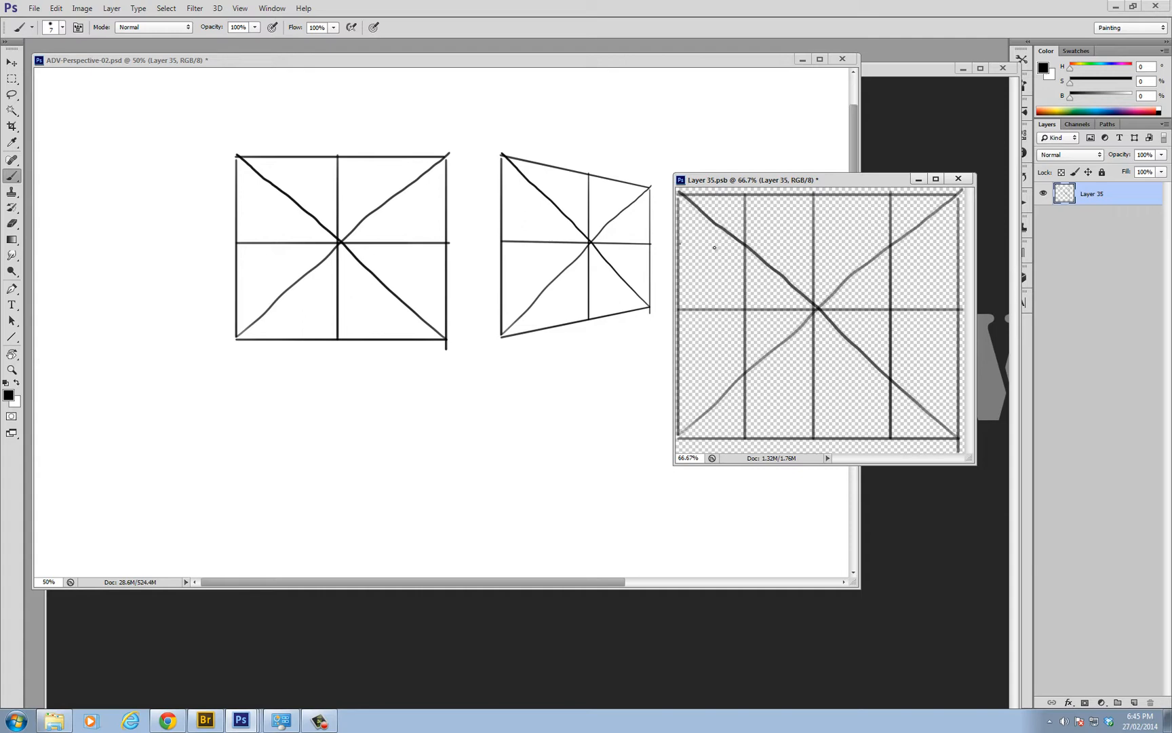
pyautogui.moveTo(679, 243); pyautogui.dragTo(935, 243)
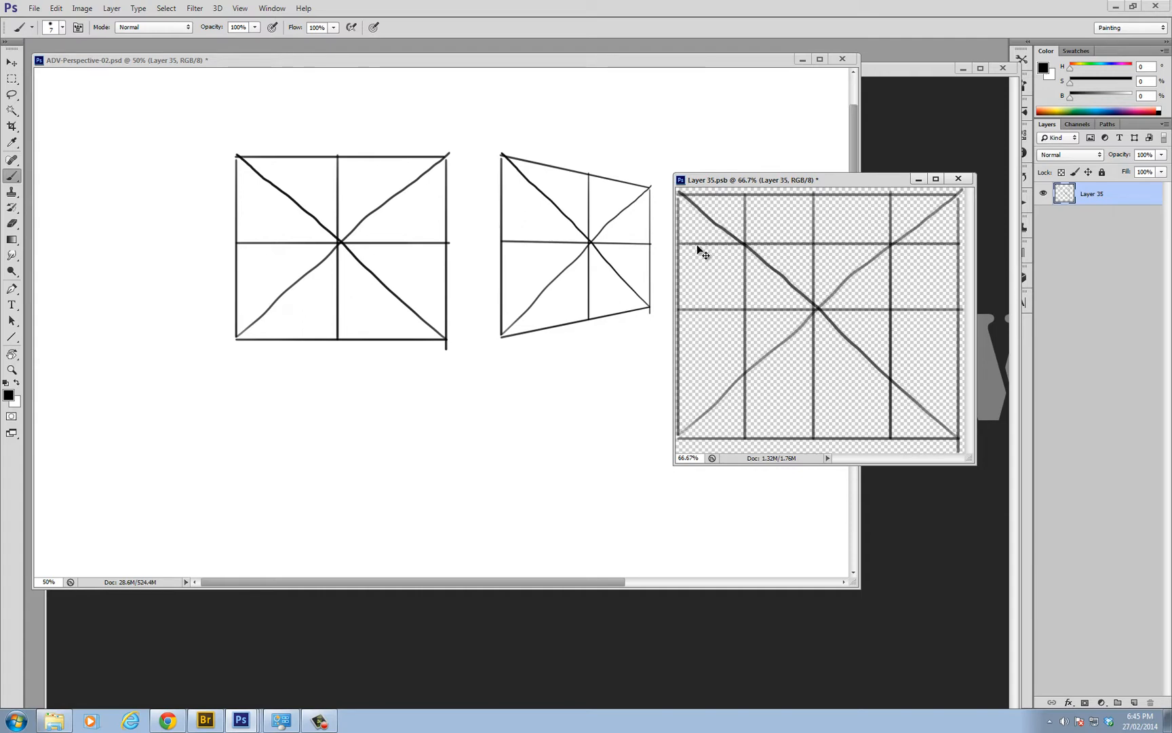
pyautogui.hotkey('ctrl', 'z')
pyautogui.moveTo(714, 245)
pyautogui.mouseDown()
pyautogui.moveTo(921, 262)
pyautogui.moveTo(956, 246)
pyautogui.mouseUp()
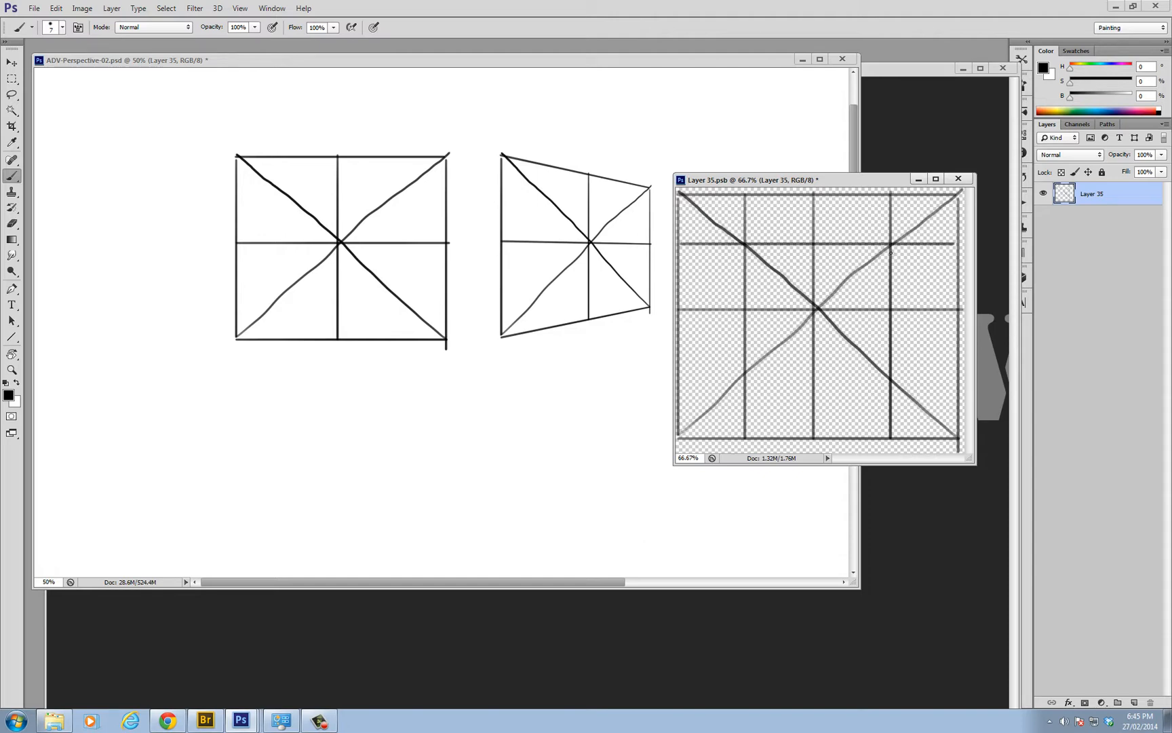
pyautogui.hotkey('ctrl', 'z')
pyautogui.moveTo(691, 248); pyautogui.dragTo(959, 258)
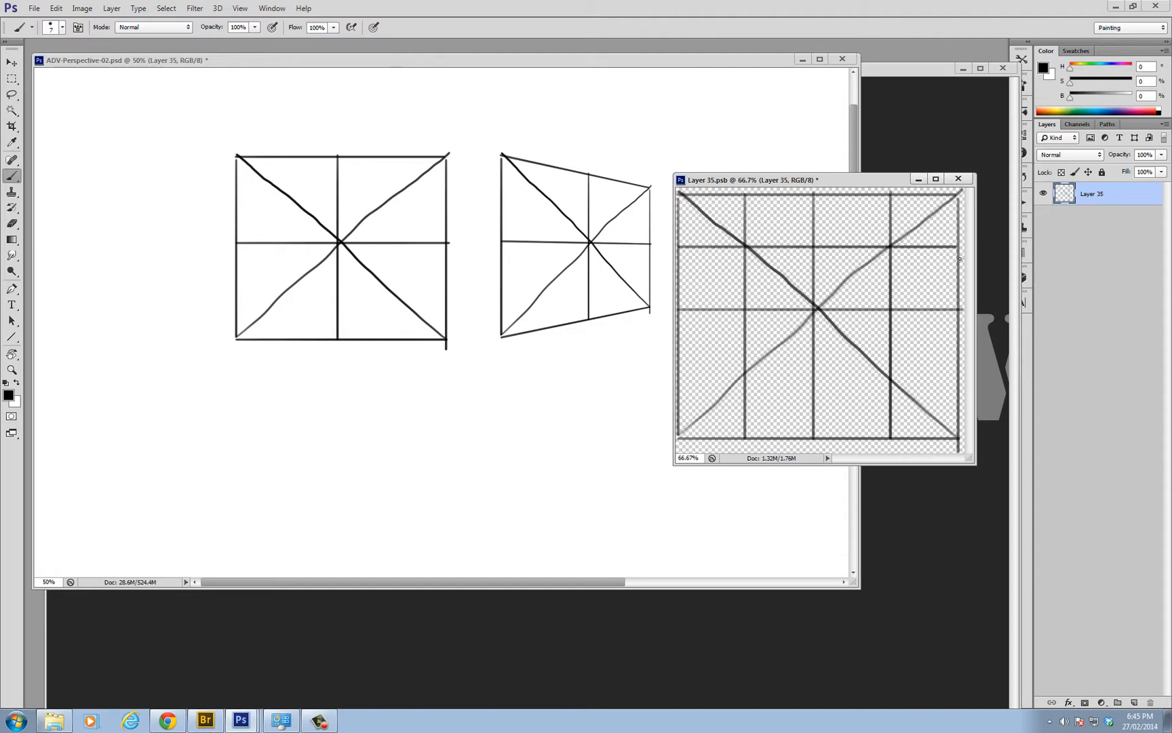
pyautogui.hotkey('ctrl', 'z')
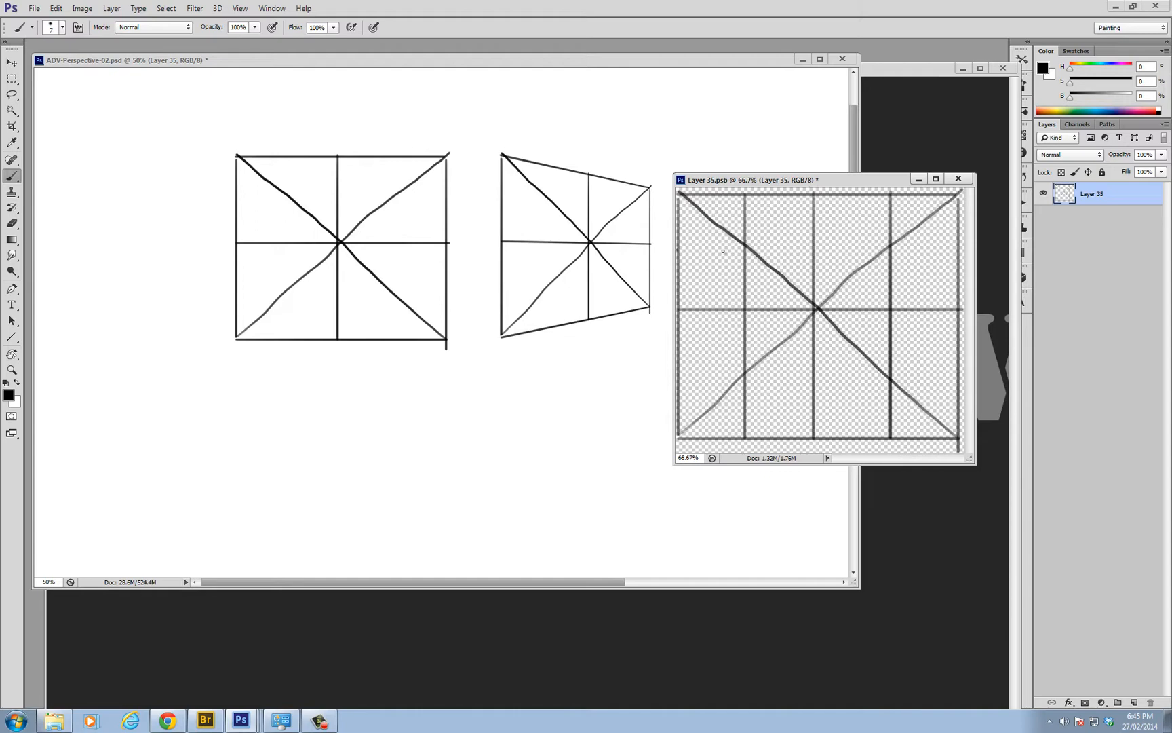
pyautogui.moveTo(677, 249); pyautogui.dragTo(928, 266)
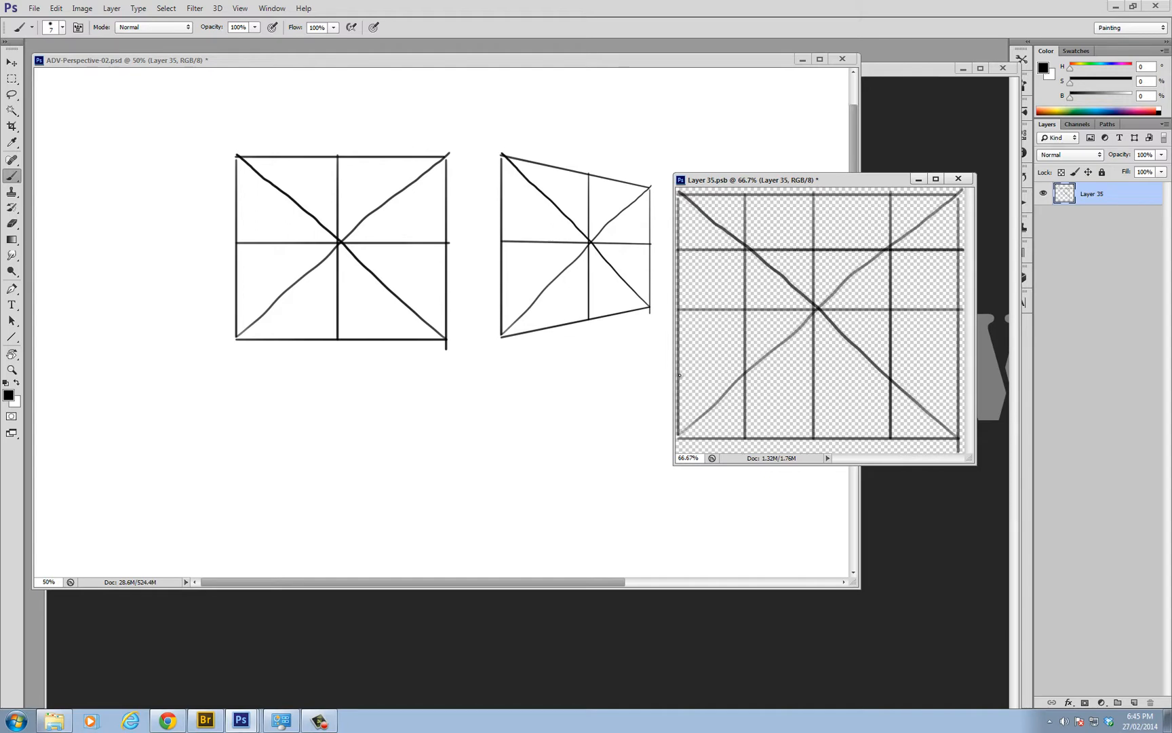
pyautogui.moveTo(679, 378); pyautogui.dragTo(953, 385)
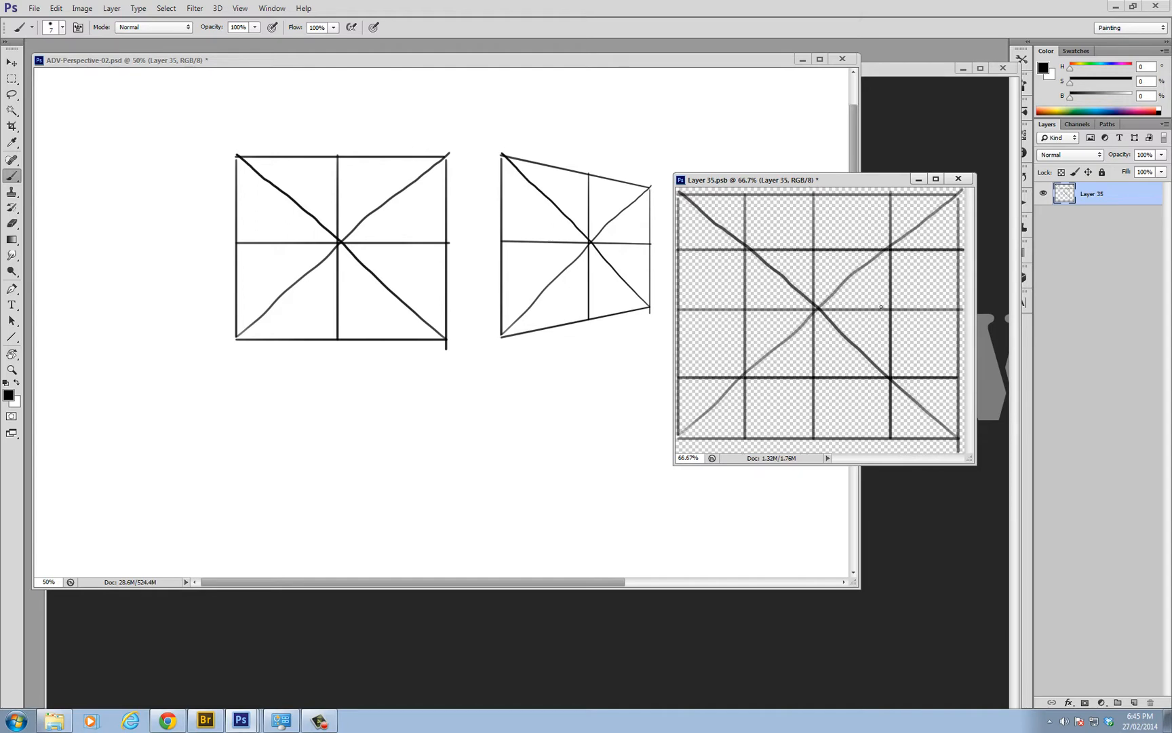
pyautogui.hotkey('ctrl', 's')
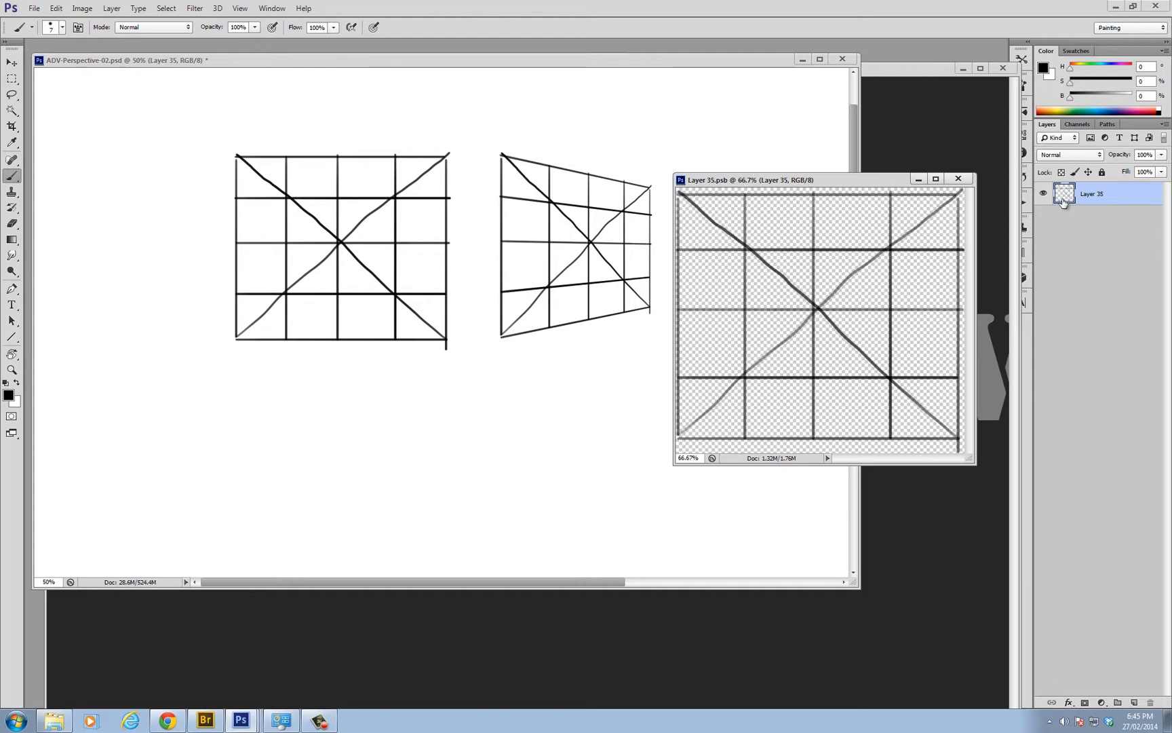
# On a new layer, mark five curve points across the grid in red (H 0, S 64, B 78) and save the smart object
pyautogui.hotkey('ctrl', 'shift', 'alt', 'n')
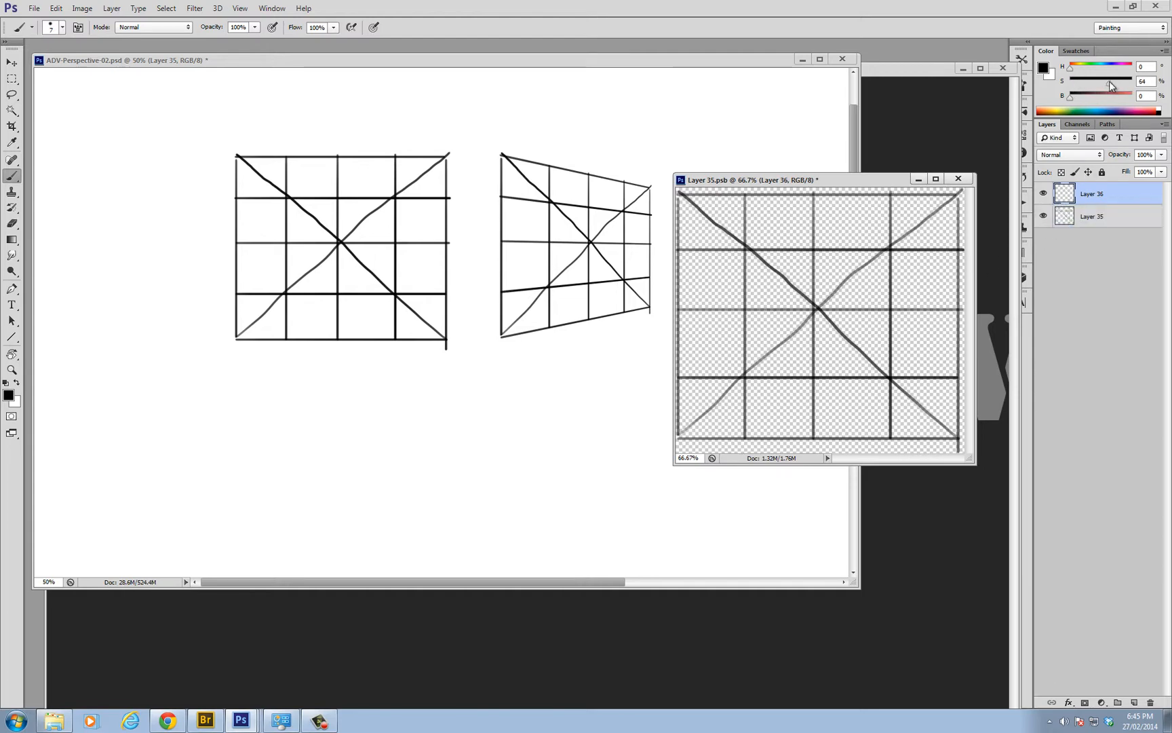
pyautogui.click(1118, 96)
pyautogui.hotkey('ctrl', 's')
# On another new layer, draw a smooth red S-shaped curve through the five marked points and save the smart object
pyautogui.hotkey('ctrl', 'shift', 'alt', 'n')
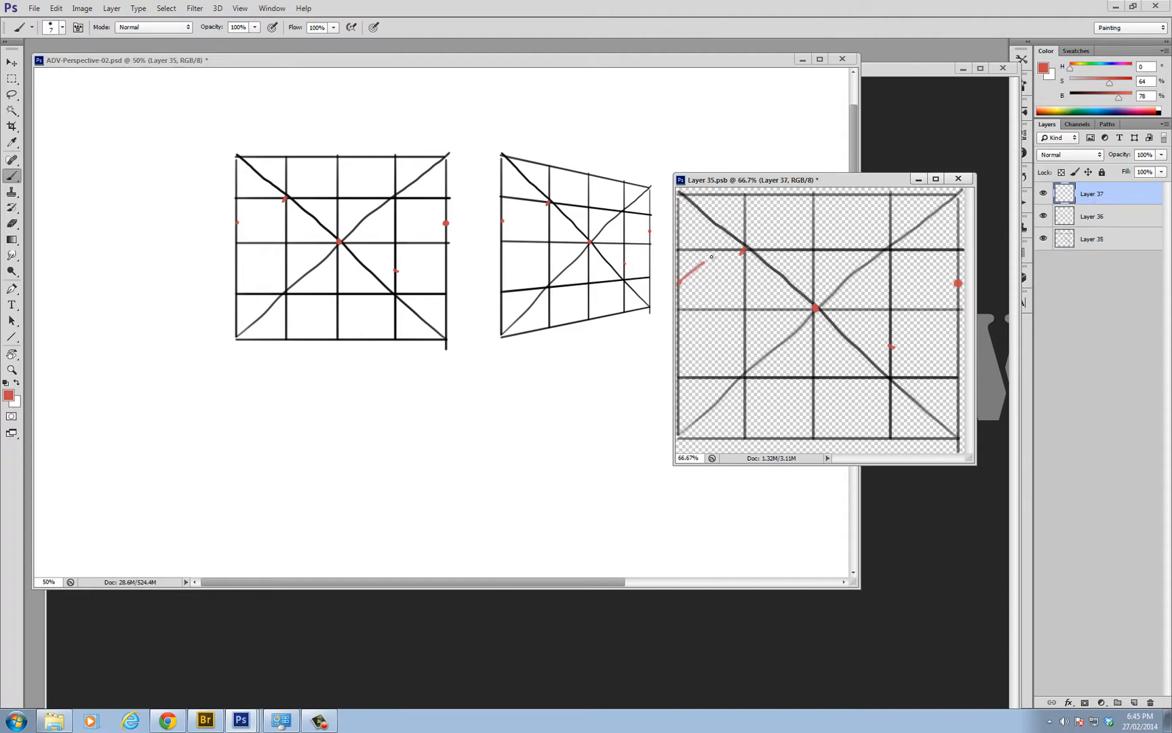
pyautogui.hotkey('ctrl', 'z')
pyautogui.moveTo(680, 282); pyautogui.dragTo(743, 250)
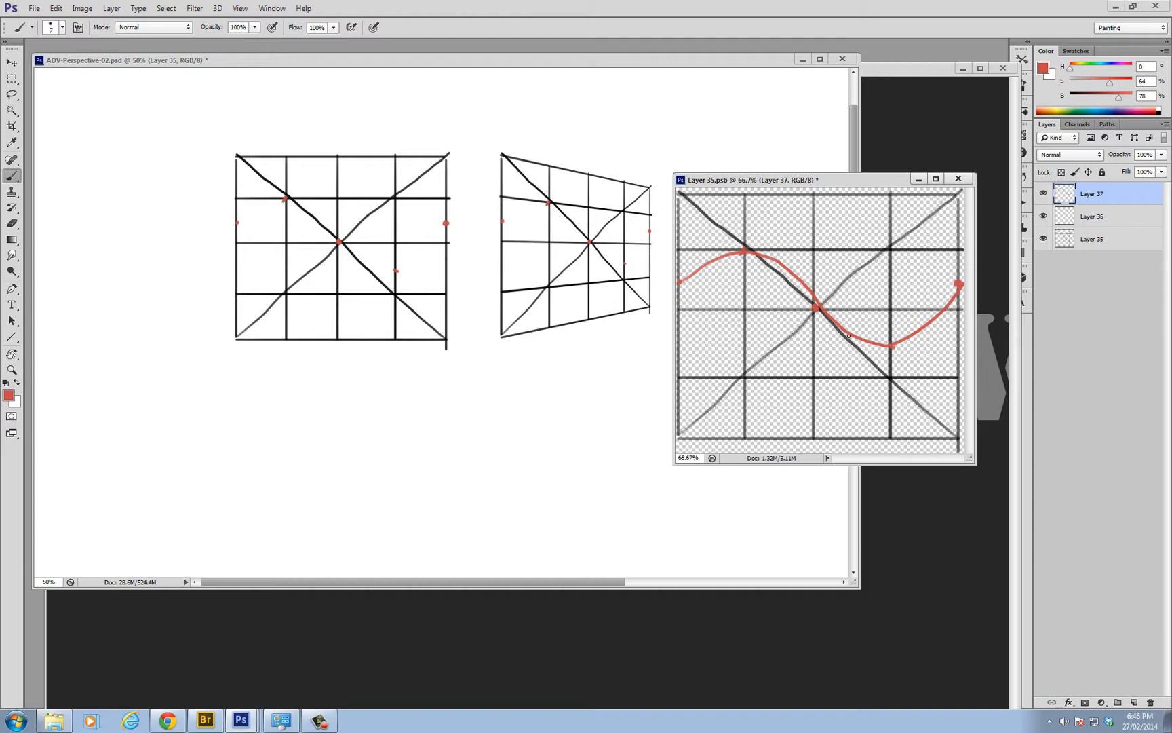
pyautogui.hotkey('ctrl', 's')
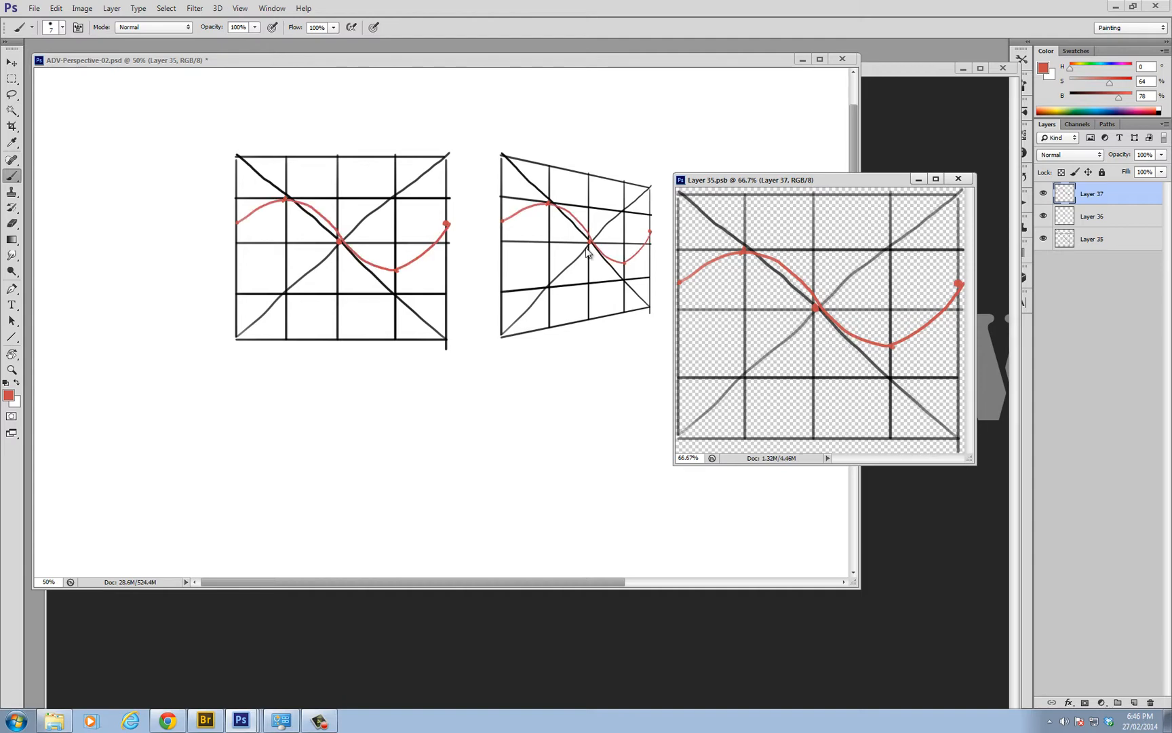
# Save the ADV-Perspective-02.psd document and close the Layer 35.psb smart object window
pyautogui.click(610, 270)
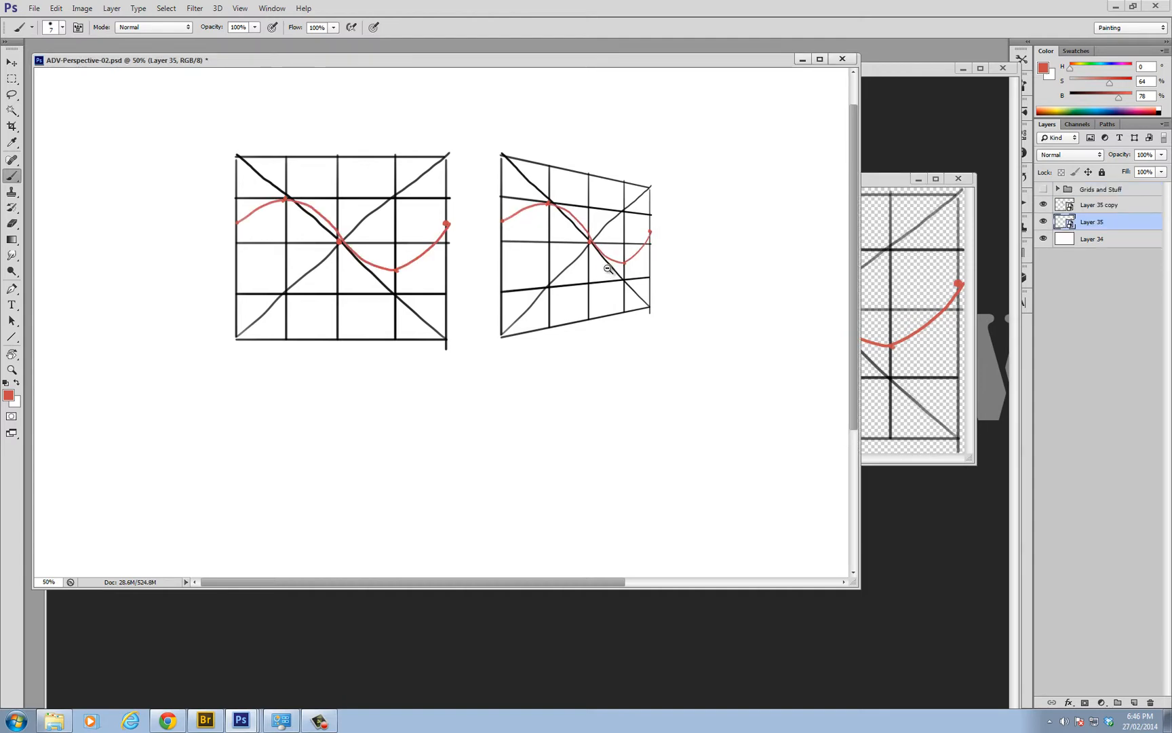
pyautogui.scroll(-2, 608, 268)
pyautogui.scroll(2, 443, 255)
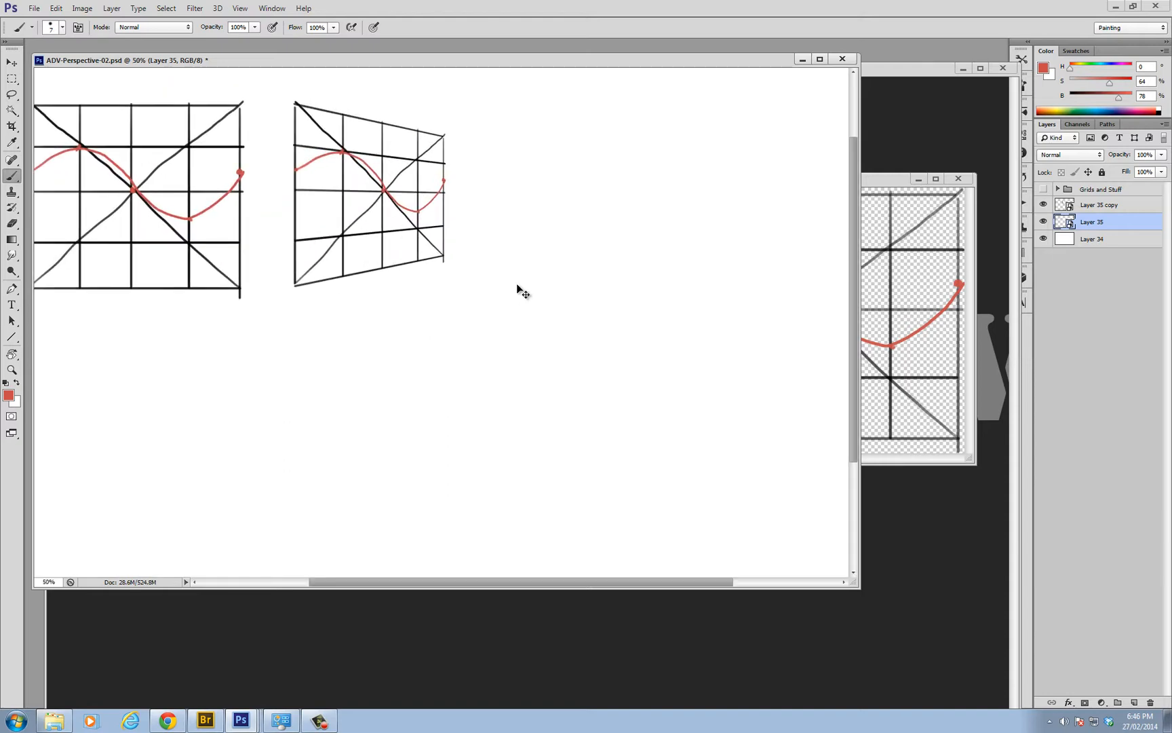
pyautogui.hotkey('ctrl', 's')
pyautogui.click(902, 193)
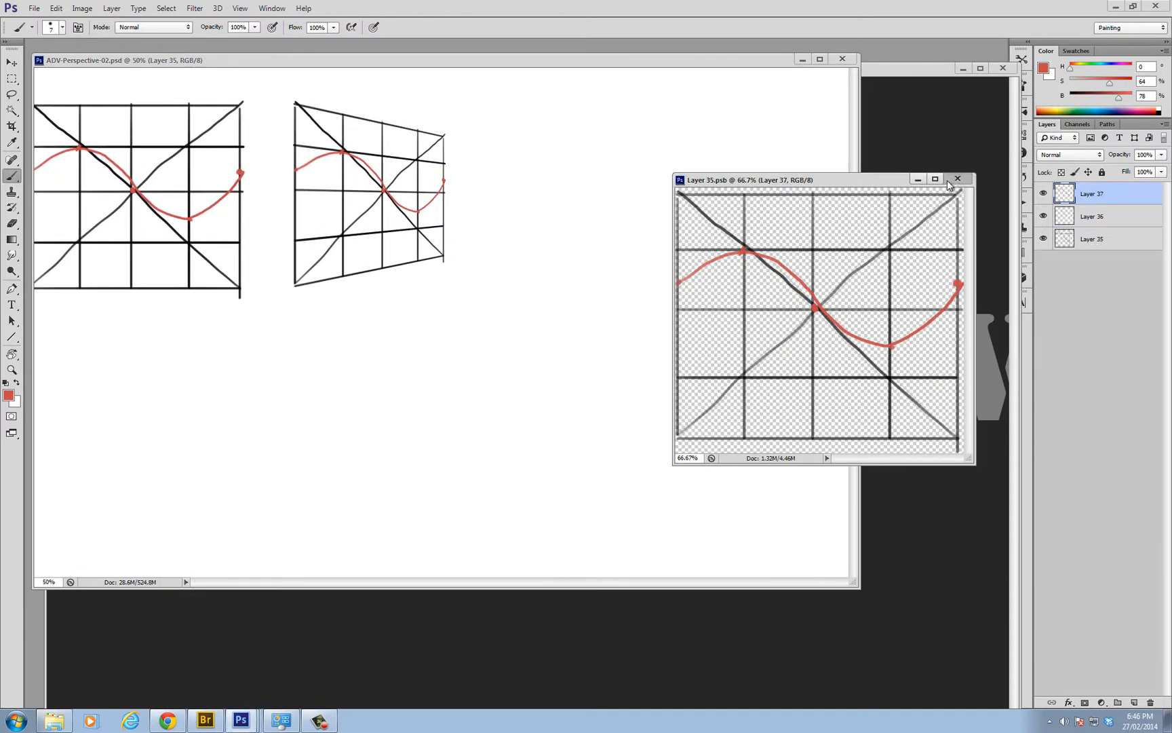
pyautogui.click(957, 178)
pyautogui.hscroll(-3, 517, 267)
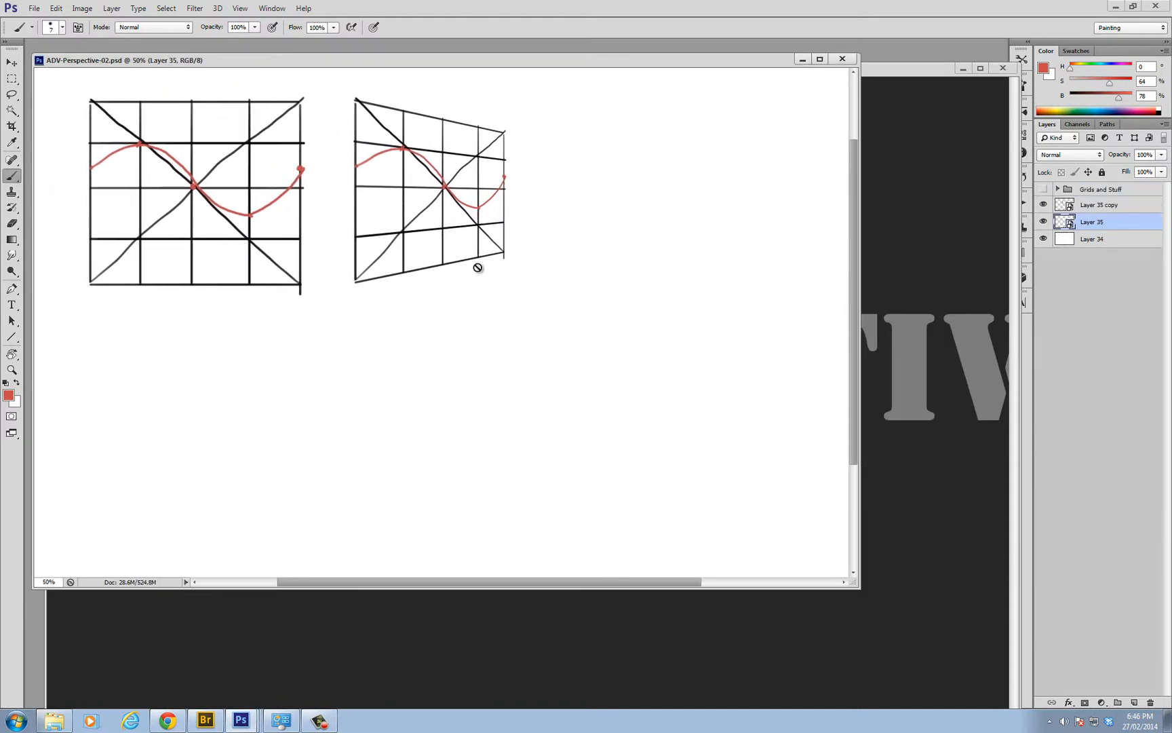
pyautogui.hscroll(-1, 509, 293)
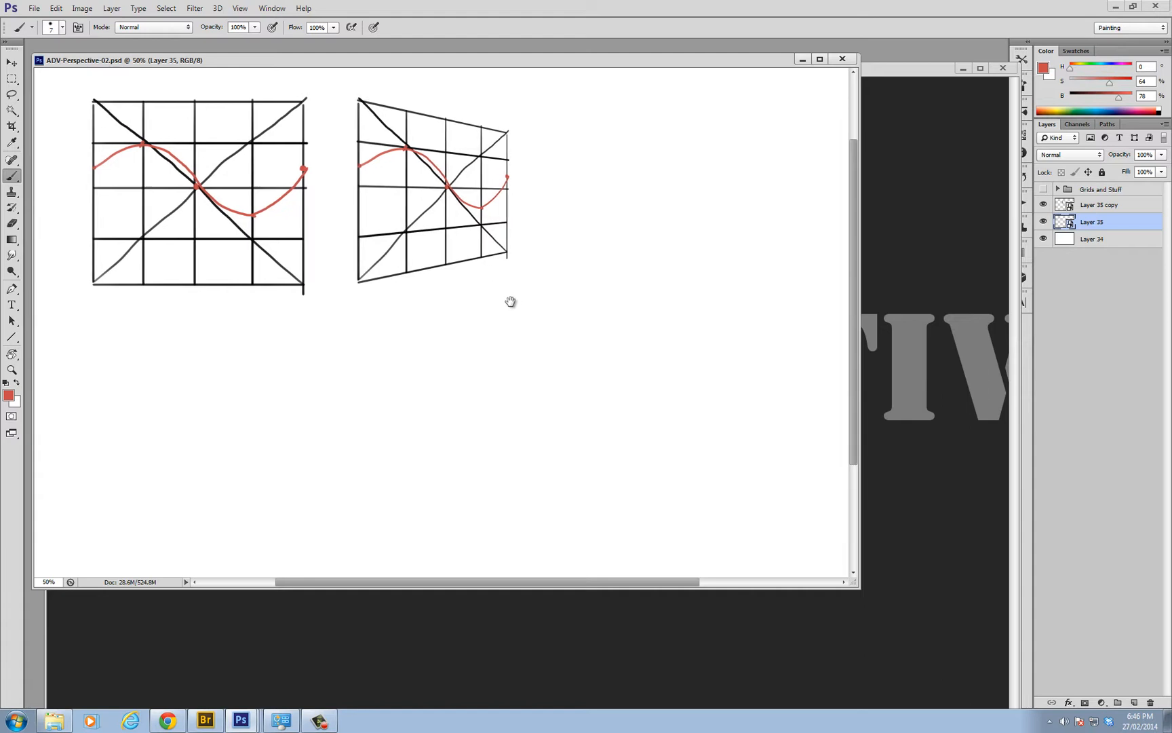
# Add a new layer directly above the distorted grid's layer, Layer 35 copy
pyautogui.click(1092, 205)
pyautogui.hotkey('ctrl', 'shift', 'alt', 'n')
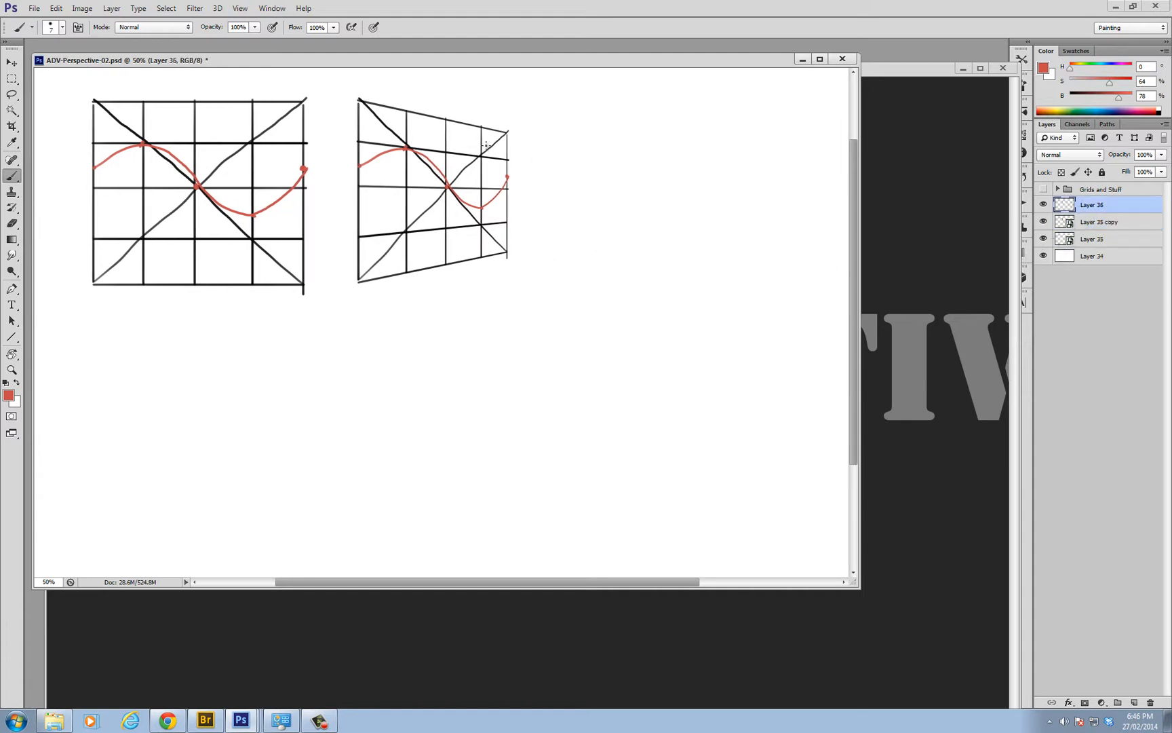
pyautogui.moveTo(549, 131); pyautogui.dragTo(549, 262)
pyautogui.hotkey('ctrl', 'z')
pyautogui.moveTo(608, 135)
pyautogui.mouseDown()
pyautogui.moveTo(690, 112)
pyautogui.moveTo(692, 263)
pyautogui.mouseUp()
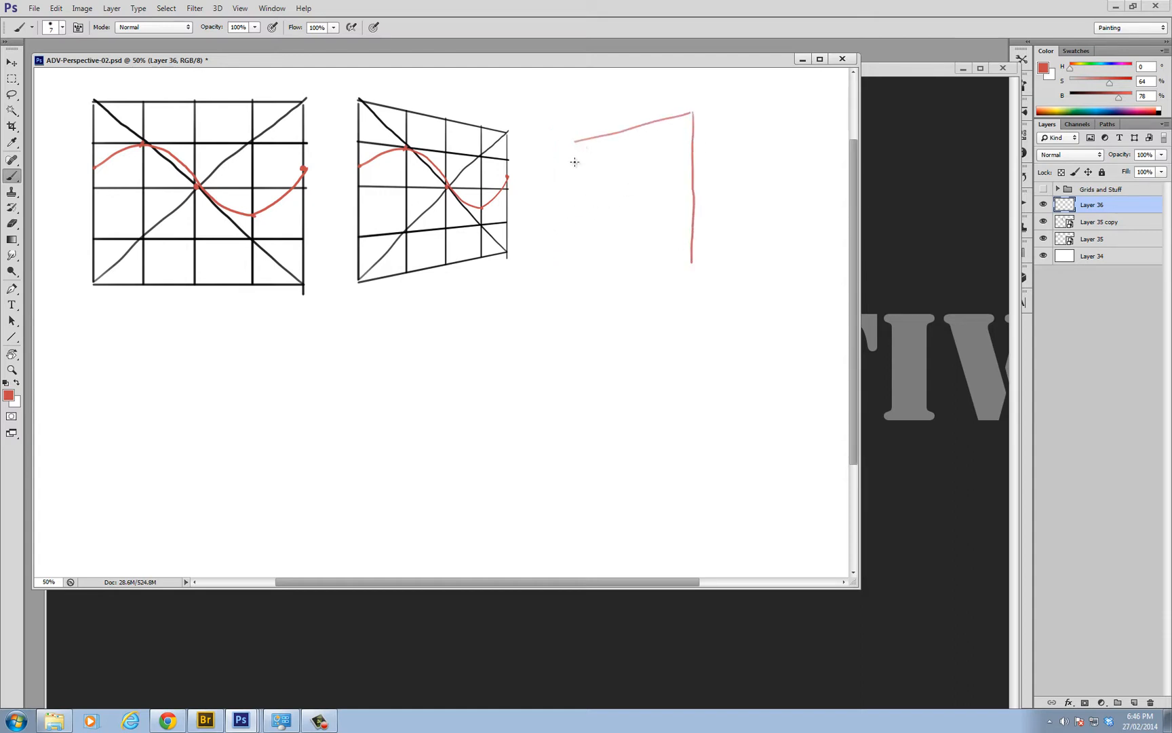
pyautogui.moveTo(574, 141)
pyautogui.mouseDown()
pyautogui.moveTo(574, 243)
pyautogui.moveTo(695, 263)
pyautogui.mouseUp()
pyautogui.hotkey('ctrl', 'alt', 'z')
pyautogui.hotkey('ctrl', 'alt', 'z')
pyautogui.hotkey('ctrl', 'alt', 'z')
pyautogui.hotkey('ctrl', 'alt', 'z')
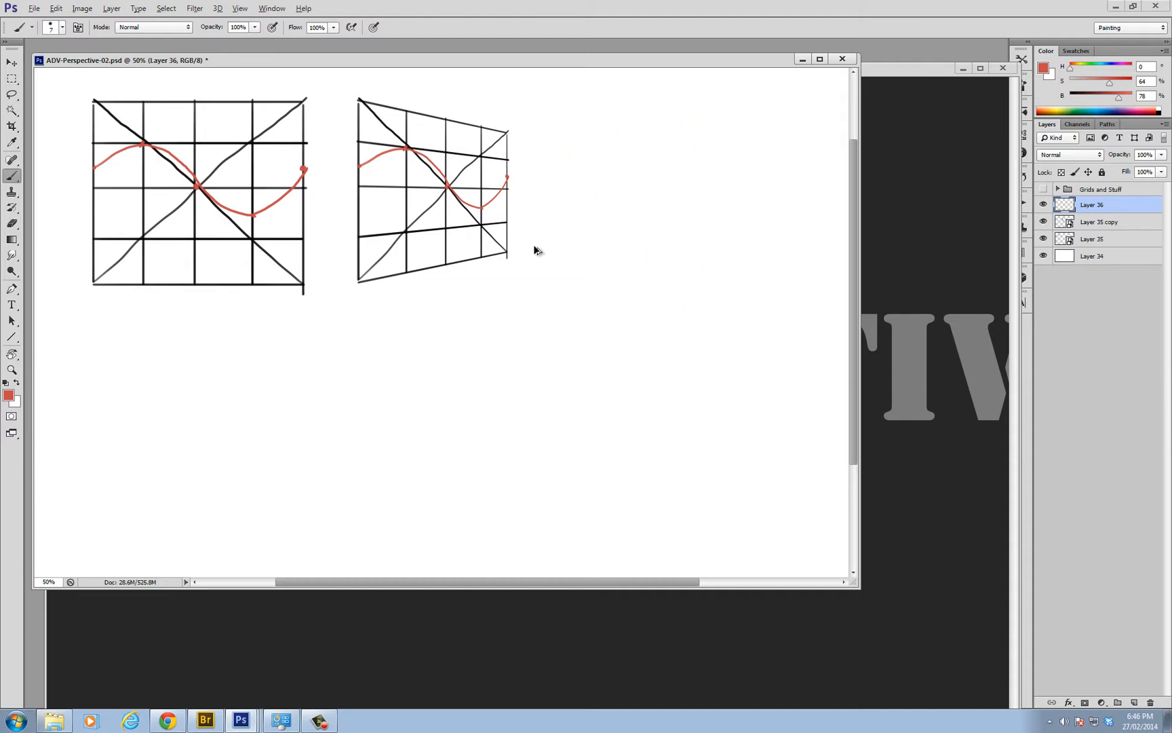
# Draw red horizontal guides out from three corners of the black perspective grid and a vertical dividing line beside it
pyautogui.moveTo(507, 252); pyautogui.dragTo(568, 251)
pyautogui.moveTo(541, 103); pyautogui.dragTo(536, 352)
pyautogui.moveTo(359, 283)
pyautogui.mouseDown()
pyautogui.moveTo(589, 295)
pyautogui.moveTo(766, 281)
pyautogui.mouseUp()
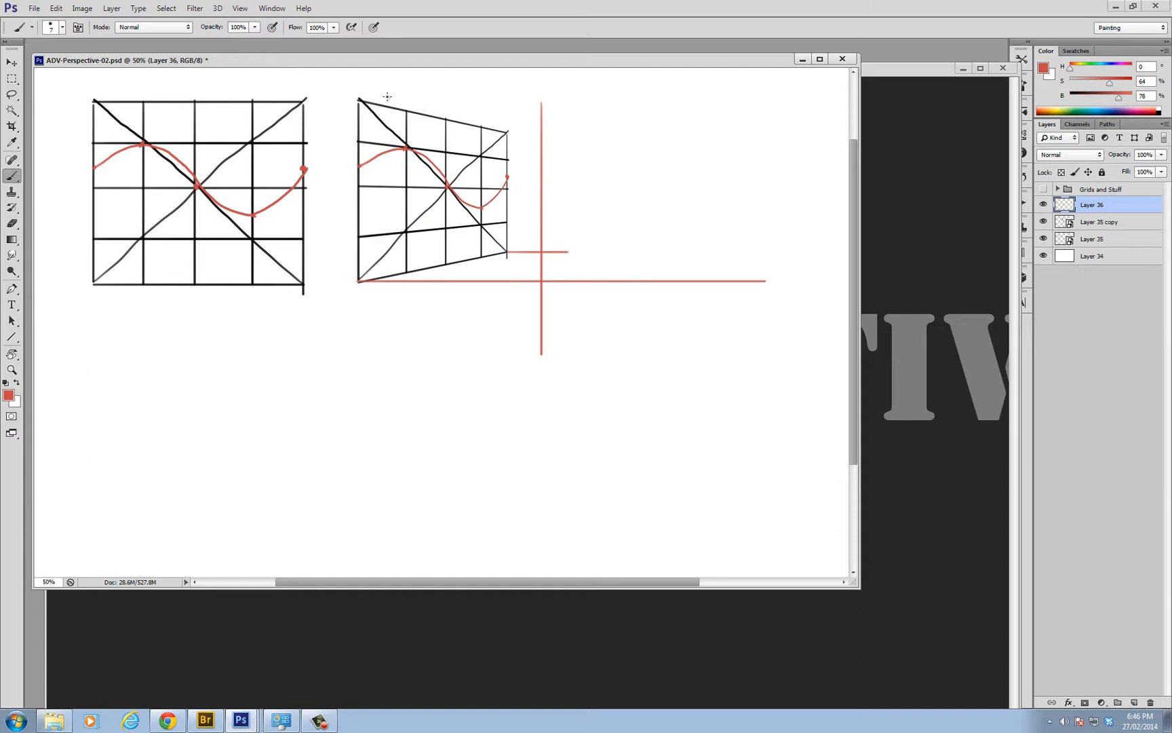
pyautogui.moveTo(358, 98)
pyautogui.mouseDown()
pyautogui.moveTo(672, 116)
pyautogui.moveTo(656, 114)
pyautogui.mouseUp()
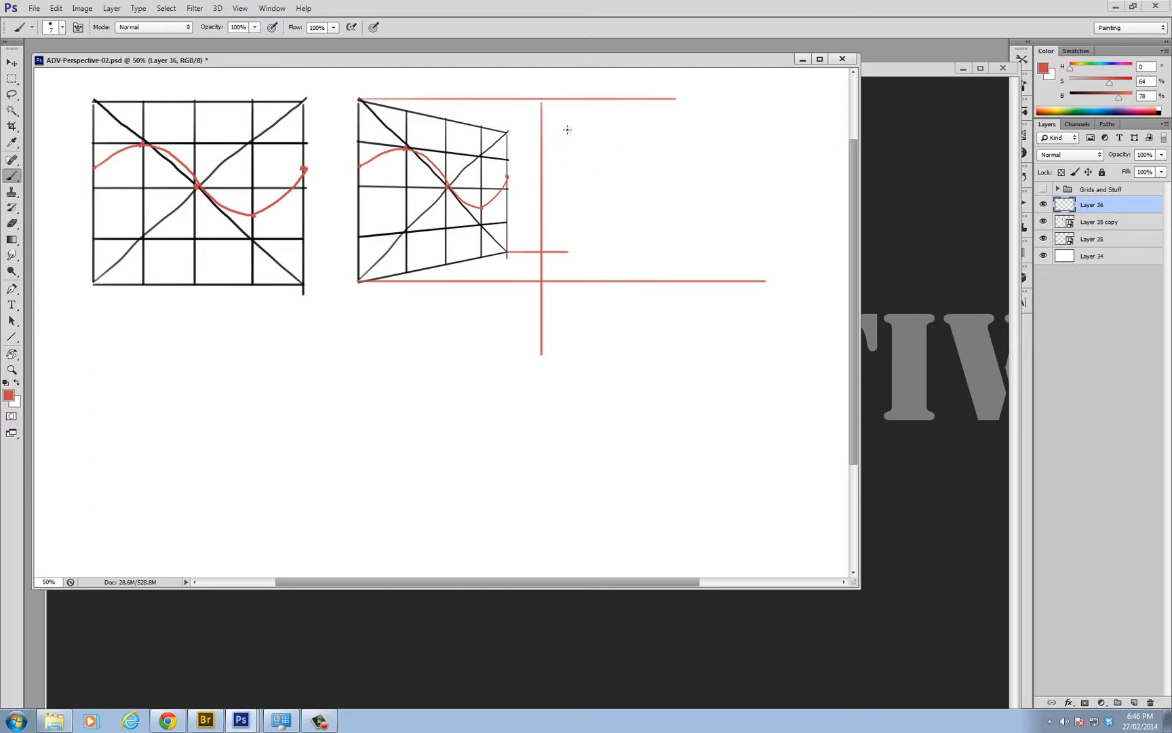
# Draw a red four-sided perspective frame beyond the vertical line, mirroring the black grid's outline
pyautogui.moveTo(567, 129); pyautogui.dragTo(567, 239)
pyautogui.moveTo(568, 129)
pyautogui.mouseDown()
pyautogui.moveTo(702, 95)
pyautogui.moveTo(709, 262)
pyautogui.mouseUp()
pyautogui.moveTo(568, 254); pyautogui.dragTo(694, 273)
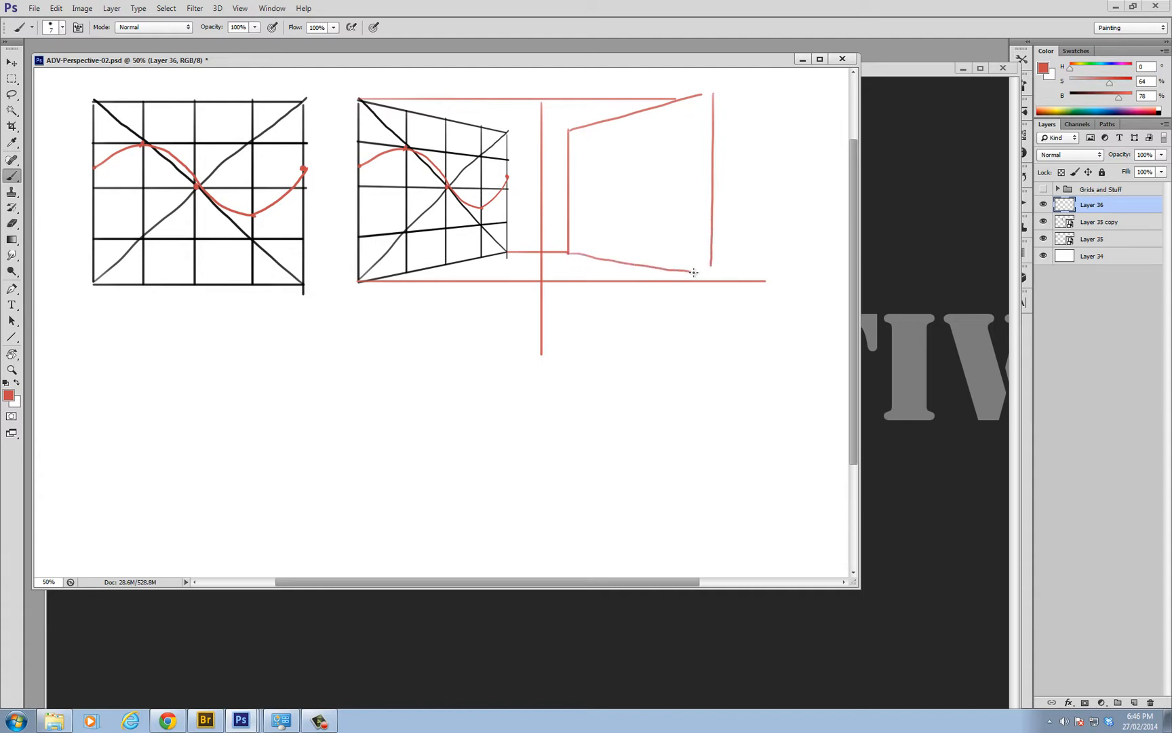
pyautogui.hotkey('ctrl', 'z')
pyautogui.moveTo(568, 252); pyautogui.dragTo(707, 269)
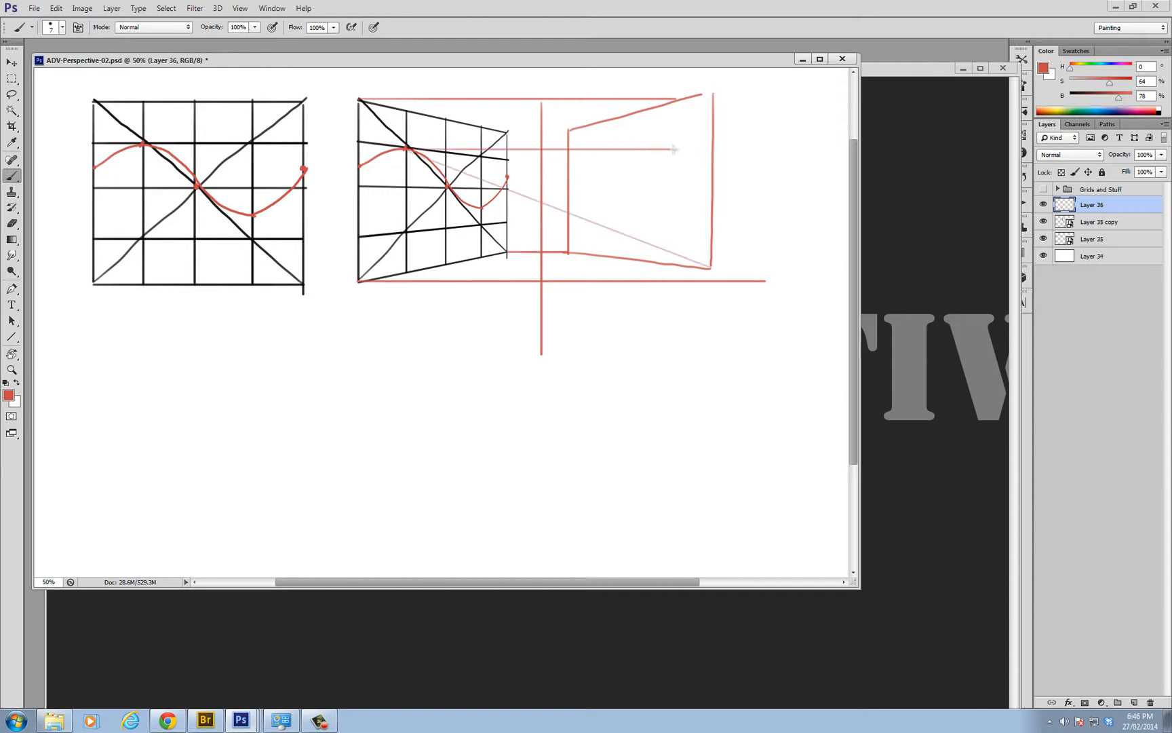
pyautogui.moveTo(599, 124); pyautogui.dragTo(599, 242)
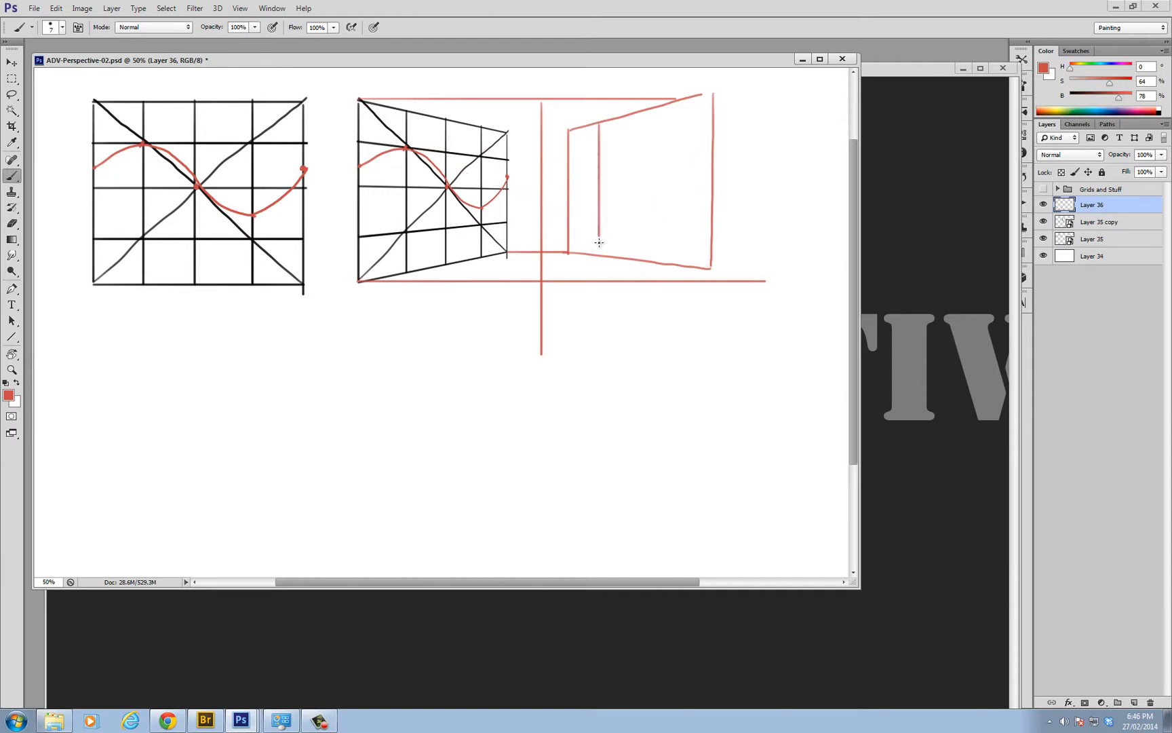
pyautogui.hotkey('ctrl', 'z')
pyautogui.moveTo(597, 122); pyautogui.dragTo(597, 253)
pyautogui.hotkey('ctrl', 'z')
# With the Line tool, draw both diagonals of the red frame and vertical and horizontal lines through their crossing
pyautogui.press('u')
pyautogui.moveTo(703, 101); pyautogui.dragTo(569, 253)
pyautogui.moveTo(570, 131); pyautogui.dragTo(709, 267)
pyautogui.moveTo(635, 259); pyautogui.dragTo(625, 114)
pyautogui.moveTo(569, 194); pyautogui.dragTo(733, 178)
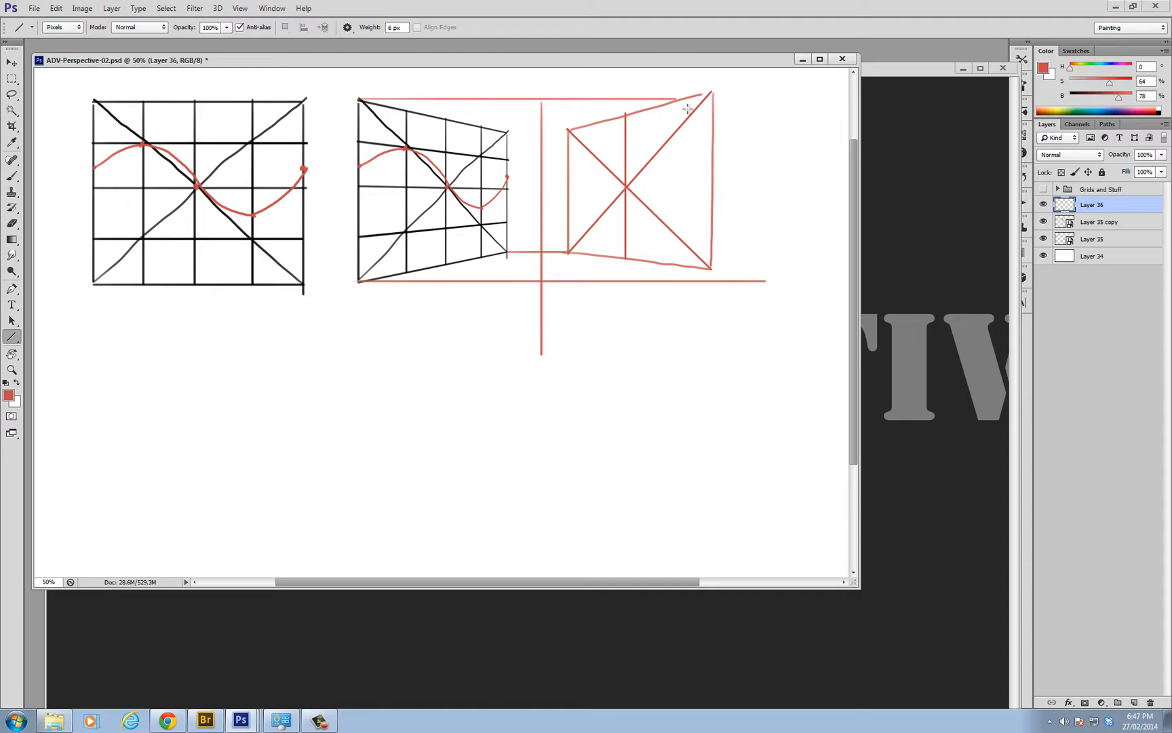
# Subdivide the red frame into a four-by-four perspective grid with helper diagonals and two more vertical and two more horizontal lines
pyautogui.moveTo(669, 104); pyautogui.dragTo(663, 237)
pyautogui.moveTo(661, 262); pyautogui.dragTo(662, 261)
pyautogui.moveTo(712, 180)
pyautogui.mouseDown()
pyautogui.moveTo(625, 114)
pyautogui.moveTo(570, 189)
pyautogui.mouseUp()
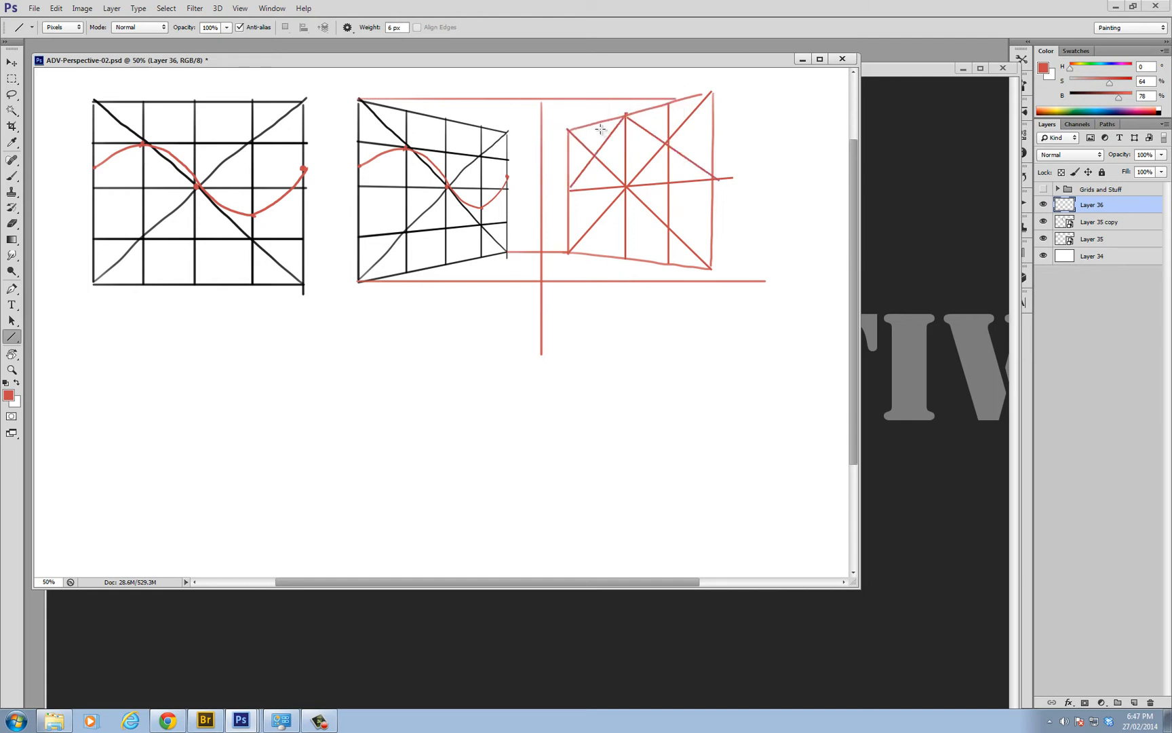
pyautogui.moveTo(595, 124); pyautogui.dragTo(589, 255)
pyautogui.moveTo(710, 230); pyautogui.dragTo(568, 222)
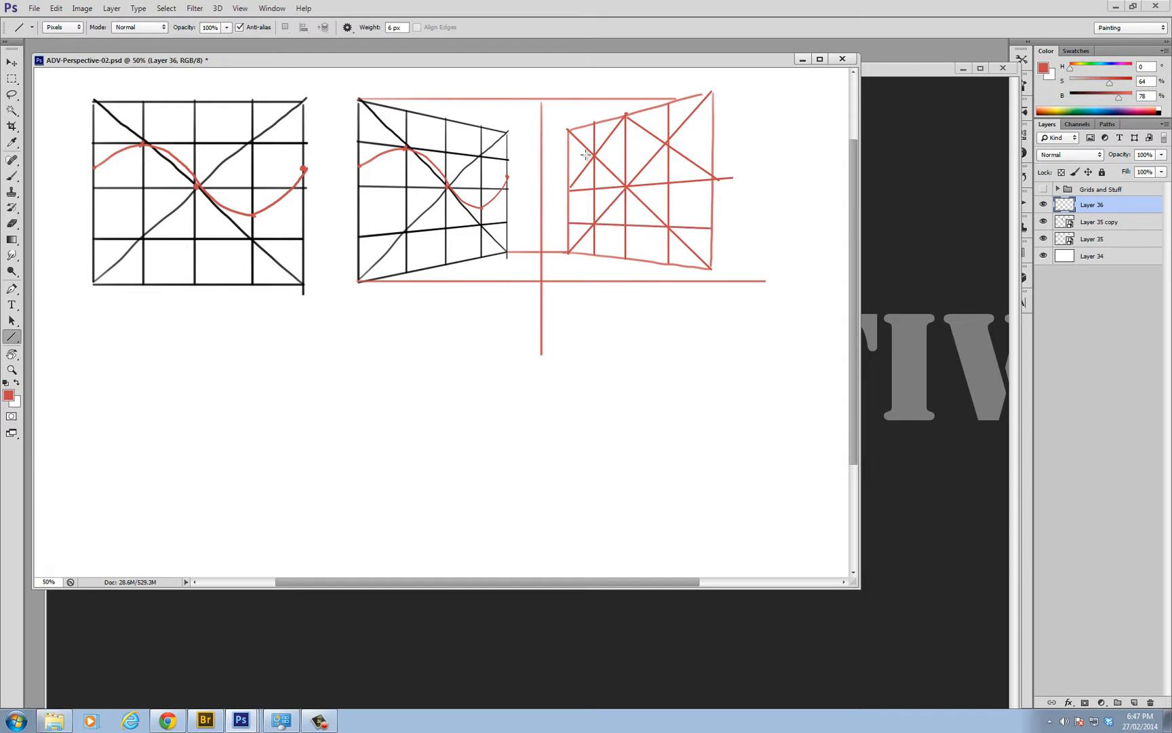
pyautogui.moveTo(567, 160); pyautogui.dragTo(713, 135)
# Mark the five mirrored curve points on the red grid with a blue brush (H 240, S 64, B 78)
pyautogui.click(1111, 67)
pyautogui.press('b')
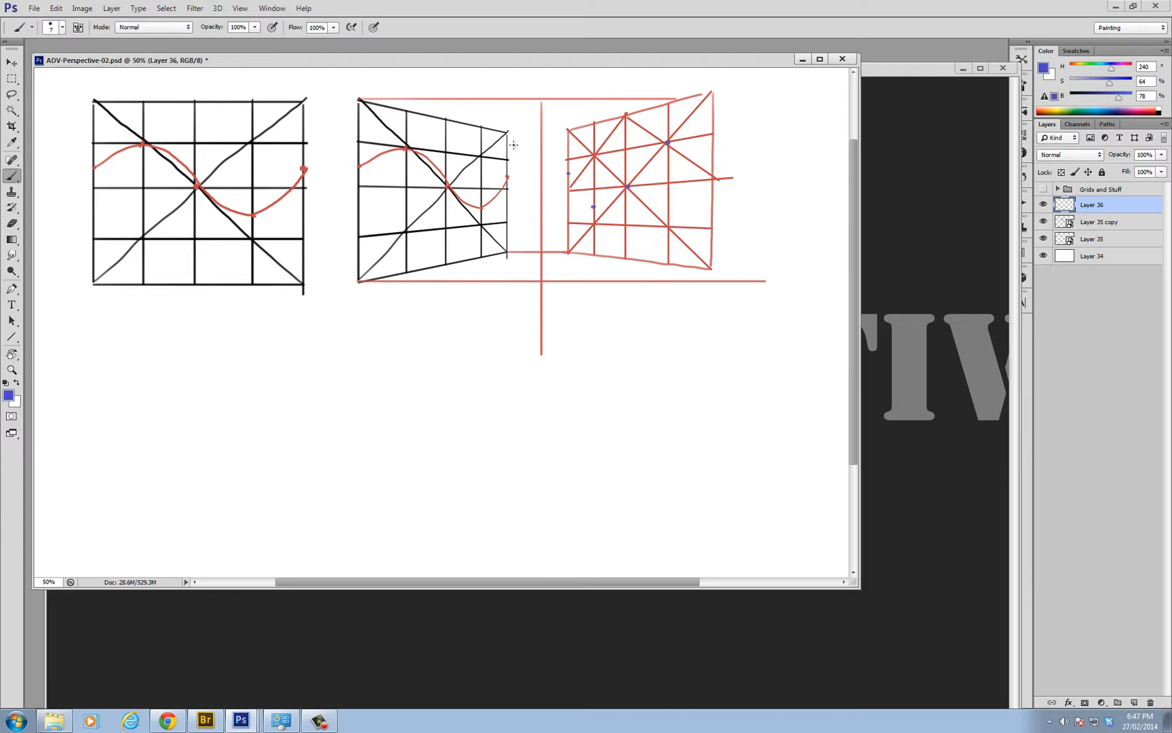
pyautogui.keyDown('ctrl'); pyautogui.click(691, 177); pyautogui.keyUp('ctrl')
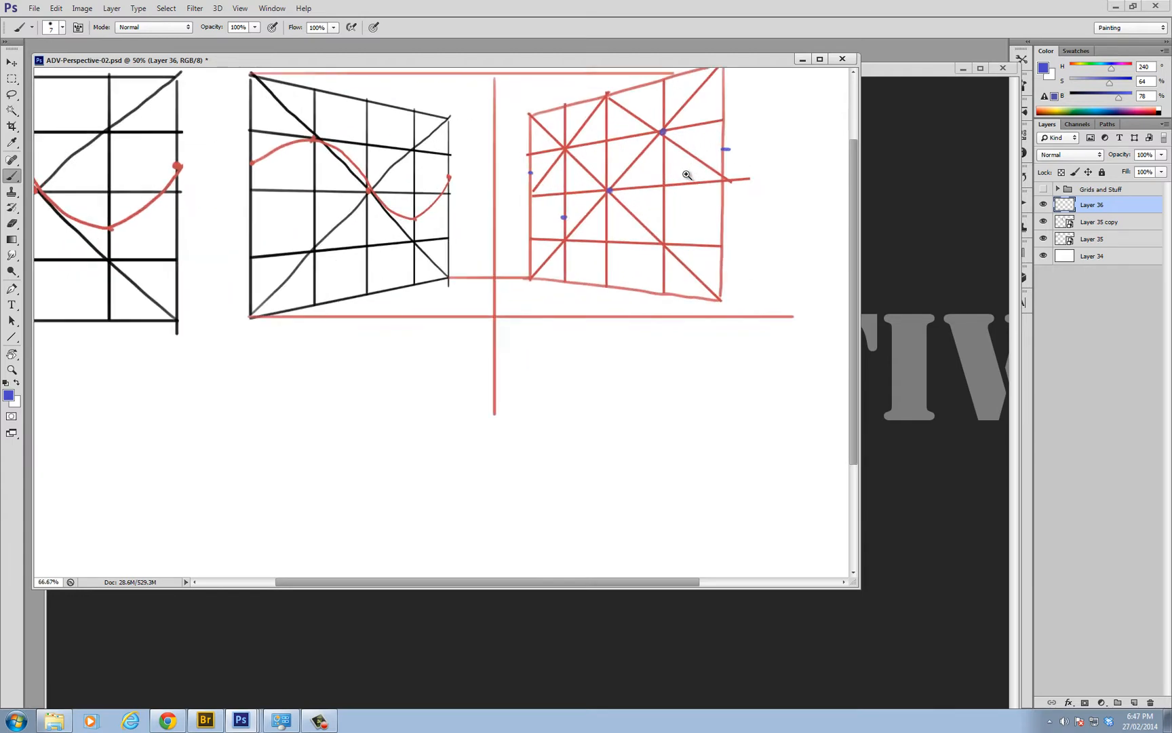
# On a new layer, draw a smooth S-shaped curve through the five blue points in brighter blue (H 240, S 94, B 100)
pyautogui.keyDown('ctrl'); pyautogui.click(690, 176); pyautogui.keyUp('ctrl')
pyautogui.moveTo(732, 201); pyautogui.dragTo(781, 251)
pyautogui.moveTo(1111, 87); pyautogui.dragTo(1131, 96)
pyautogui.hotkey('ctrl', 'shift', 'alt', 'n')
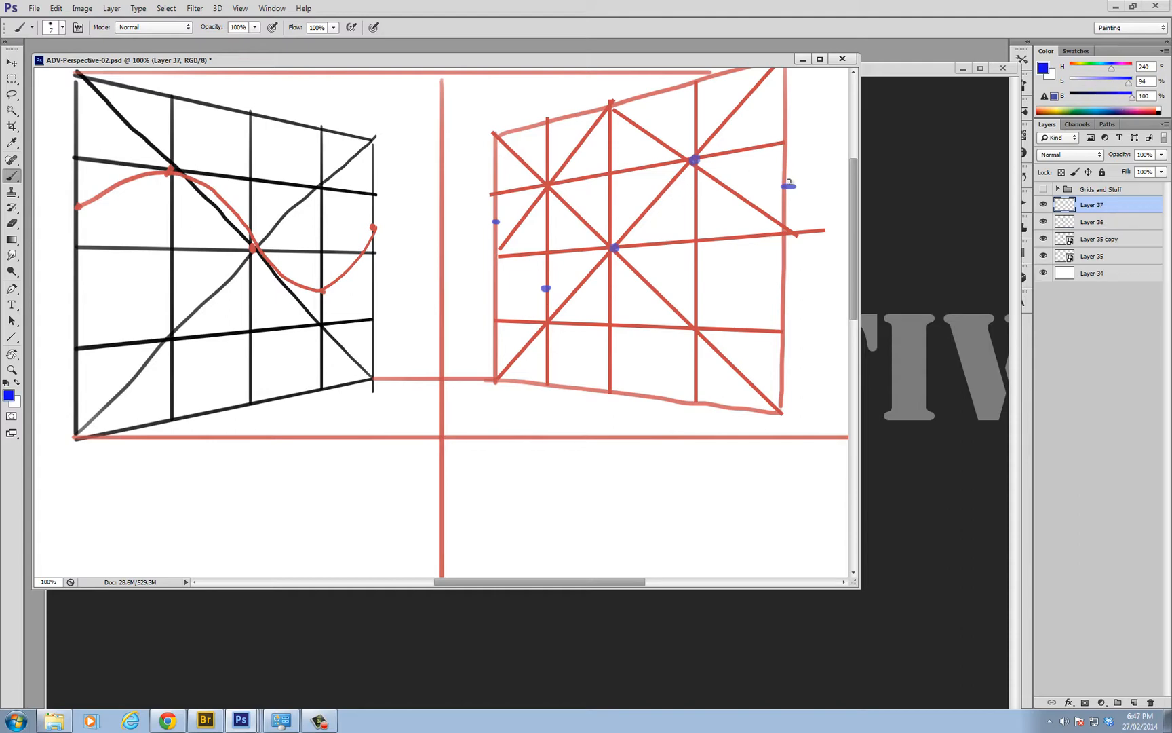
pyautogui.moveTo(768, 175)
pyautogui.mouseDown()
pyautogui.moveTo(717, 156)
pyautogui.moveTo(690, 161)
pyautogui.moveTo(616, 231)
pyautogui.mouseUp()
pyautogui.hotkey('ctrl', 'z')
pyautogui.moveTo(788, 187)
pyautogui.mouseDown()
pyautogui.moveTo(720, 164)
pyautogui.moveTo(680, 170)
pyautogui.moveTo(599, 260)
pyautogui.moveTo(524, 270)
pyautogui.mouseUp()
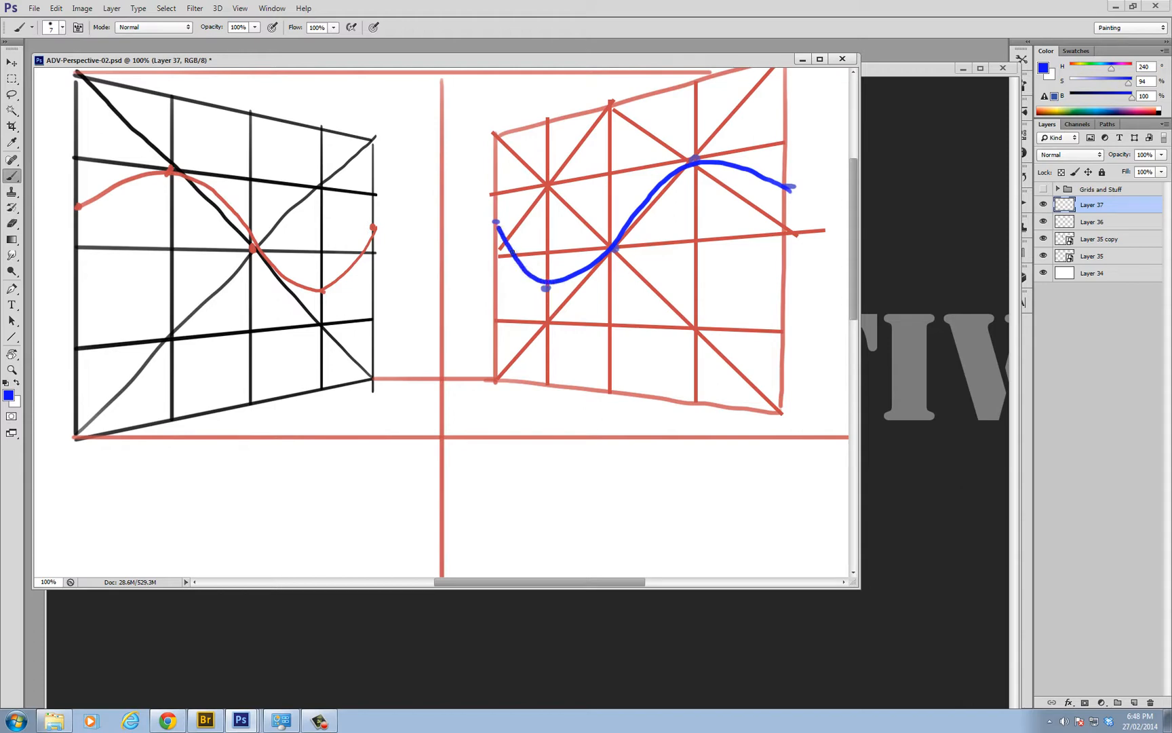
pyautogui.hotkey('ctrl', 'z')
pyautogui.moveTo(795, 192)
pyautogui.mouseDown()
pyautogui.moveTo(708, 160)
pyautogui.moveTo(661, 184)
pyautogui.moveTo(578, 286)
pyautogui.moveTo(547, 289)
pyautogui.moveTo(523, 270)
pyautogui.mouseUp()
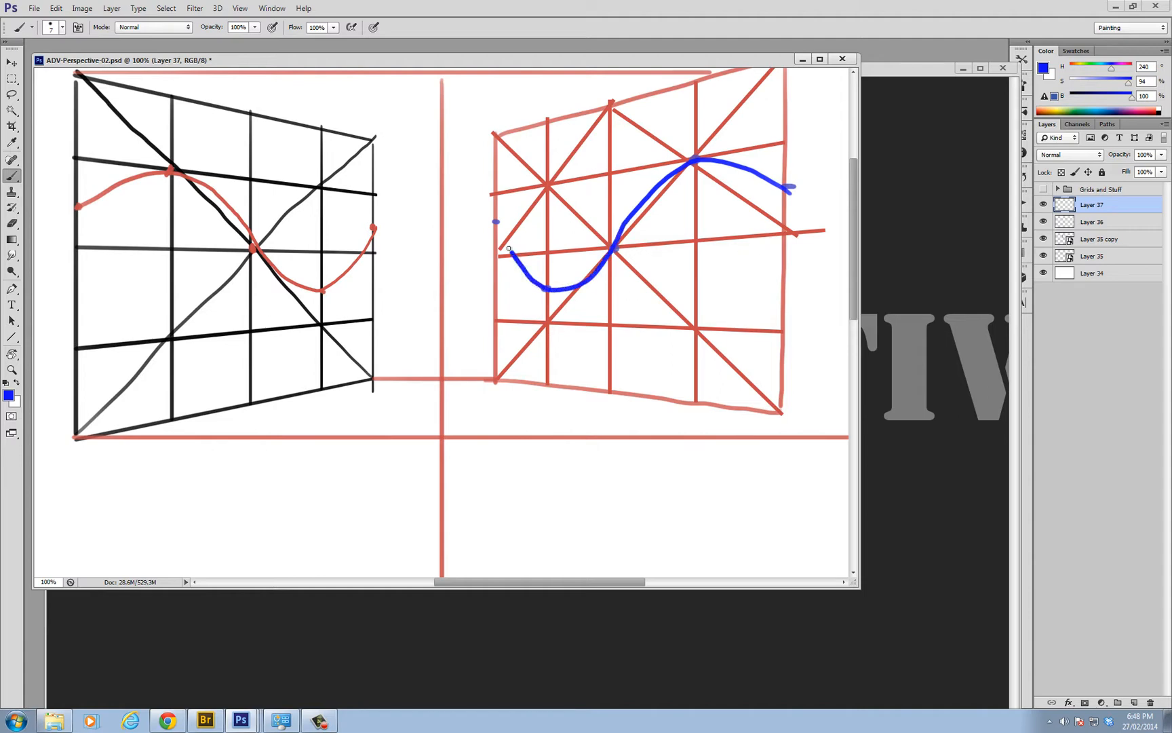
# Save the ADV-Perspective-02.psd document with the finished mirrored curve
pyautogui.keyDown('alt'); pyautogui.click(541, 275); pyautogui.keyUp('alt')
pyautogui.keyDown('alt'); pyautogui.click(543, 277); pyautogui.keyUp('alt')
pyautogui.keyDown('alt'); pyautogui.click(546, 283); pyautogui.keyUp('alt')
pyautogui.keyDown('alt'); pyautogui.click(551, 289); pyautogui.keyUp('alt')
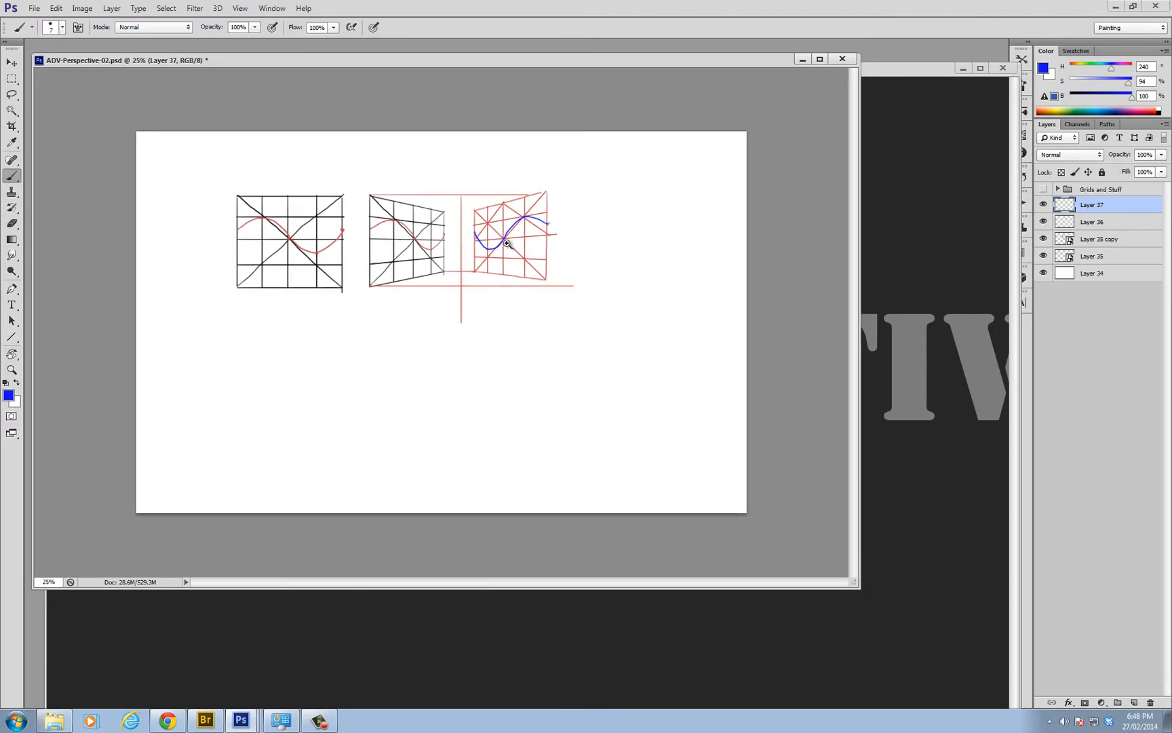
pyautogui.keyDown('ctrl'); pyautogui.click(509, 244); pyautogui.keyUp('ctrl')
pyautogui.keyDown('ctrl'); pyautogui.click(510, 245); pyautogui.keyUp('ctrl')
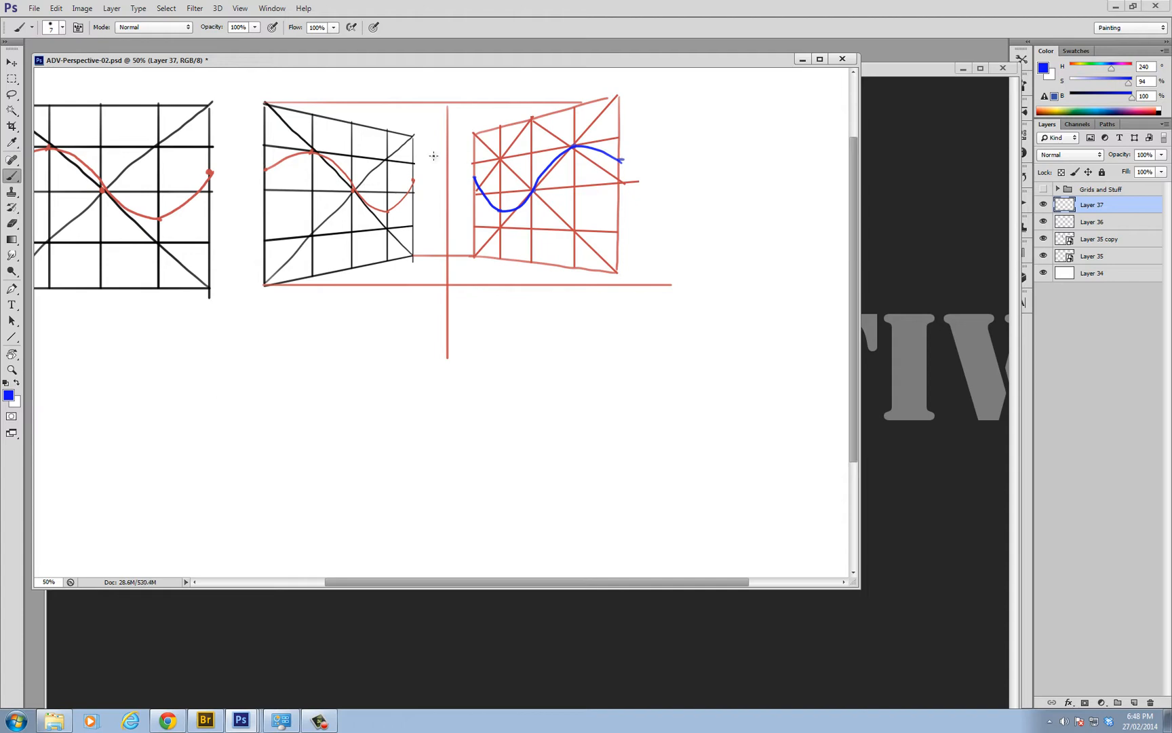
pyautogui.keyDown('alt'); pyautogui.click(434, 188); pyautogui.keyUp('alt')
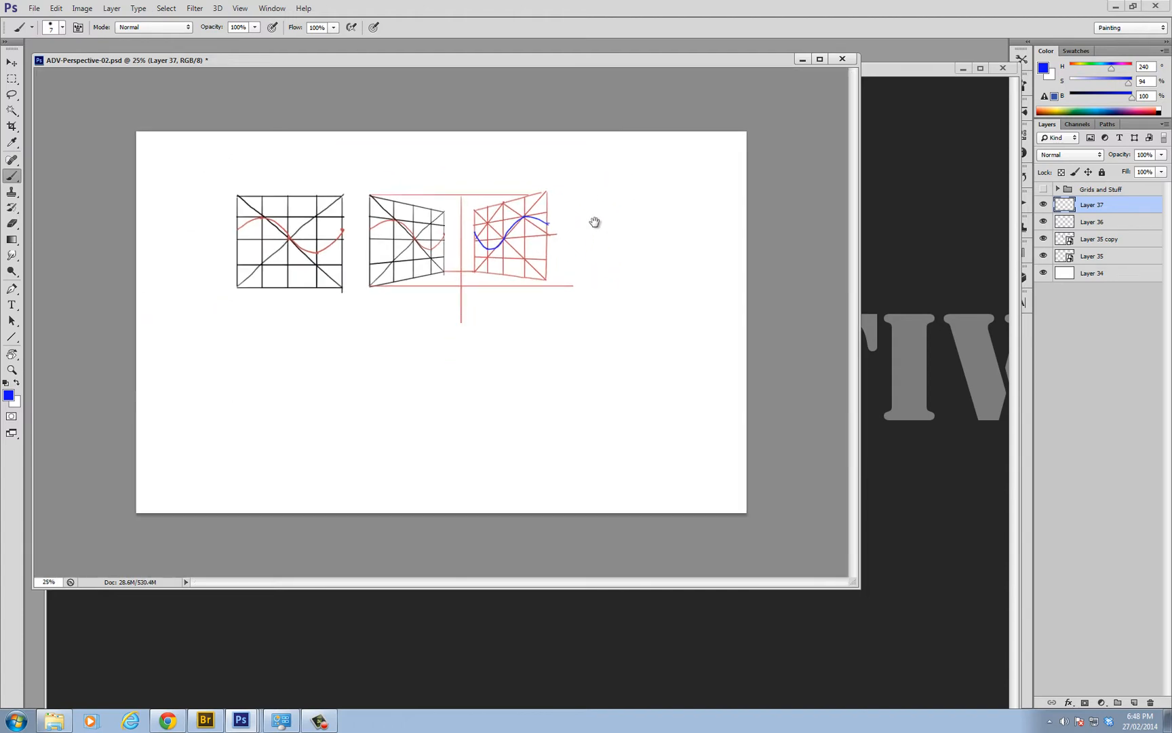
pyautogui.keyDown('ctrl'); pyautogui.click(526, 225); pyautogui.keyUp('ctrl')
pyautogui.hotkey('ctrl', 's')
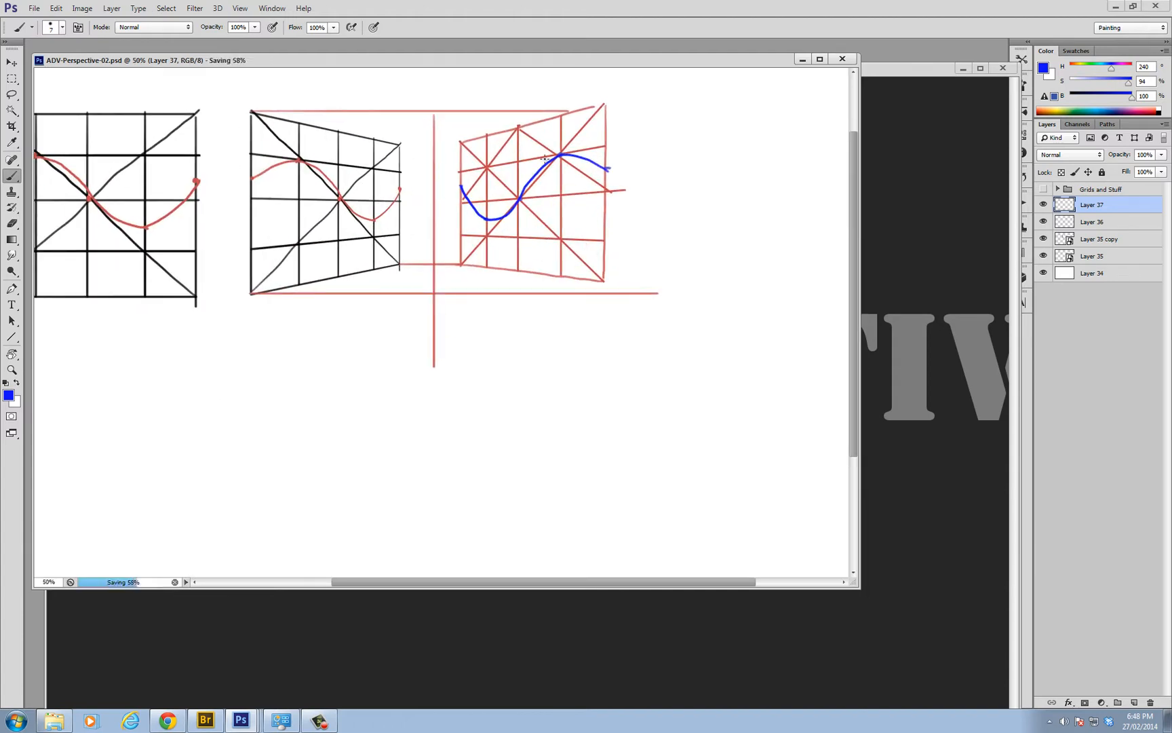
# Mark four blue points in the empty area beside the red grid and draw a smooth arch through them
pyautogui.moveTo(588, 215); pyautogui.dragTo(505, 272)
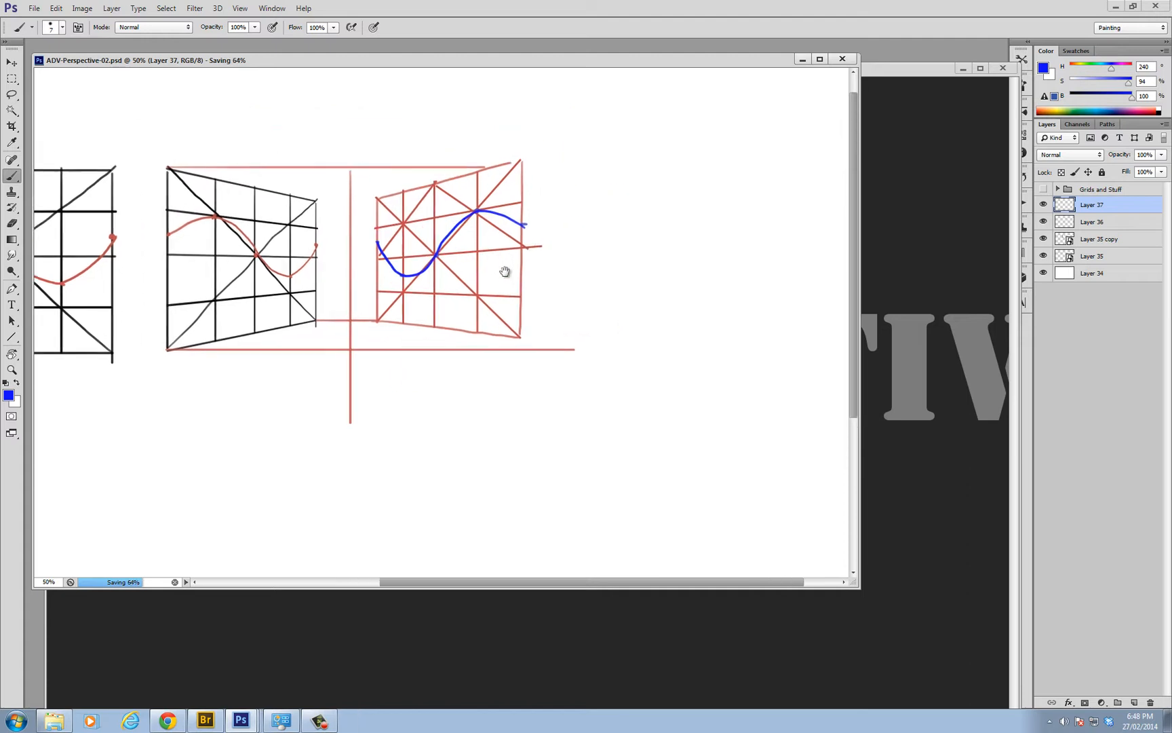
pyautogui.keyDown('ctrl'); pyautogui.click(547, 182); pyautogui.keyUp('ctrl')
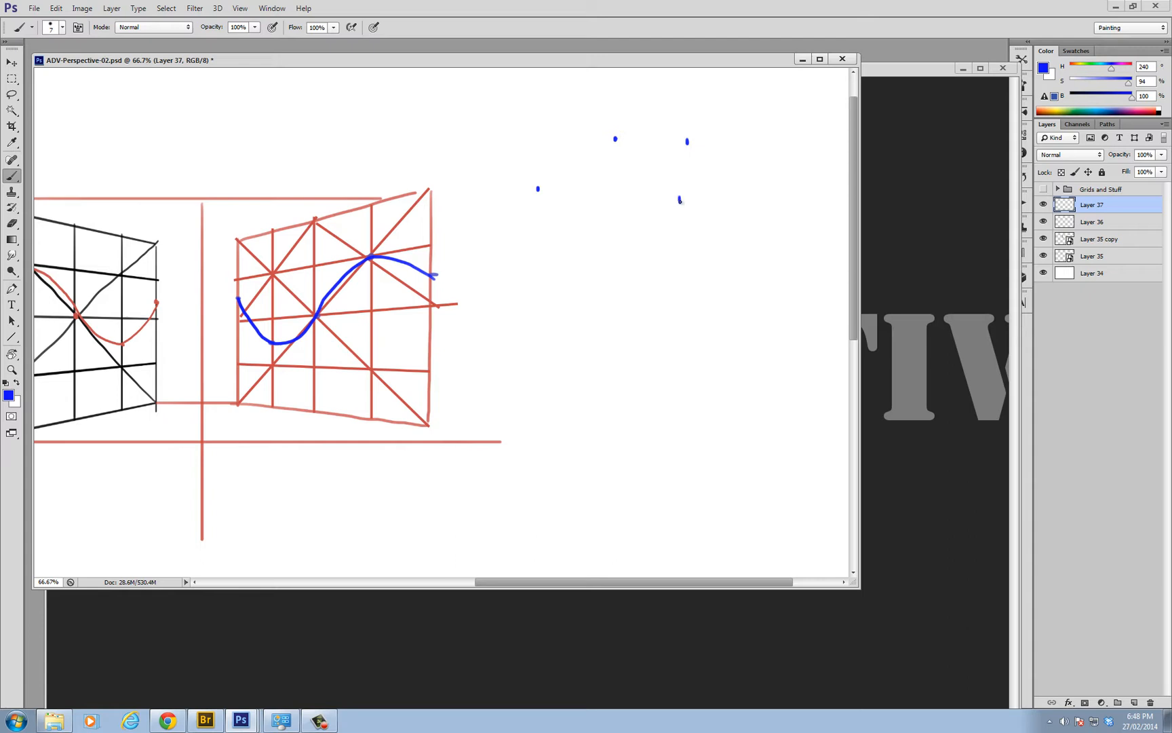
pyautogui.hotkey('ctrl', 'z')
pyautogui.moveTo(528, 204)
pyautogui.mouseDown()
pyautogui.moveTo(577, 159)
pyautogui.moveTo(642, 138)
pyautogui.moveTo(690, 144)
pyautogui.moveTo(743, 171)
pyautogui.mouseUp()
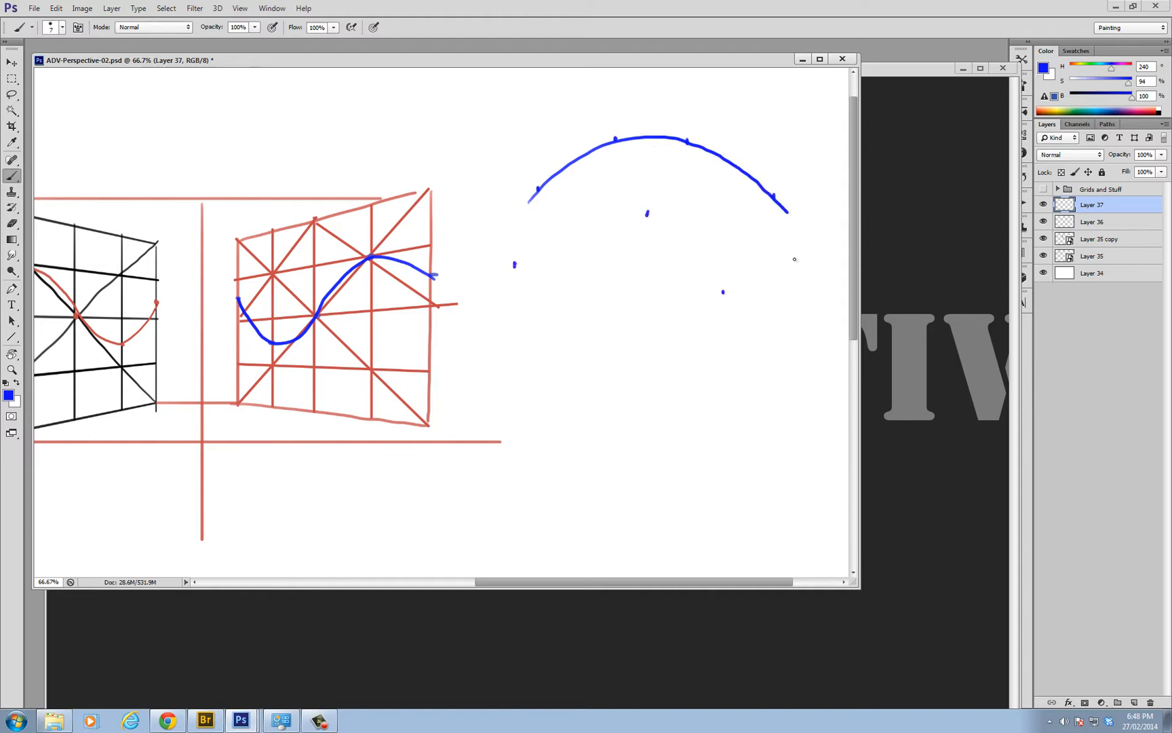
# Try to draw a second, wavy blue curve through the four points below the arch
pyautogui.moveTo(513, 264)
pyautogui.mouseDown()
pyautogui.moveTo(554, 236)
pyautogui.moveTo(632, 213)
pyautogui.moveTo(694, 253)
pyautogui.mouseUp()
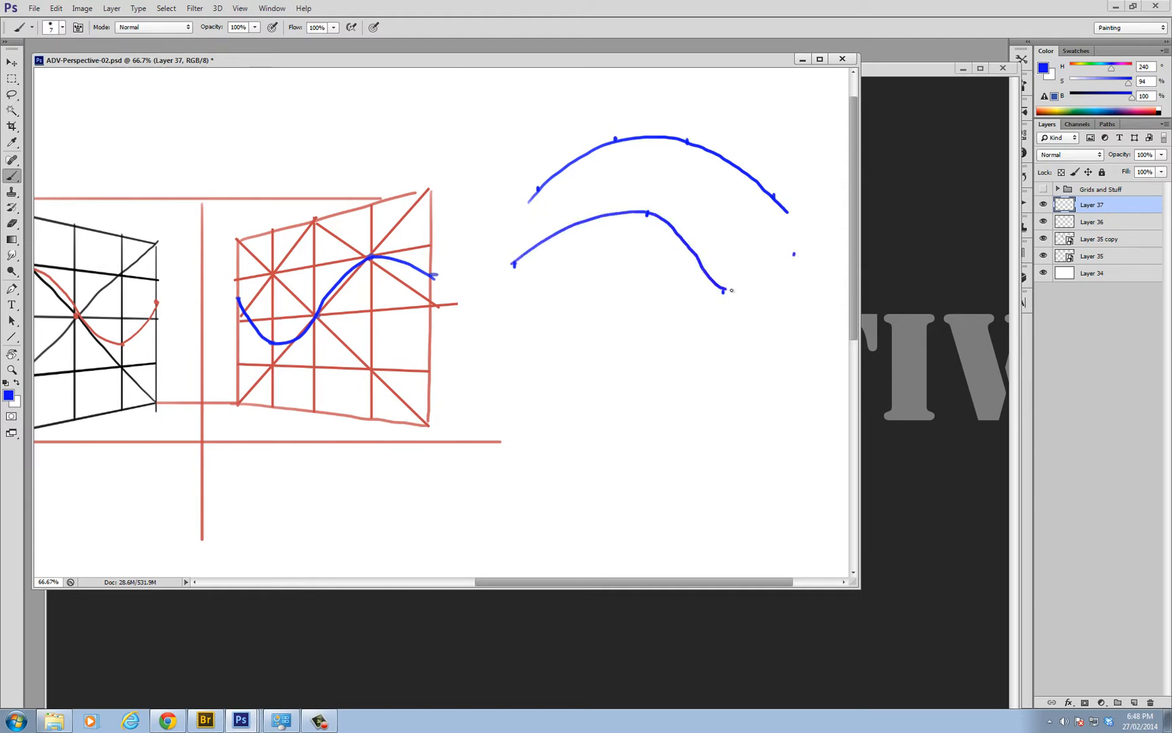
pyautogui.moveTo(732, 291)
pyautogui.mouseDown()
pyautogui.moveTo(777, 277)
pyautogui.moveTo(811, 243)
pyautogui.mouseUp()
pyautogui.keyDown('alt'); pyautogui.click(711, 268); pyautogui.keyUp('alt')
pyautogui.keyDown('alt'); pyautogui.click(718, 284); pyautogui.keyUp('alt')
pyautogui.keyDown('alt'); pyautogui.click(724, 303); pyautogui.keyUp('alt')
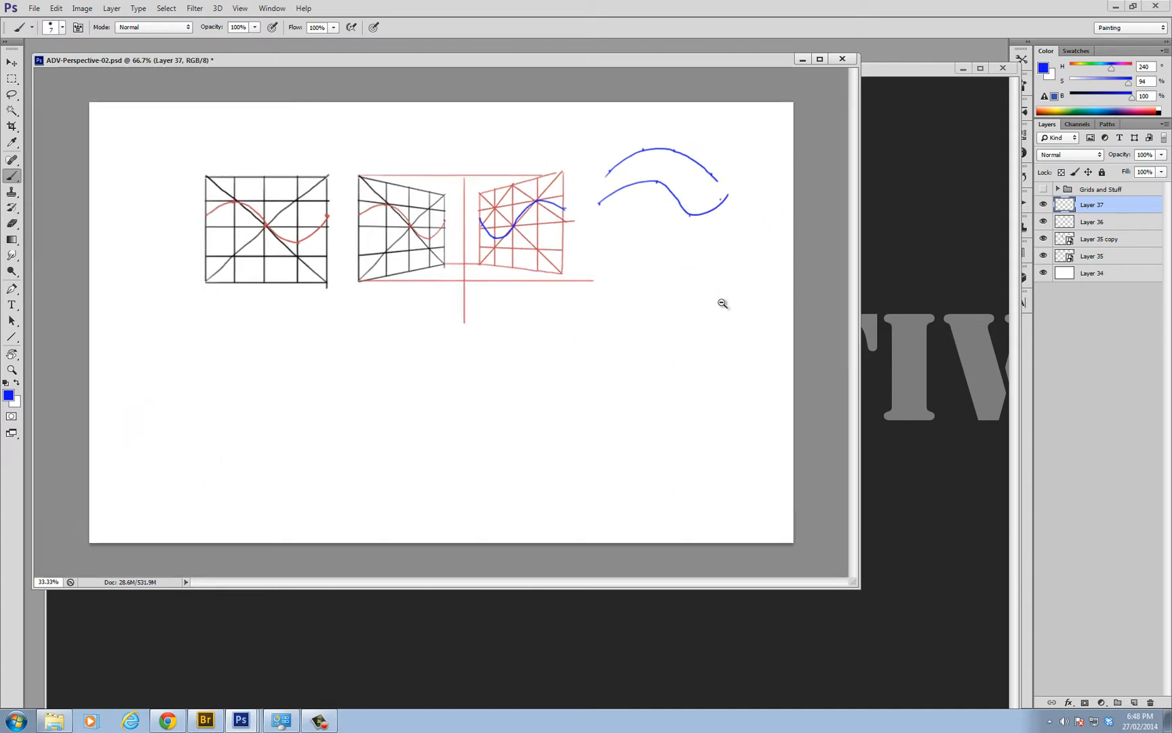
pyautogui.keyDown('ctrl'); pyautogui.click(633, 220); pyautogui.keyUp('ctrl')
pyautogui.keyDown('ctrl'); pyautogui.click(632, 220); pyautogui.keyUp('ctrl')
pyautogui.hotkey('ctrl', 'alt', 'z')
pyautogui.hotkey('ctrl', 'alt', 'z')
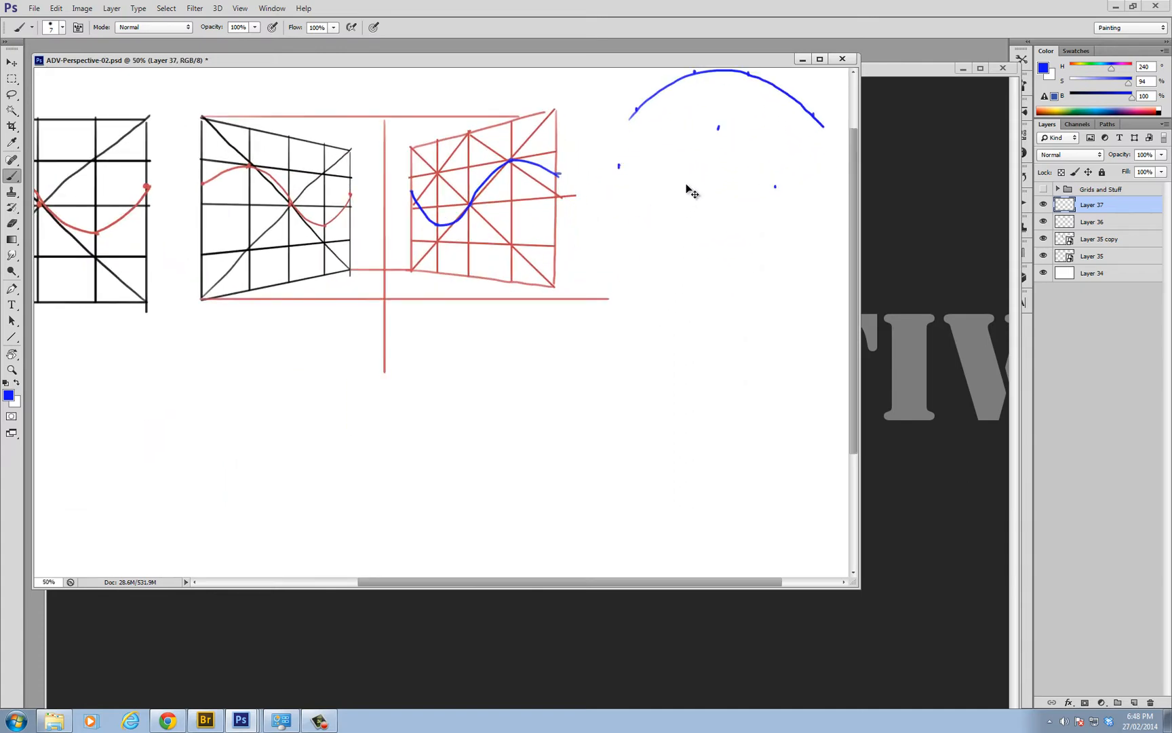
pyautogui.hotkey('ctrl', 'shift', 'z')
pyautogui.keyDown('alt'); pyautogui.click(672, 215); pyautogui.keyUp('alt')
pyautogui.keyDown('alt'); pyautogui.click(678, 234); pyautogui.keyUp('alt')
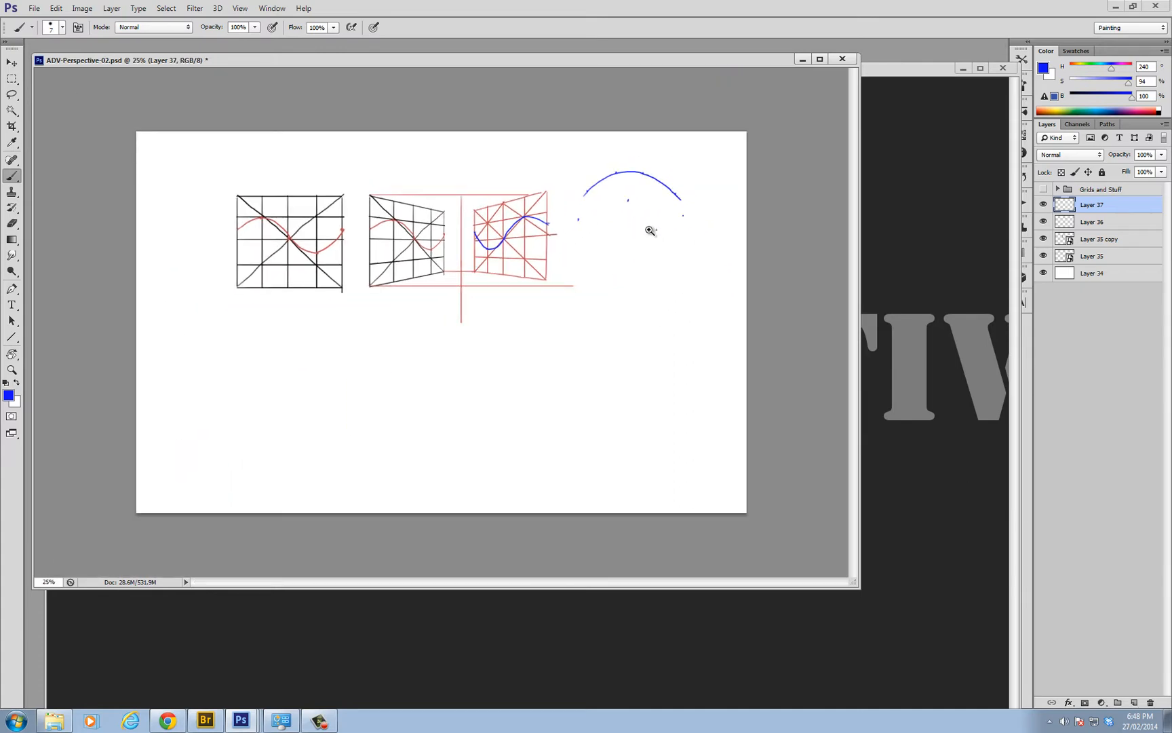
pyautogui.hotkey('ctrl', '+')
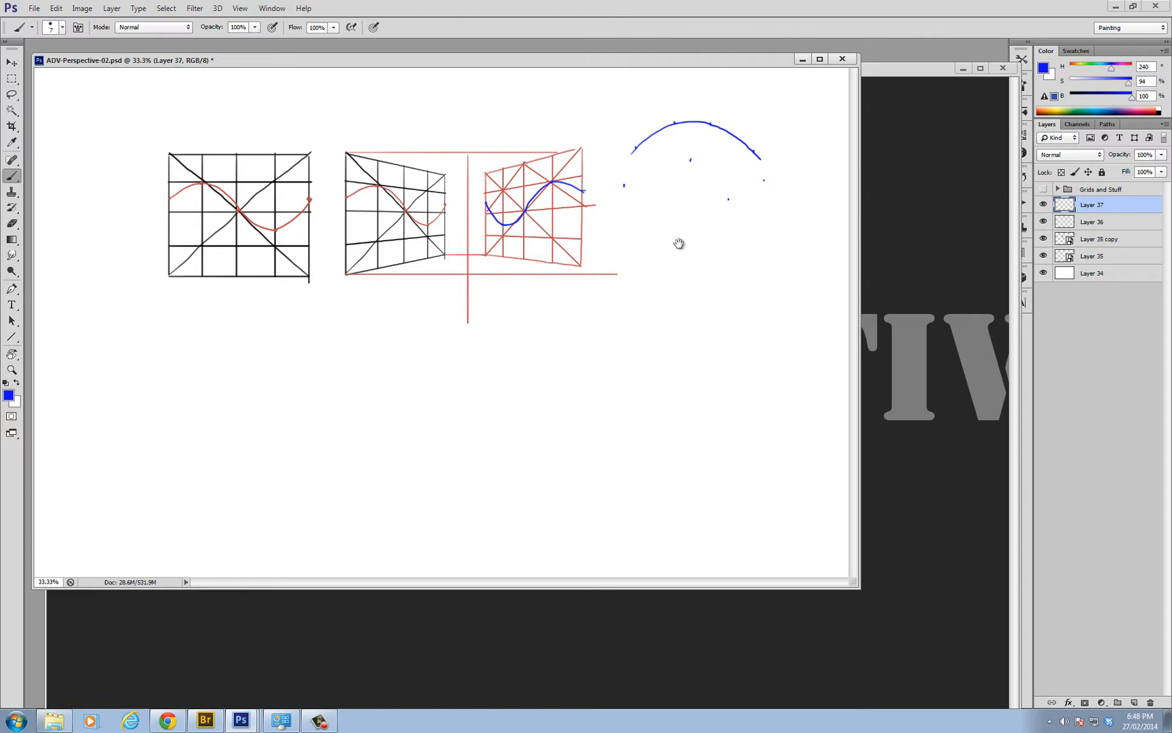
pyautogui.keyDown('alt'); pyautogui.click(691, 227); pyautogui.keyUp('alt')
pyautogui.keyDown('alt'); pyautogui.click(692, 231); pyautogui.keyUp('alt')
pyautogui.hotkey('ctrl', '+')
pyautogui.hotkey('ctrl', '+')
pyautogui.scroll(1, 409, 195)
pyautogui.scroll(-2, 424, 222)
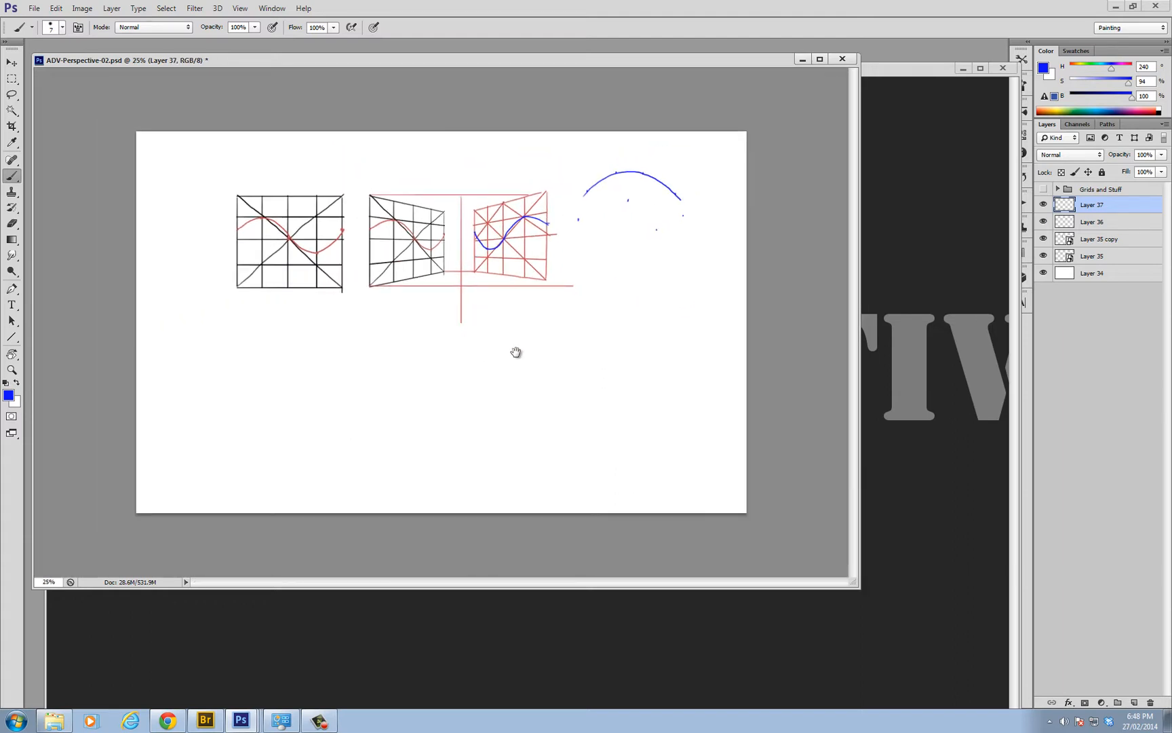
# Draw a closed blue shape below the grids with a wavy upper edge, a straight base and upright ends
pyautogui.moveTo(339, 435)
pyautogui.mouseDown()
pyautogui.moveTo(361, 413)
pyautogui.moveTo(421, 398)
pyautogui.moveTo(495, 407)
pyautogui.mouseUp()
pyautogui.hotkey('ctrl', 'z')
pyautogui.moveTo(293, 364)
pyautogui.mouseDown()
pyautogui.moveTo(452, 374)
pyautogui.moveTo(515, 350)
pyautogui.mouseUp()
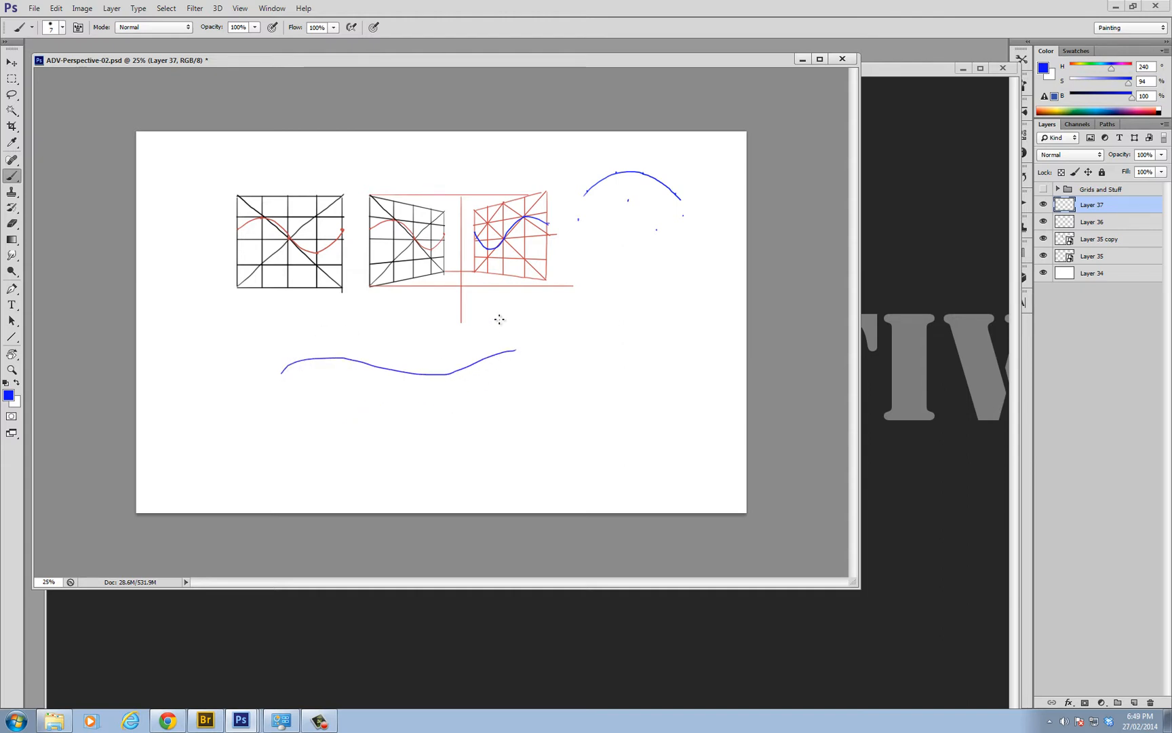
pyautogui.hotkey('ctrl', 'z')
pyautogui.moveTo(270, 393)
pyautogui.mouseDown()
pyautogui.moveTo(329, 365)
pyautogui.moveTo(445, 384)
pyautogui.moveTo(563, 363)
pyautogui.mouseUp()
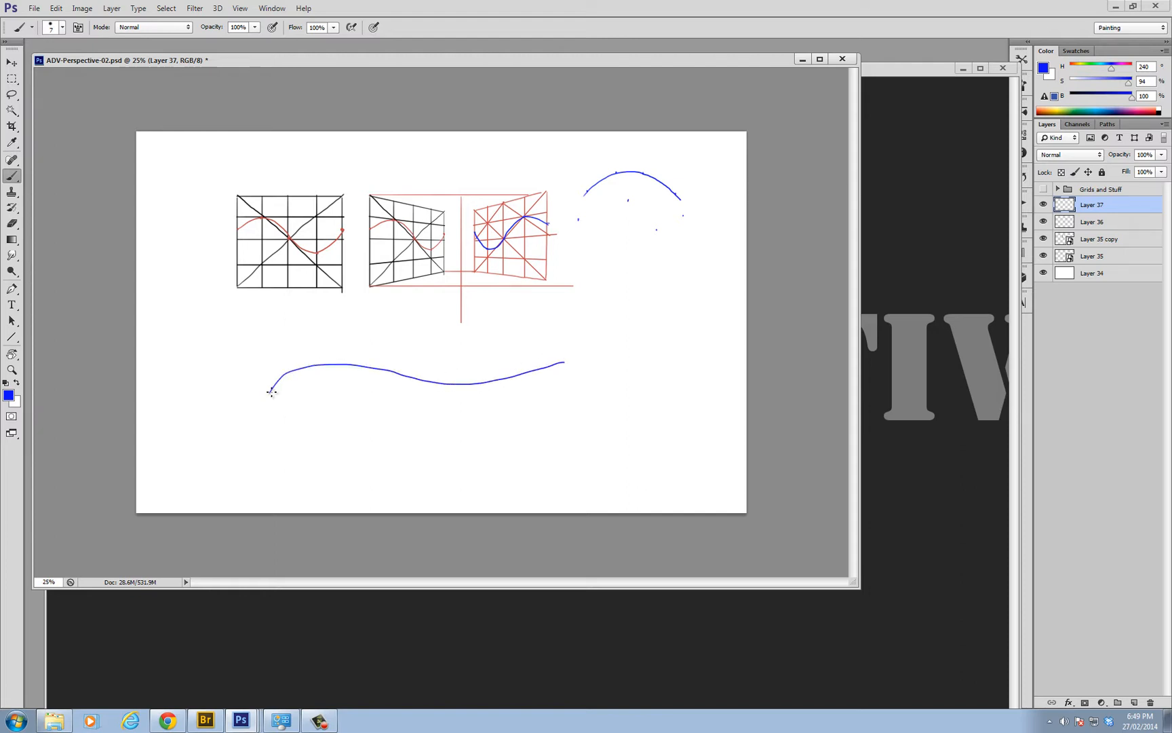
pyautogui.moveTo(272, 392)
pyautogui.mouseDown()
pyautogui.moveTo(267, 408)
pyautogui.moveTo(555, 413)
pyautogui.mouseUp()
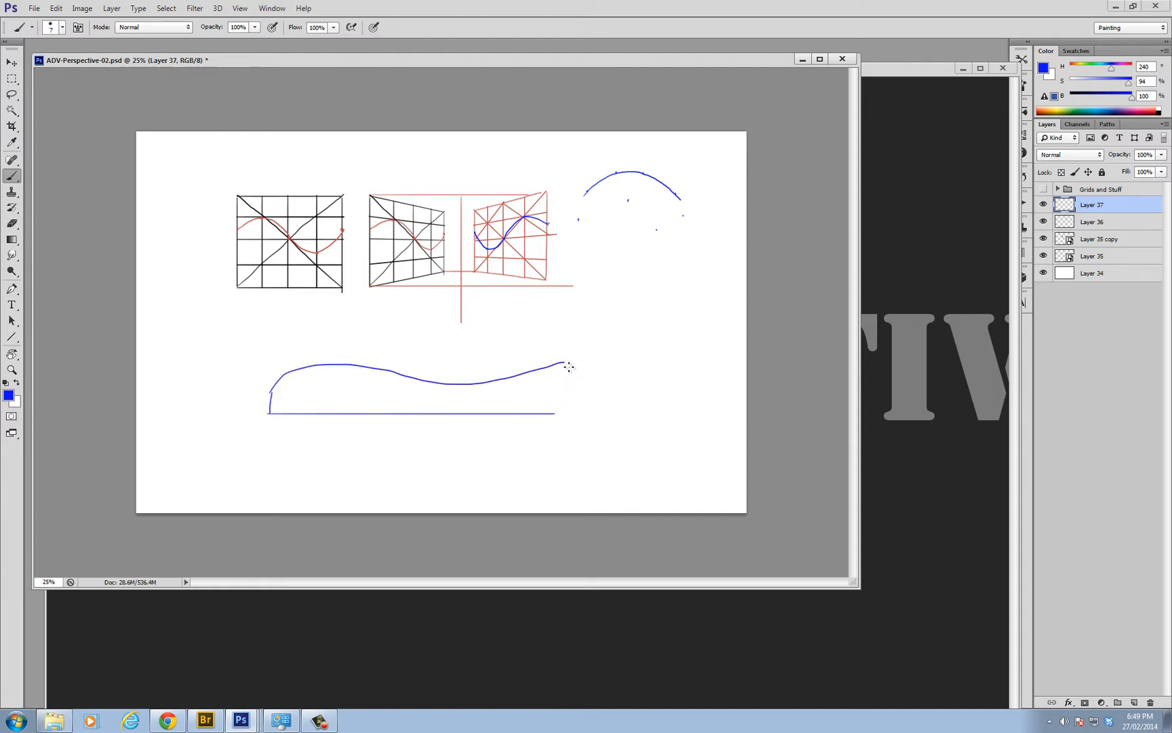
pyautogui.moveTo(568, 364)
pyautogui.mouseDown()
pyautogui.moveTo(569, 411)
pyautogui.moveTo(554, 413)
pyautogui.mouseUp()
# Select only the closed wavy shape and scale it down to less than half its size
pyautogui.keyDown('ctrl'); pyautogui.keyDown('alt'); pyautogui.click(354, 389); pyautogui.keyUp('alt'); pyautogui.keyUp('ctrl')
pyautogui.keyDown('ctrl'); pyautogui.click(428, 342); pyautogui.keyUp('ctrl')
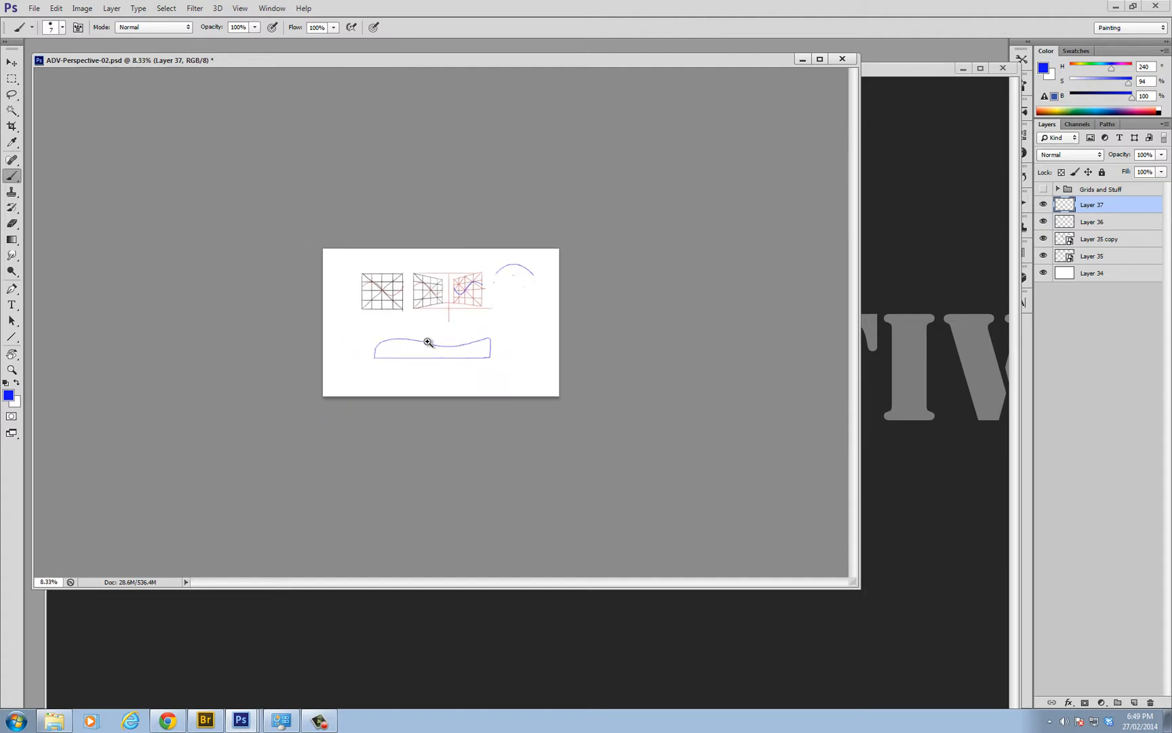
pyautogui.keyDown('ctrl'); pyautogui.click(428, 341); pyautogui.keyUp('ctrl')
pyautogui.keyDown('ctrl'); pyautogui.click(427, 342); pyautogui.keyUp('ctrl')
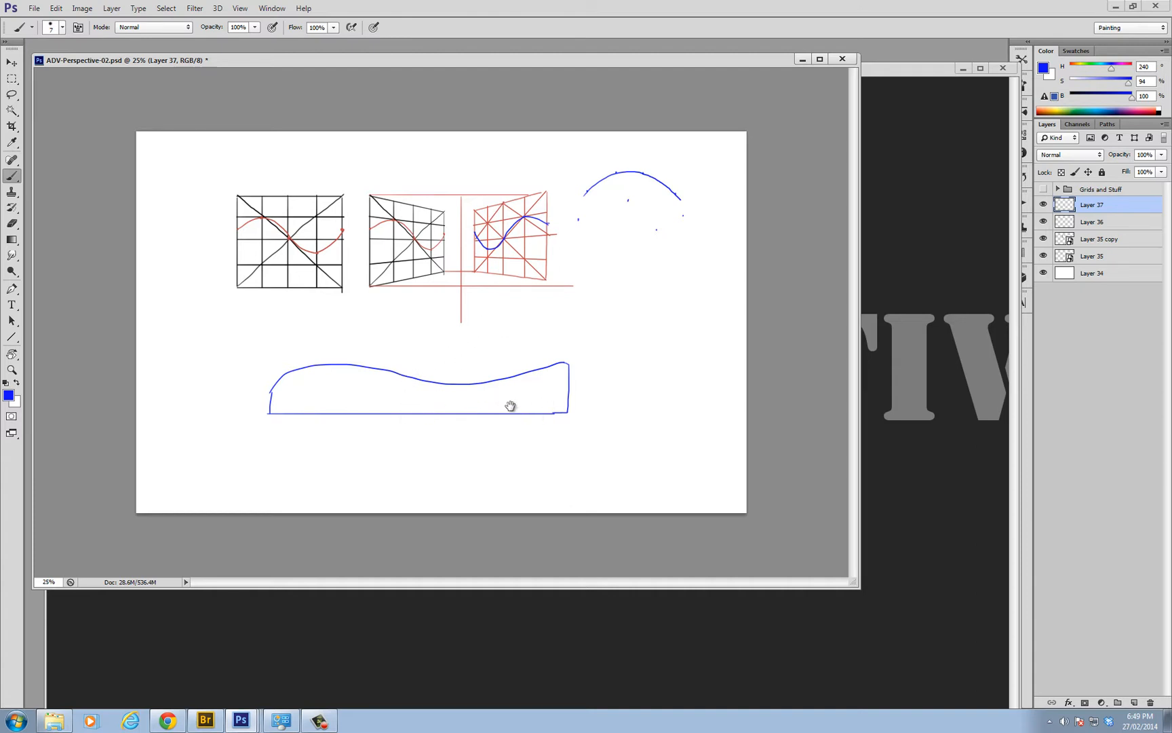
pyautogui.hotkey('ctrl', 't')
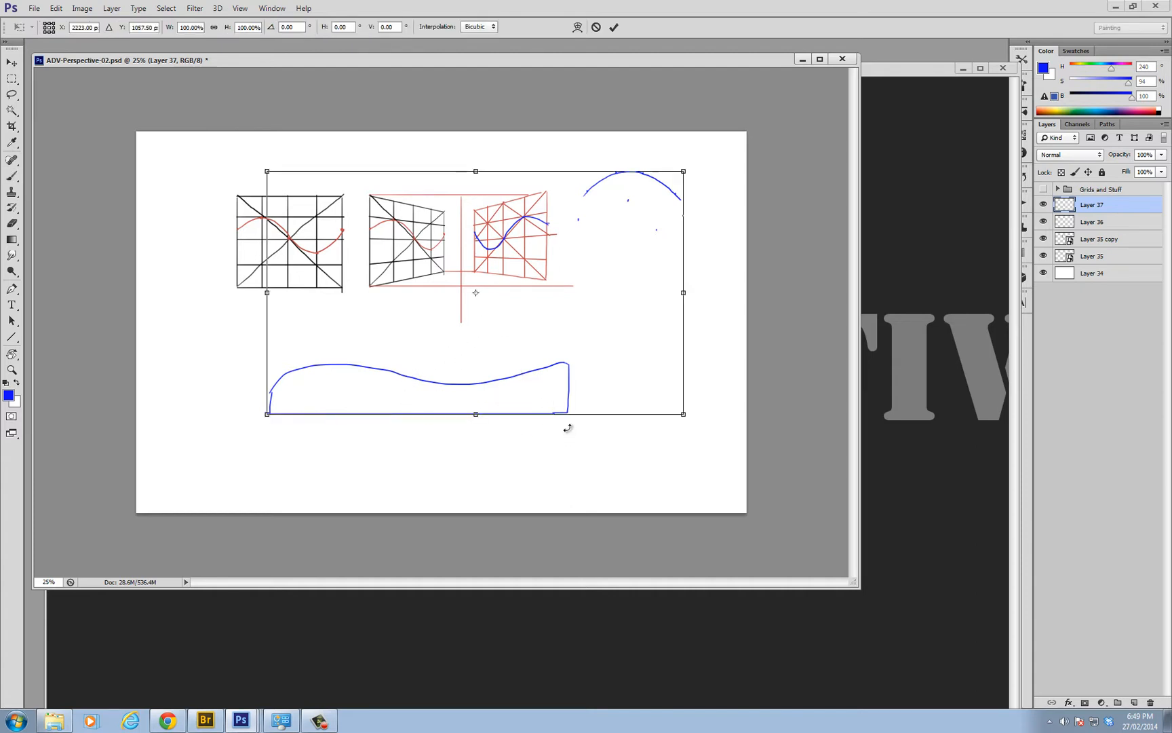
pyautogui.press('Escape')
pyautogui.press('m')
pyautogui.moveTo(251, 339); pyautogui.dragTo(406, 367)
pyautogui.hotkey('ctrl', 't')
pyautogui.press('Return')
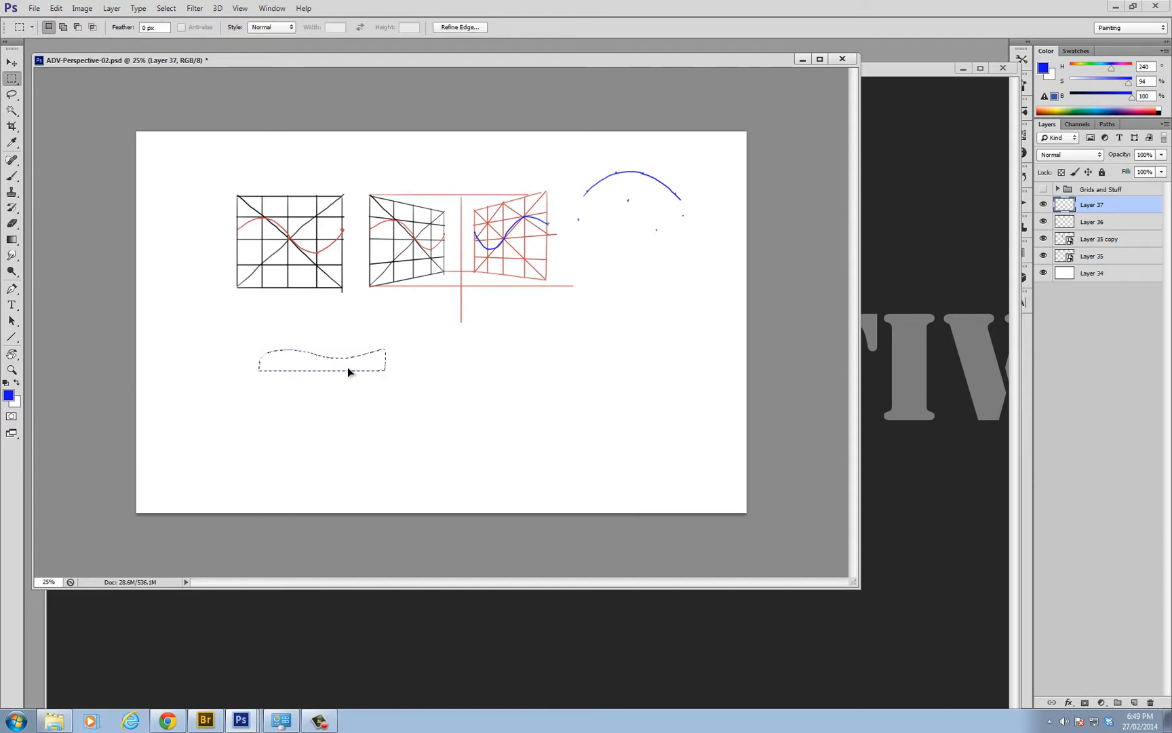
# Move the reduced wavy shape directly below the flat black square grid and clear the selection
pyautogui.hotkey('ctrl', 'd')
pyautogui.press('v')
pyautogui.press('m')
pyautogui.moveTo(214, 328); pyautogui.dragTo(431, 412)
pyautogui.moveTo(333, 355); pyautogui.dragTo(282, 318)
pyautogui.hotkey('ctrl', 'd')
pyautogui.press('b')
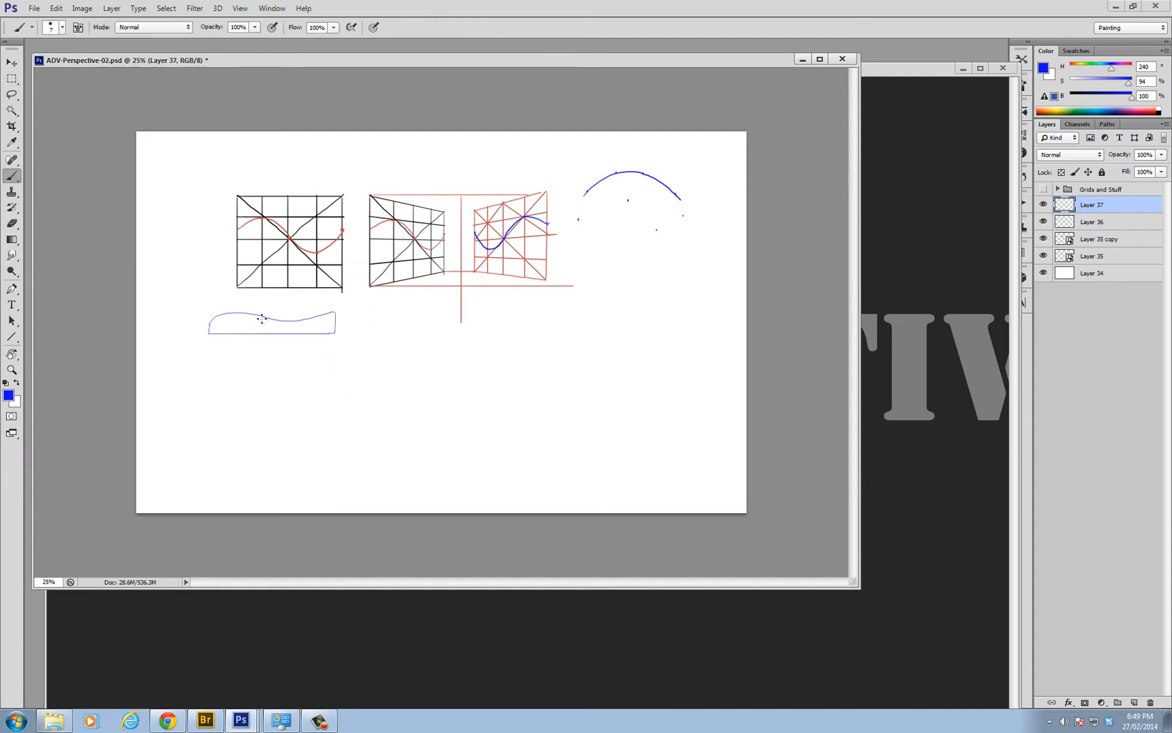
# Enclose the wavy shape in a blue rectangle and divide it with a vertical centre line and guides through the curve's crest and dip
pyautogui.hotkey('ctrl', '+')
pyautogui.moveTo(129, 337)
pyautogui.mouseDown()
pyautogui.moveTo(131, 300)
pyautogui.moveTo(300, 304)
pyautogui.moveTo(295, 332)
pyautogui.mouseUp()
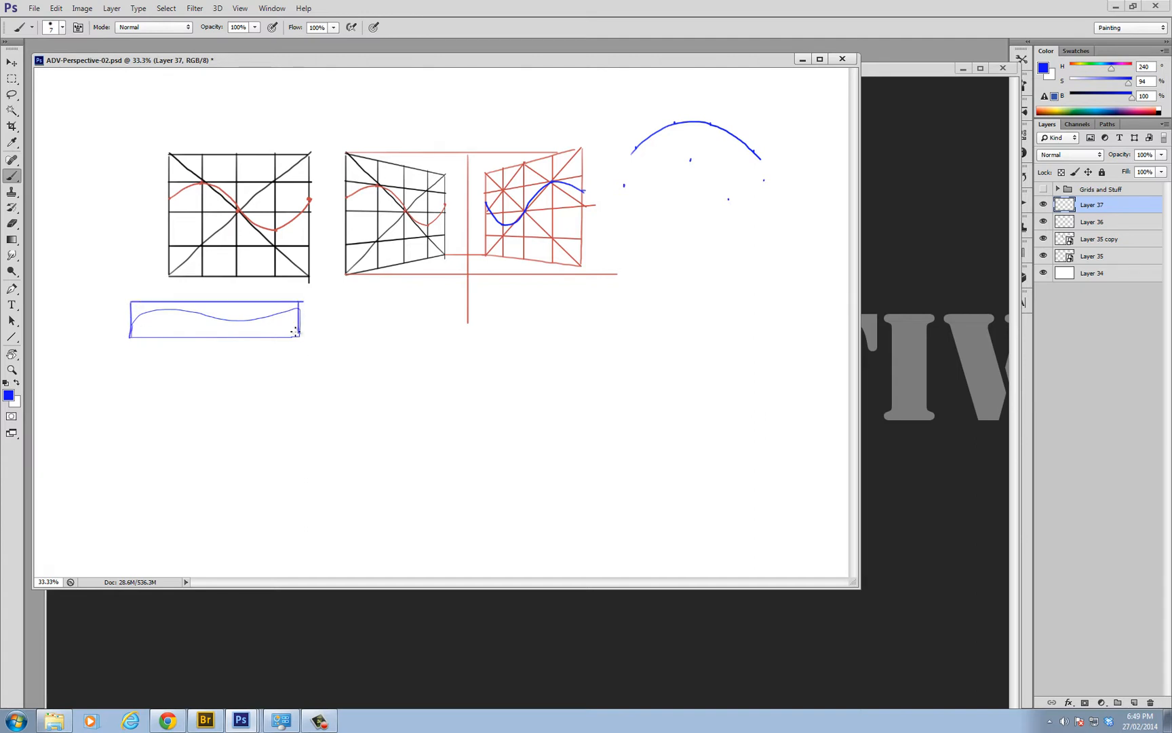
pyautogui.moveTo(213, 303); pyautogui.dragTo(215, 331)
pyautogui.moveTo(132, 320); pyautogui.dragTo(306, 318)
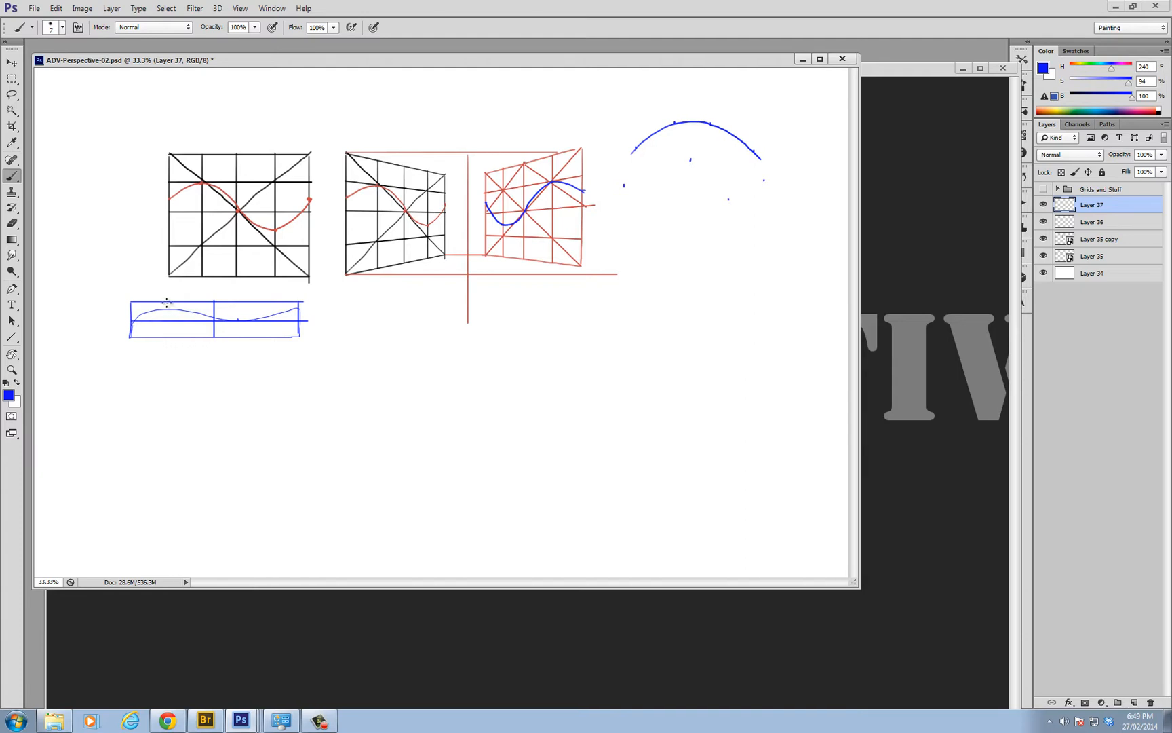
pyautogui.moveTo(167, 302); pyautogui.dragTo(167, 343)
pyautogui.moveTo(304, 307); pyautogui.dragTo(114, 307)
# Add a short horizontal guide between the crest and dip levels and a vertical guide through the curve's dip
pyautogui.keyDown('ctrl'); pyautogui.click(294, 317); pyautogui.keyUp('ctrl')
pyautogui.keyDown('ctrl'); pyautogui.click(294, 318); pyautogui.keyUp('ctrl')
pyautogui.moveTo(265, 329)
pyautogui.mouseDown()
pyautogui.moveTo(392, 334)
pyautogui.moveTo(381, 320)
pyautogui.moveTo(319, 319)
pyautogui.moveTo(450, 350)
pyautogui.mouseUp()
pyautogui.keyDown('alt'); pyautogui.click(397, 323); pyautogui.keyUp('alt')
pyautogui.keyDown('ctrl'); pyautogui.click(374, 339); pyautogui.keyUp('ctrl')
pyautogui.keyDown('alt'); pyautogui.click(367, 331); pyautogui.keyUp('alt')
pyautogui.keyDown('alt'); pyautogui.click(353, 326); pyautogui.keyUp('alt')
pyautogui.keyDown('alt'); pyautogui.click(325, 318); pyautogui.keyUp('alt')
pyautogui.keyDown('ctrl'); pyautogui.click(322, 316); pyautogui.keyUp('ctrl')
pyautogui.keyDown('ctrl'); pyautogui.click(323, 316); pyautogui.keyUp('ctrl')
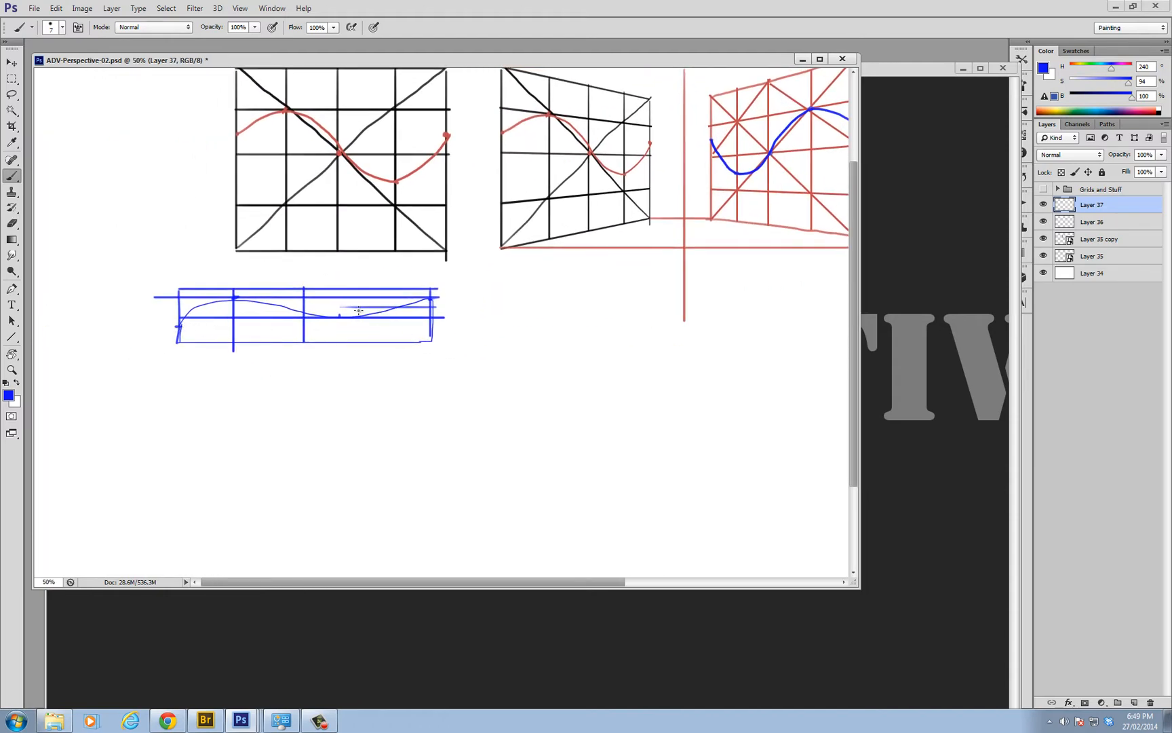
pyautogui.moveTo(339, 292); pyautogui.dragTo(342, 341)
# Draw a large blue rectangle in perspective in the empty area below the grids, narrowing toward its far end
pyautogui.hotkey('ctrl', '-')
pyautogui.hotkey('ctrl', '-')
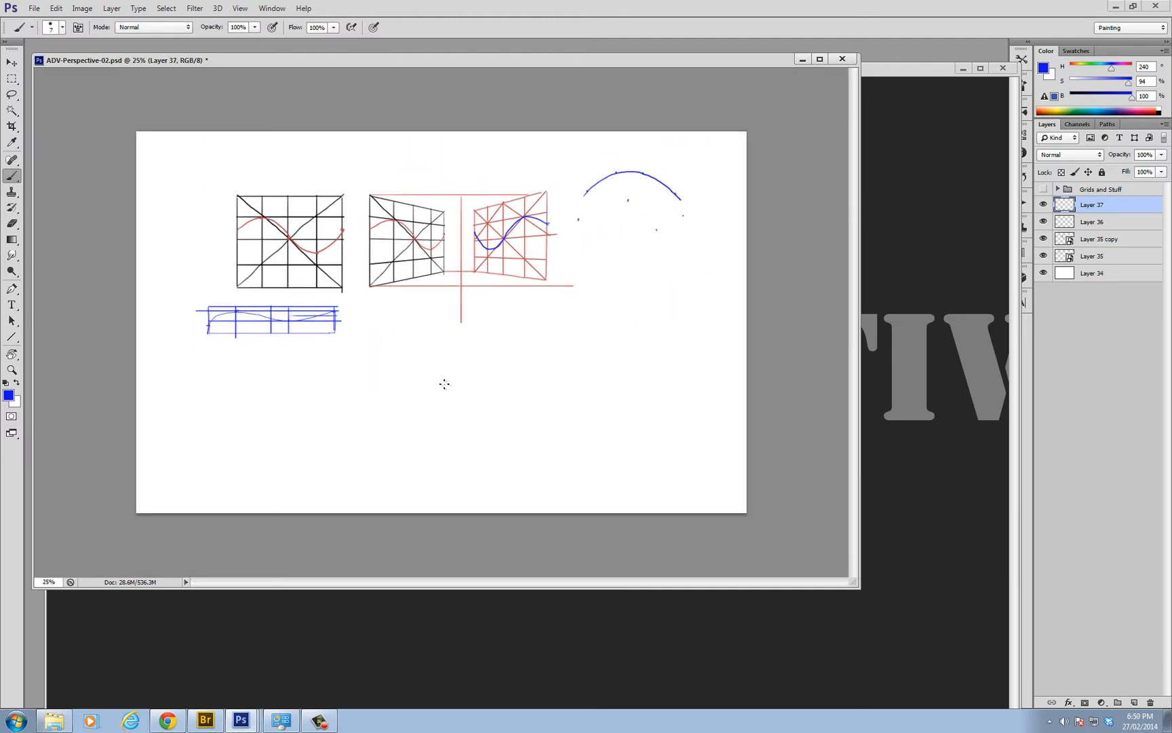
pyautogui.moveTo(444, 384); pyautogui.dragTo(309, 366)
pyautogui.hotkey('ctrl', 'z')
pyautogui.moveTo(490, 392)
pyautogui.mouseDown()
pyautogui.moveTo(314, 369)
pyautogui.moveTo(316, 454)
pyautogui.moveTo(485, 430)
pyautogui.moveTo(486, 392)
pyautogui.moveTo(485, 434)
pyautogui.mouseUp()
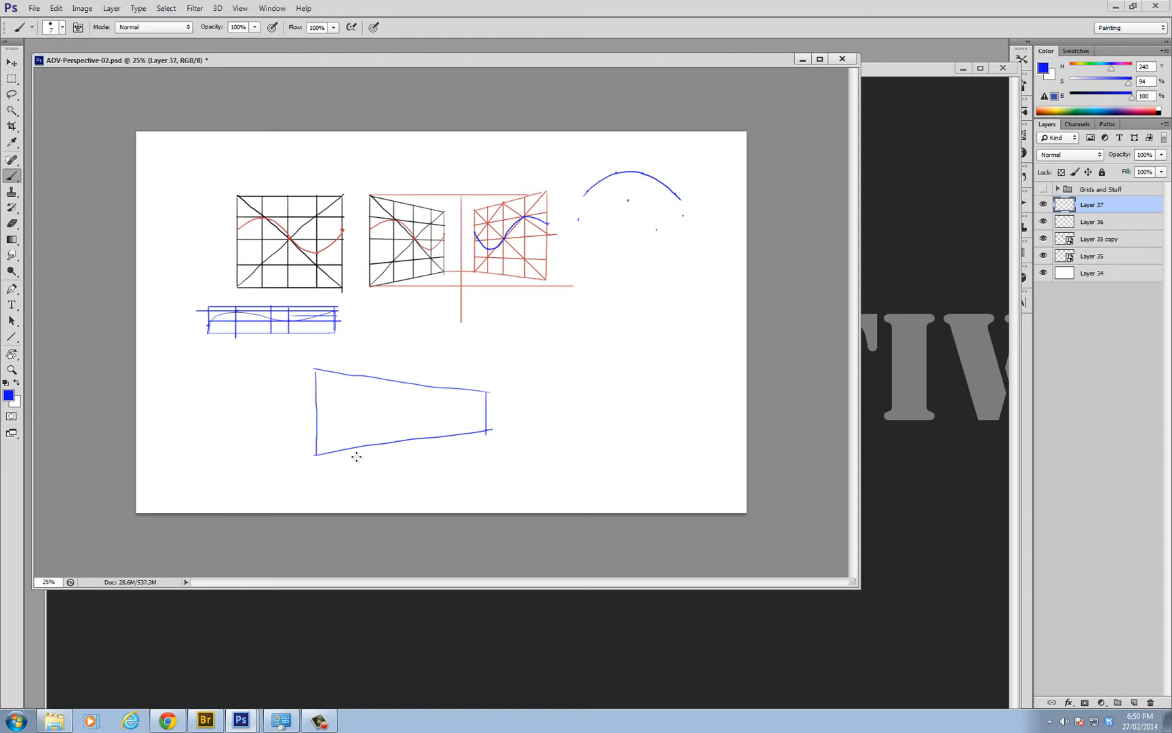
# Draw straight corner-to-corner diagonals across the perspective rectangle and a vertical line through their crossing with the Line tool
pyautogui.press('u')
pyautogui.moveTo(317, 454)
pyautogui.mouseDown()
pyautogui.moveTo(484, 362)
pyautogui.moveTo(487, 393)
pyautogui.moveTo(314, 369)
pyautogui.mouseUp()
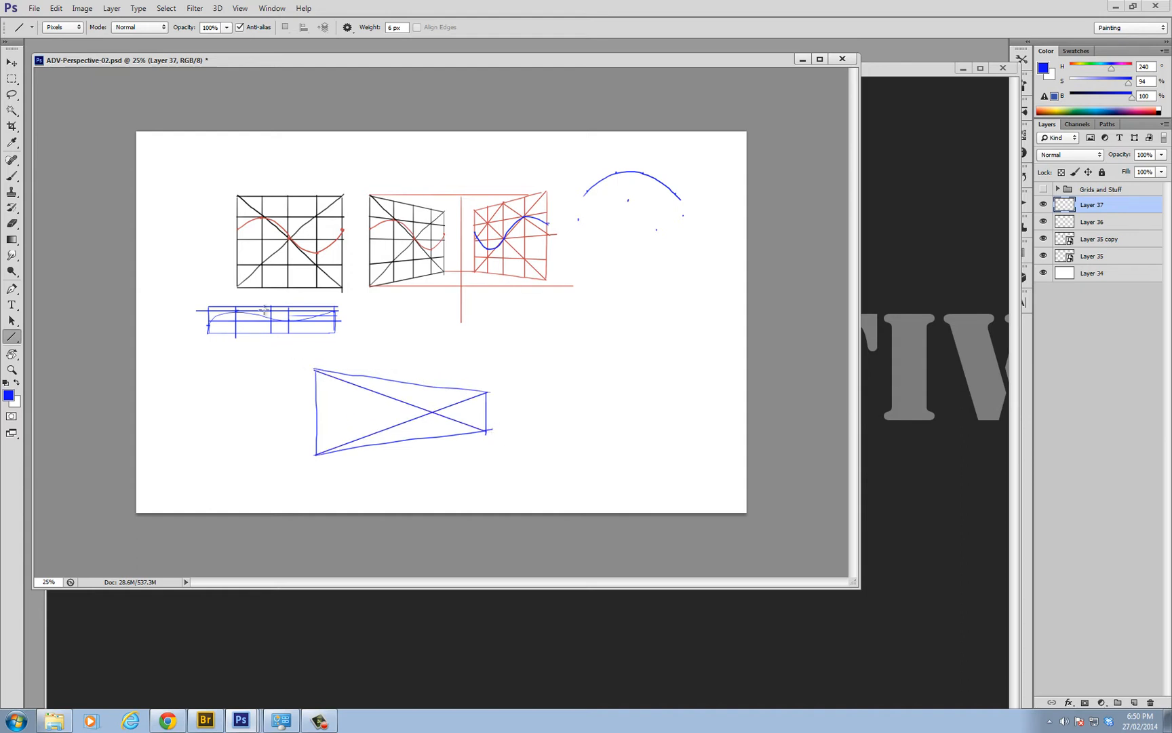
pyautogui.moveTo(433, 386); pyautogui.dragTo(432, 436)
# Brush diagonals across the far half of the perspective rectangle and a vertical line through their crossing
pyautogui.hotkey('ctrl', '+')
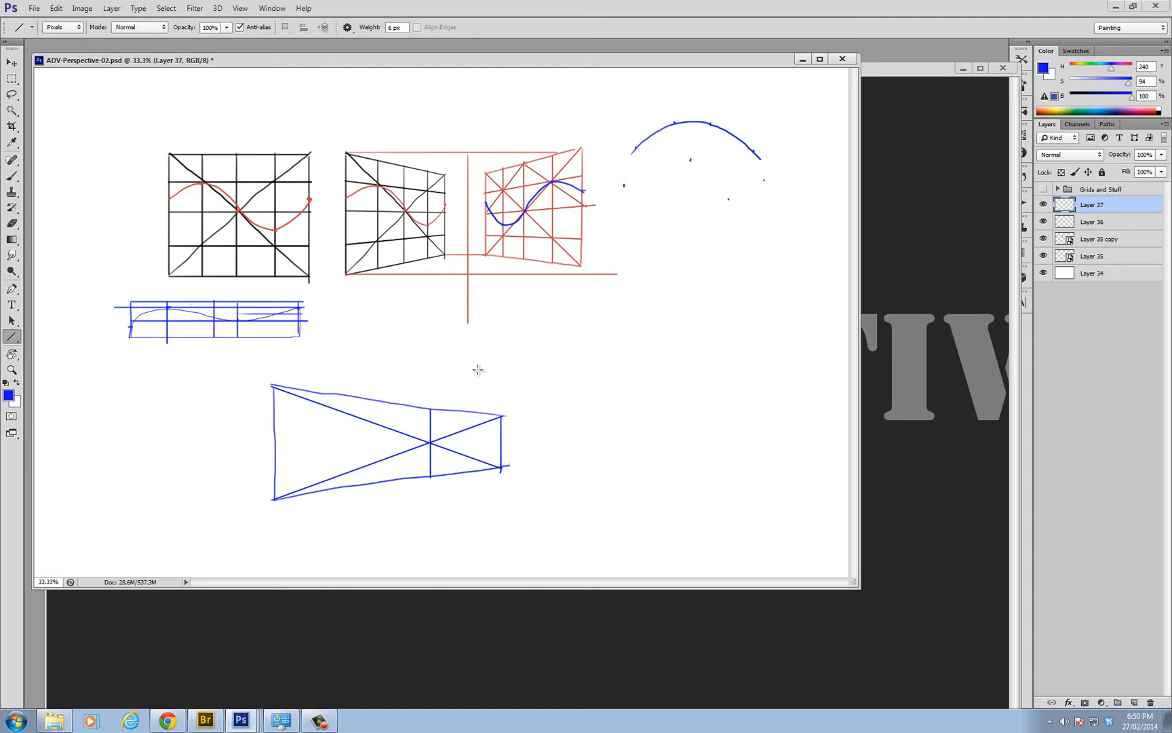
pyautogui.press('b')
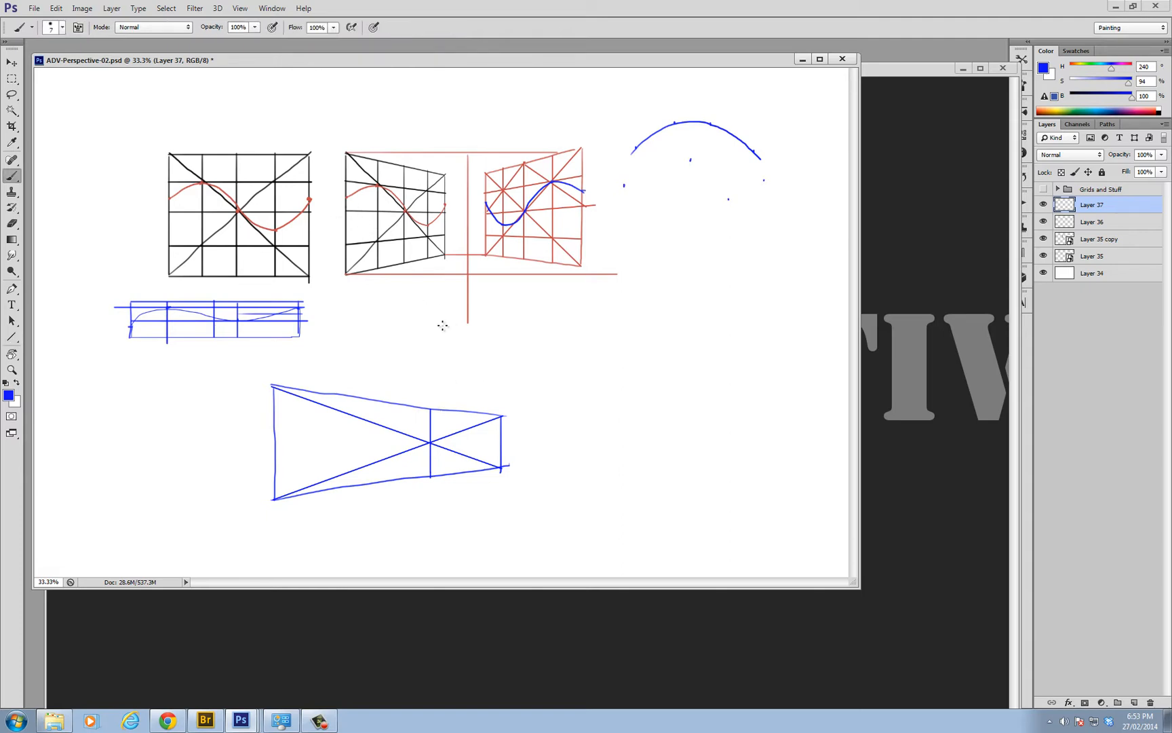
pyautogui.scroll(1, 436, 420)
pyautogui.scroll(-2, 447, 425)
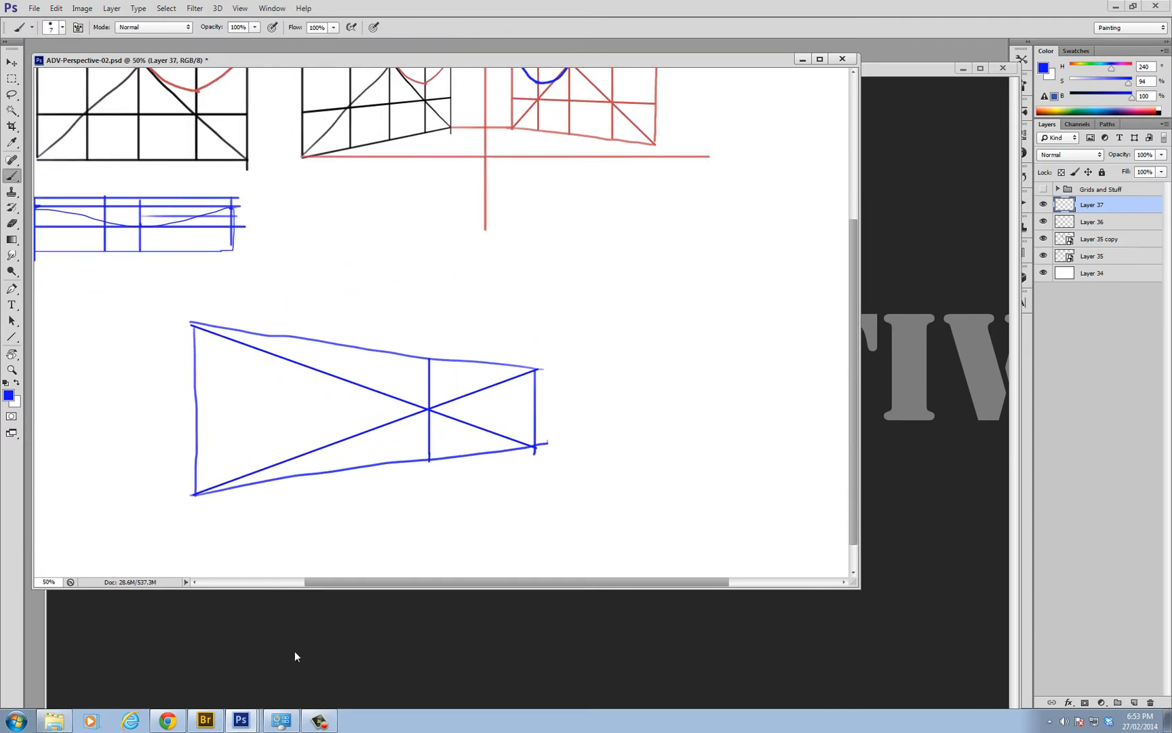
pyautogui.click(320, 722)
pyautogui.click(319, 722)
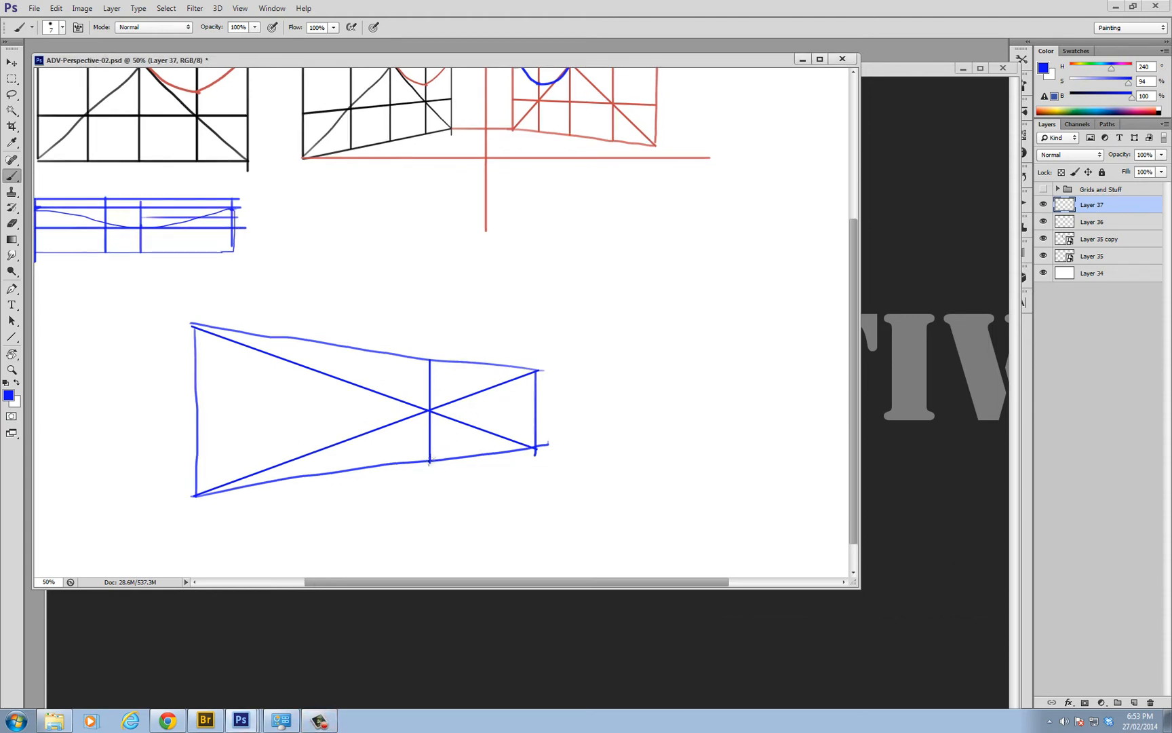
pyautogui.moveTo(430, 460); pyautogui.dragTo(545, 370)
pyautogui.hotkey('ctrl', 'z')
pyautogui.moveTo(430, 356)
pyautogui.mouseDown()
pyautogui.moveTo(523, 444)
pyautogui.moveTo(434, 364)
pyautogui.mouseUp()
pyautogui.hotkey('ctrl', 'z')
pyautogui.moveTo(432, 458); pyautogui.dragTo(543, 370)
pyautogui.moveTo(491, 365); pyautogui.dragTo(493, 447)
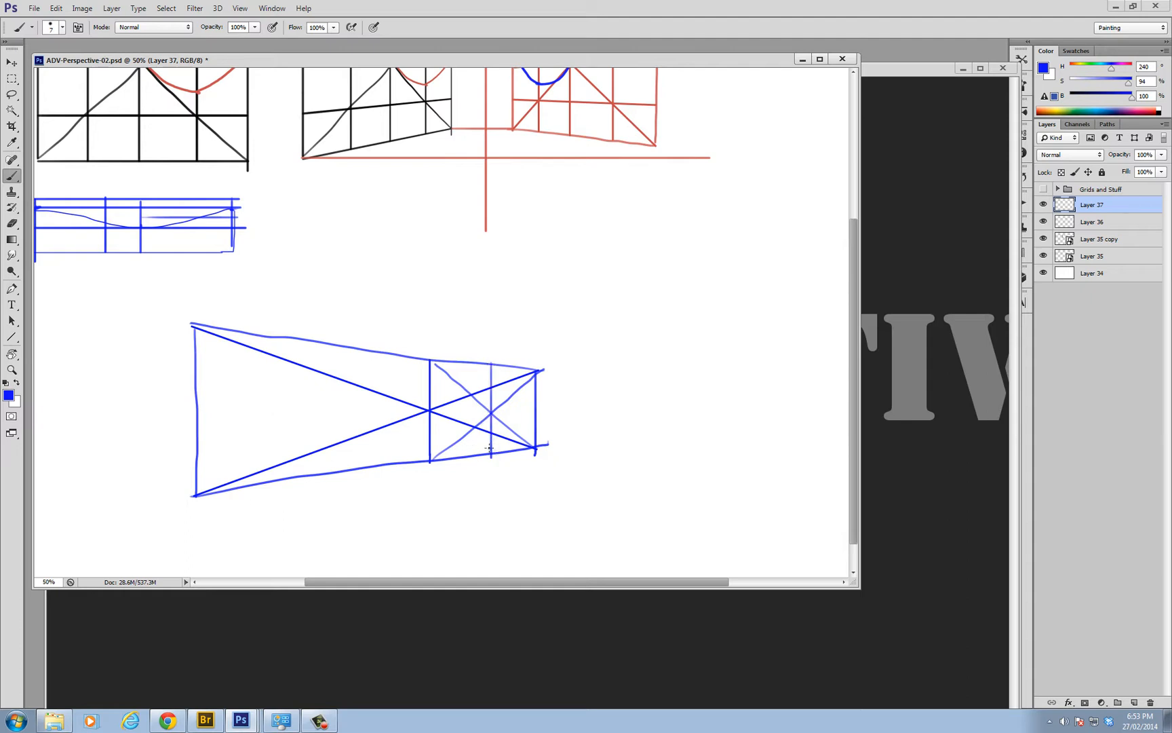
# Draw lines from the top of the new vertical to the far half's bottom corners and add uprights at their crossings with the diagonals
pyautogui.moveTo(491, 363); pyautogui.dragTo(446, 428)
pyautogui.hotkey('ctrl', 'z')
pyautogui.moveTo(491, 364); pyautogui.dragTo(435, 453)
pyautogui.moveTo(492, 365); pyautogui.dragTo(535, 448)
pyautogui.moveTo(510, 365); pyautogui.dragTo(509, 456)
pyautogui.moveTo(469, 363); pyautogui.dragTo(469, 458)
# Fade the construction lines in the far half and draw a straight centre line from the far edge's midpoint past the near edge
pyautogui.press('e')
pyautogui.moveTo(483, 406)
pyautogui.mouseDown()
pyautogui.moveTo(483, 429)
pyautogui.moveTo(514, 387)
pyautogui.mouseUp()
pyautogui.press('b')
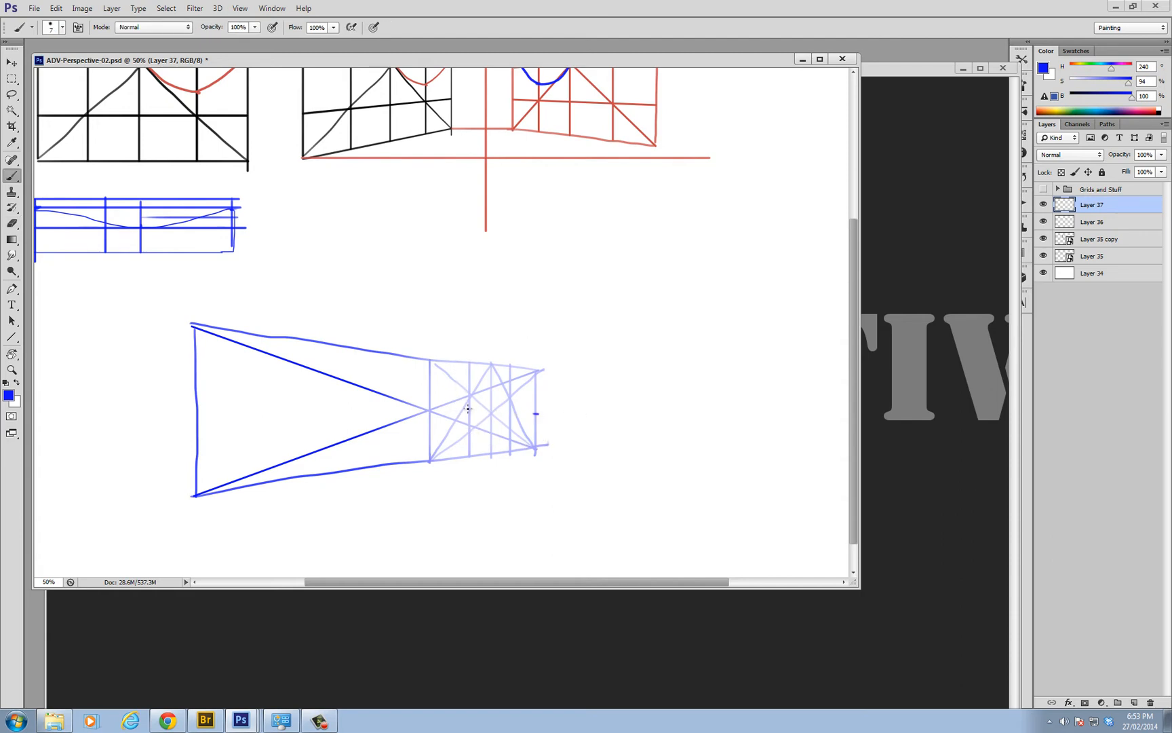
pyautogui.press('u')
pyautogui.moveTo(537, 412); pyautogui.dragTo(86, 402)
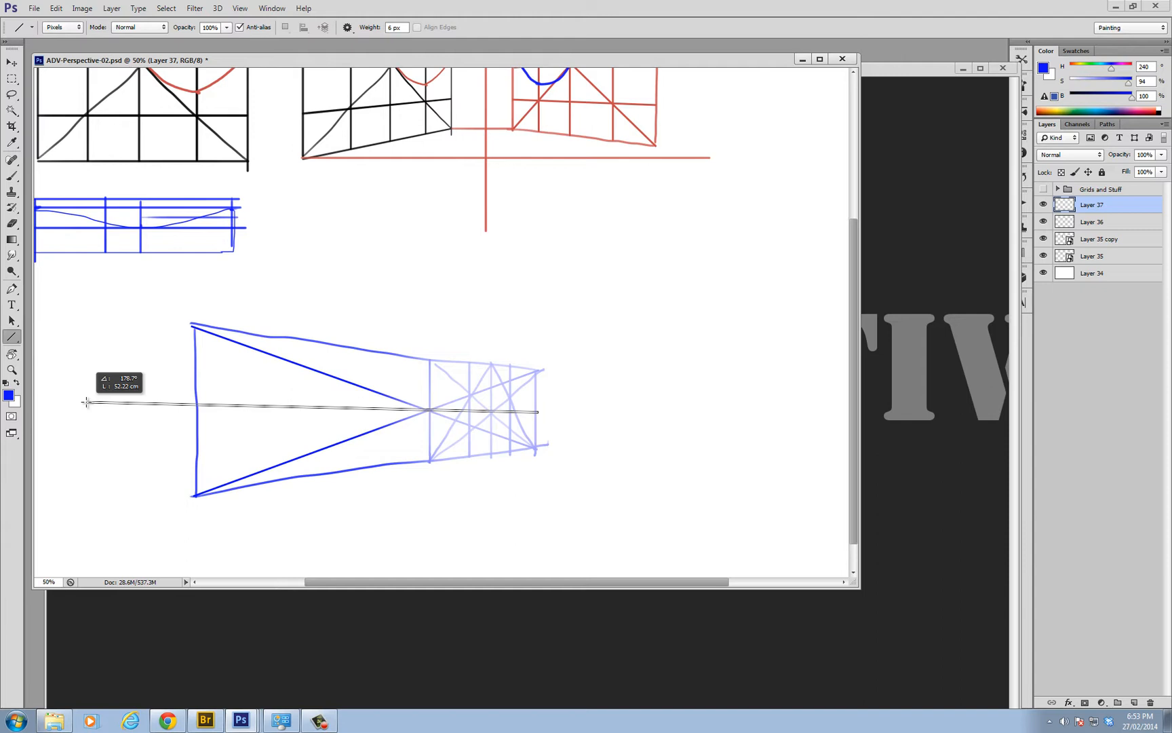
pyautogui.moveTo(87, 402); pyautogui.dragTo(86, 402)
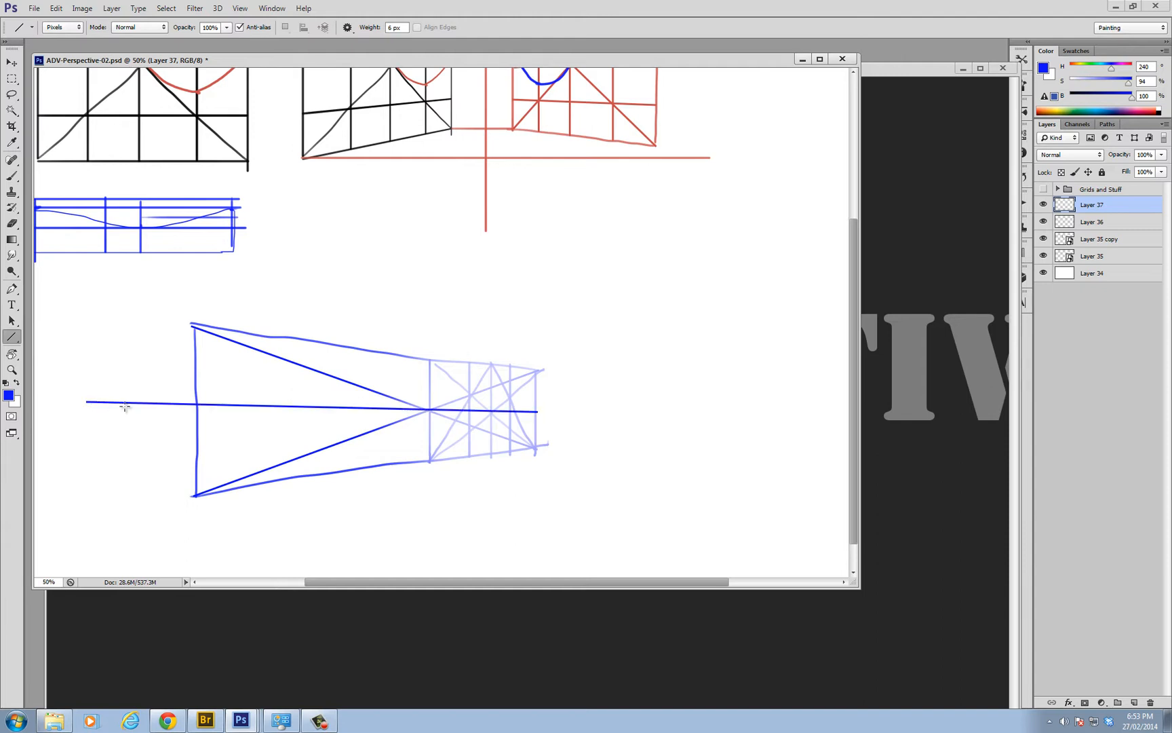
# Fade the remaining construction lines and redraw the far edge and both converging long edges as straight lines extending past the near edge
pyautogui.press('e')
pyautogui.moveTo(429, 405)
pyautogui.mouseDown()
pyautogui.moveTo(171, 397)
pyautogui.moveTo(291, 400)
pyautogui.mouseUp()
pyautogui.press('b')
pyautogui.moveTo(536, 372); pyautogui.dragTo(535, 446)
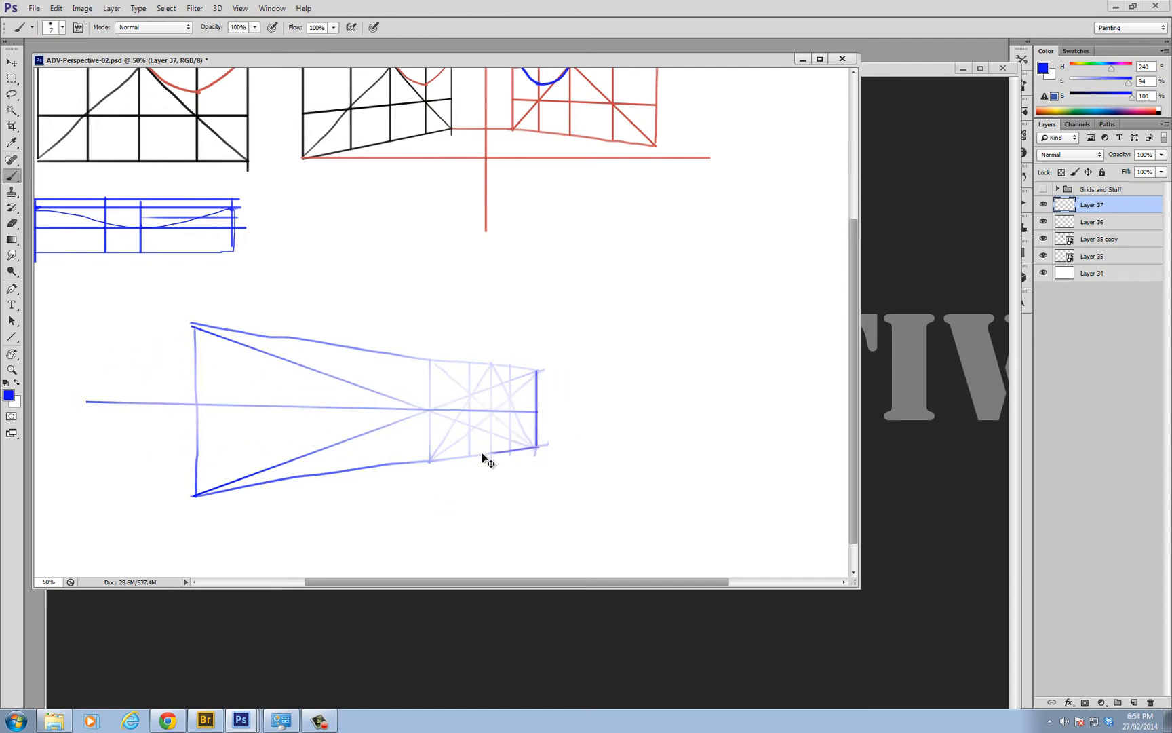
pyautogui.press('u')
pyautogui.moveTo(539, 446); pyautogui.dragTo(144, 506)
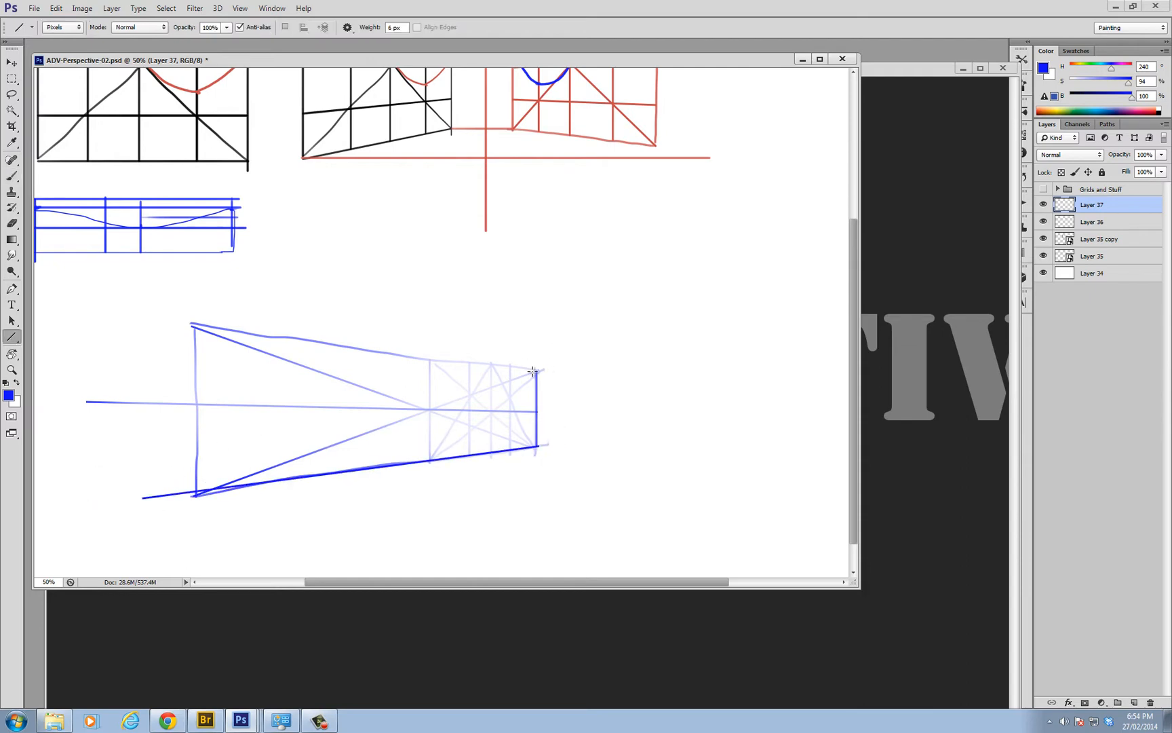
pyautogui.moveTo(536, 370); pyautogui.dragTo(91, 309)
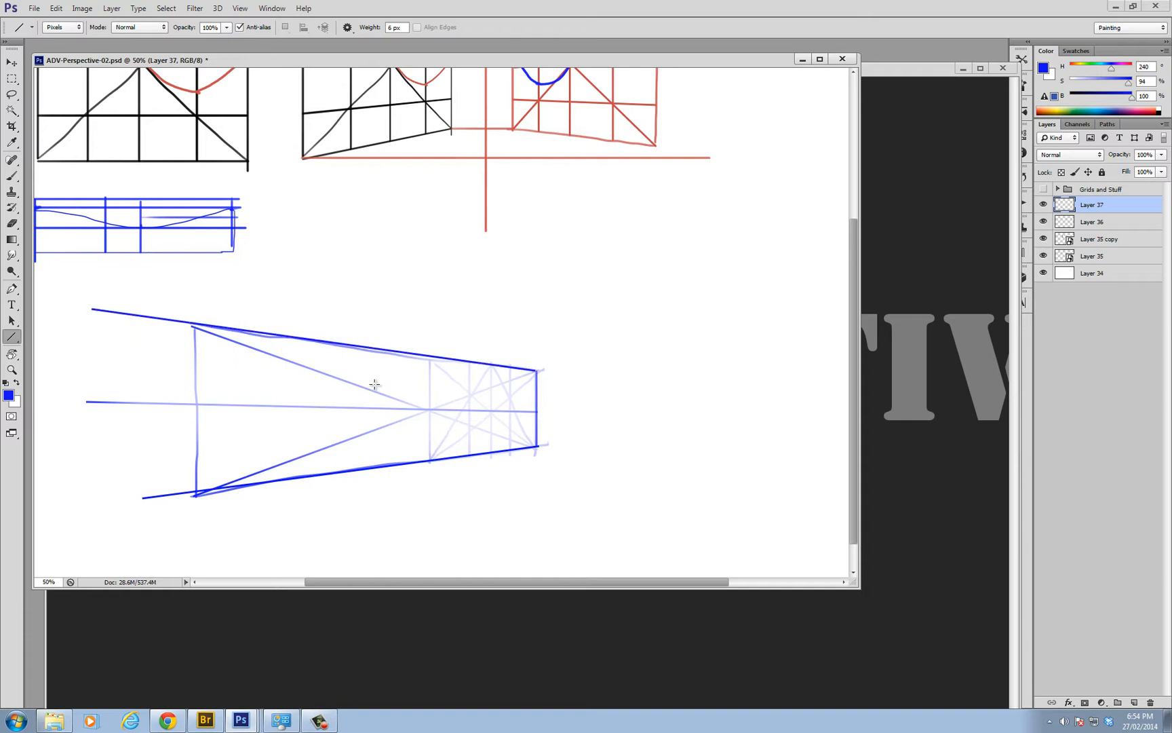
# Redraw the far half's starting edge and its two inner uprights as solid straight lines
pyautogui.moveTo(430, 357); pyautogui.dragTo(455, 447)
pyautogui.moveTo(470, 361); pyautogui.dragTo(470, 450)
pyautogui.moveTo(512, 368); pyautogui.dragTo(510, 454)
pyautogui.press('v')
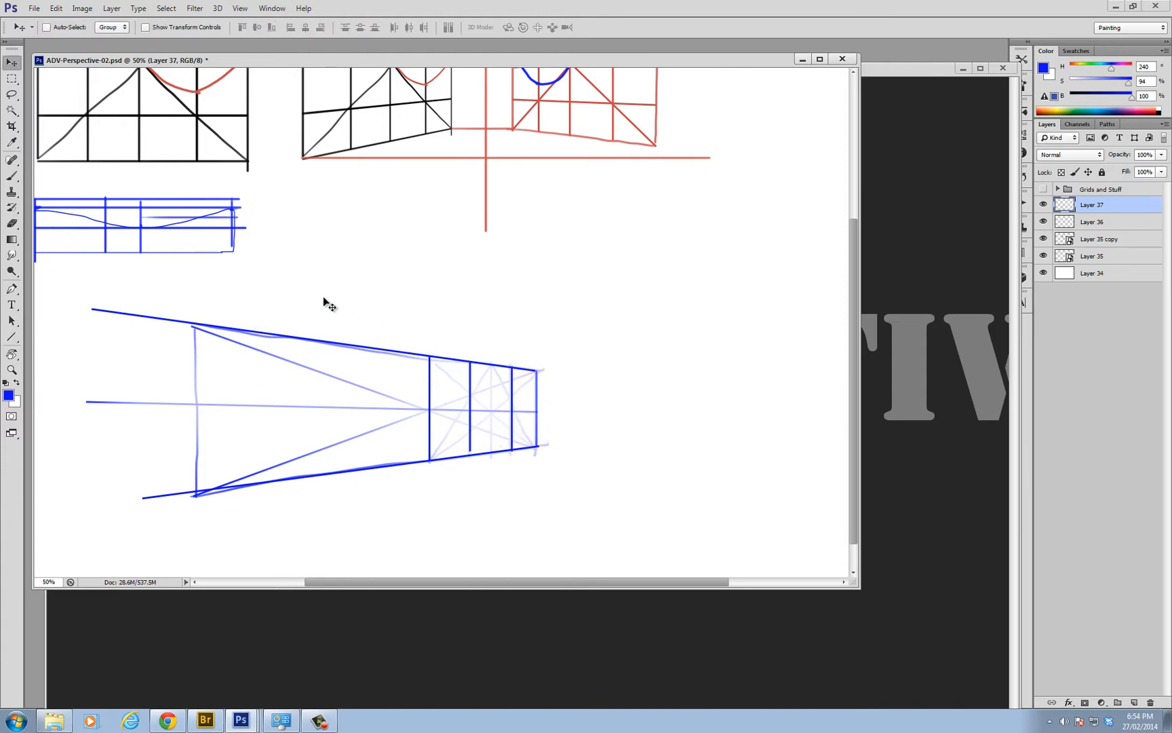
pyautogui.moveTo(295, 298); pyautogui.dragTo(445, 324)
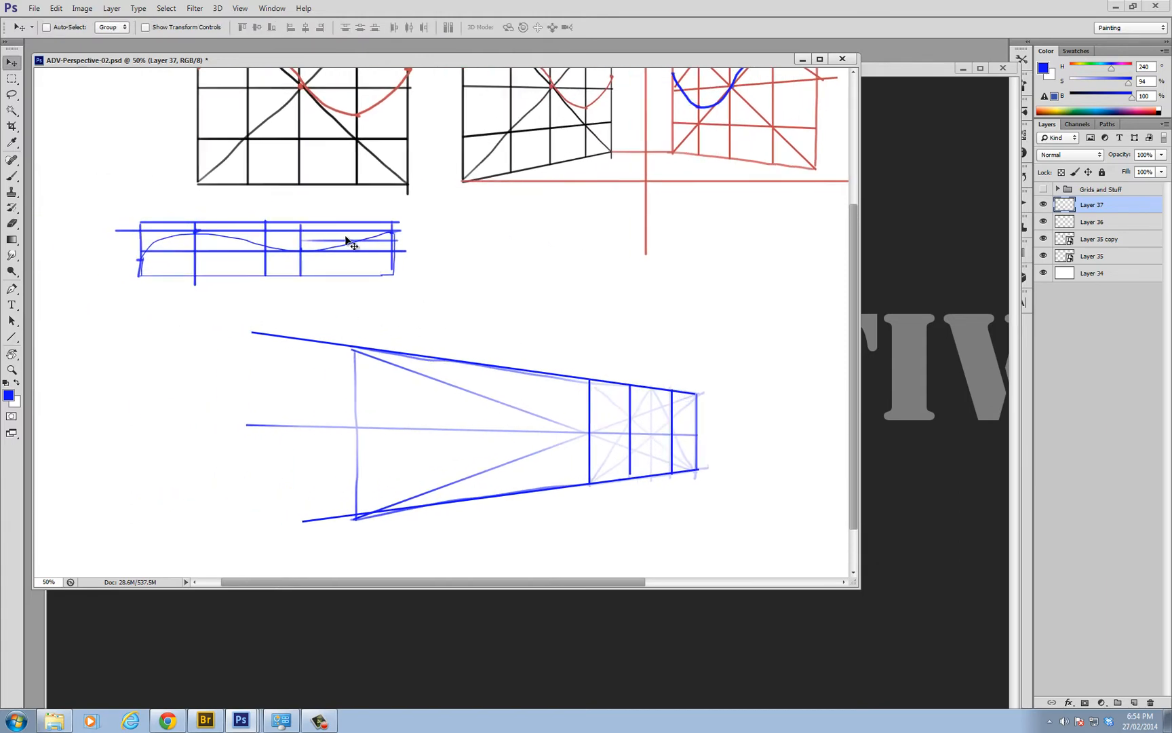
pyautogui.press('b')
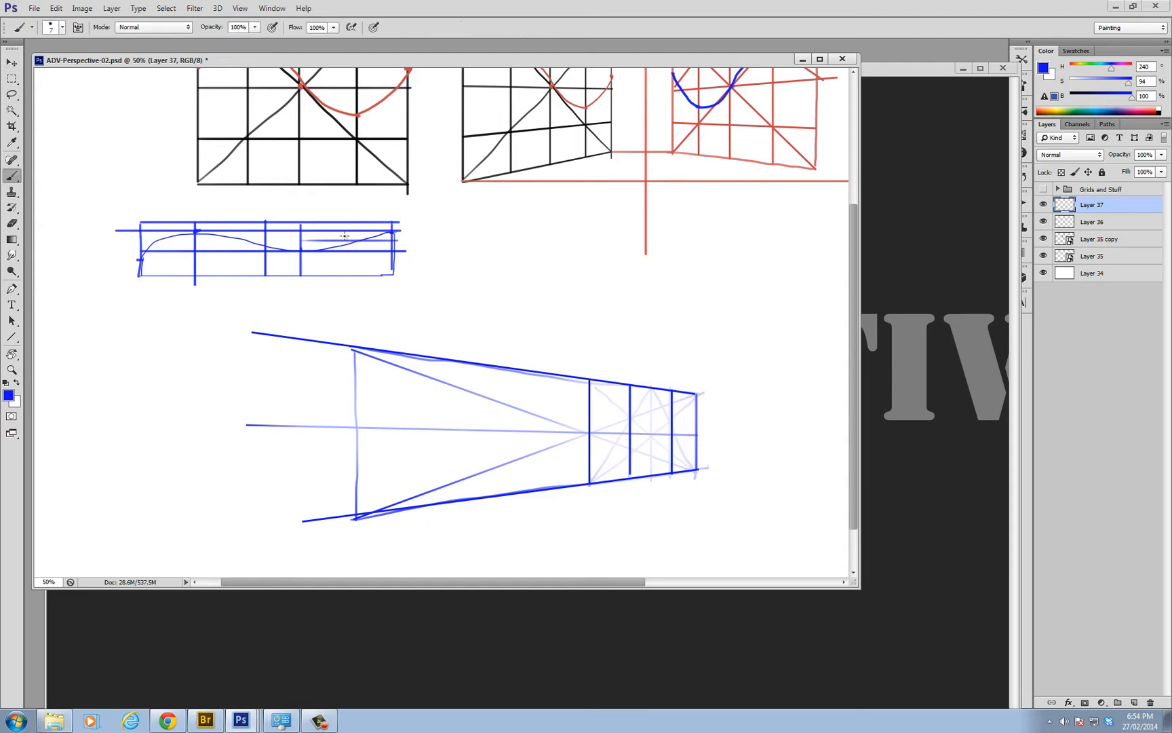
pyautogui.moveTo(346, 226); pyautogui.dragTo(345, 274)
pyautogui.hotkey('ctrl', 'z')
pyautogui.moveTo(338, 222)
pyautogui.mouseDown()
pyautogui.moveTo(338, 275)
pyautogui.moveTo(364, 277)
pyautogui.mouseUp()
pyautogui.hotkey('ctrl', 'alt', 'z')
pyautogui.hotkey('ctrl', 'alt', 'z')
# Divide the upper cell at the perspective rectangle's far end with diagonals plus vertical and horizontal lines through their crossing
pyautogui.scroll(1, 696, 419)
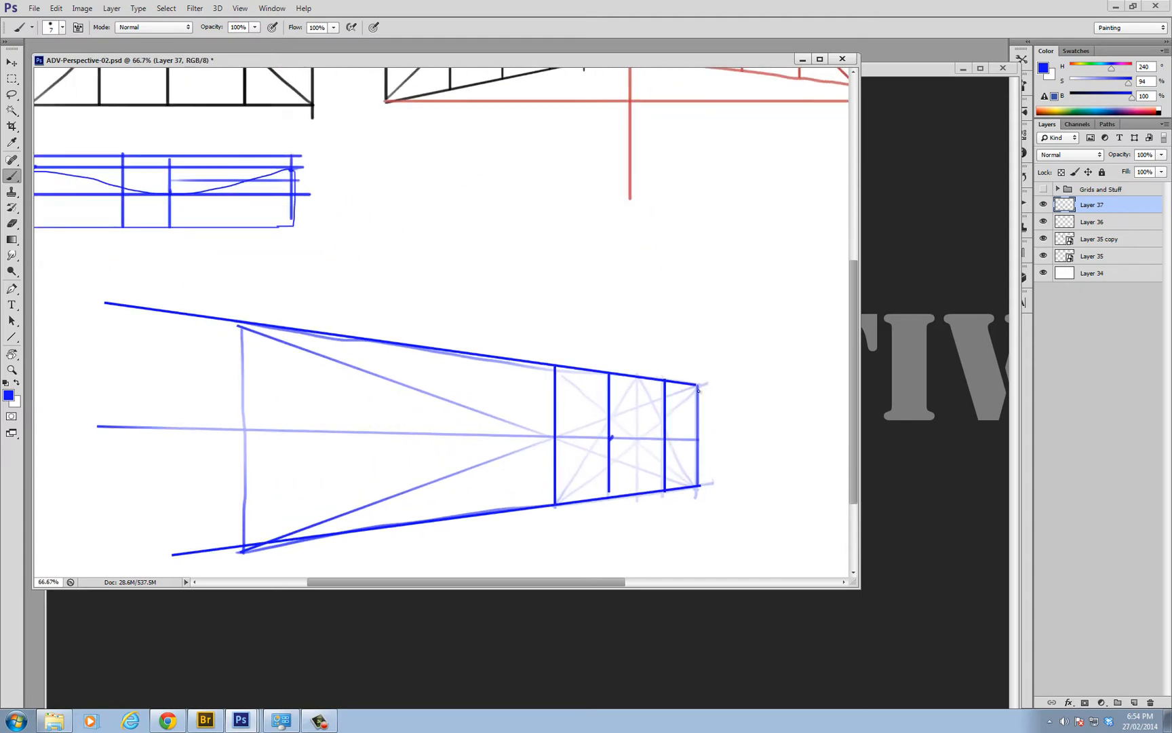
pyautogui.moveTo(697, 385); pyautogui.dragTo(665, 439)
pyautogui.hotkey('ctrl', 'z')
pyautogui.moveTo(699, 385)
pyautogui.mouseDown()
pyautogui.moveTo(662, 439)
pyautogui.moveTo(677, 411)
pyautogui.moveTo(693, 443)
pyautogui.mouseUp()
pyautogui.hotkey('ctrl', 'z')
pyautogui.moveTo(664, 378); pyautogui.dragTo(696, 439)
pyautogui.moveTo(683, 380)
pyautogui.mouseDown()
pyautogui.moveTo(681, 440)
pyautogui.moveTo(675, 401)
pyautogui.moveTo(667, 434)
pyautogui.mouseUp()
pyautogui.hotkey('ctrl', 'z')
pyautogui.moveTo(687, 381); pyautogui.dragTo(667, 438)
pyautogui.moveTo(695, 414); pyautogui.dragTo(668, 414)
pyautogui.hotkey('ctrl', 'z')
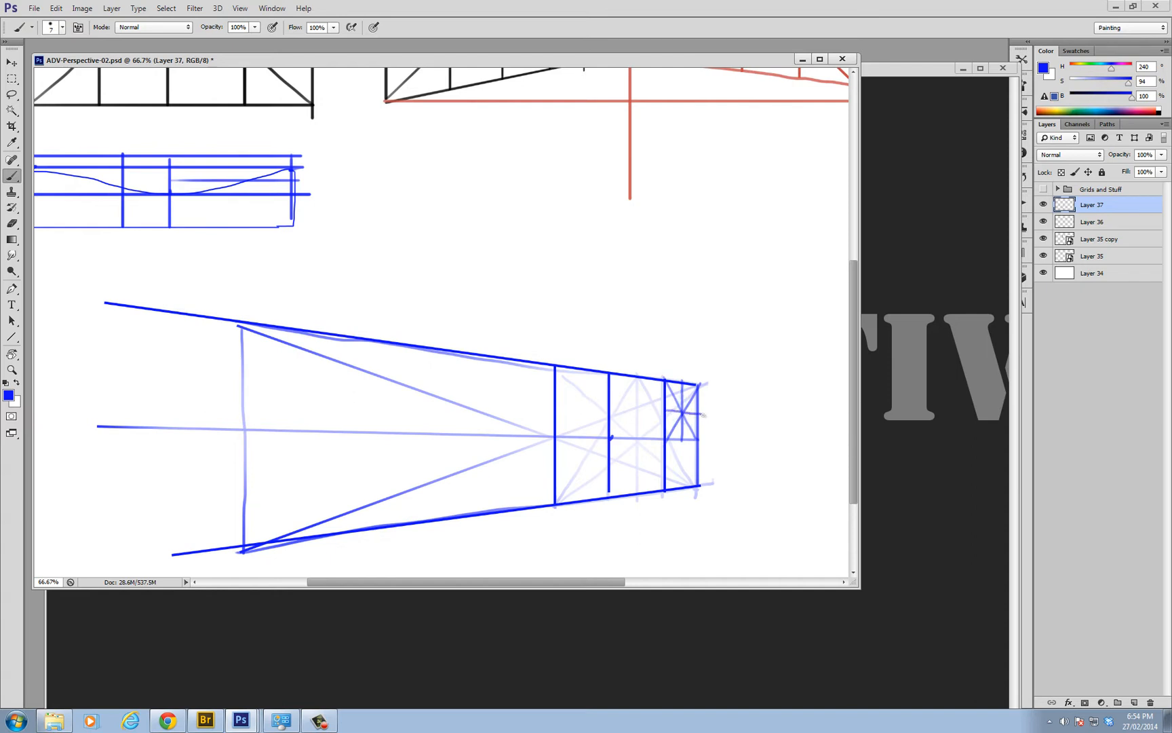
# Add horizontal quarter lines above and below the middle line of the small far-end cell
pyautogui.moveTo(679, 402)
pyautogui.mouseDown()
pyautogui.moveTo(665, 409)
pyautogui.moveTo(694, 439)
pyautogui.moveTo(664, 413)
pyautogui.mouseUp()
pyautogui.hotkey('ctrl', 'z')
pyautogui.hotkey('ctrl', 'z')
pyautogui.moveTo(666, 423)
pyautogui.mouseDown()
pyautogui.moveTo(697, 425)
pyautogui.moveTo(685, 413)
pyautogui.mouseUp()
pyautogui.press('e')
pyautogui.press('b')
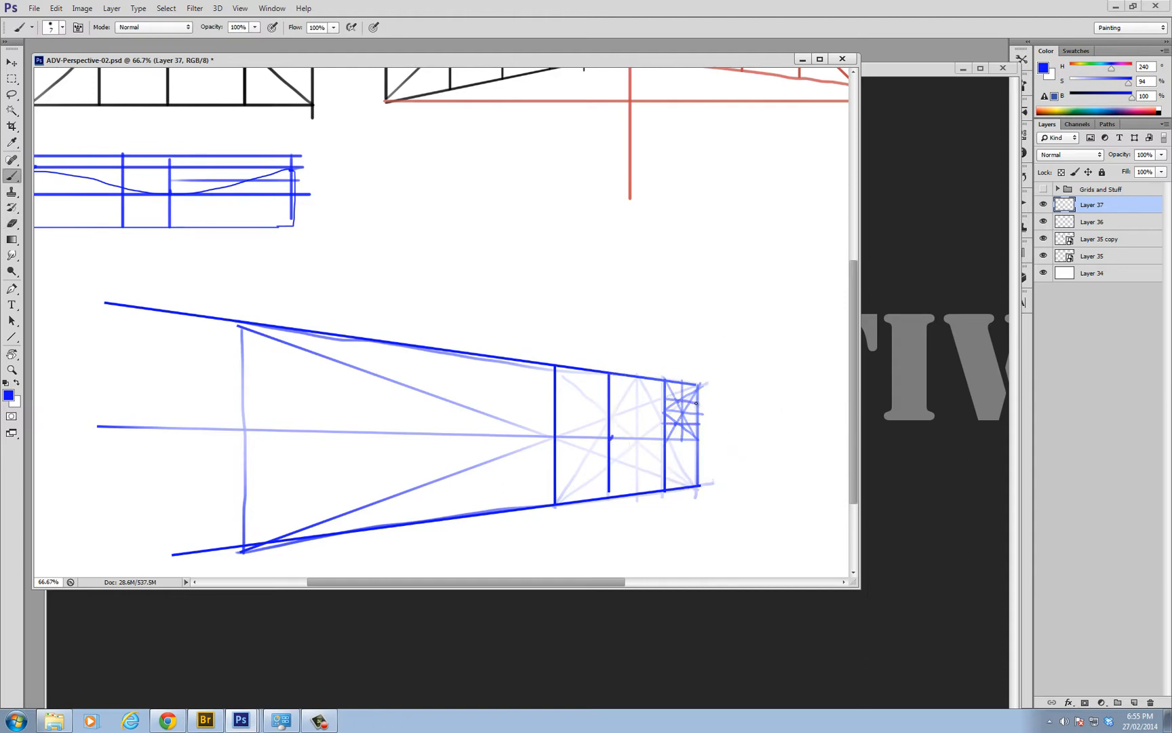
# Draw a straight line from the small cell's upper quarter height on the far edge across the perspective rectangle past its near edge
pyautogui.keyDown('ctrl'); pyautogui.keyDown('alt'); pyautogui.click(687, 401); pyautogui.keyUp('alt'); pyautogui.keyUp('ctrl')
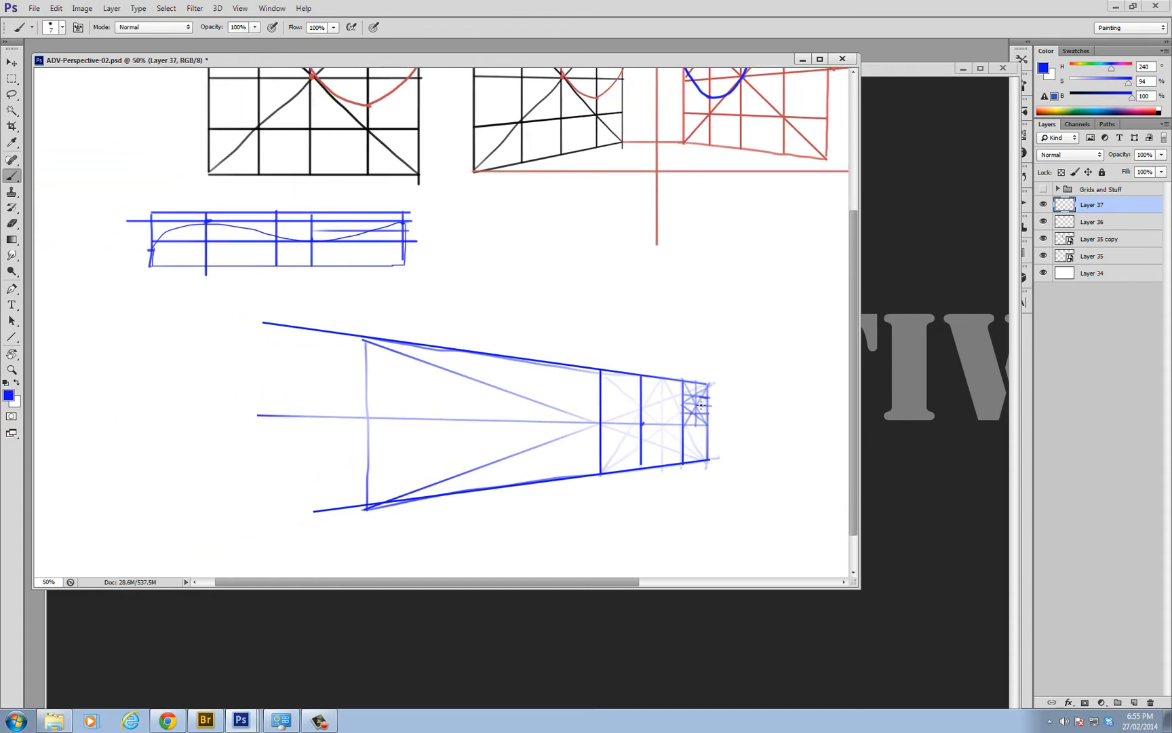
pyautogui.press('u')
pyautogui.moveTo(709, 399)
pyautogui.mouseDown()
pyautogui.moveTo(214, 325)
pyautogui.moveTo(181, 344)
pyautogui.mouseUp()
pyautogui.press('b')
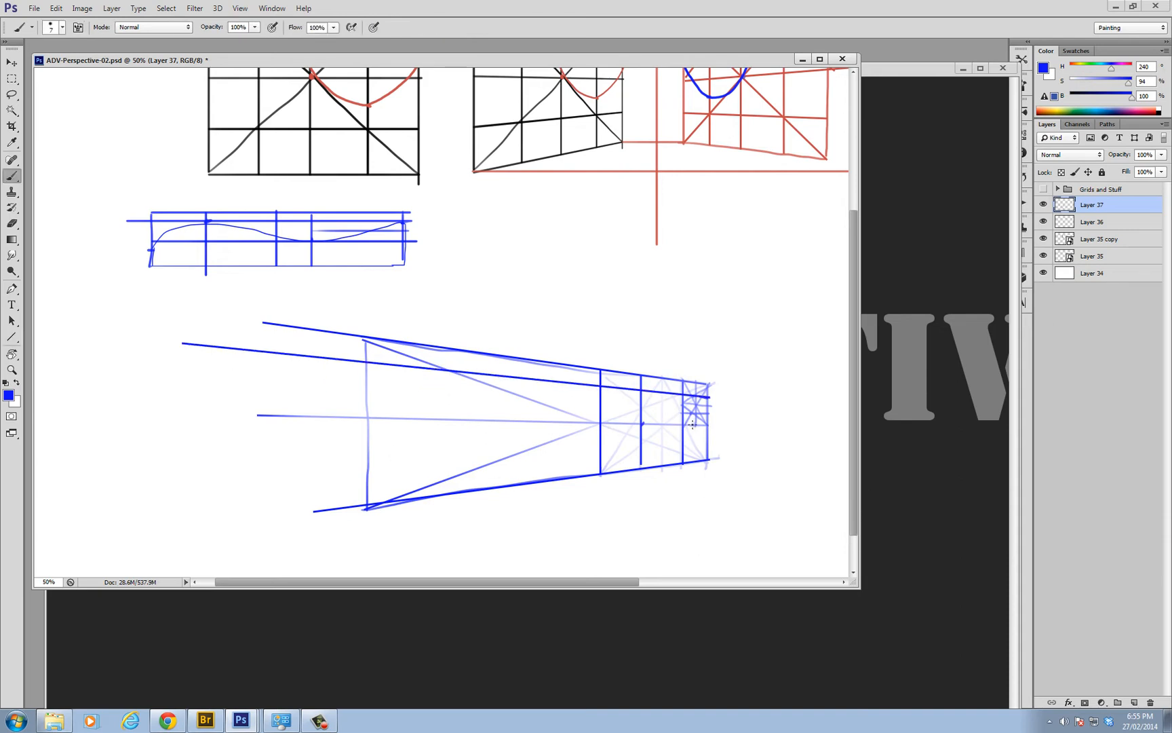
# Fade the fine construction lines in the far-end cell and mark the crest height on the far edge
pyautogui.press('e')
pyautogui.moveTo(685, 398)
pyautogui.mouseDown()
pyautogui.moveTo(671, 391)
pyautogui.moveTo(749, 381)
pyautogui.mouseUp()
pyautogui.press('b')
pyautogui.click(702, 400)
pyautogui.hotkey('ctrl', 'z')
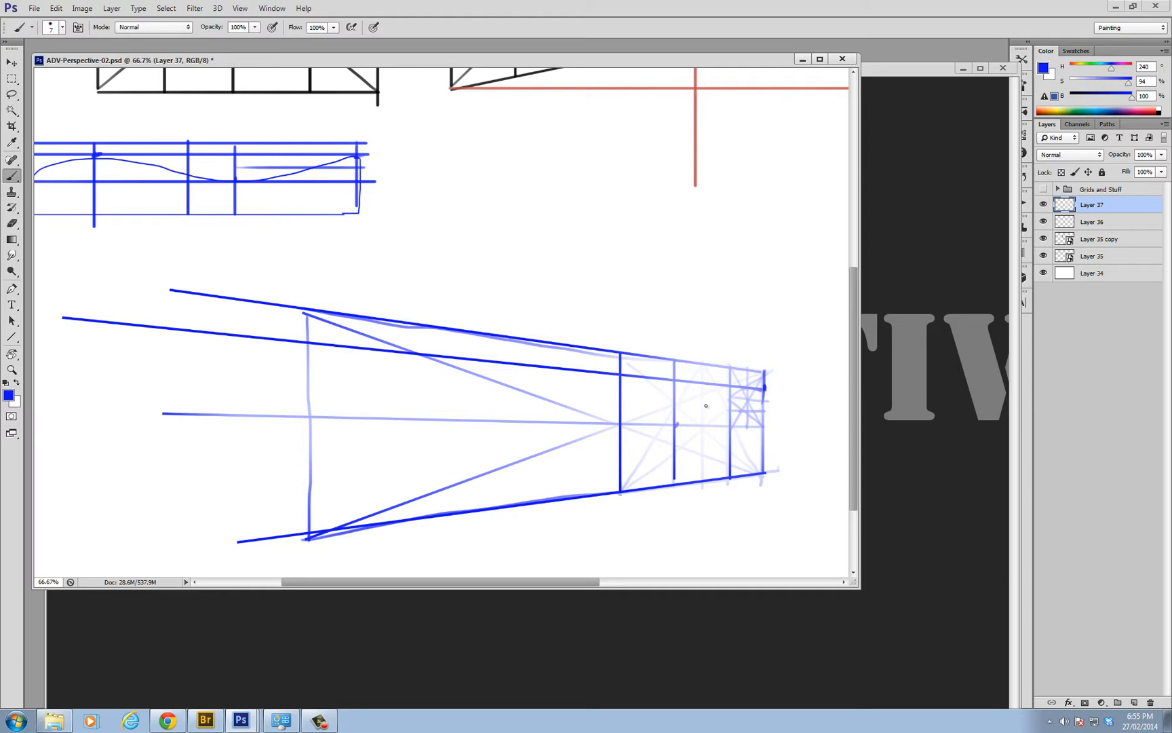
# Draw a vertical guide between the flat curve's dip and end, mark where it crosses the curve, and plot matching points on the perspective uprights
pyautogui.moveTo(685, 410); pyautogui.dragTo(727, 423)
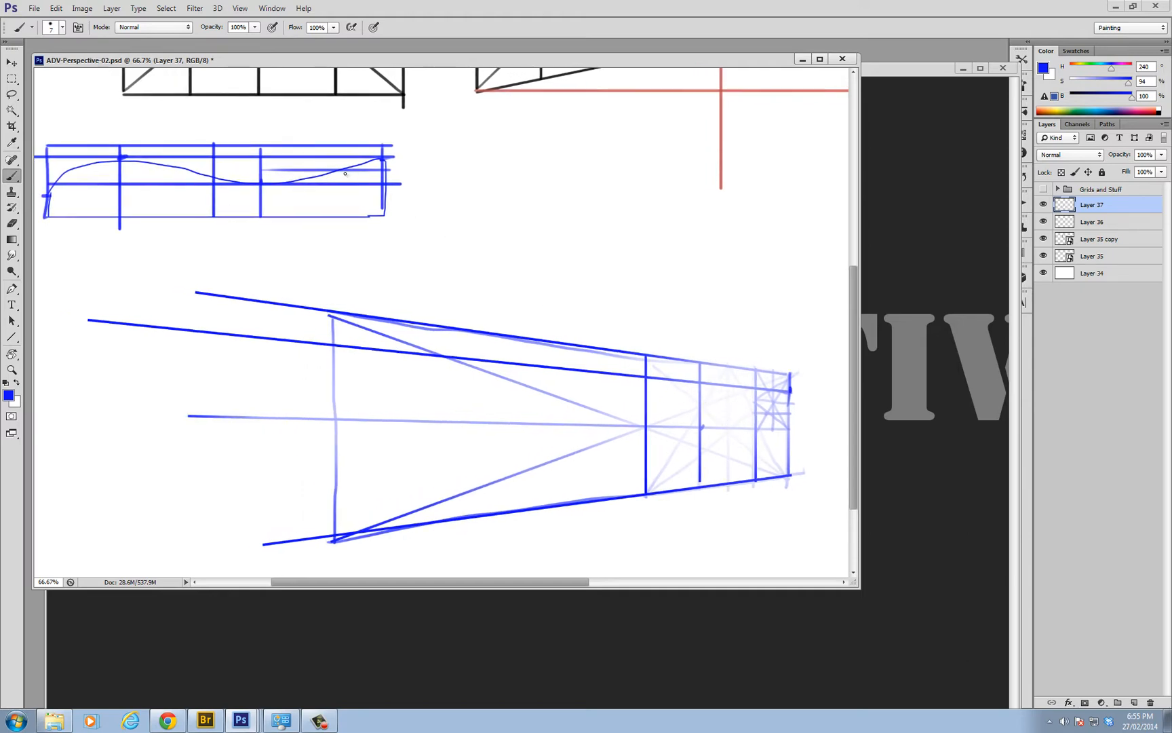
pyautogui.keyDown('shift'); pyautogui.click(328, 148); pyautogui.keyUp('shift')
pyautogui.moveTo(327, 149); pyautogui.dragTo(325, 211)
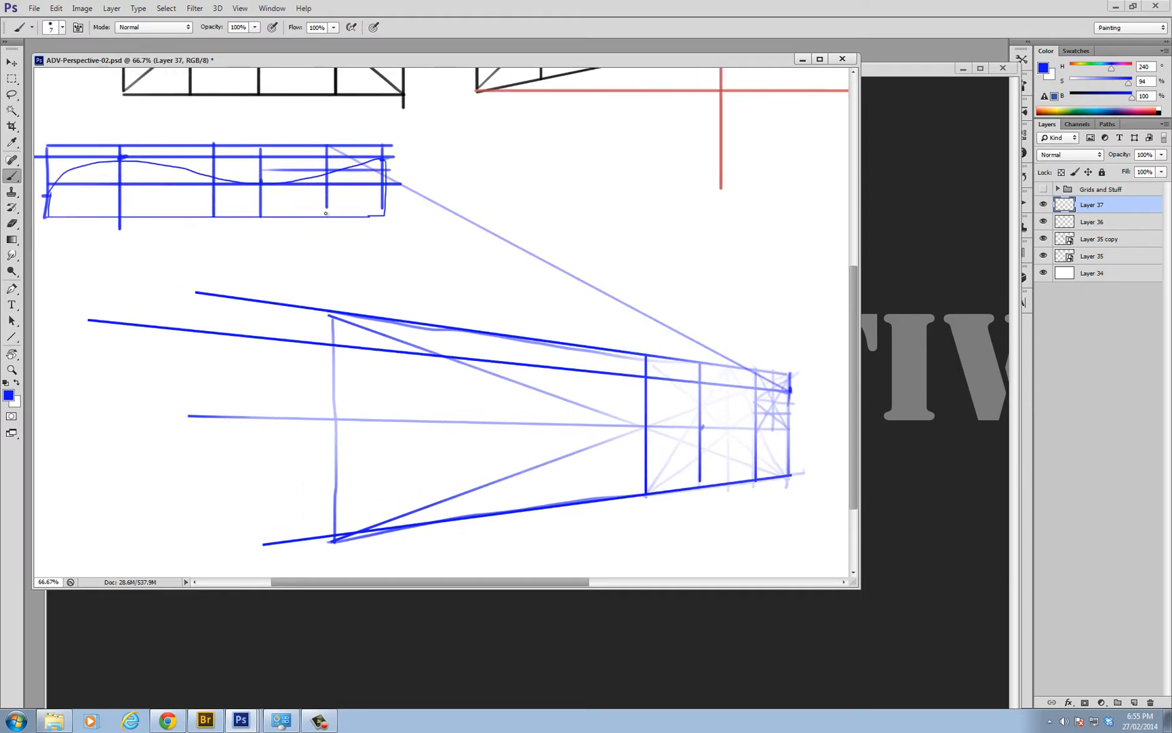
pyautogui.hotkey('ctrl', 'z')
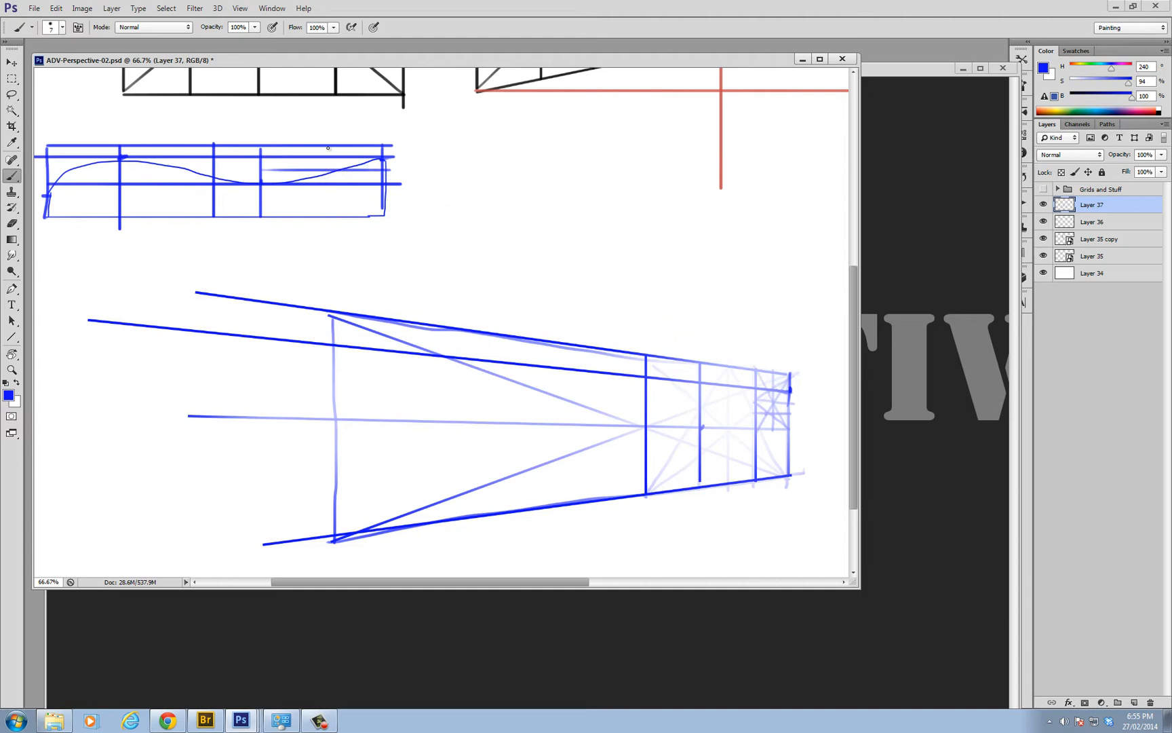
pyautogui.moveTo(328, 174); pyautogui.dragTo(325, 215)
pyautogui.moveTo(641, 356); pyautogui.dragTo(660, 331)
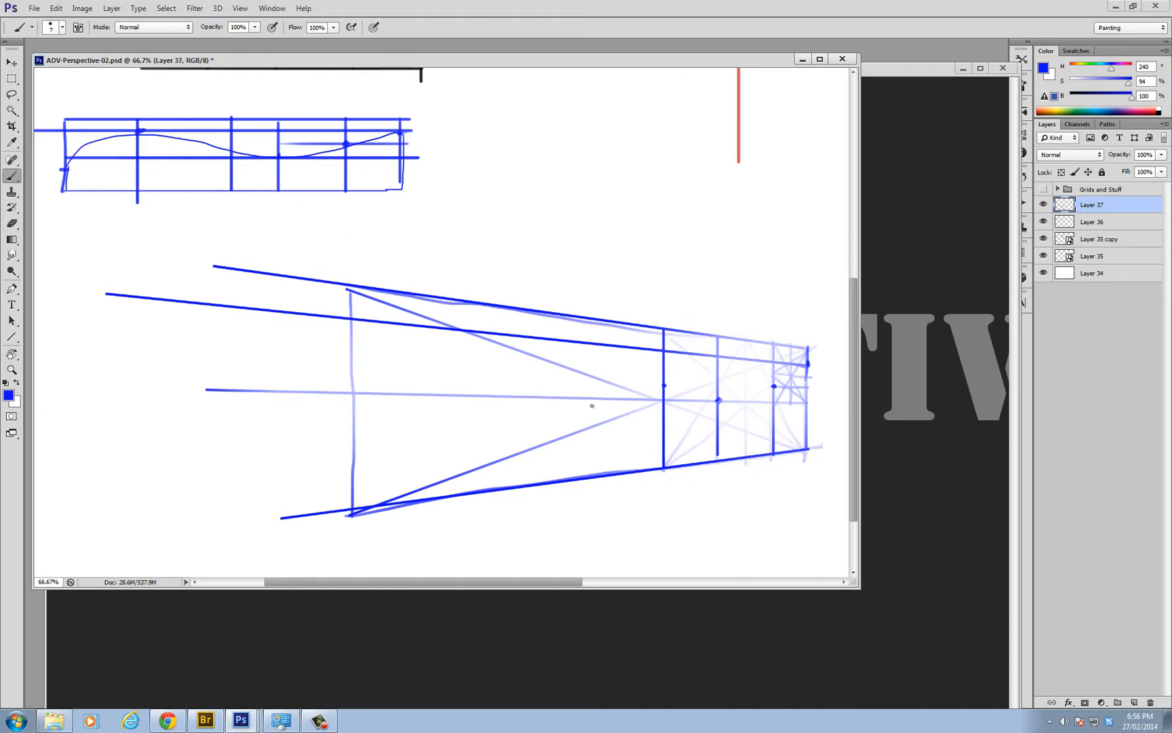
# Divide the near half of the perspective rectangle with a diagonal and an upright, and plot the curve's crest and start points
pyautogui.press('u')
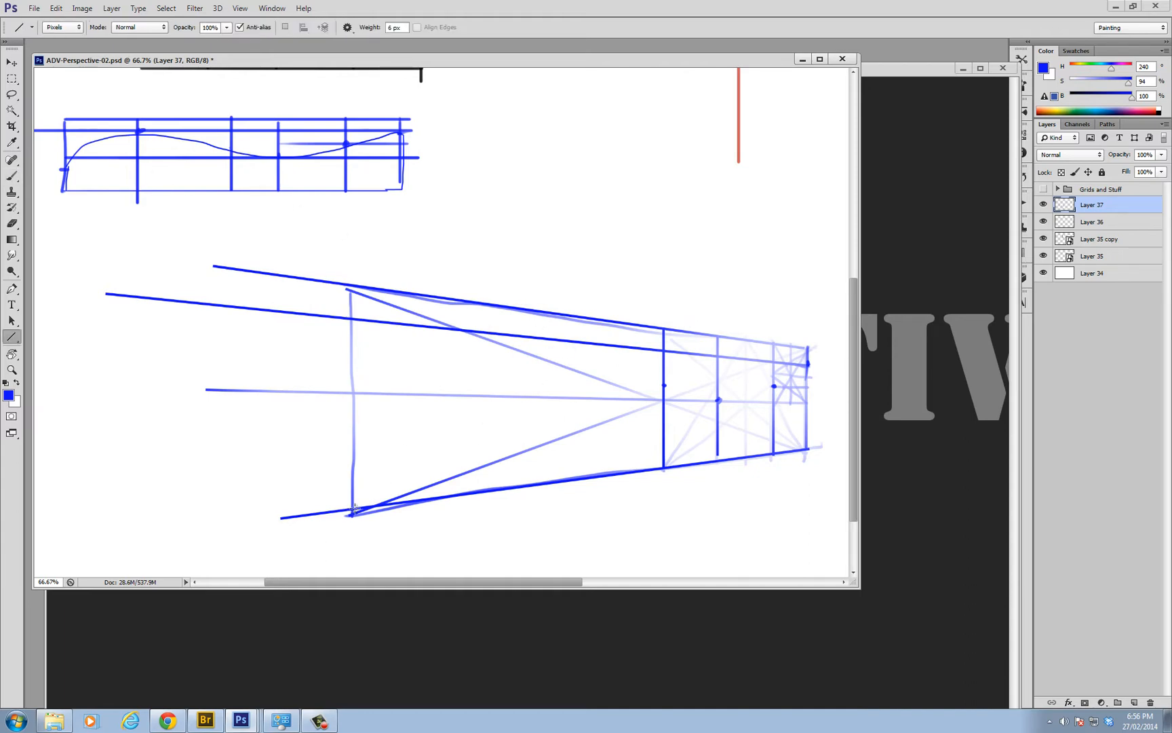
pyautogui.moveTo(353, 508); pyautogui.dragTo(663, 329)
pyautogui.moveTo(545, 313); pyautogui.dragTo(543, 474)
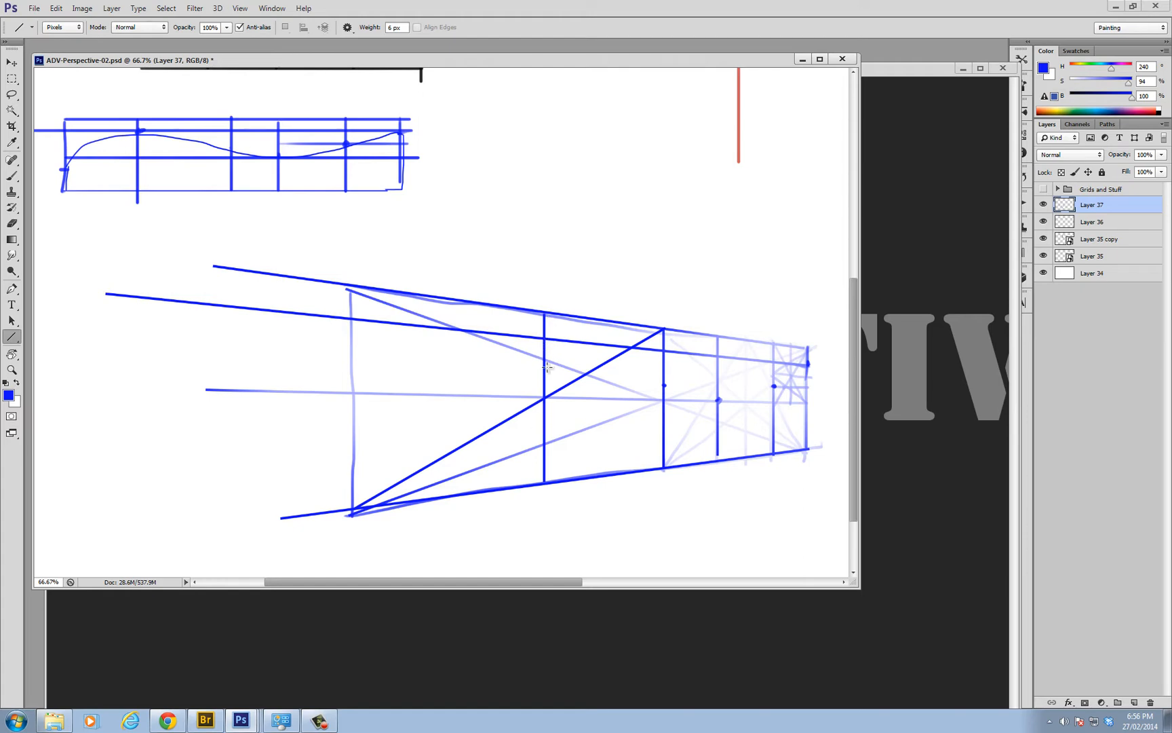
pyautogui.press('b')
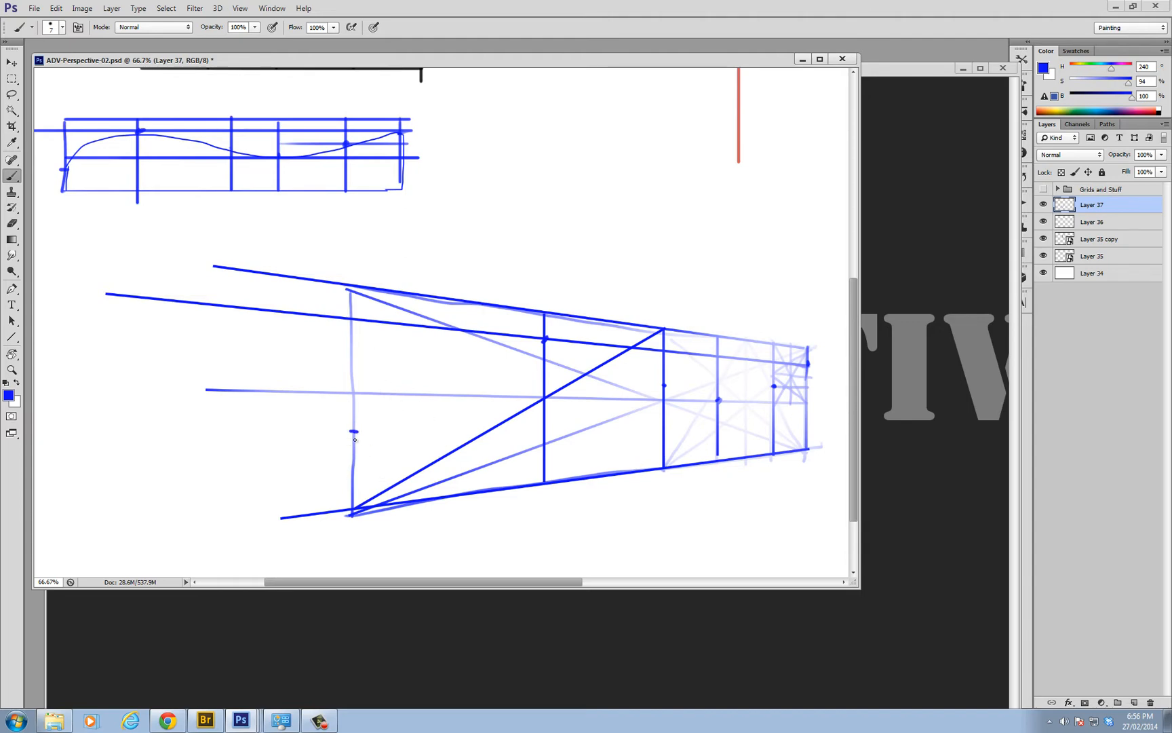
pyautogui.moveTo(354, 405); pyautogui.dragTo(349, 524)
# Draw a vertical guide between the flat curve's start and crest, add the matching perspective upright, and plot the curve point on it
pyautogui.moveTo(101, 118); pyautogui.dragTo(102, 193)
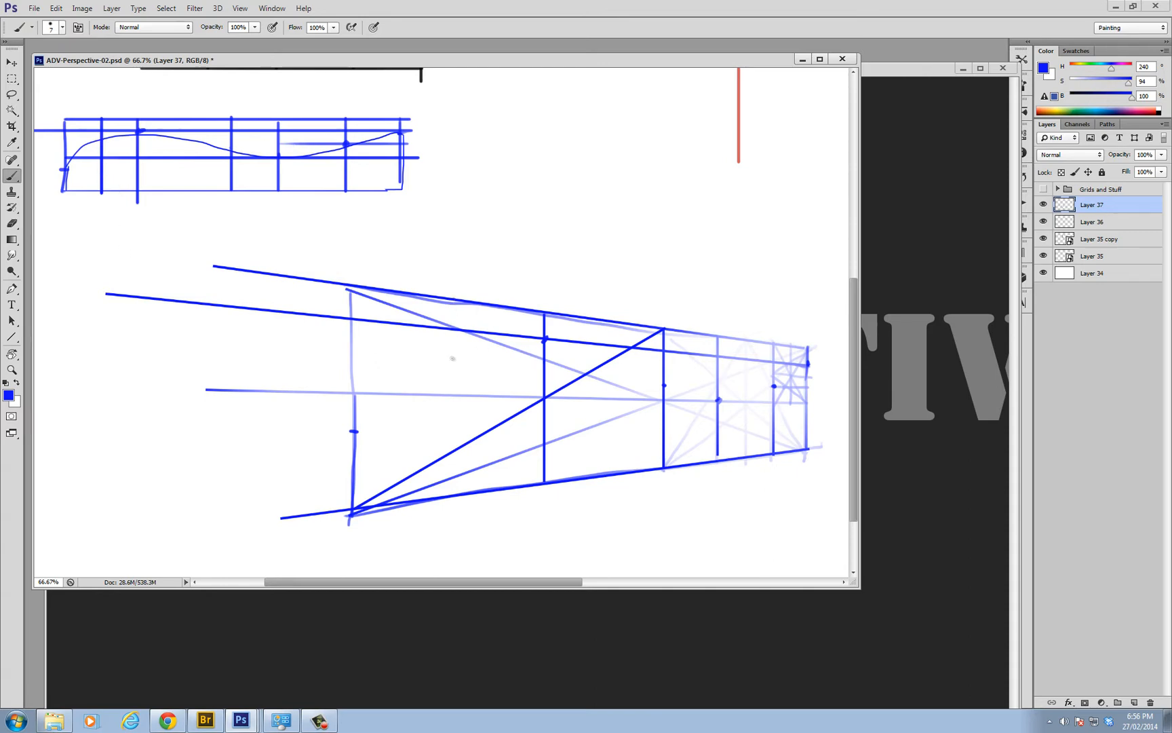
pyautogui.moveTo(454, 301); pyautogui.dragTo(454, 480)
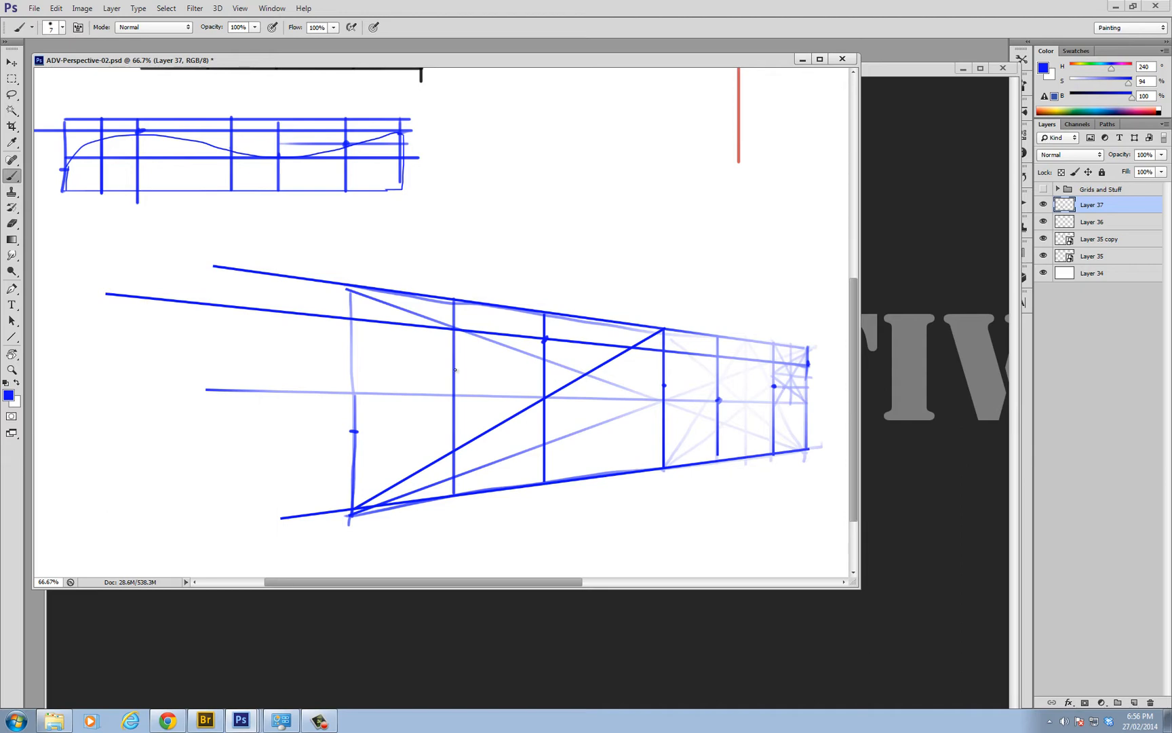
pyautogui.click(454, 371)
# Add two new layers above the construction and set the drawing colour to red with hue 0, saturation 100 and brightness 100
pyautogui.keyDown('alt'); pyautogui.click(557, 384); pyautogui.keyUp('alt')
pyautogui.keyDown('alt'); pyautogui.click(558, 383); pyautogui.keyUp('alt')
pyautogui.keyDown('alt'); pyautogui.click(555, 394); pyautogui.keyUp('alt')
pyautogui.keyDown('ctrl'); pyautogui.click(435, 424); pyautogui.keyUp('ctrl')
pyautogui.keyDown('ctrl'); pyautogui.click(434, 424); pyautogui.keyUp('ctrl')
pyautogui.keyDown('ctrl'); pyautogui.click(434, 424); pyautogui.keyUp('ctrl')
pyautogui.moveTo(484, 391); pyautogui.dragTo(551, 345)
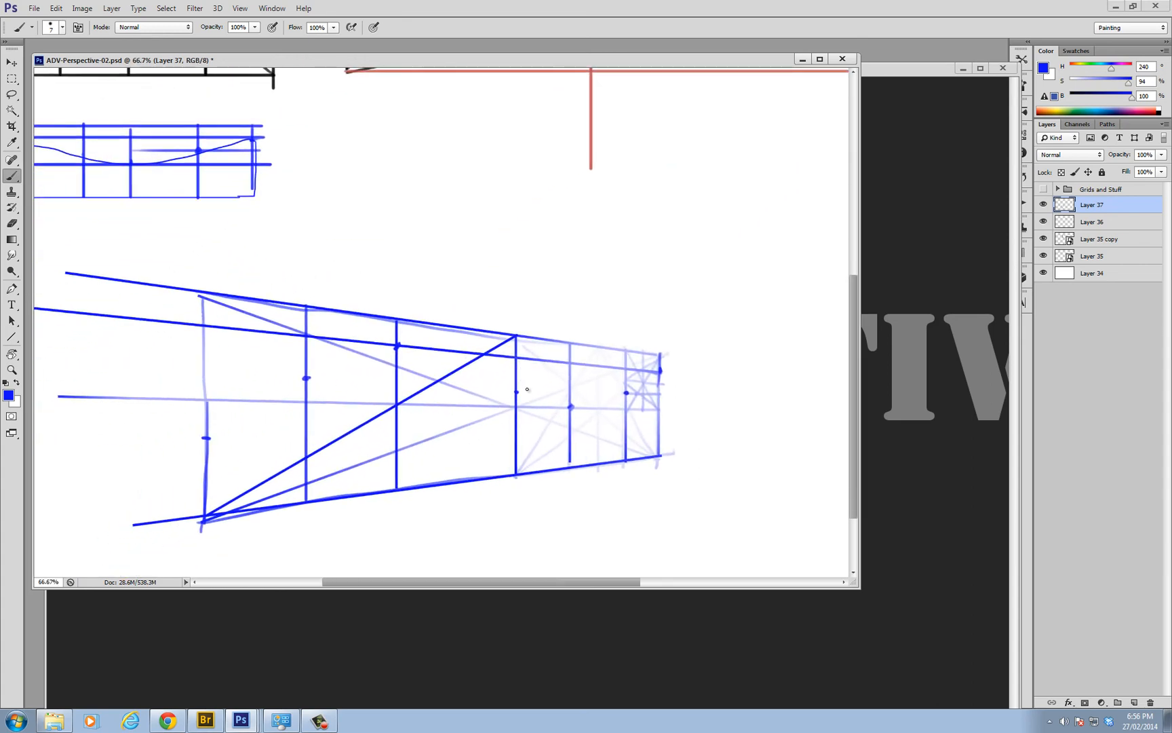
pyautogui.hotkey('ctrl', 'shift', 'alt', 'n')
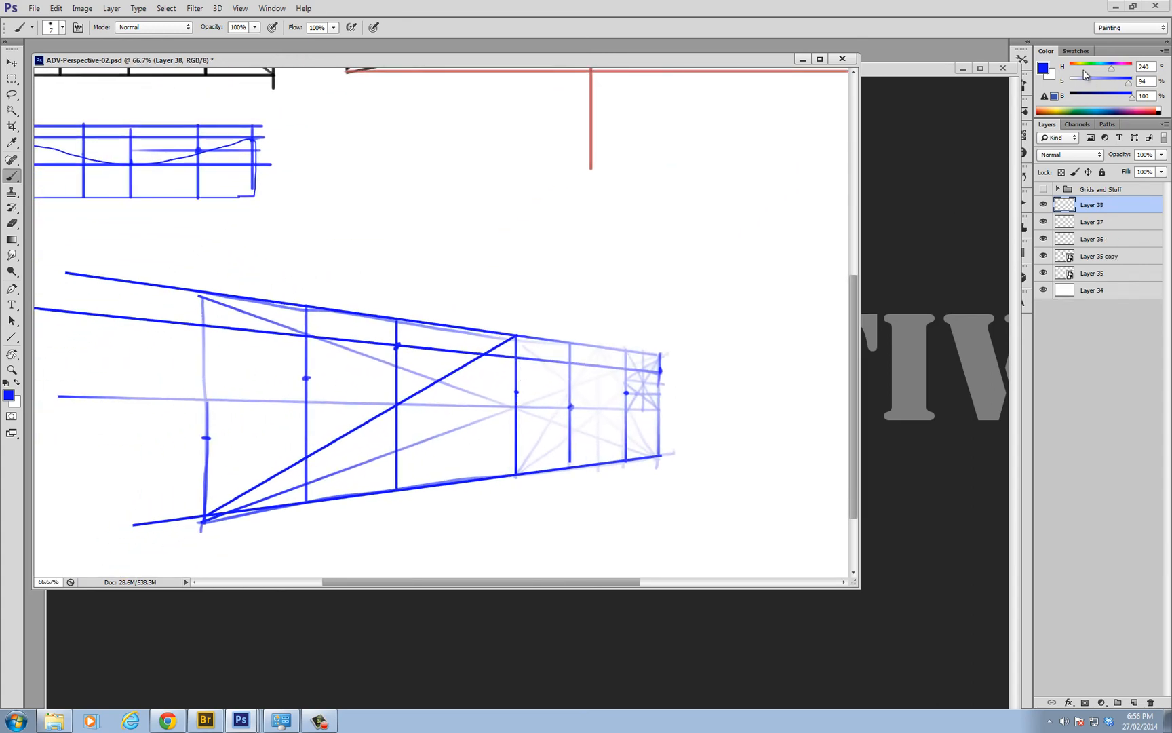
pyautogui.moveTo(1084, 70); pyautogui.dragTo(1133, 87)
pyautogui.moveTo(304, 337); pyautogui.dragTo(322, 316)
pyautogui.hotkey('ctrl', 'shift', 'alt', 'n')
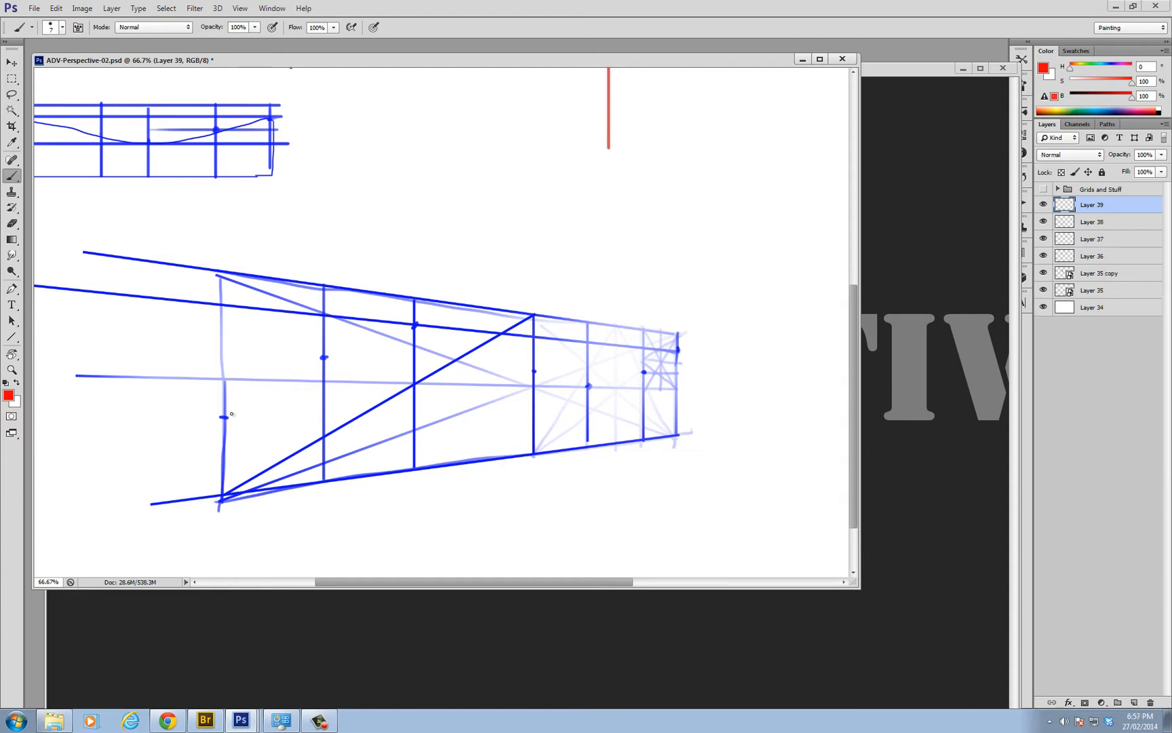
# Draw a smooth red curve through the plotted points from the near edge to the far edge of the perspective rectangle
pyautogui.moveTo(224, 419); pyautogui.dragTo(323, 354)
pyautogui.hotkey('ctrl', 'z')
pyautogui.moveTo(224, 418)
pyautogui.mouseDown()
pyautogui.moveTo(342, 337)
pyautogui.moveTo(395, 322)
pyautogui.moveTo(484, 340)
pyautogui.moveTo(523, 363)
pyautogui.mouseUp()
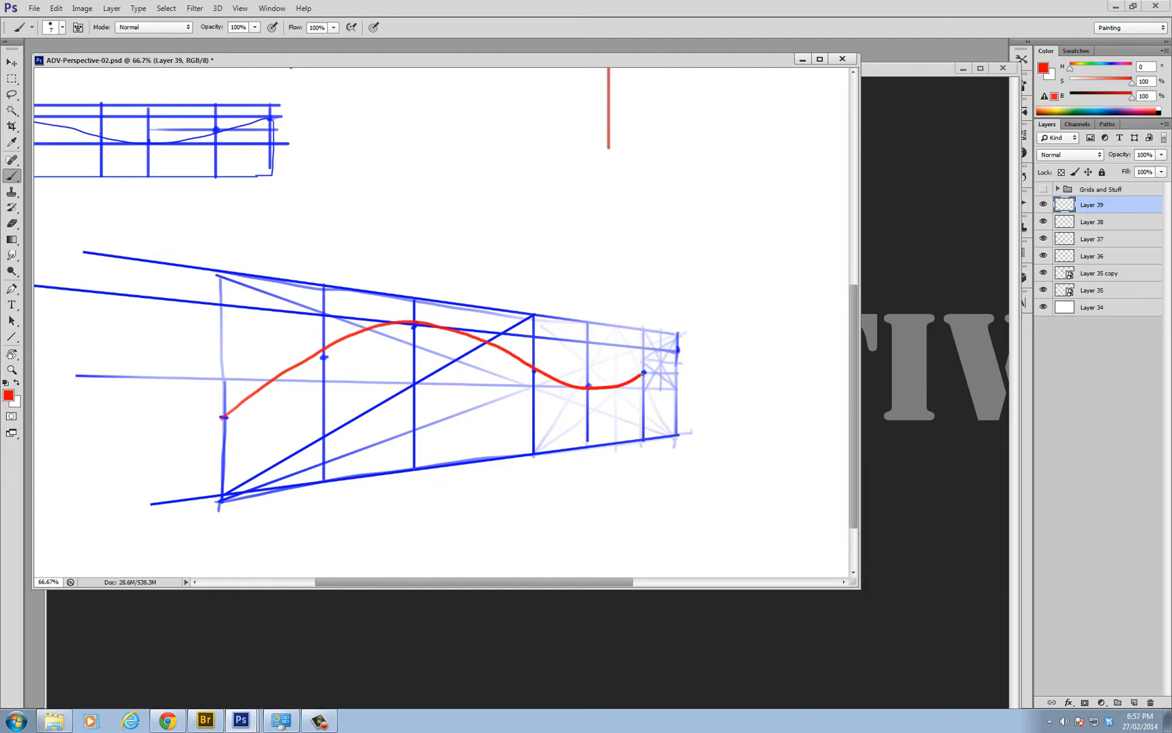
# Draw red vertical edges from both ends of the curve down to the base of the perspective rectangle
pyautogui.keyDown('alt'); pyautogui.click(548, 352); pyautogui.keyUp('alt')
pyautogui.keyDown('alt'); pyautogui.click(550, 356); pyautogui.keyUp('alt')
pyautogui.keyDown('alt'); pyautogui.click(549, 357); pyautogui.keyUp('alt')
pyautogui.keyDown('ctrl'); pyautogui.click(313, 461); pyautogui.keyUp('ctrl')
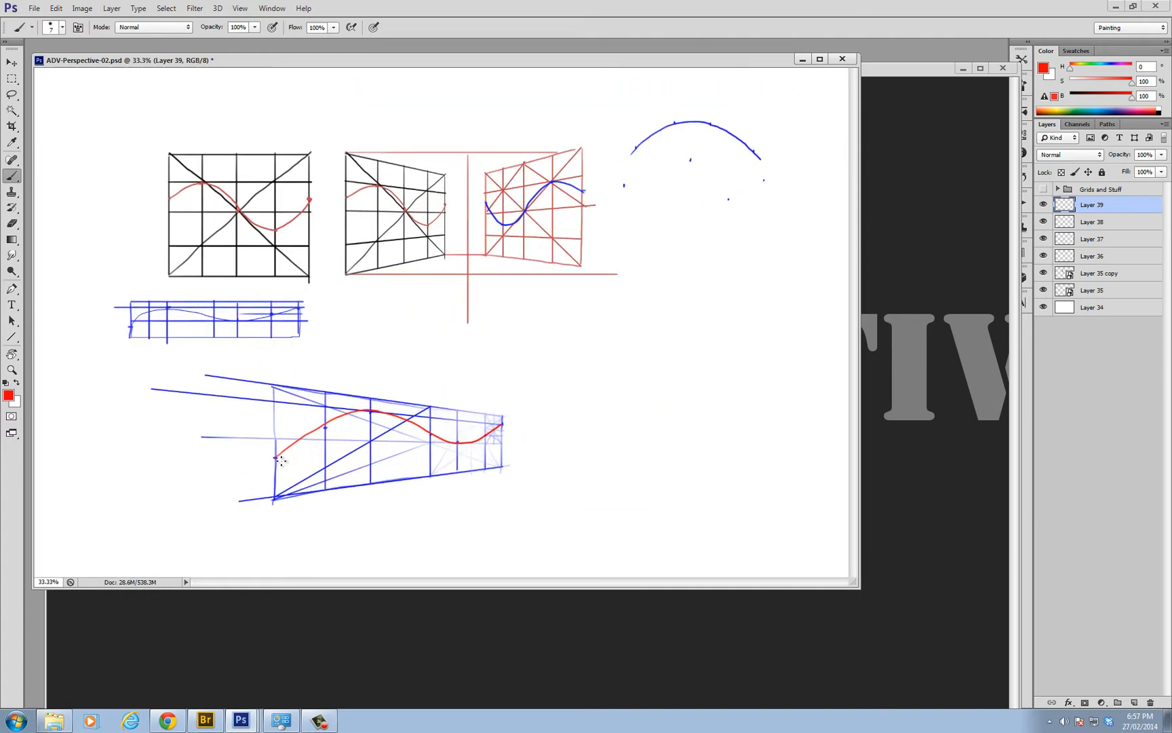
pyautogui.keyDown('shift'); pyautogui.click(275, 500); pyautogui.keyUp('shift')
pyautogui.keyDown('ctrl'); pyautogui.click(507, 434); pyautogui.keyUp('ctrl')
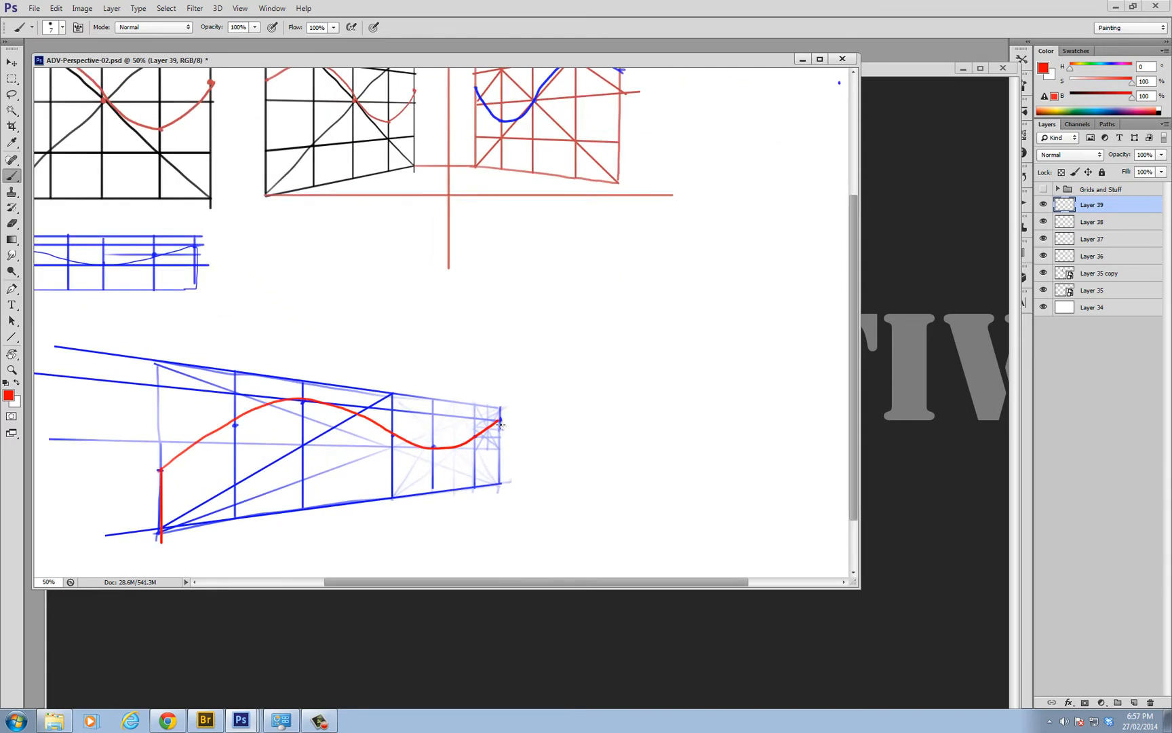
pyautogui.moveTo(502, 424)
pyautogui.mouseDown()
pyautogui.moveTo(501, 483)
pyautogui.moveTo(525, 447)
pyautogui.mouseUp()
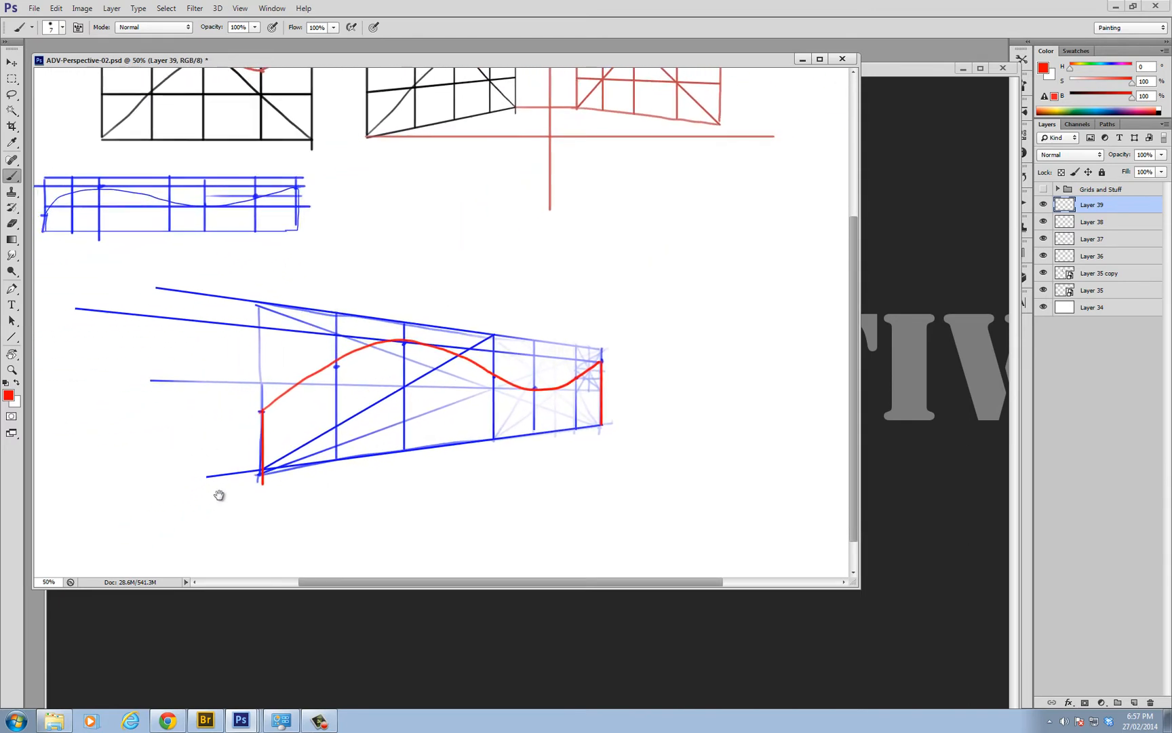
# Close the red shape with a straight line along the base of the perspective rectangle
pyautogui.press('u')
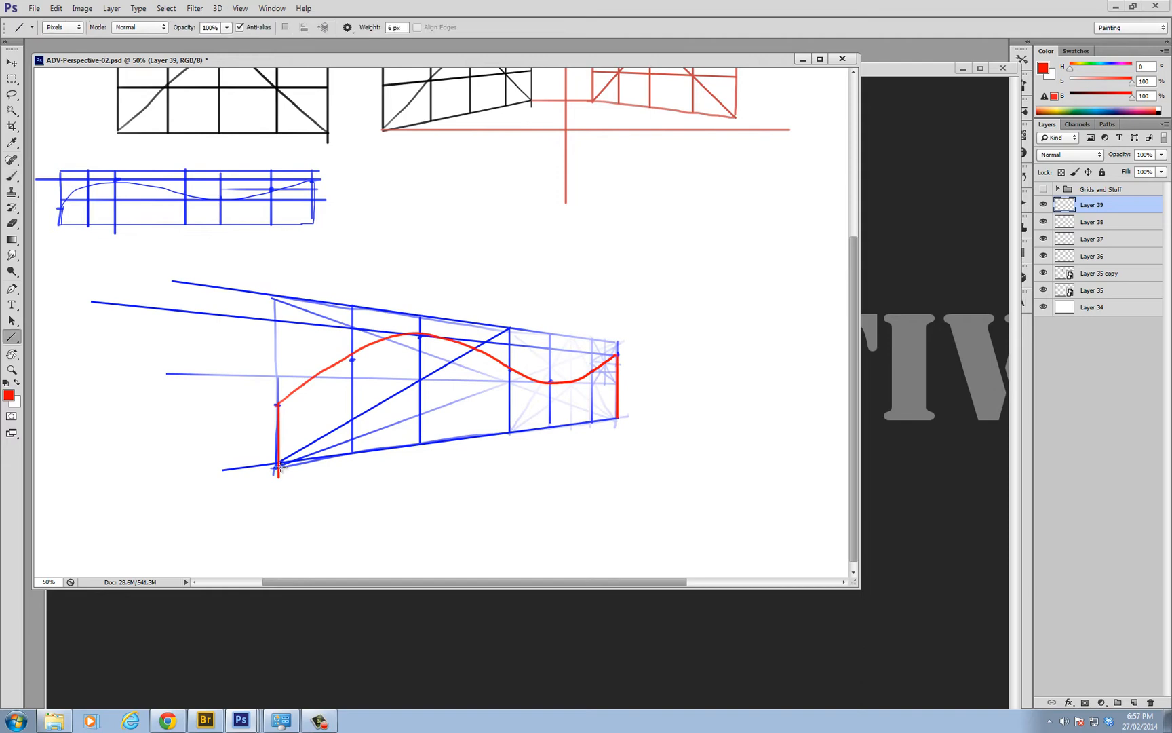
pyautogui.moveTo(277, 466); pyautogui.dragTo(620, 418)
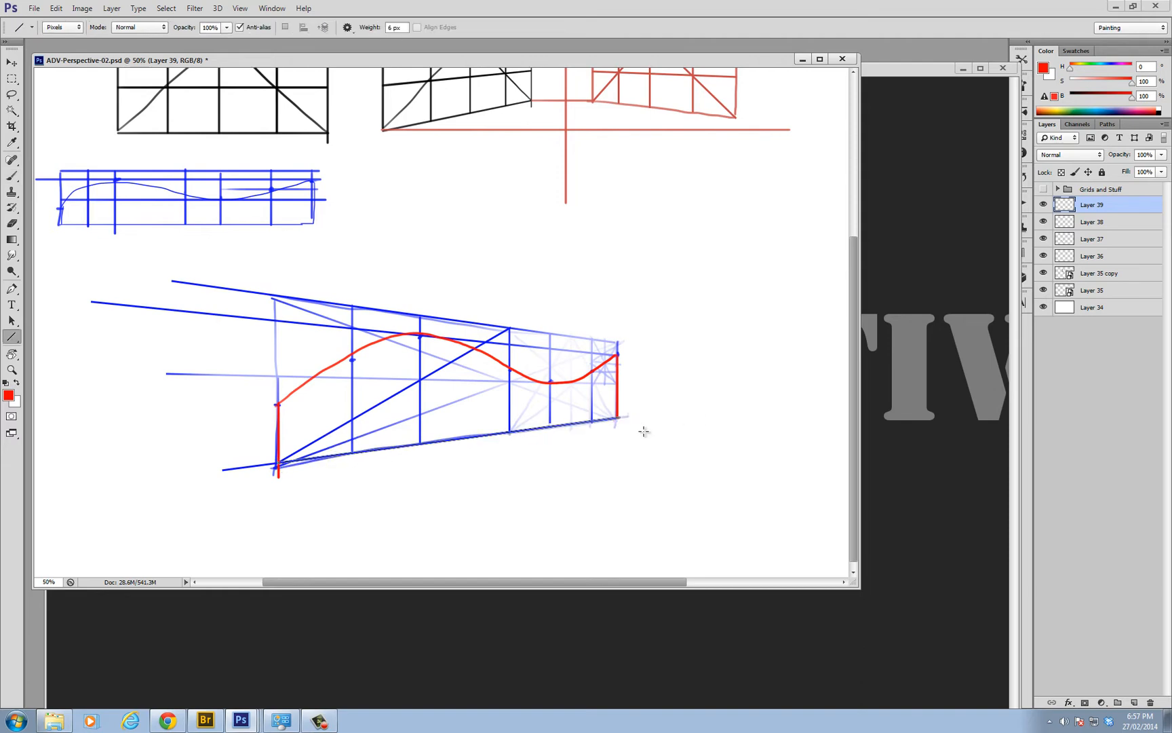
pyautogui.keyDown('alt'); pyautogui.click(468, 353); pyautogui.keyUp('alt')
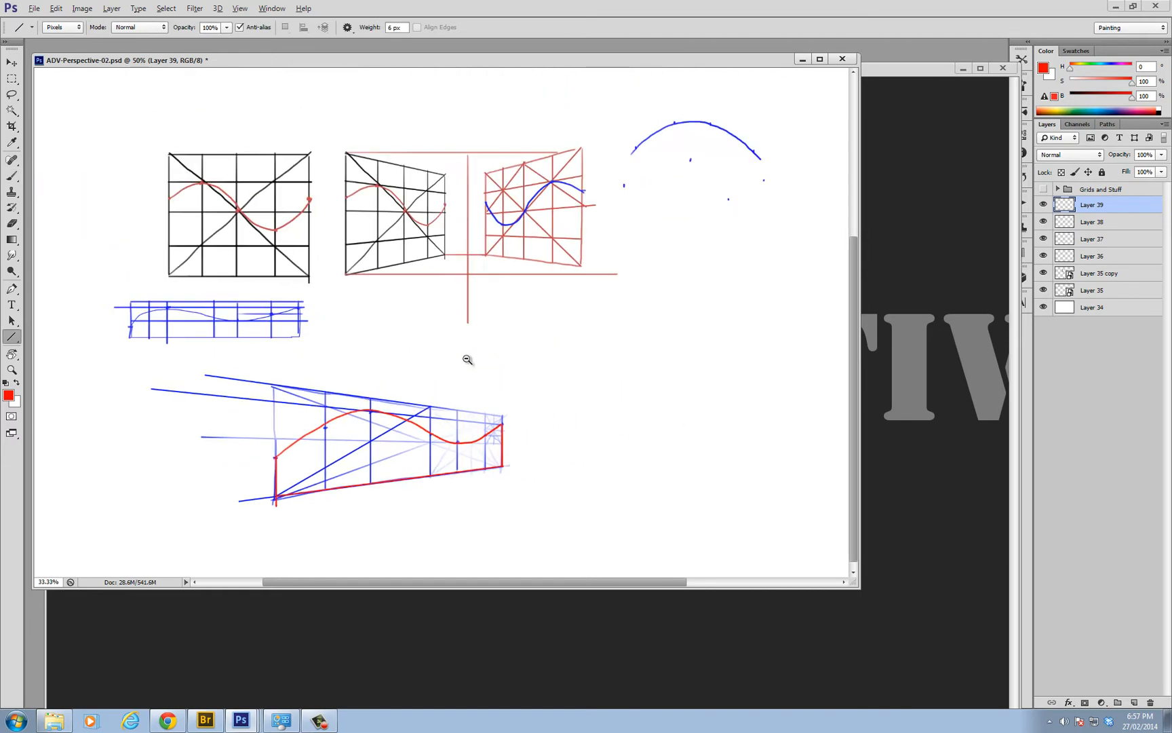
pyautogui.keyDown('alt'); pyautogui.click(469, 361); pyautogui.keyUp('alt')
# Examine the finished red curve in perspective against the flat curve above it
pyautogui.keyDown('alt'); pyautogui.click(378, 384); pyautogui.keyUp('alt')
pyautogui.keyDown('ctrl'); pyautogui.click(376, 385); pyautogui.keyUp('ctrl')
pyautogui.keyDown('ctrl'); pyautogui.click(374, 385); pyautogui.keyUp('ctrl')
pyautogui.keyDown('ctrl'); pyautogui.click(374, 386); pyautogui.keyUp('ctrl')
pyautogui.press('b')
pyautogui.moveTo(292, 465); pyautogui.dragTo(432, 438)
pyautogui.keyDown('alt'); pyautogui.click(441, 439); pyautogui.keyUp('alt')
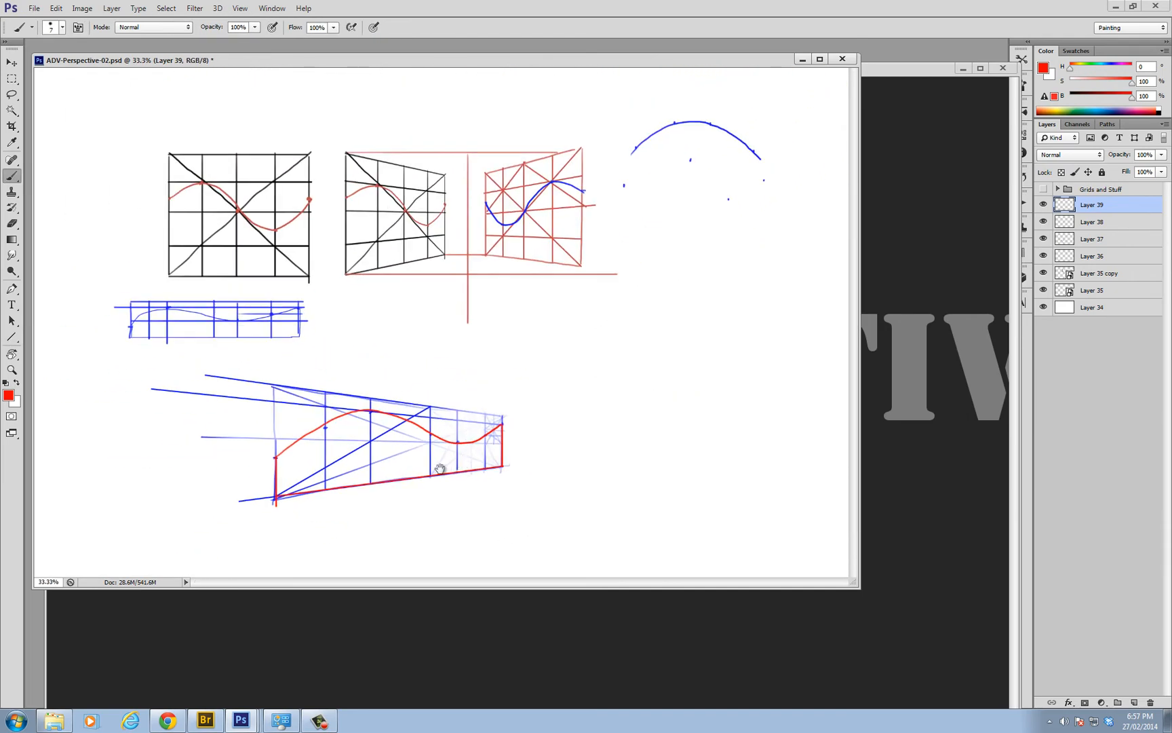
pyautogui.keyDown('alt'); pyautogui.click(435, 473); pyautogui.keyUp('alt')
pyautogui.keyDown('alt'); pyautogui.click(435, 470); pyautogui.keyUp('alt')
pyautogui.keyDown('ctrl'); pyautogui.click(434, 421); pyautogui.keyUp('ctrl')
pyautogui.keyDown('ctrl'); pyautogui.click(441, 429); pyautogui.keyUp('ctrl')
pyautogui.keyDown('ctrl'); pyautogui.click(441, 430); pyautogui.keyUp('ctrl')
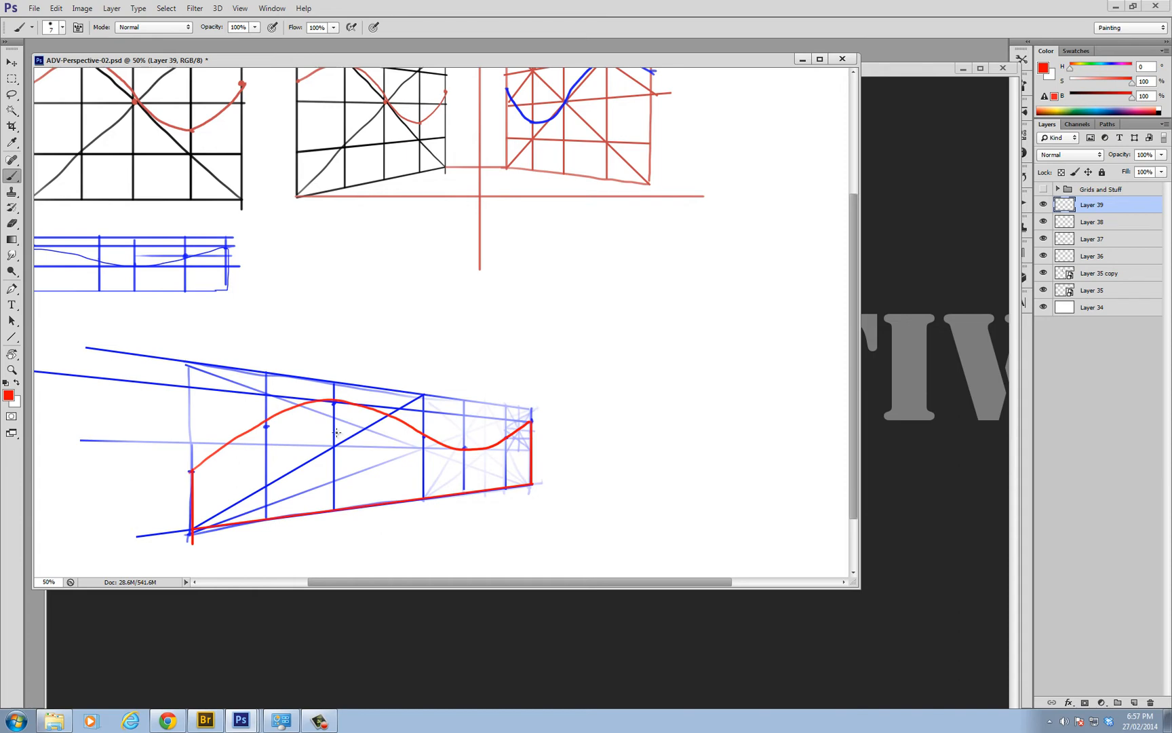
# Save the document
pyautogui.hotkey('ctrl', 's')
pyautogui.keyDown('alt'); pyautogui.click(468, 395); pyautogui.keyUp('alt')
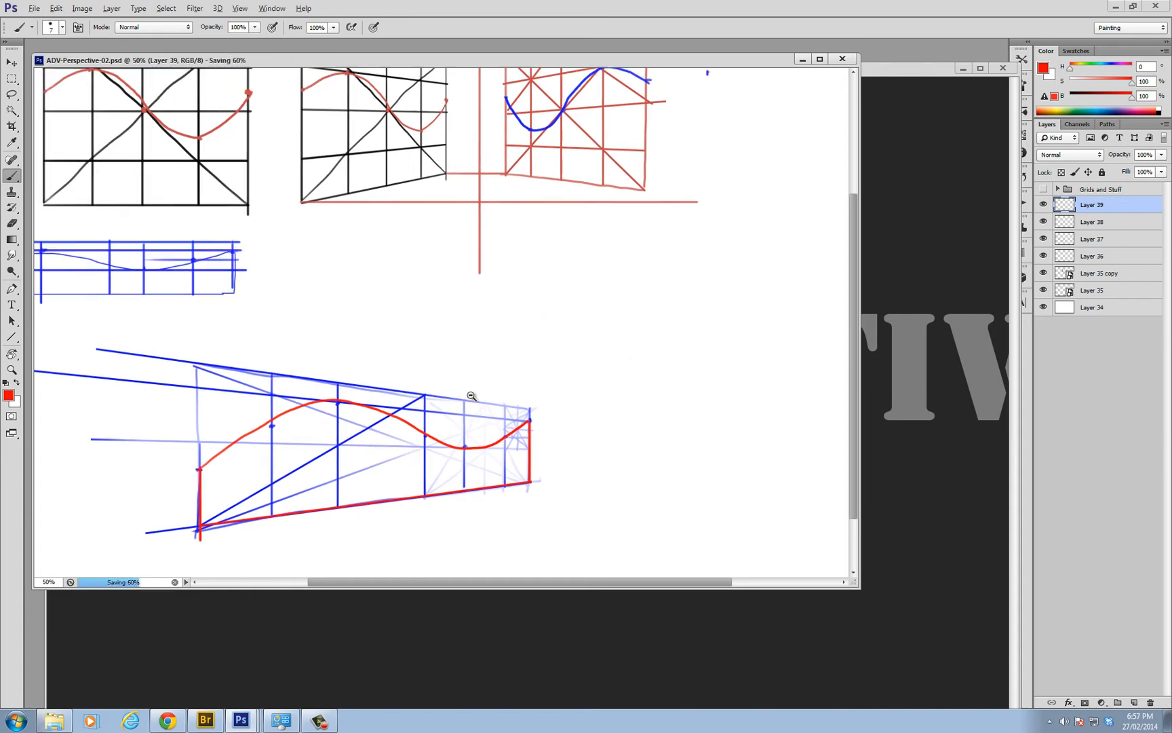
pyautogui.keyDown('alt'); pyautogui.click(472, 397); pyautogui.keyUp('alt')
pyautogui.hotkey('ctrl', '+')
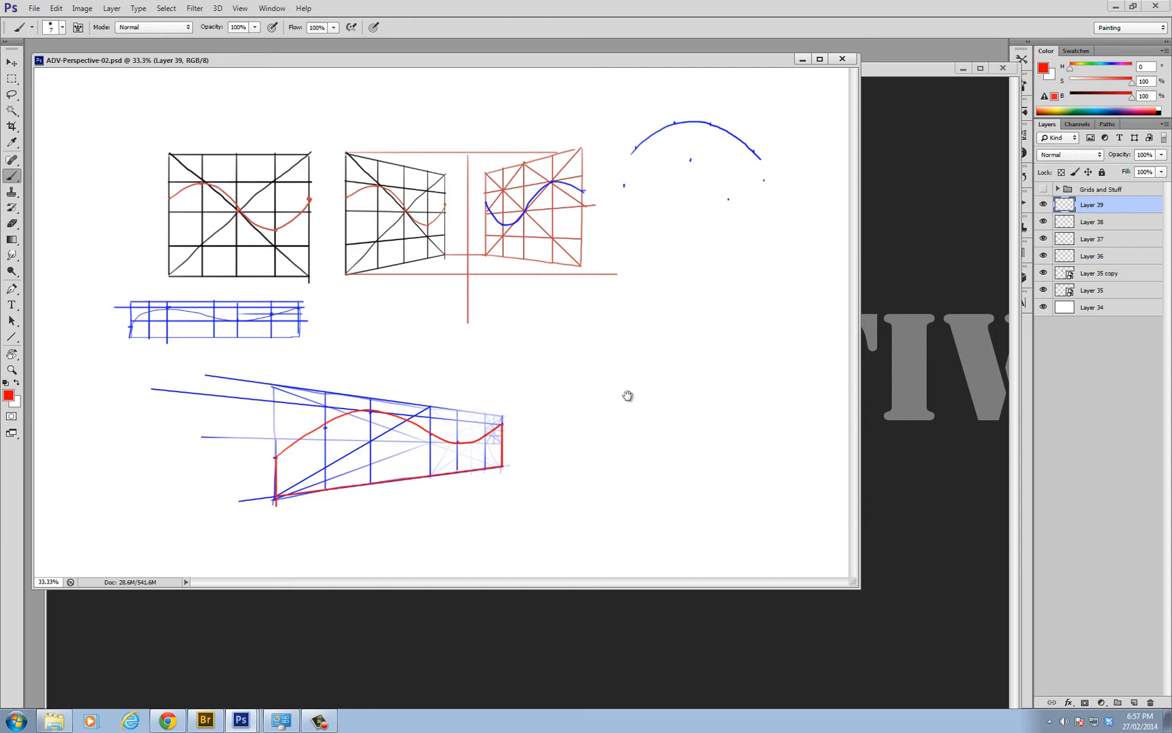
# Sketch the left face of a perspective box in black beside the red curve, plus the top edge receding from its front corner
pyautogui.keyDown('ctrl'); pyautogui.click(600, 382); pyautogui.keyUp('ctrl')
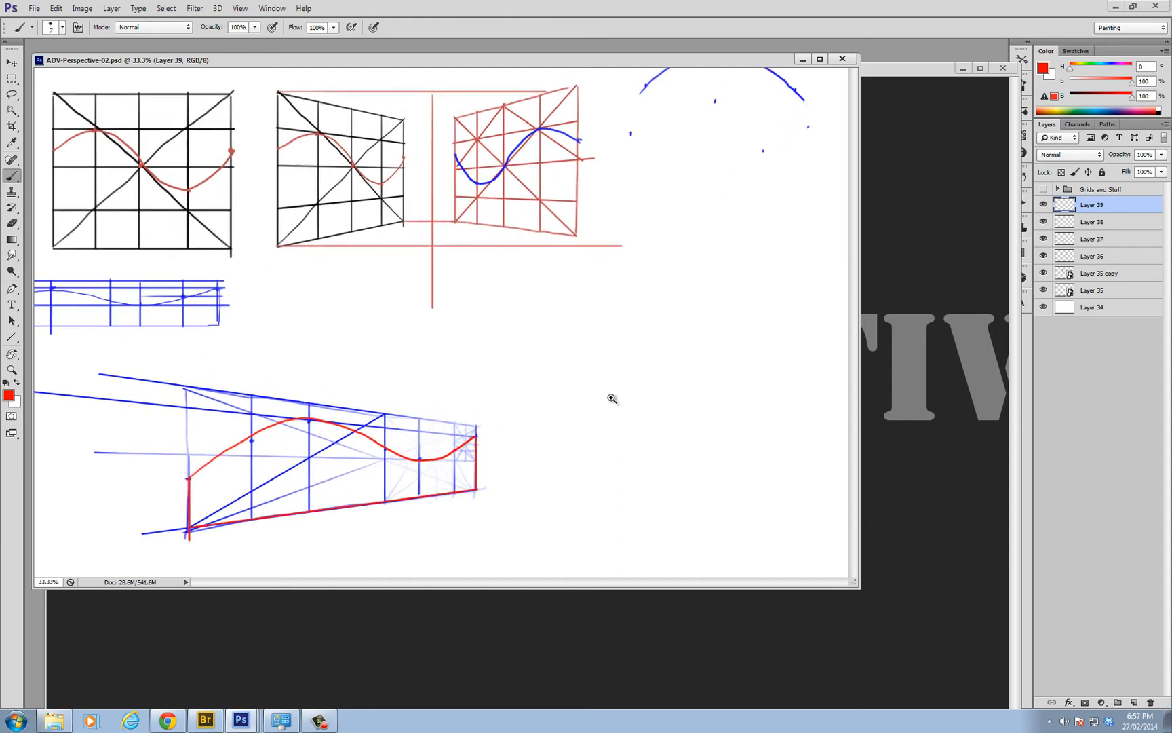
pyautogui.moveTo(604, 390)
pyautogui.mouseDown()
pyautogui.moveTo(547, 377)
pyautogui.moveTo(638, 363)
pyautogui.moveTo(528, 282)
pyautogui.moveTo(510, 403)
pyautogui.mouseUp()
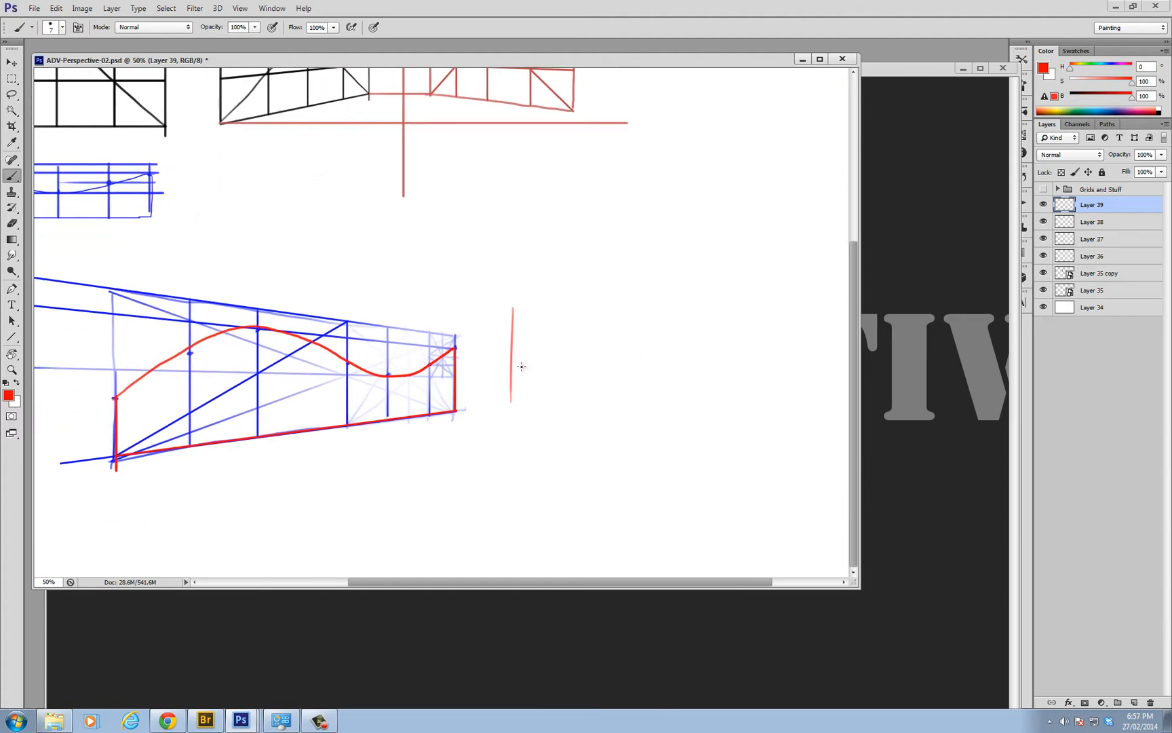
pyautogui.hotkey('ctrl', 'z')
pyautogui.press('d')
pyautogui.moveTo(529, 312); pyautogui.dragTo(532, 405)
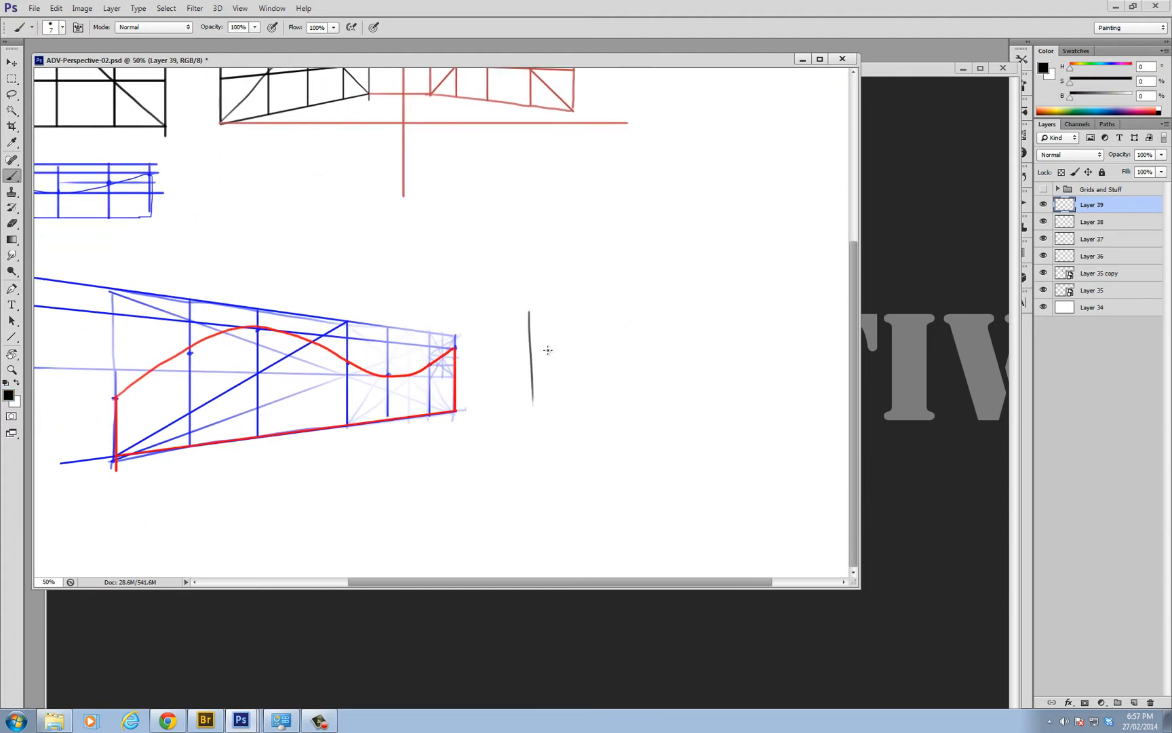
pyautogui.moveTo(528, 310)
pyautogui.mouseDown()
pyautogui.moveTo(656, 356)
pyautogui.moveTo(652, 435)
pyautogui.mouseUp()
pyautogui.moveTo(532, 401); pyautogui.dragTo(652, 439)
pyautogui.moveTo(642, 425); pyautogui.dragTo(517, 448)
pyautogui.moveTo(530, 377); pyautogui.dragTo(629, 321)
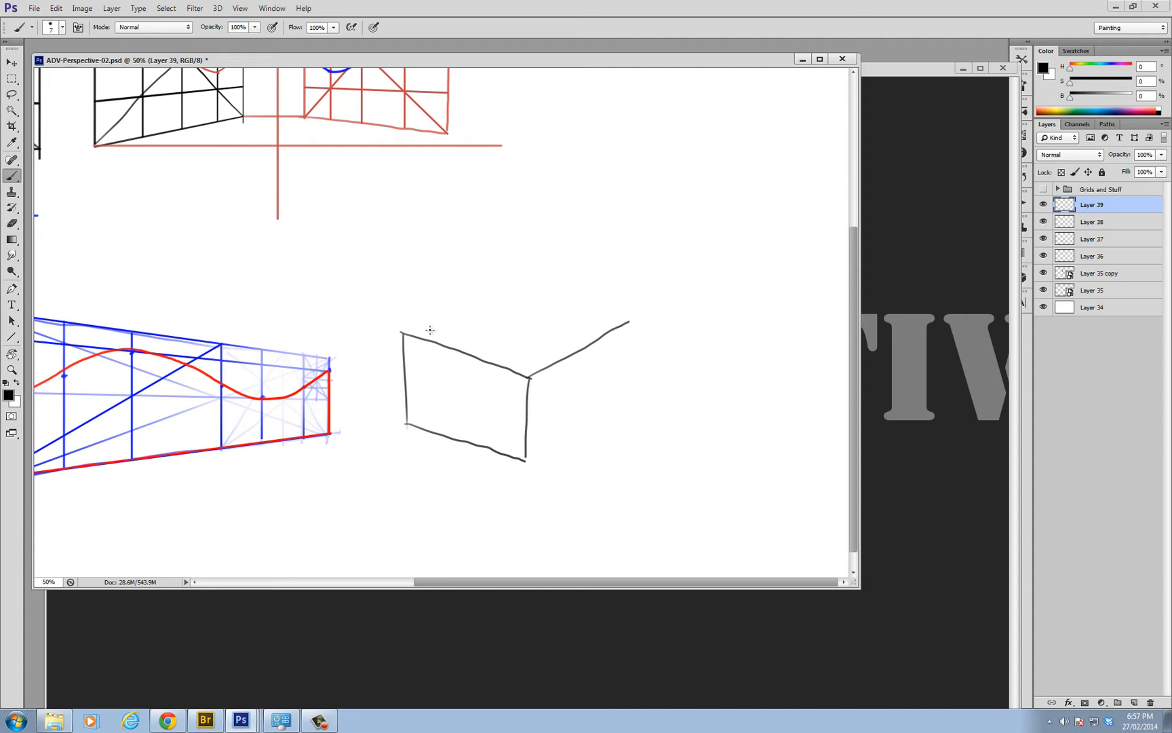
# Complete the box with its right face, the back edges of the top, and the hidden back corner and base edges
pyautogui.moveTo(407, 332)
pyautogui.mouseDown()
pyautogui.moveTo(540, 282)
pyautogui.moveTo(530, 291)
pyautogui.moveTo(625, 319)
pyautogui.mouseUp()
pyautogui.hotkey('ctrl', 'z')
pyautogui.moveTo(517, 289)
pyautogui.mouseDown()
pyautogui.moveTo(630, 322)
pyautogui.moveTo(622, 403)
pyautogui.mouseUp()
pyautogui.moveTo(525, 461)
pyautogui.mouseDown()
pyautogui.moveTo(630, 404)
pyautogui.moveTo(540, 380)
pyautogui.mouseUp()
pyautogui.moveTo(525, 292); pyautogui.dragTo(522, 364)
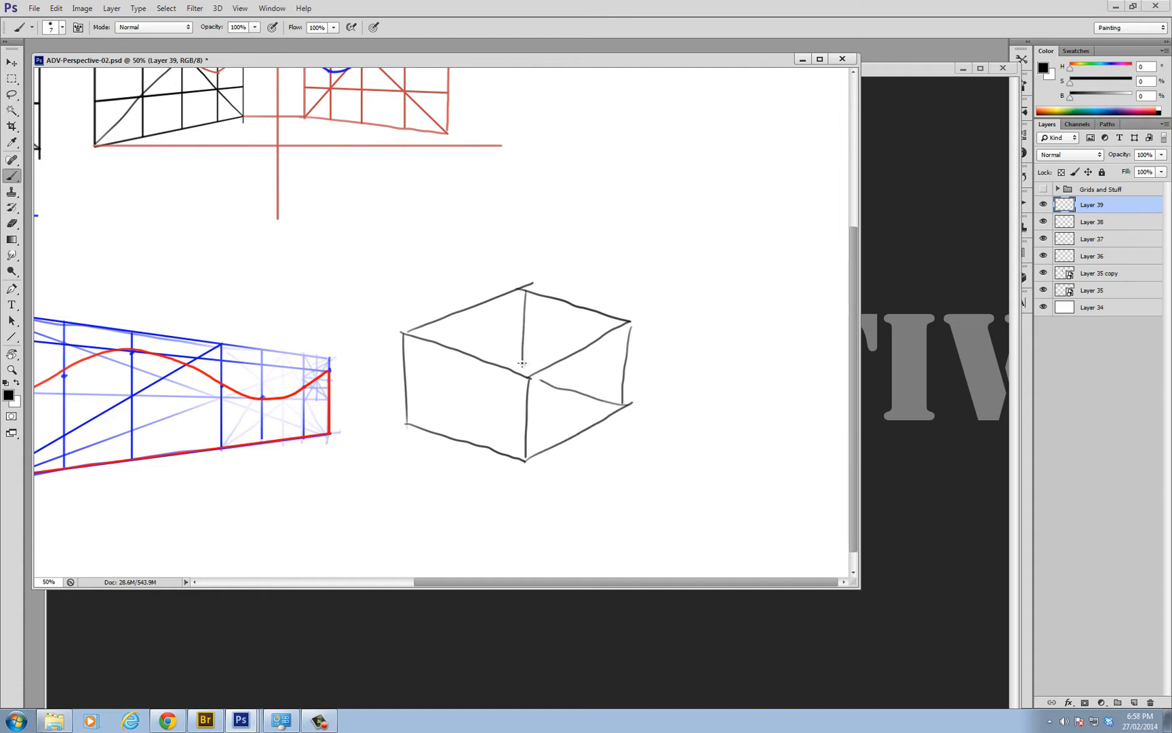
pyautogui.moveTo(406, 424); pyautogui.dragTo(523, 369)
# Fade the lines crossing in the middle of the box with a large soft eraser
pyautogui.scroll(-2, 560, 386)
pyautogui.scroll(1, 618, 418)
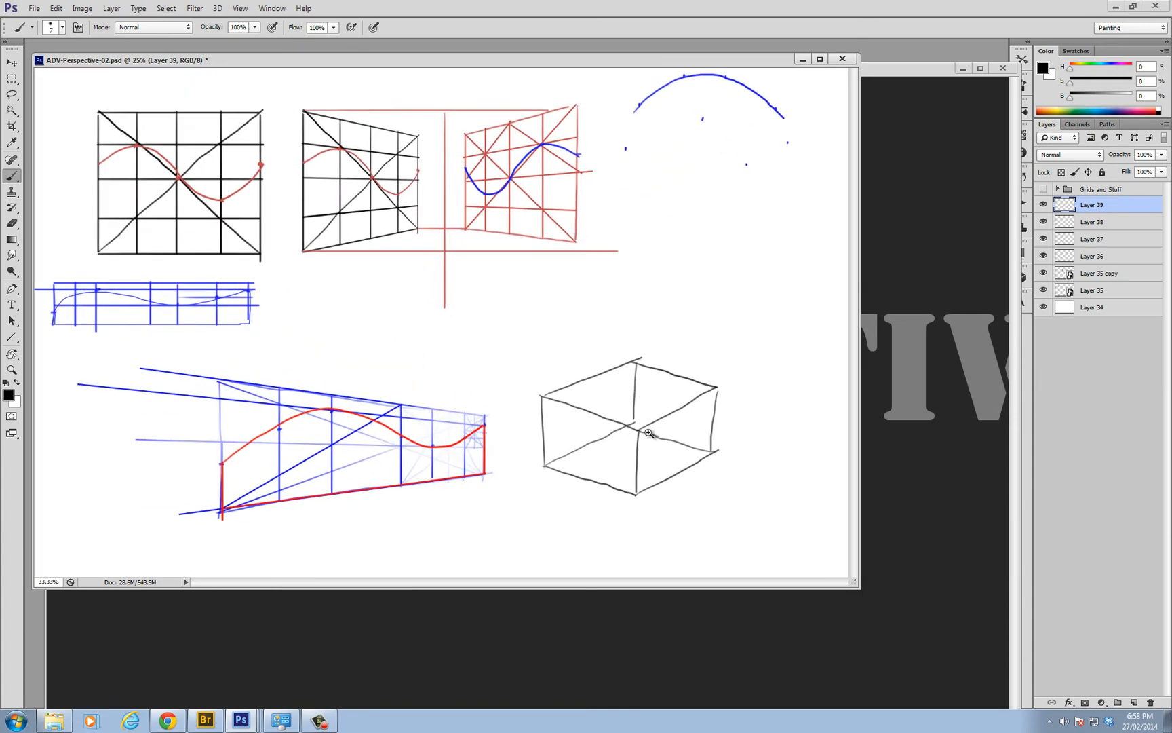
pyautogui.scroll(1, 649, 432)
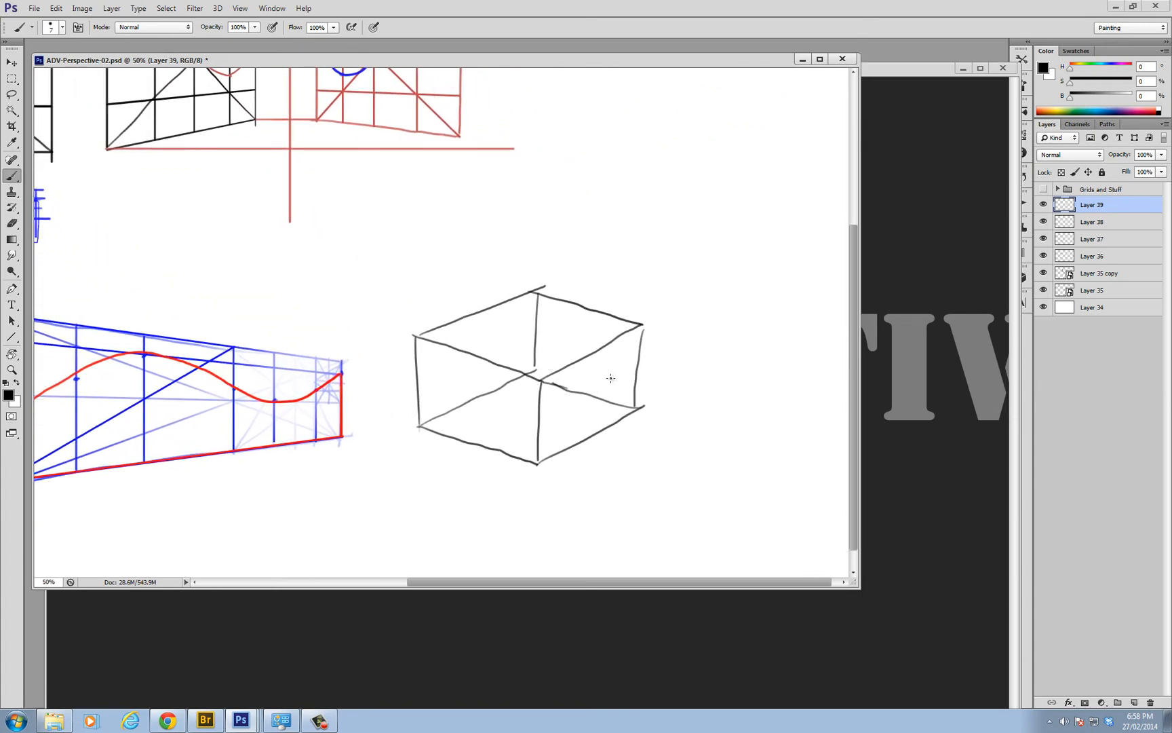
pyautogui.moveTo(643, 325); pyautogui.dragTo(541, 465)
pyautogui.hotkey('ctrl', 'z')
pyautogui.moveTo(539, 421)
pyautogui.mouseDown()
pyautogui.moveTo(642, 381)
pyautogui.moveTo(633, 356)
pyautogui.mouseUp()
pyautogui.hotkey('ctrl', 'z')
pyautogui.press('e')
pyautogui.moveTo(544, 375); pyautogui.dragTo(535, 370)
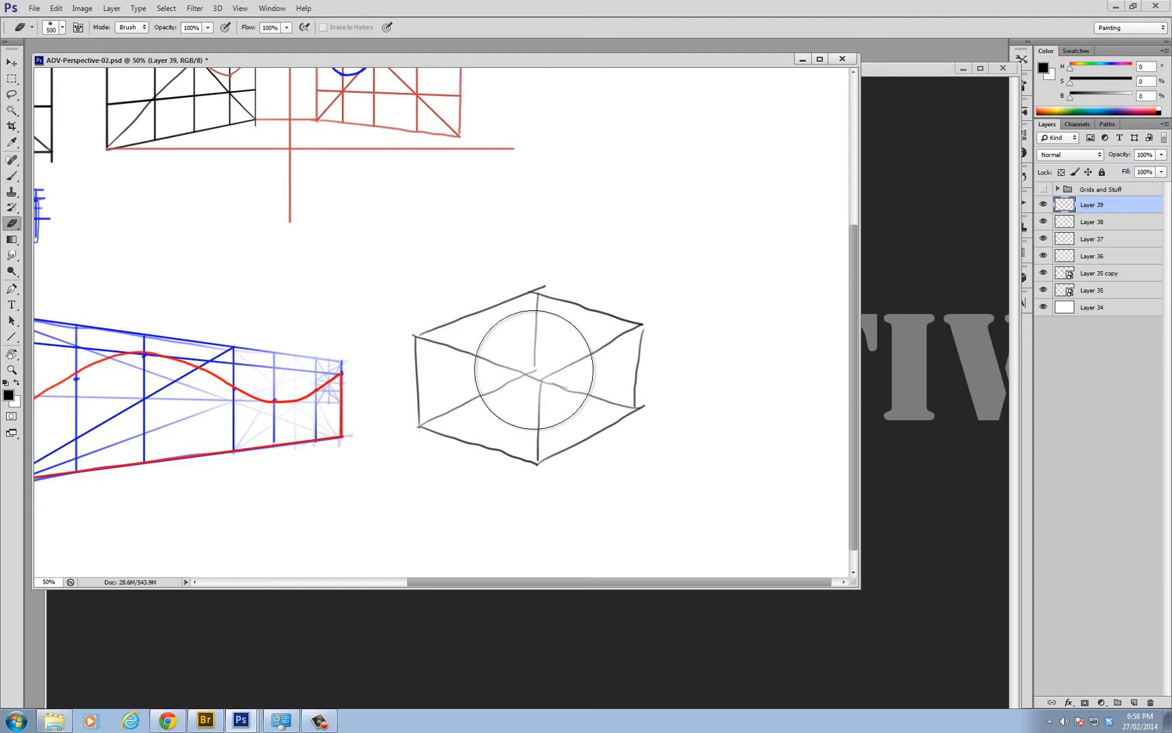
# Draw a centre line across the box's base and redraw the front vertical edge, fading the lines where they meet in the middle
pyautogui.press('b')
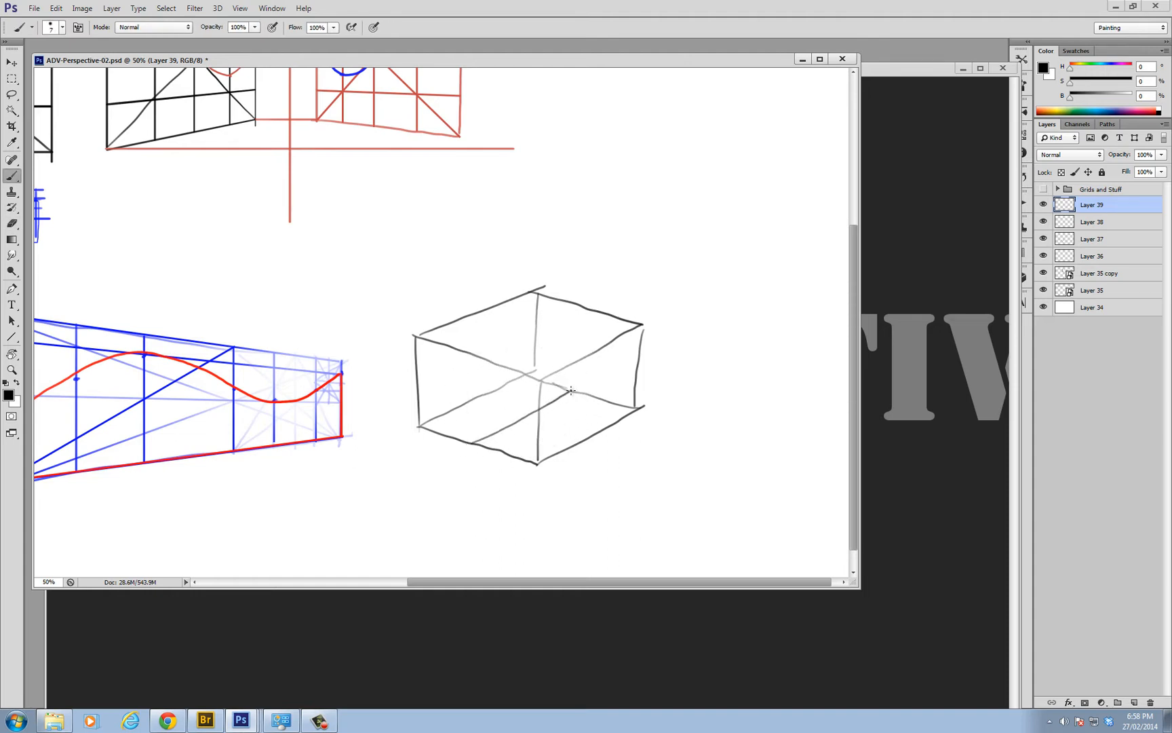
pyautogui.moveTo(533, 375); pyautogui.dragTo(538, 461)
pyautogui.moveTo(433, 425)
pyautogui.mouseDown()
pyautogui.moveTo(535, 413)
pyautogui.moveTo(575, 392)
pyautogui.moveTo(479, 441)
pyautogui.mouseUp()
pyautogui.hotkey('ctrl', 'z')
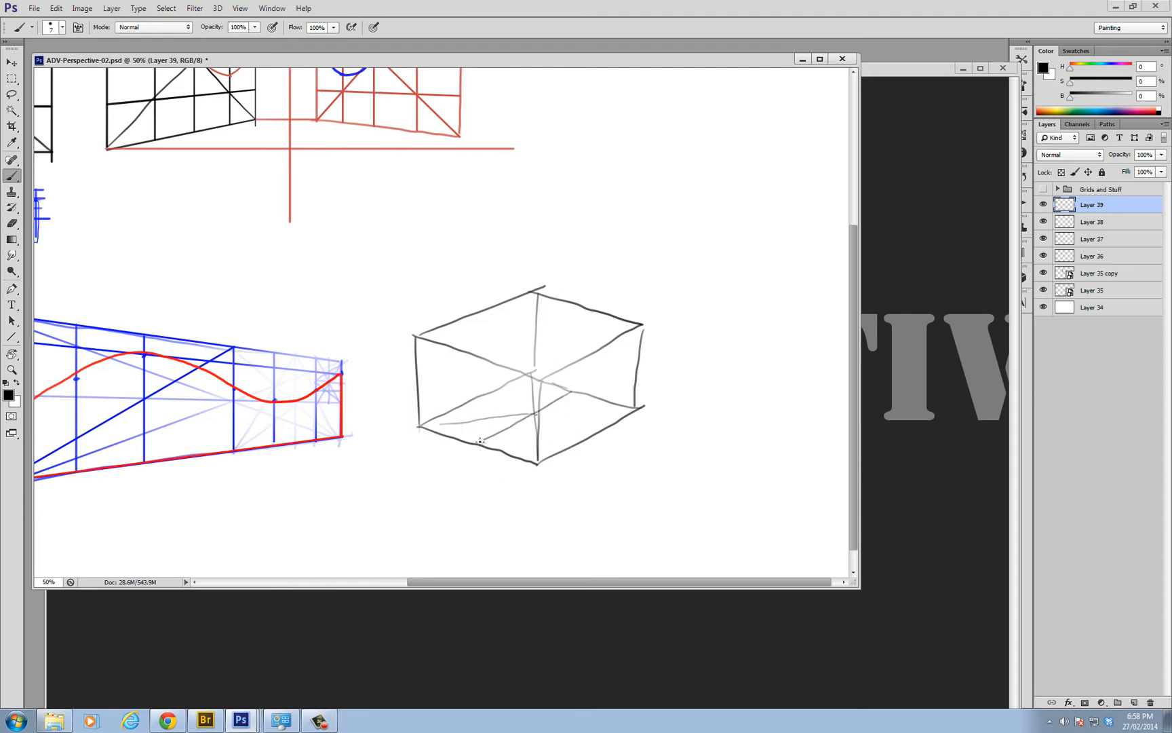
pyautogui.press('e')
pyautogui.moveTo(538, 412); pyautogui.dragTo(542, 383)
# Build a vertical centre plane through the box with an upright at each end and a line joining them across the top
pyautogui.press('b')
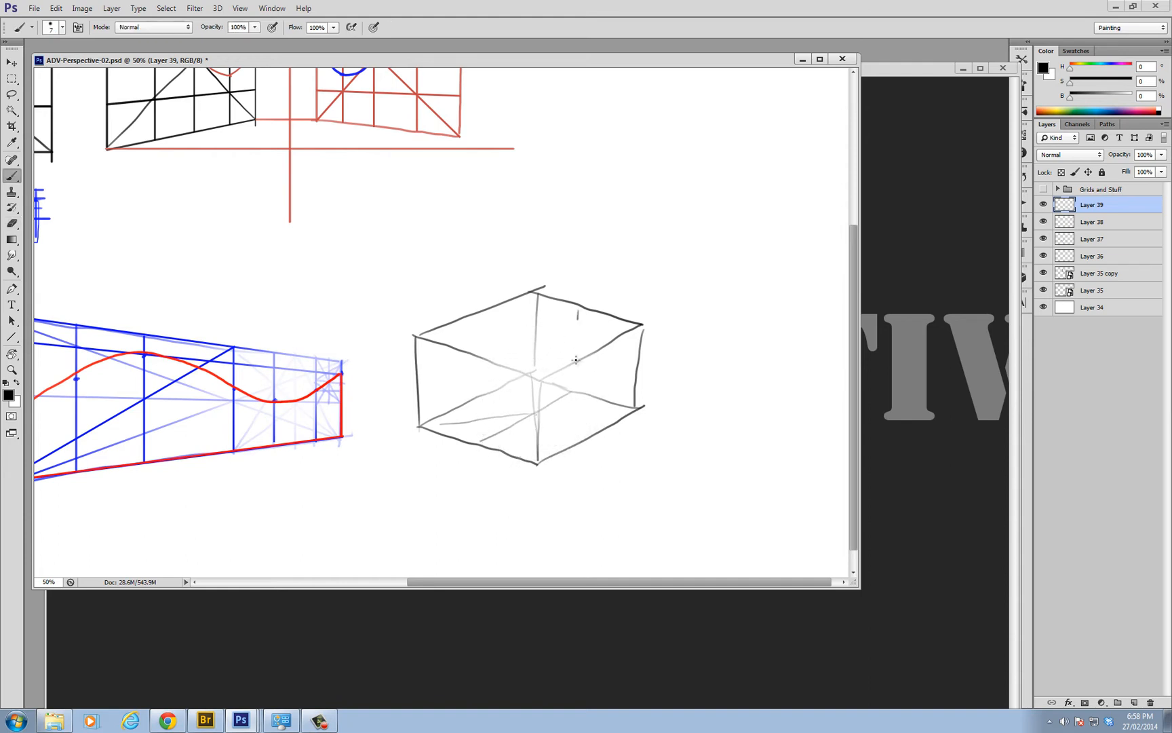
pyautogui.moveTo(579, 312); pyautogui.dragTo(571, 392)
pyautogui.hotkey('ctrl', 'z')
pyautogui.moveTo(477, 356)
pyautogui.mouseDown()
pyautogui.moveTo(477, 438)
pyautogui.moveTo(508, 342)
pyautogui.moveTo(592, 309)
pyautogui.mouseUp()
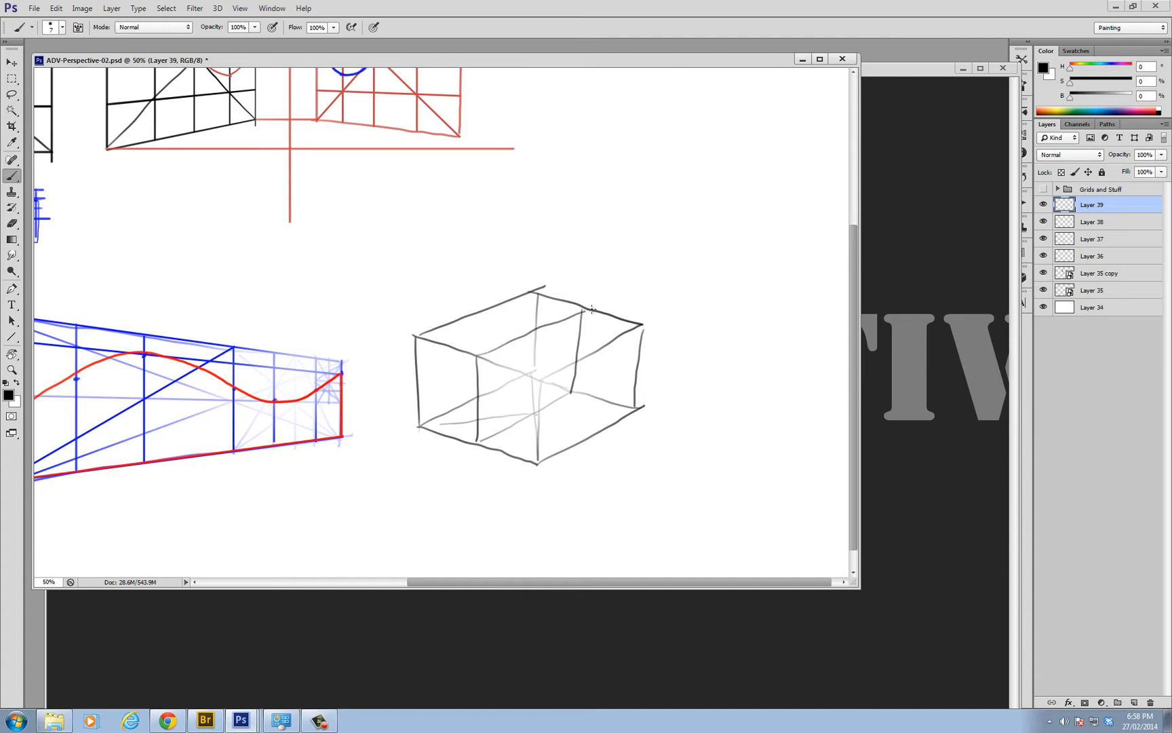
# Darken the box's front vertical edge and the top edge receding from it
pyautogui.moveTo(539, 378)
pyautogui.mouseDown()
pyautogui.moveTo(537, 469)
pyautogui.moveTo(577, 361)
pyautogui.moveTo(637, 327)
pyautogui.mouseUp()
pyautogui.keyDown('ctrl'); pyautogui.keyDown('alt'); pyautogui.click(630, 368); pyautogui.keyUp('alt'); pyautogui.keyUp('ctrl')
pyautogui.keyDown('ctrl'); pyautogui.keyDown('alt'); pyautogui.click(663, 415); pyautogui.keyUp('alt'); pyautogui.keyUp('ctrl')
pyautogui.keyDown('ctrl'); pyautogui.click(603, 410); pyautogui.keyUp('ctrl')
pyautogui.keyDown('ctrl'); pyautogui.click(604, 411); pyautogui.keyUp('ctrl')
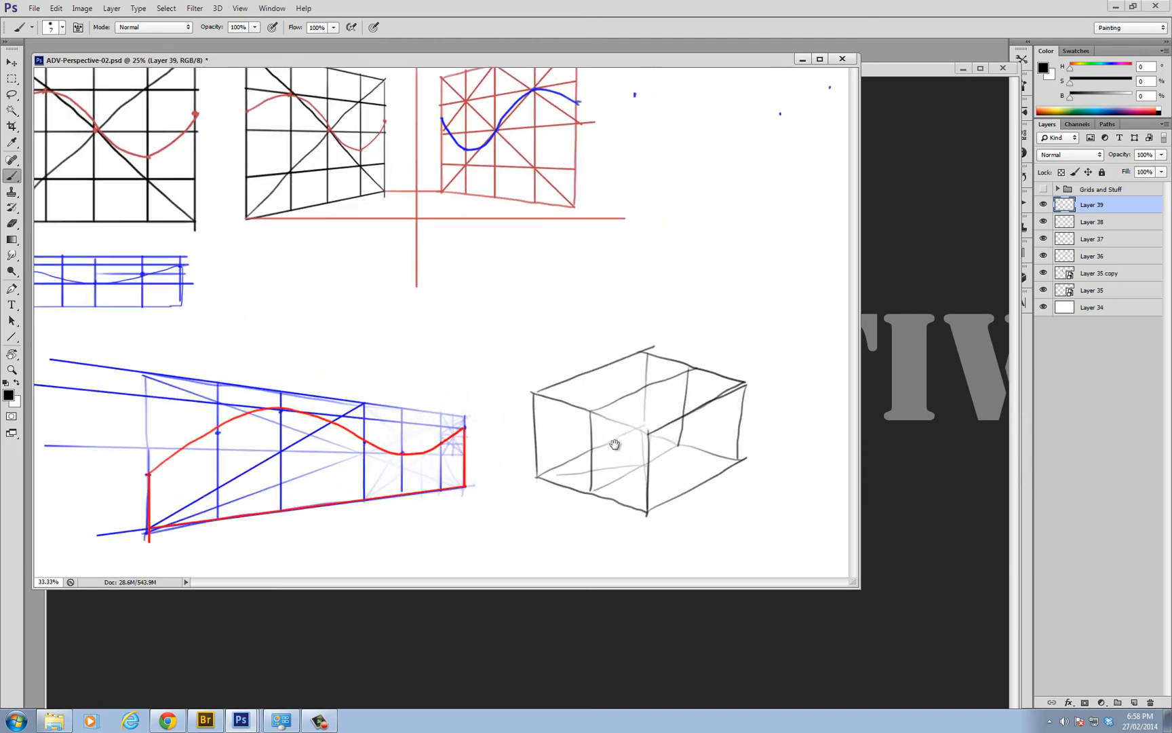
# Sketch a horizontal guide slightly below mid-height across the left and right faces of the box
pyautogui.moveTo(615, 444); pyautogui.dragTo(555, 341)
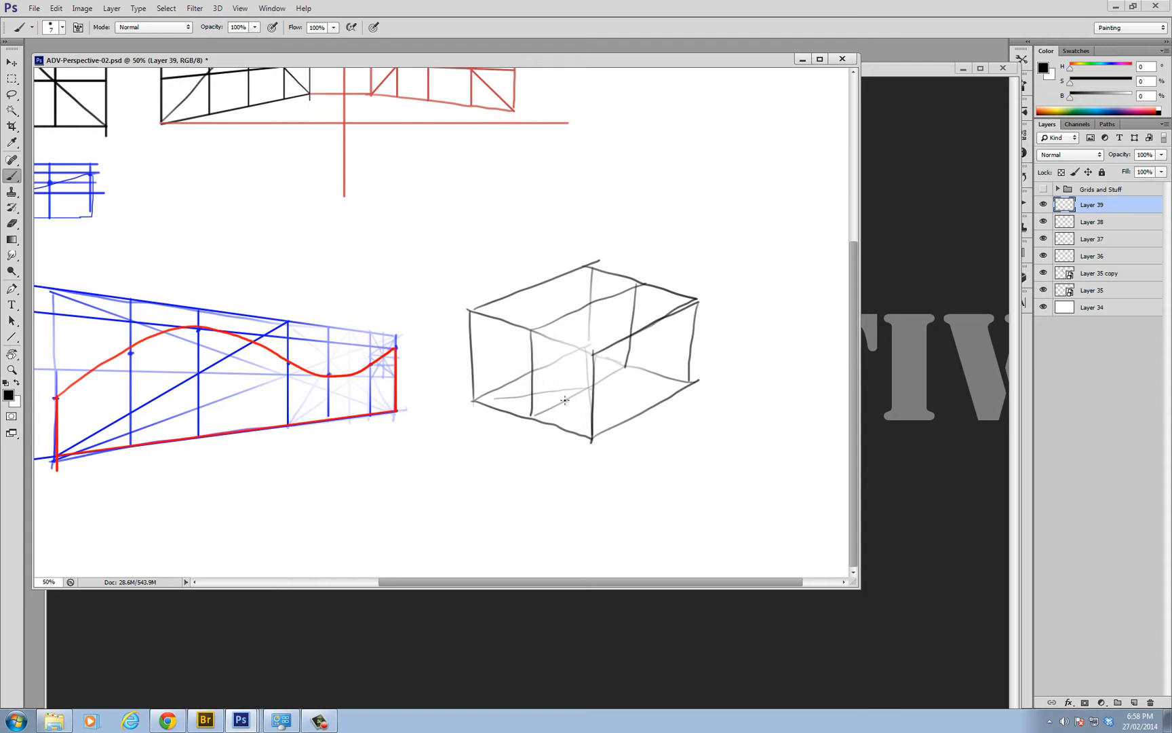
pyautogui.moveTo(474, 362)
pyautogui.mouseDown()
pyautogui.moveTo(594, 406)
pyautogui.moveTo(698, 350)
pyautogui.mouseUp()
pyautogui.keyDown('alt'); pyautogui.click(601, 407); pyautogui.keyUp('alt')
pyautogui.keyDown('ctrl'); pyautogui.click(594, 419); pyautogui.keyUp('ctrl')
pyautogui.keyDown('ctrl'); pyautogui.click(592, 424); pyautogui.keyUp('ctrl')
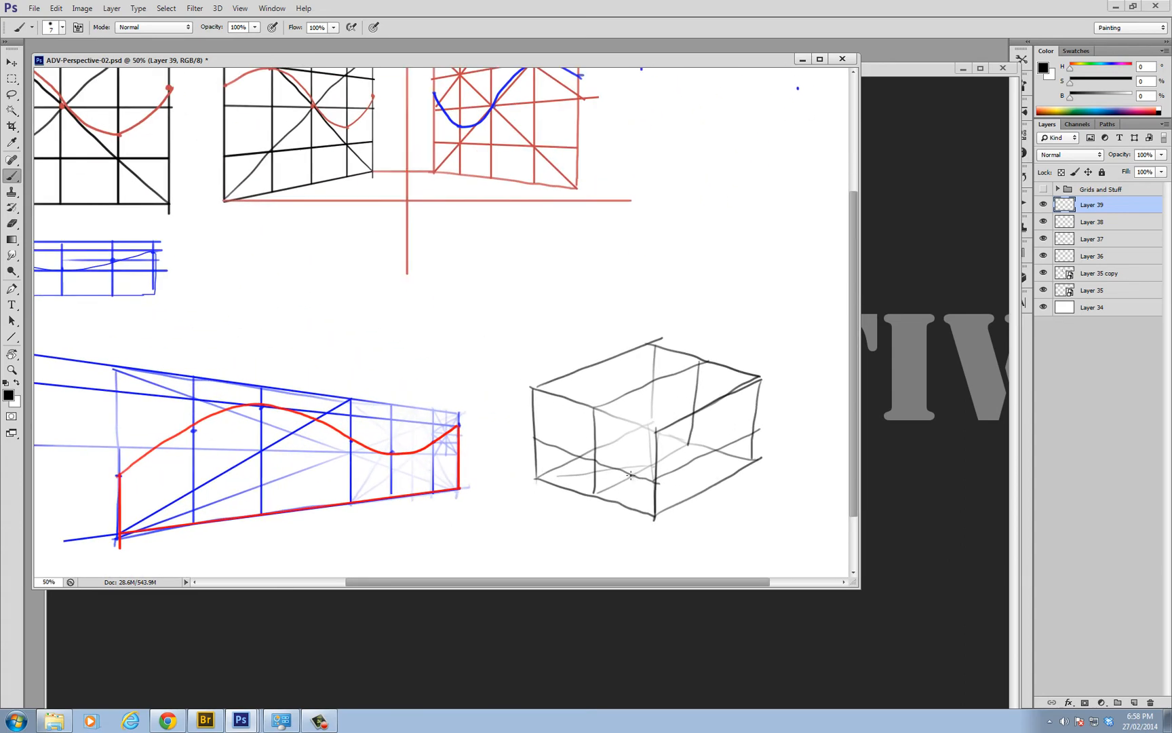
pyautogui.moveTo(618, 457); pyautogui.dragTo(590, 395)
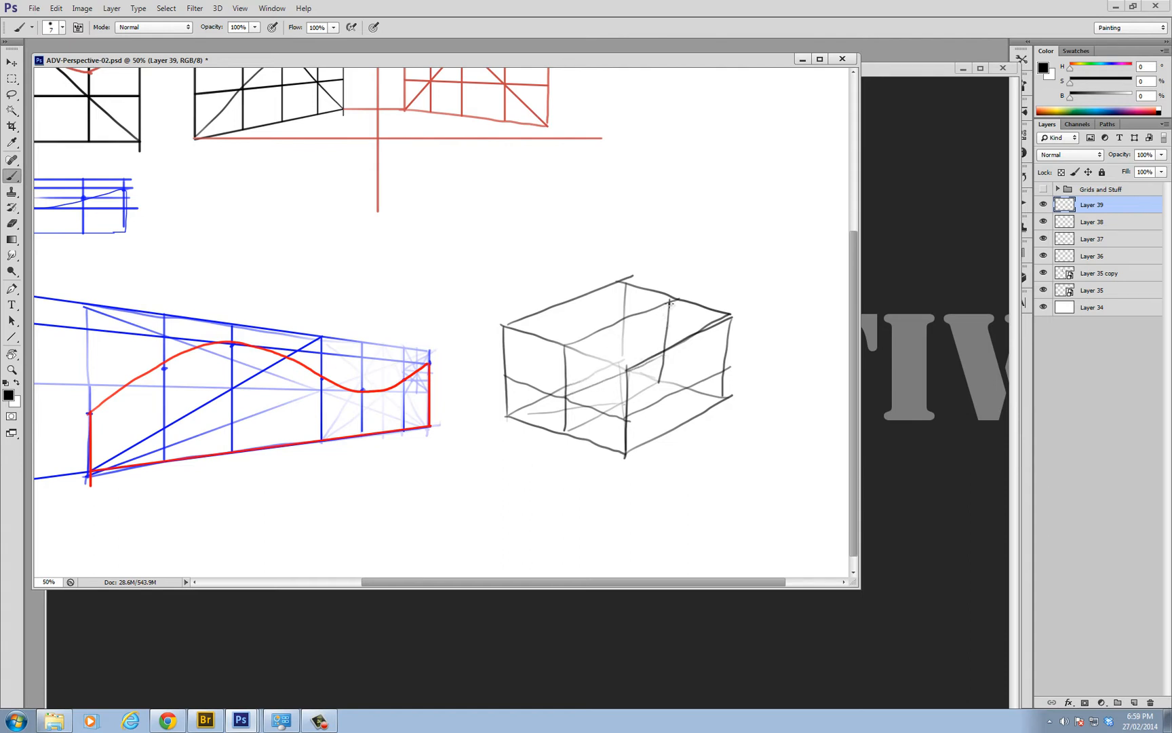
# Draw the S-shaped profile curve with a short foot on the box's centre plane, plus a cross line over the rear of the top face
pyautogui.moveTo(656, 309)
pyautogui.mouseDown()
pyautogui.moveTo(632, 341)
pyautogui.moveTo(585, 357)
pyautogui.moveTo(570, 384)
pyautogui.mouseUp()
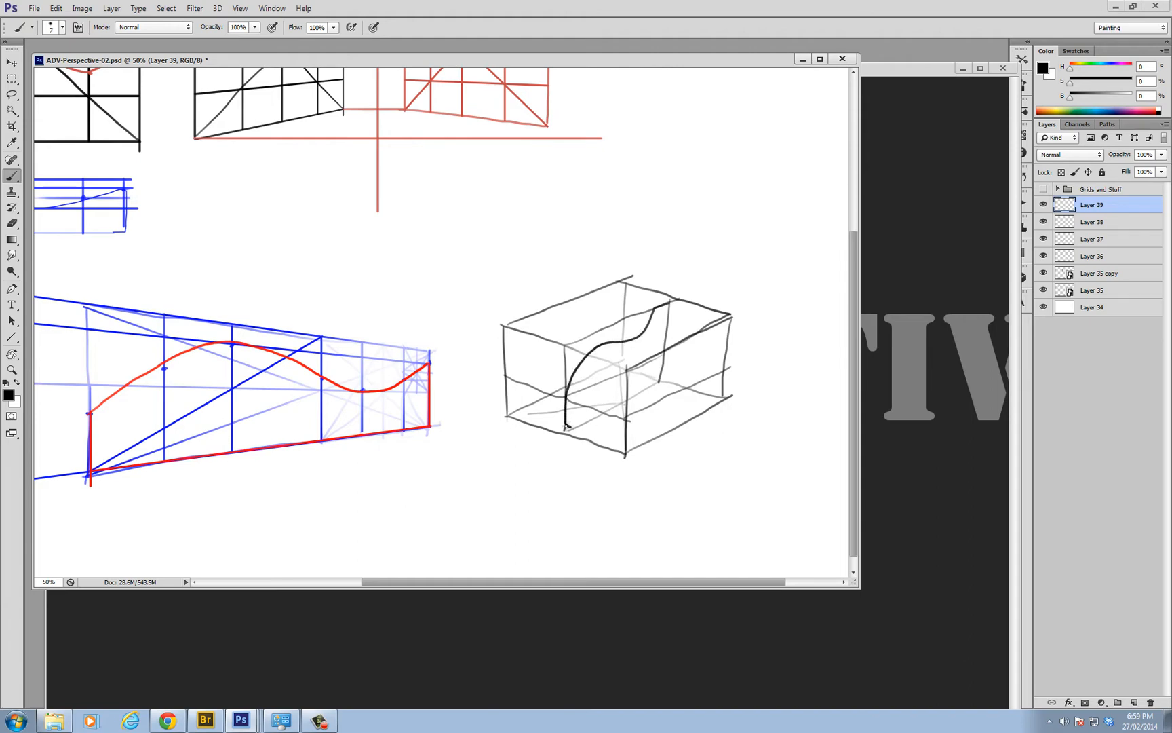
pyautogui.moveTo(566, 426); pyautogui.dragTo(587, 426)
pyautogui.moveTo(664, 312); pyautogui.dragTo(703, 326)
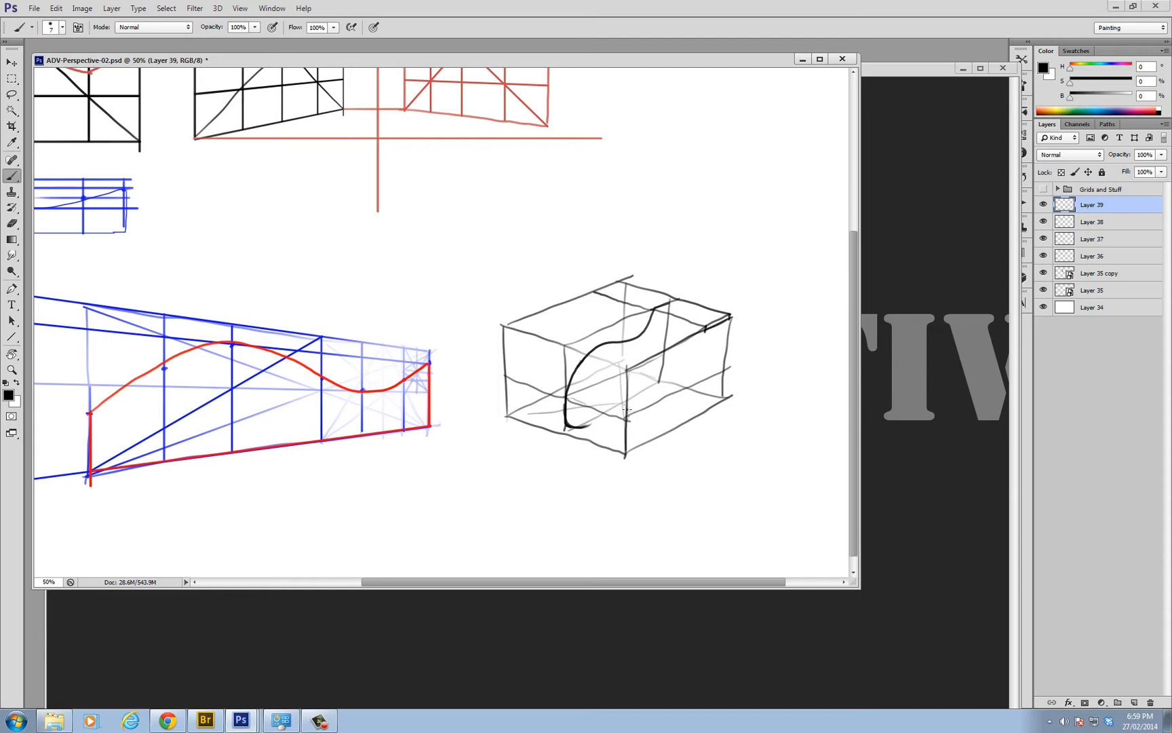
# Sketch front uprights and receding top lines for two guide planes, one on each side of the centre plane
pyautogui.moveTo(603, 364); pyautogui.dragTo(601, 439)
pyautogui.hotkey('ctrl', 'z')
pyautogui.moveTo(602, 358); pyautogui.dragTo(598, 440)
pyautogui.moveTo(534, 338); pyautogui.dragTo(535, 422)
pyautogui.moveTo(620, 354); pyautogui.dragTo(692, 313)
pyautogui.moveTo(540, 336)
pyautogui.mouseDown()
pyautogui.moveTo(633, 302)
pyautogui.moveTo(535, 332)
pyautogui.moveTo(623, 295)
pyautogui.mouseUp()
pyautogui.hotkey('ctrl', 'z')
pyautogui.hotkey('ctrl', 'z')
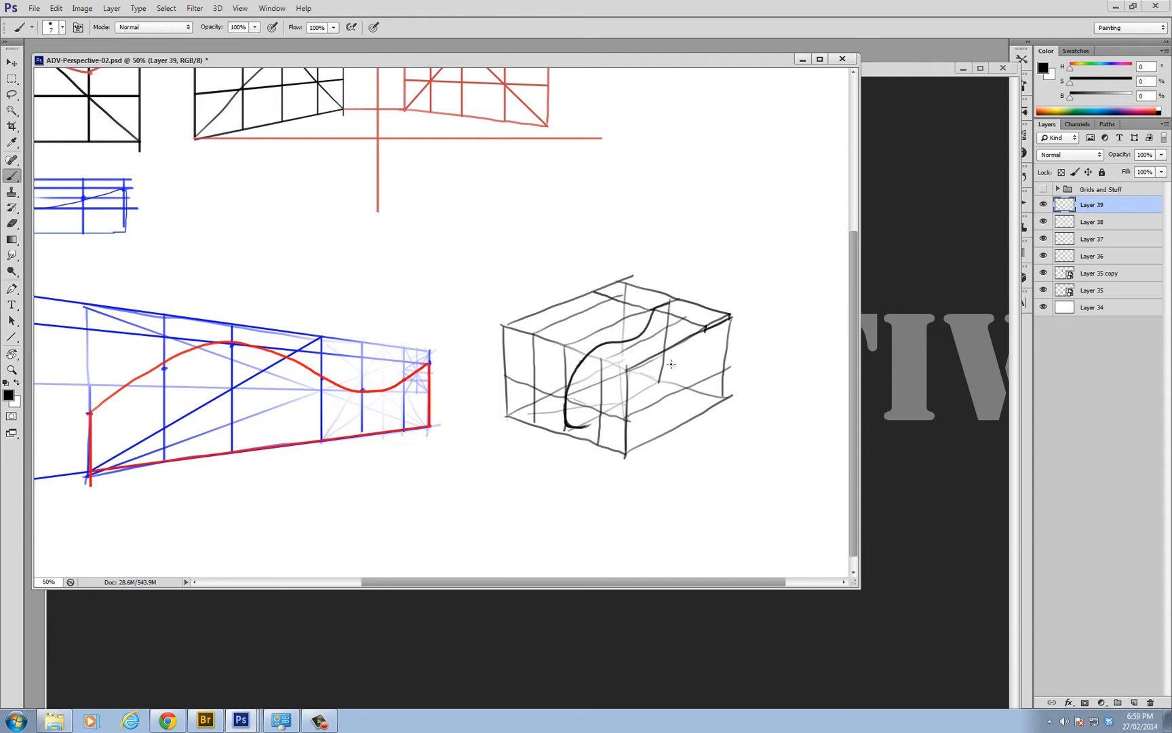
# Complete the right guide plane with a receding base line and a rear upright
pyautogui.keyDown('ctrl'); pyautogui.click(590, 409); pyautogui.keyUp('ctrl')
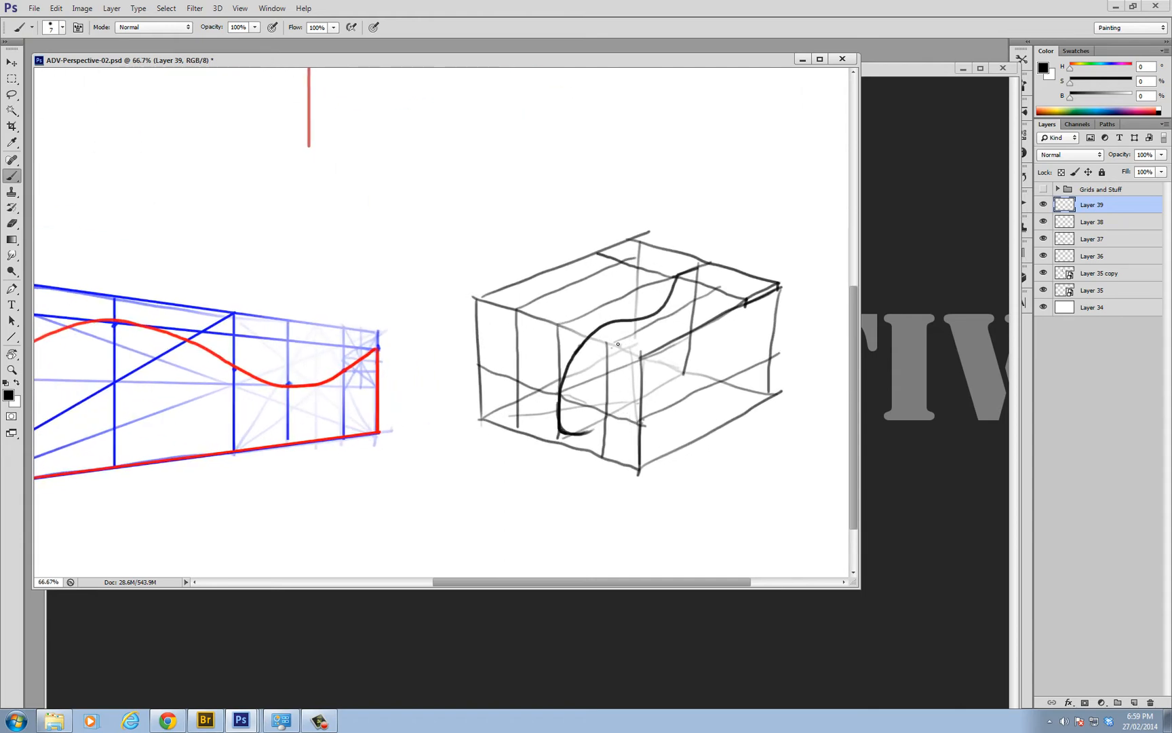
pyautogui.moveTo(607, 456); pyautogui.dragTo(654, 428)
pyautogui.hotkey('ctrl', 'z')
pyautogui.moveTo(721, 382); pyautogui.dragTo(598, 457)
pyautogui.moveTo(725, 302); pyautogui.dragTo(721, 387)
pyautogui.press('e')
pyautogui.press('b')
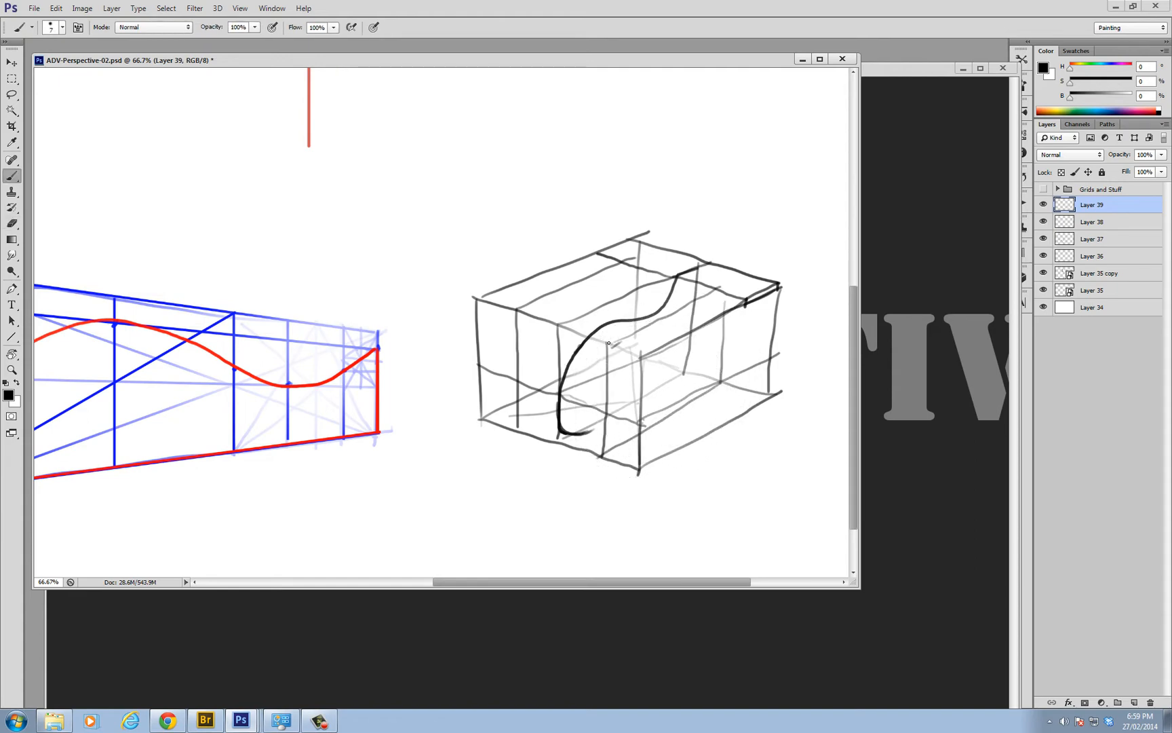
# Extend a guide upright to the top of the centre curve and carry cross lines over the front of the top face
pyautogui.moveTo(613, 340); pyautogui.dragTo(602, 464)
pyautogui.moveTo(519, 426); pyautogui.dragTo(555, 407)
pyautogui.moveTo(607, 315); pyautogui.dragTo(606, 415)
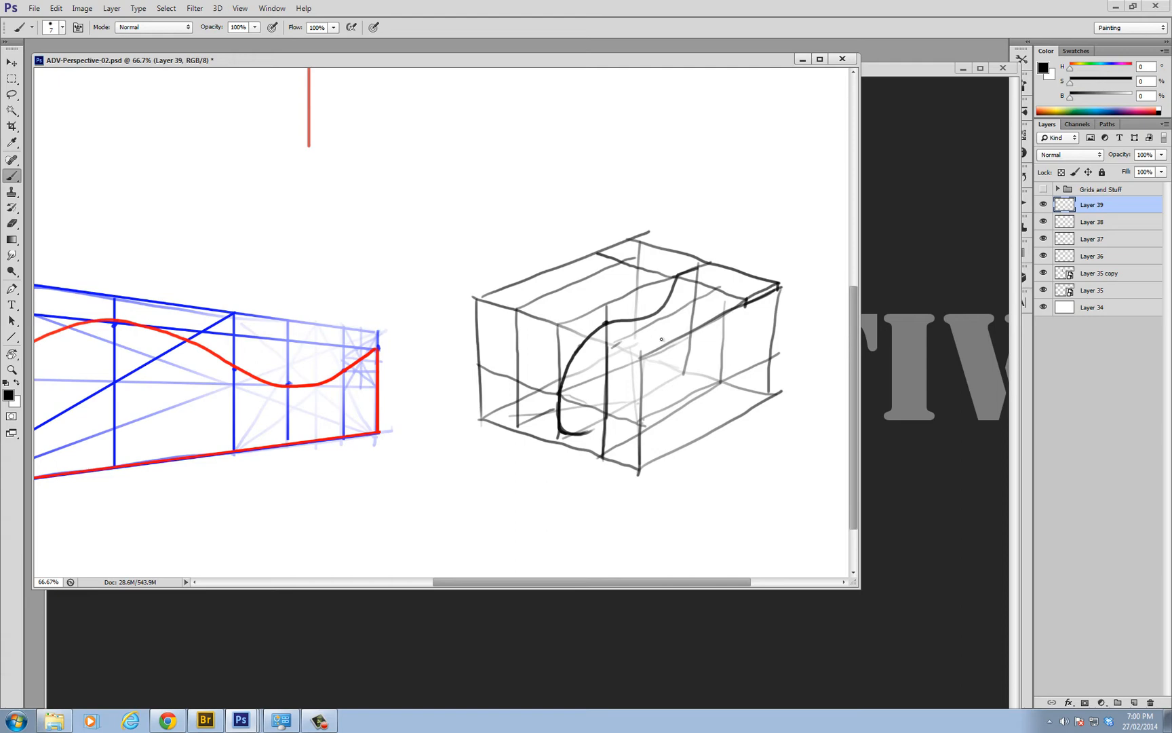
pyautogui.moveTo(670, 344); pyautogui.dragTo(489, 281)
pyautogui.moveTo(607, 305); pyautogui.dragTo(519, 277)
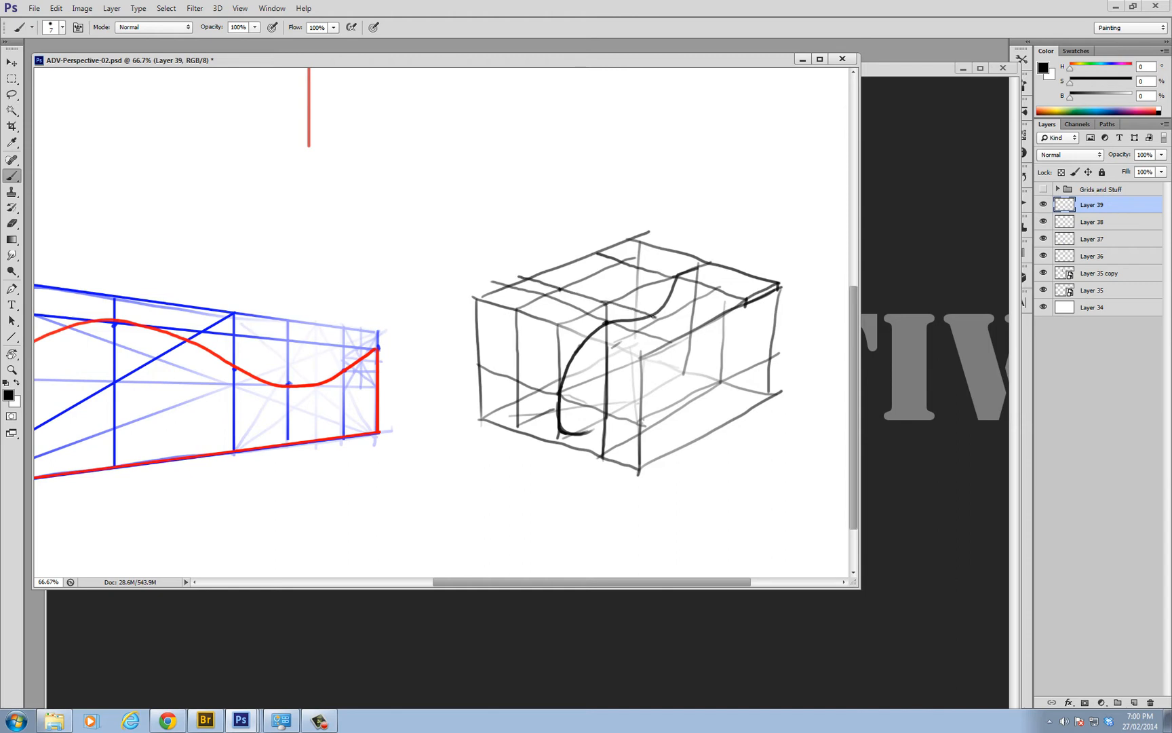
# Mark the transferred heights on both side guide planes and draw the front rise of the profile curve through them
pyautogui.moveTo(649, 318)
pyautogui.mouseDown()
pyautogui.moveTo(666, 322)
pyautogui.moveTo(609, 322)
pyautogui.mouseUp()
pyautogui.moveTo(561, 291); pyautogui.dragTo(562, 300)
pyautogui.moveTo(658, 318); pyautogui.dragTo(658, 337)
pyautogui.moveTo(655, 338); pyautogui.dragTo(663, 337)
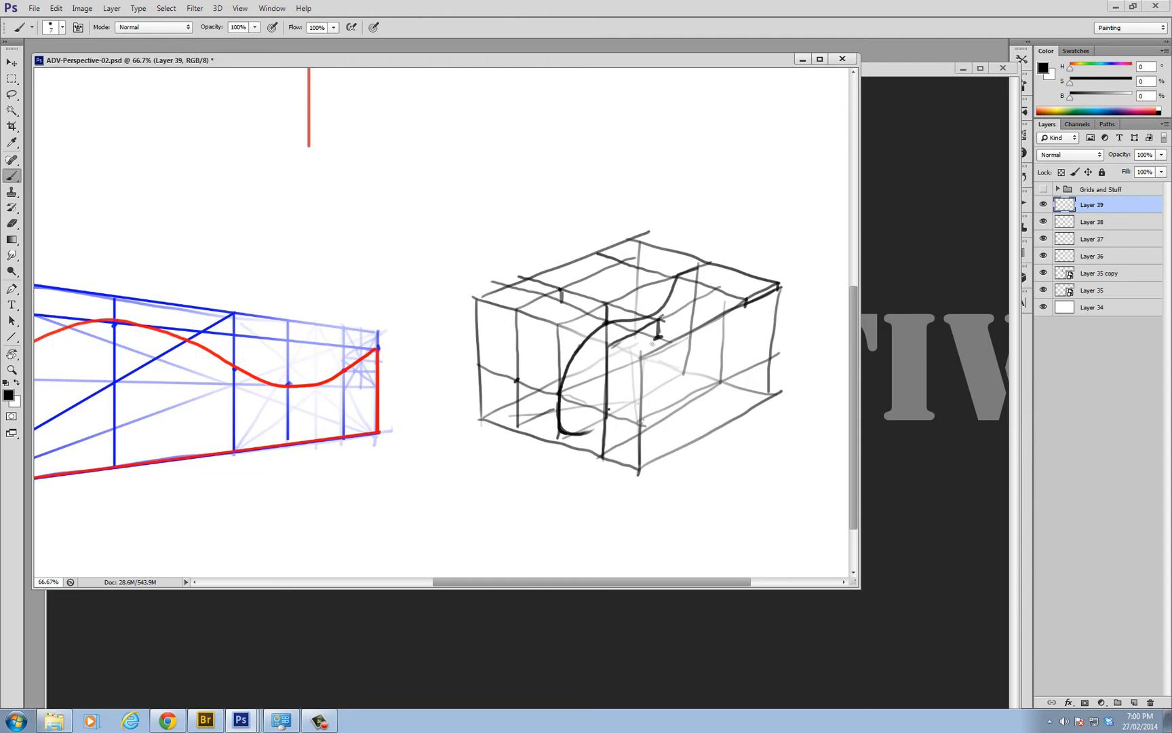
pyautogui.moveTo(659, 339)
pyautogui.mouseDown()
pyautogui.moveTo(617, 375)
pyautogui.moveTo(612, 410)
pyautogui.moveTo(629, 395)
pyautogui.moveTo(615, 390)
pyautogui.moveTo(662, 340)
pyautogui.mouseUp()
pyautogui.hotkey('ctrl', 'z')
pyautogui.moveTo(561, 300)
pyautogui.mouseDown()
pyautogui.moveTo(528, 333)
pyautogui.moveTo(517, 364)
pyautogui.moveTo(544, 316)
pyautogui.moveTo(514, 383)
pyautogui.mouseUp()
pyautogui.hotkey('ctrl', 'z')
pyautogui.moveTo(514, 381)
pyautogui.mouseDown()
pyautogui.moveTo(536, 332)
pyautogui.moveTo(573, 297)
pyautogui.mouseUp()
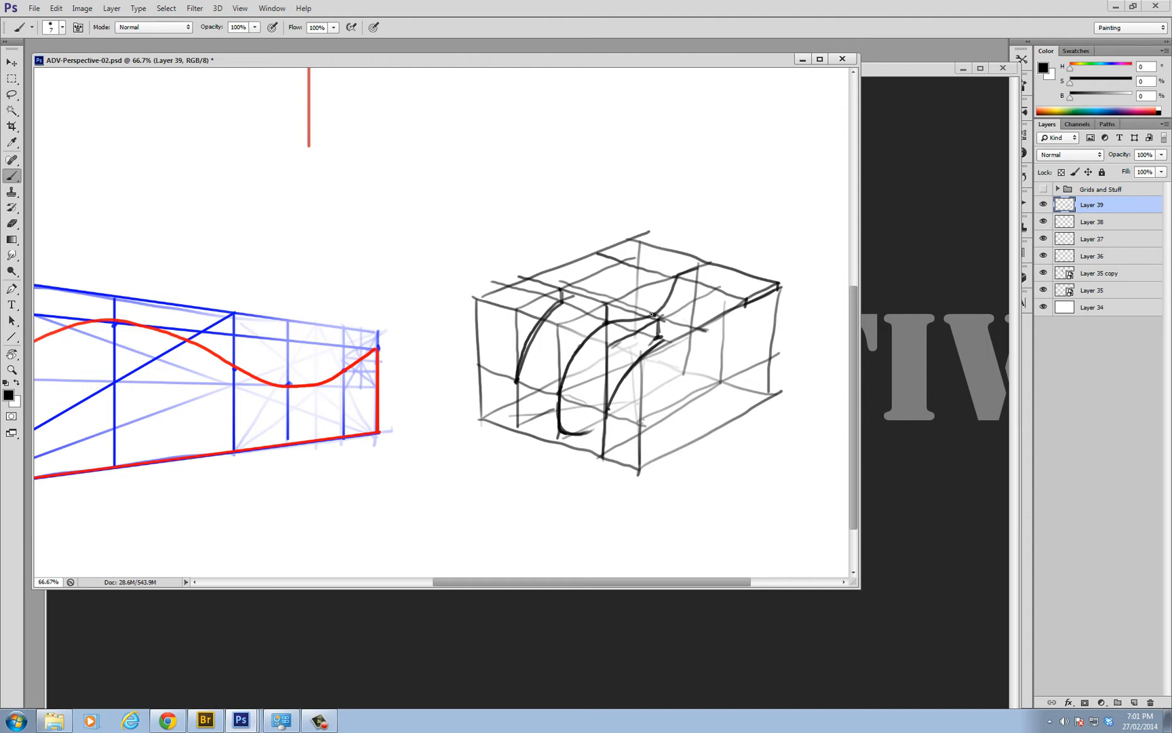
# Project the centre curve's low point across the top face and continue the left profile curve to its transferred height
pyautogui.moveTo(652, 314); pyautogui.dragTo(653, 285)
pyautogui.moveTo(571, 256); pyautogui.dragTo(742, 307)
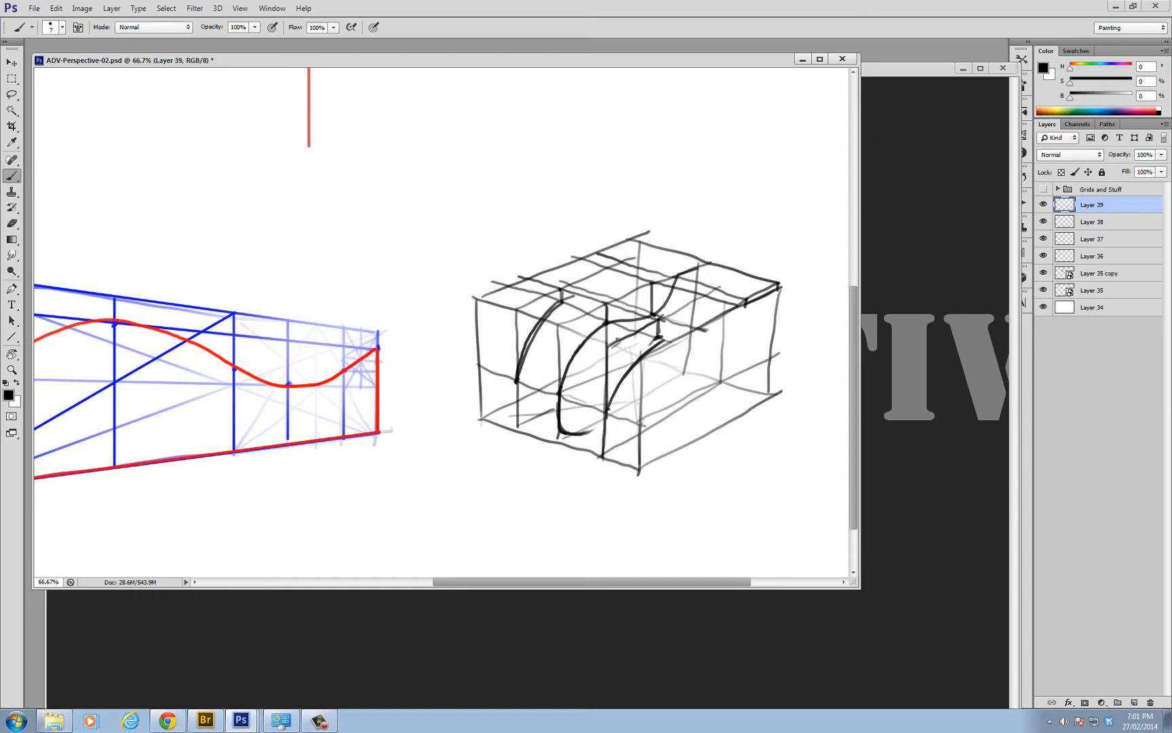
pyautogui.moveTo(556, 326); pyautogui.dragTo(627, 352)
pyautogui.hotkey('ctrl', 'z')
pyautogui.moveTo(560, 320)
pyautogui.mouseDown()
pyautogui.moveTo(611, 302)
pyautogui.moveTo(562, 326)
pyautogui.moveTo(608, 343)
pyautogui.moveTo(607, 359)
pyautogui.moveTo(561, 306)
pyautogui.moveTo(515, 307)
pyautogui.moveTo(613, 273)
pyautogui.moveTo(651, 283)
pyautogui.moveTo(605, 270)
pyautogui.moveTo(606, 302)
pyautogui.moveTo(585, 296)
pyautogui.moveTo(610, 299)
pyautogui.moveTo(560, 302)
pyautogui.mouseUp()
pyautogui.moveTo(586, 299); pyautogui.dragTo(600, 296)
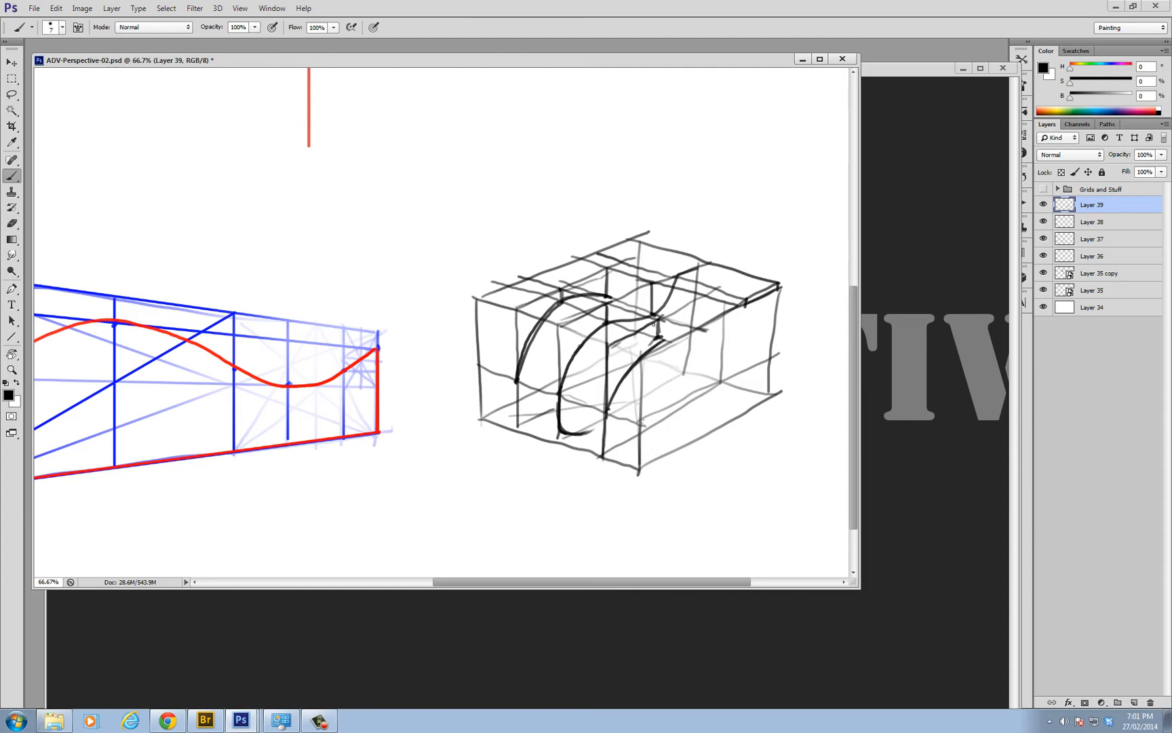
# Drop a height line on the right guide plane and continue its profile curve to the transferred low point
pyautogui.moveTo(653, 324); pyautogui.dragTo(668, 318)
pyautogui.moveTo(693, 299)
pyautogui.mouseDown()
pyautogui.moveTo(686, 332)
pyautogui.moveTo(700, 330)
pyautogui.moveTo(684, 333)
pyautogui.mouseUp()
pyautogui.moveTo(625, 299)
pyautogui.mouseDown()
pyautogui.moveTo(684, 327)
pyautogui.moveTo(607, 297)
pyautogui.mouseUp()
pyautogui.hotkey('ctrl', 'z')
pyautogui.keyDown('alt'); pyautogui.click(666, 315); pyautogui.keyUp('alt')
pyautogui.keyDown('alt'); pyautogui.click(631, 346); pyautogui.keyUp('alt')
pyautogui.keyDown('alt'); pyautogui.click(561, 407); pyautogui.keyUp('alt')
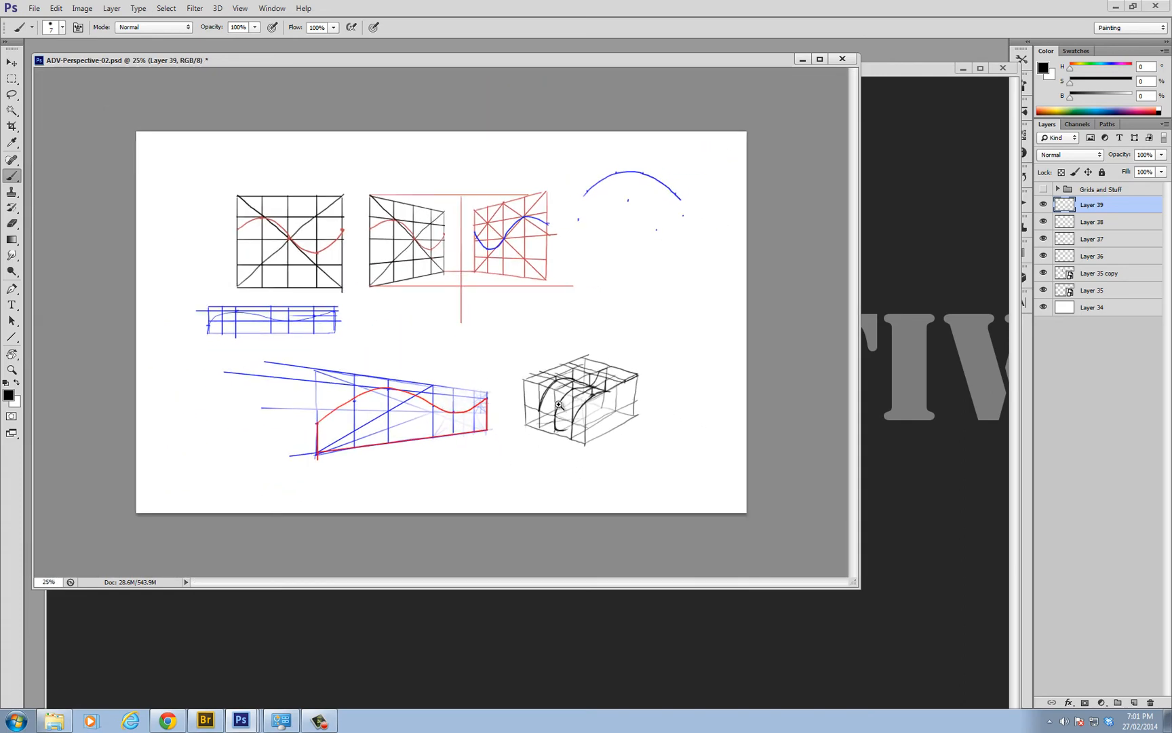
# Draw a cross guide along the box's base and curve the lower ends of both side profiles down to it
pyautogui.keyDown('ctrl'); pyautogui.click(560, 421); pyautogui.keyUp('ctrl')
pyautogui.keyDown('ctrl'); pyautogui.click(558, 420); pyautogui.keyUp('ctrl')
pyautogui.keyDown('ctrl'); pyautogui.click(557, 419); pyautogui.keyUp('ctrl')
pyautogui.moveTo(668, 479)
pyautogui.mouseDown()
pyautogui.moveTo(658, 373)
pyautogui.moveTo(640, 398)
pyautogui.moveTo(619, 399)
pyautogui.mouseUp()
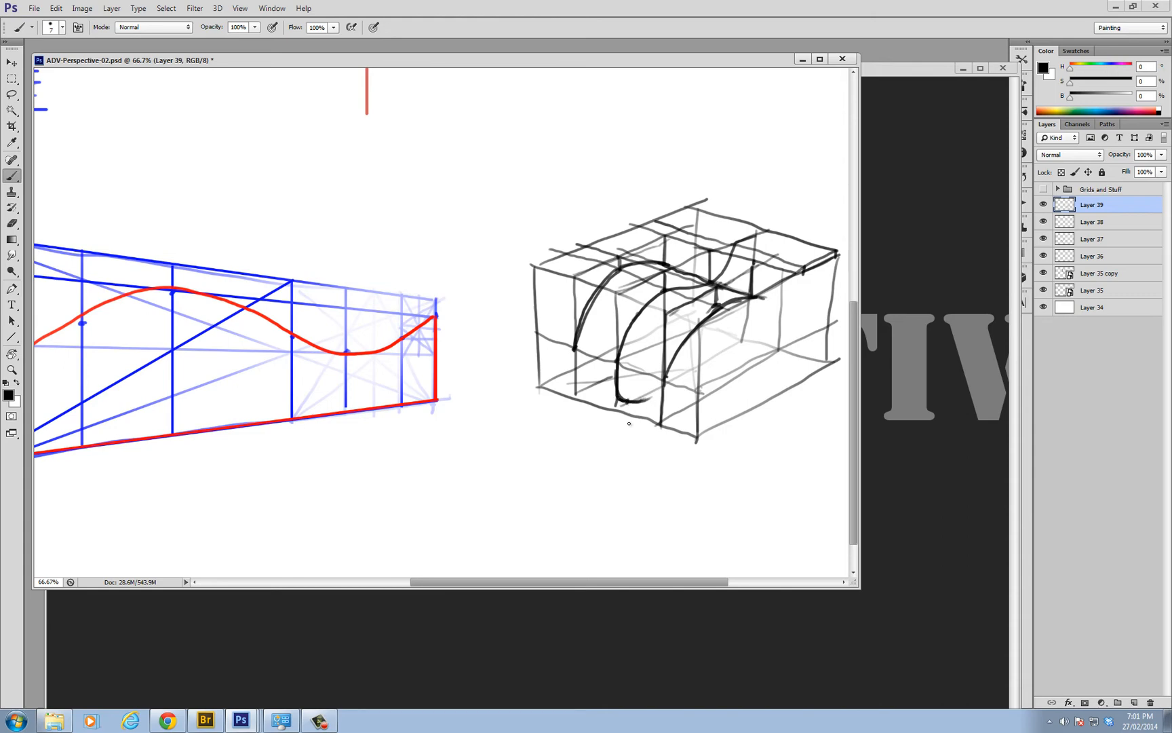
pyautogui.moveTo(701, 426); pyautogui.dragTo(553, 372)
pyautogui.moveTo(591, 384); pyautogui.dragTo(592, 394)
pyautogui.moveTo(666, 378)
pyautogui.mouseDown()
pyautogui.moveTo(666, 405)
pyautogui.moveTo(680, 413)
pyautogui.moveTo(665, 374)
pyautogui.mouseUp()
pyautogui.hotkey('ctrl', 'z')
pyautogui.moveTo(575, 346)
pyautogui.mouseDown()
pyautogui.moveTo(589, 385)
pyautogui.moveTo(651, 382)
pyautogui.moveTo(502, 388)
pyautogui.mouseUp()
pyautogui.hotkey('ctrl', 'z')
pyautogui.keyDown('ctrl'); pyautogui.click(631, 381); pyautogui.keyUp('ctrl')
pyautogui.keyDown('ctrl'); pyautogui.click(633, 380); pyautogui.keyUp('ctrl')
# In full-screen view, darken the right profile's base line to the back and add a short cross line at its front shoulder
pyautogui.press('f')
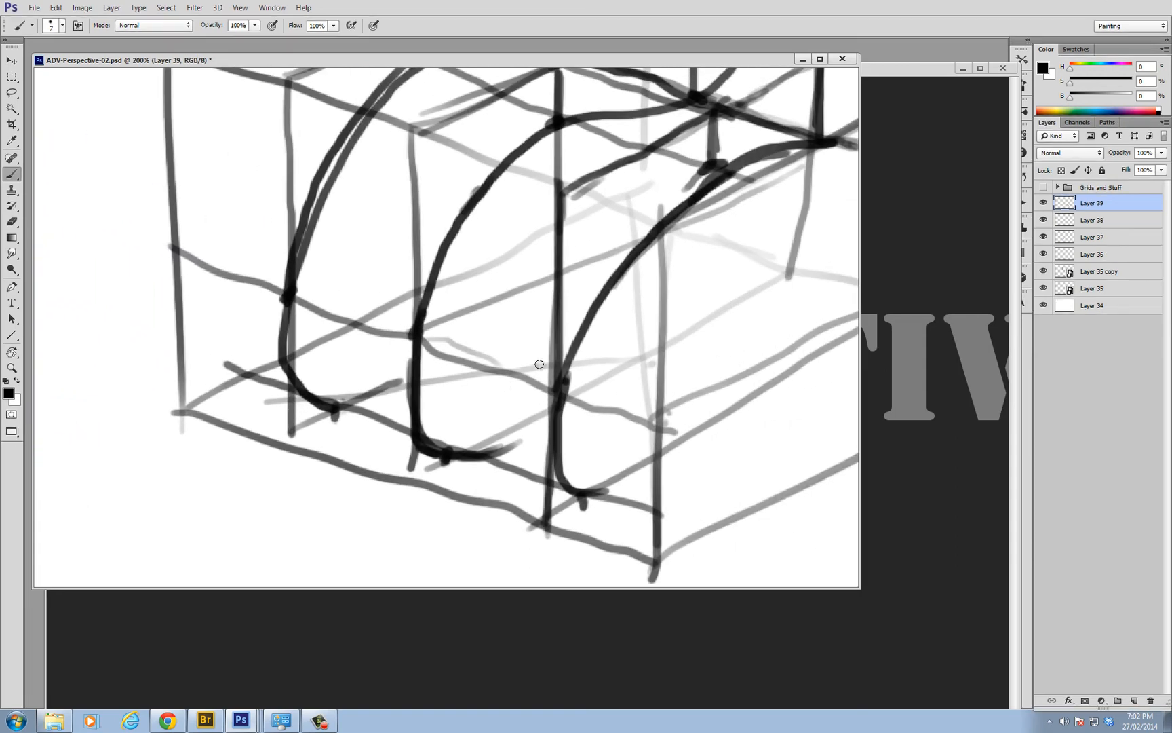
pyautogui.keyDown('alt'); pyautogui.click(538, 319); pyautogui.keyUp('alt')
pyautogui.moveTo(547, 324); pyautogui.dragTo(526, 375)
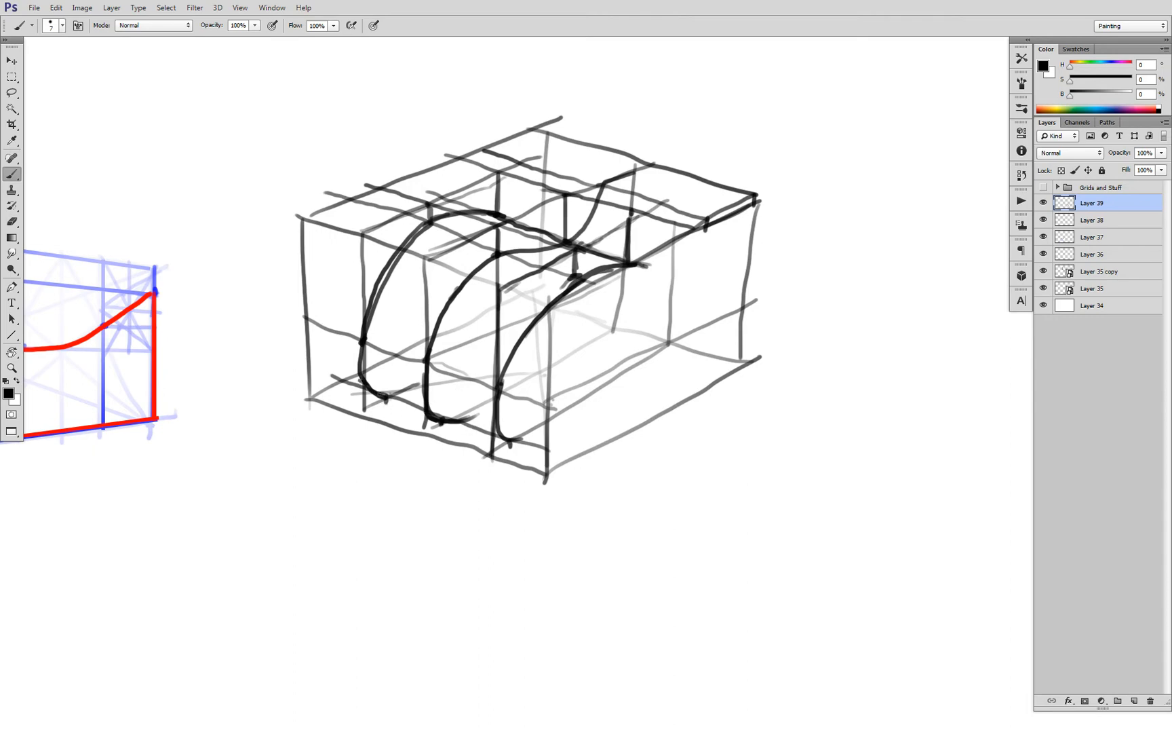
pyautogui.moveTo(370, 385)
pyautogui.mouseDown()
pyautogui.moveTo(446, 425)
pyautogui.moveTo(517, 441)
pyautogui.moveTo(674, 341)
pyautogui.mouseUp()
pyautogui.hotkey('ctrl', 'z')
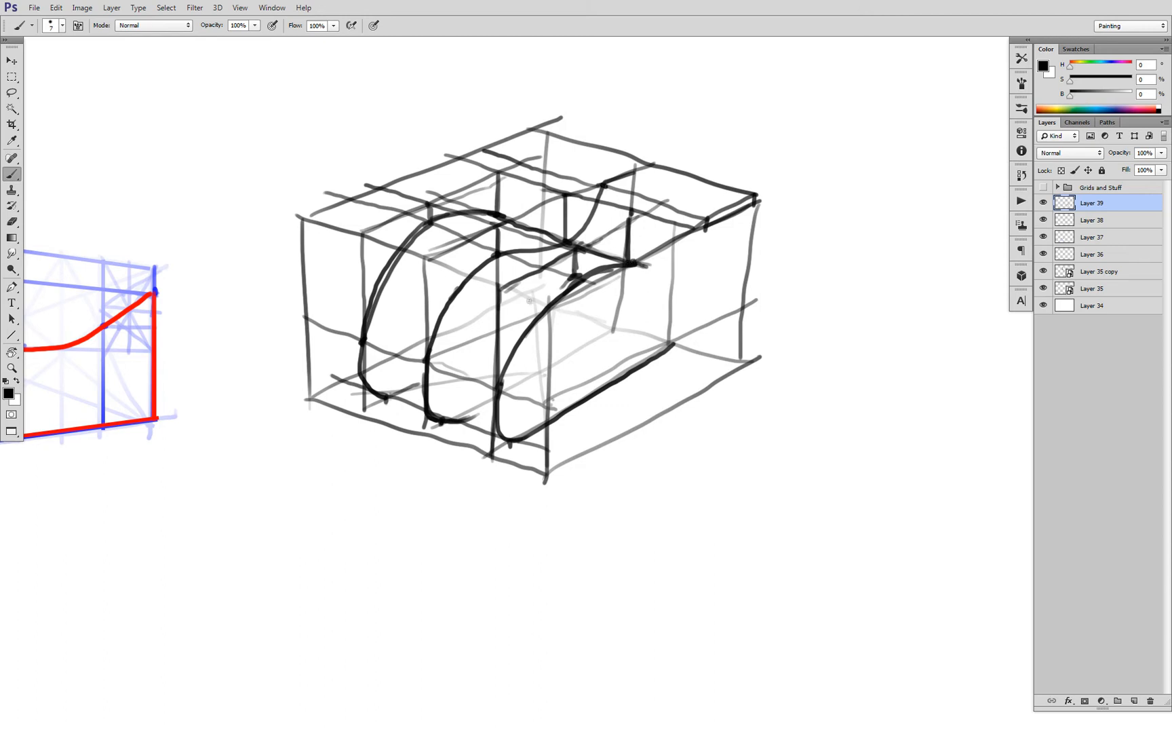
pyautogui.moveTo(500, 289)
pyautogui.mouseDown()
pyautogui.moveTo(553, 306)
pyautogui.moveTo(477, 279)
pyautogui.mouseUp()
pyautogui.moveTo(605, 184)
pyautogui.mouseDown()
pyautogui.moveTo(652, 161)
pyautogui.moveTo(605, 192)
pyautogui.moveTo(612, 150)
pyautogui.moveTo(637, 156)
pyautogui.moveTo(581, 180)
pyautogui.mouseUp()
pyautogui.moveTo(668, 166)
pyautogui.mouseDown()
pyautogui.moveTo(617, 208)
pyautogui.moveTo(621, 193)
pyautogui.moveTo(582, 197)
pyautogui.mouseUp()
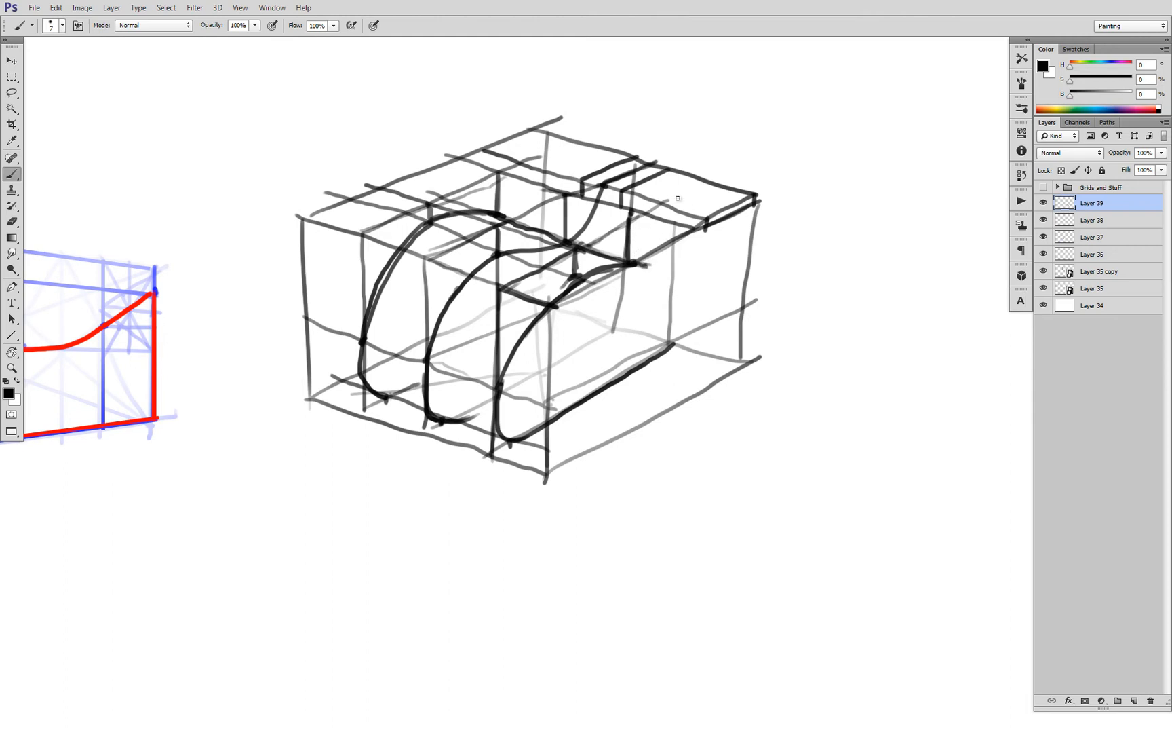
pyautogui.moveTo(707, 175); pyautogui.dragTo(660, 212)
pyautogui.hotkey('ctrl', 'alt', 'z')
pyautogui.hotkey('ctrl', 'alt', 'z')
pyautogui.hotkey('ctrl', 'alt', 'z')
pyautogui.hotkey('ctrl', 'alt', 'z')
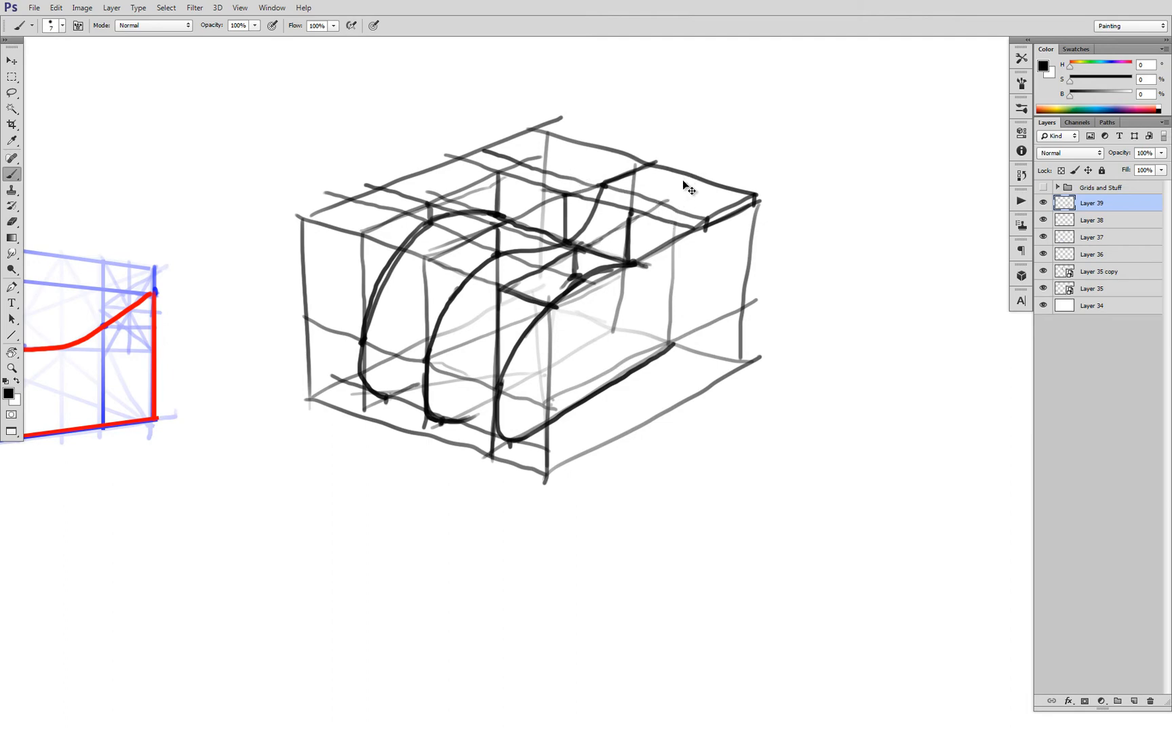
# Draw a receding guide on the top face and the rear upward sweep of the right profile curve to meet it
pyautogui.moveTo(692, 175)
pyautogui.mouseDown()
pyautogui.moveTo(657, 198)
pyautogui.moveTo(657, 216)
pyautogui.mouseUp()
pyautogui.moveTo(603, 186); pyautogui.dragTo(596, 207)
pyautogui.moveTo(655, 213); pyautogui.dragTo(638, 263)
pyautogui.moveTo(635, 265)
pyautogui.mouseDown()
pyautogui.moveTo(661, 227)
pyautogui.moveTo(656, 212)
pyautogui.moveTo(630, 263)
pyautogui.moveTo(658, 207)
pyautogui.mouseUp()
pyautogui.hotkey('ctrl', 'z')
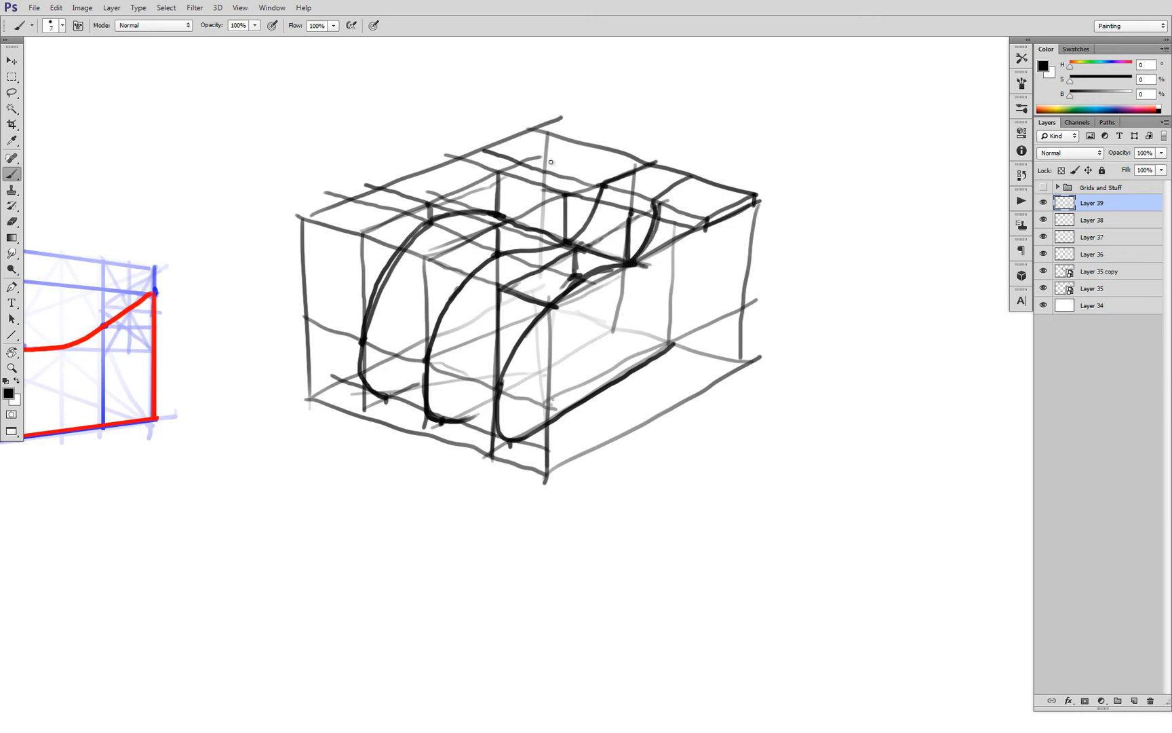
# Add a matching receding guide on the top face and draw the rear upward sweep of the left profile curve
pyautogui.moveTo(500, 172); pyautogui.dragTo(585, 138)
pyautogui.moveTo(527, 166)
pyautogui.mouseDown()
pyautogui.moveTo(529, 222)
pyautogui.moveTo(528, 185)
pyautogui.mouseUp()
pyautogui.moveTo(648, 201)
pyautogui.mouseDown()
pyautogui.moveTo(583, 181)
pyautogui.moveTo(499, 216)
pyautogui.moveTo(538, 163)
pyautogui.mouseUp()
pyautogui.hotkey('ctrl', 'z')
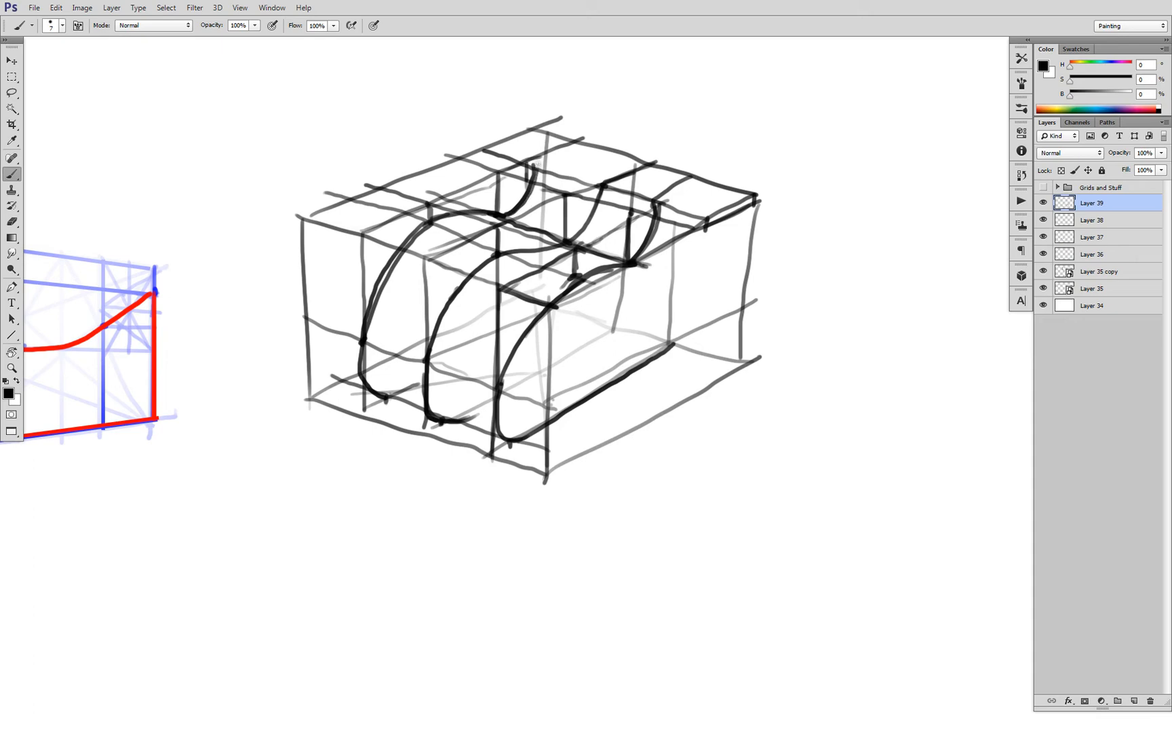
pyautogui.keyDown('alt'); pyautogui.click(618, 241); pyautogui.keyUp('alt')
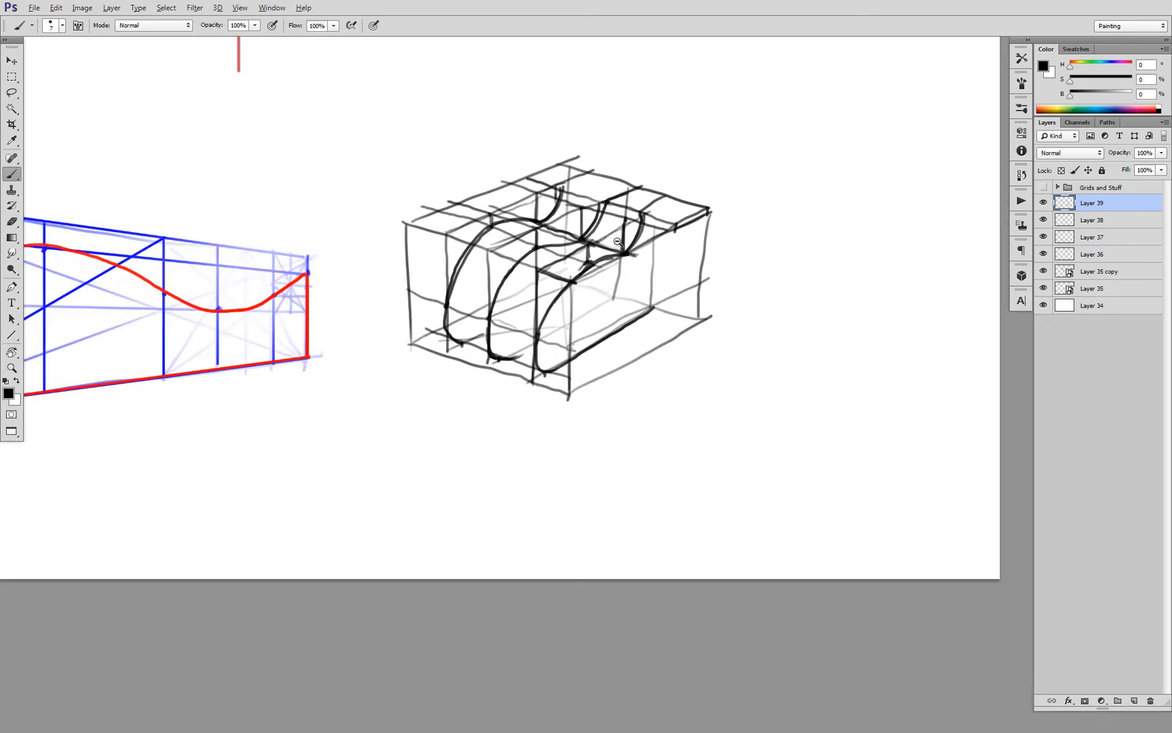
pyautogui.keyDown('alt'); pyautogui.click(617, 242); pyautogui.keyUp('alt')
pyautogui.keyDown('alt'); pyautogui.click(618, 242); pyautogui.keyUp('alt')
pyautogui.keyDown('alt'); pyautogui.click(617, 242); pyautogui.keyUp('alt')
pyautogui.keyDown('ctrl'); pyautogui.click(622, 247); pyautogui.keyUp('ctrl')
pyautogui.keyDown('ctrl'); pyautogui.click(622, 249); pyautogui.keyUp('ctrl')
pyautogui.keyDown('ctrl'); pyautogui.click(622, 249); pyautogui.keyUp('ctrl')
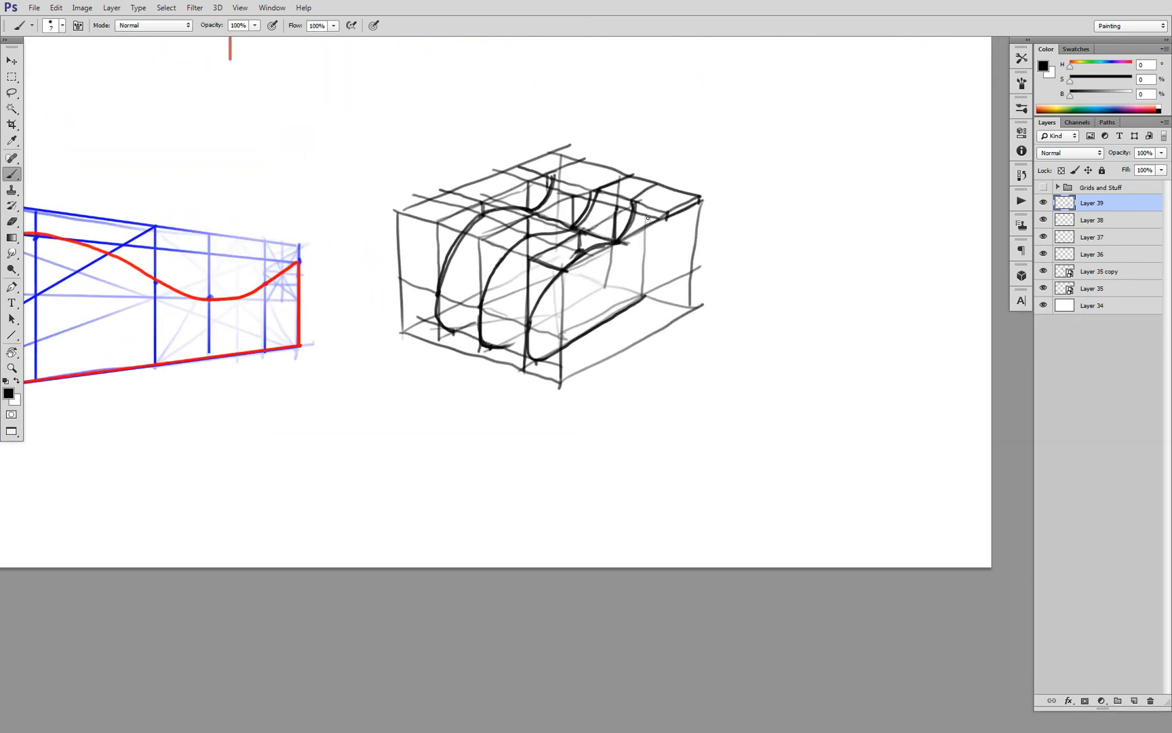
pyautogui.moveTo(648, 218); pyautogui.dragTo(642, 301)
pyautogui.moveTo(639, 210); pyautogui.dragTo(659, 219)
pyautogui.hotkey('ctrl', 'alt', 'z')
pyautogui.hotkey('ctrl', 'alt', 'z')
pyautogui.hotkey('ctrl', 'alt', 'z')
# Outline the flat rear ledge on the top face with heavy lines across the tops of the three profiles and around its edges
pyautogui.moveTo(587, 211); pyautogui.dragTo(571, 224)
pyautogui.moveTo(543, 175)
pyautogui.mouseDown()
pyautogui.moveTo(658, 209)
pyautogui.moveTo(577, 196)
pyautogui.moveTo(661, 222)
pyautogui.moveTo(743, 228)
pyautogui.mouseUp()
pyautogui.moveTo(641, 169); pyautogui.dragTo(709, 144)
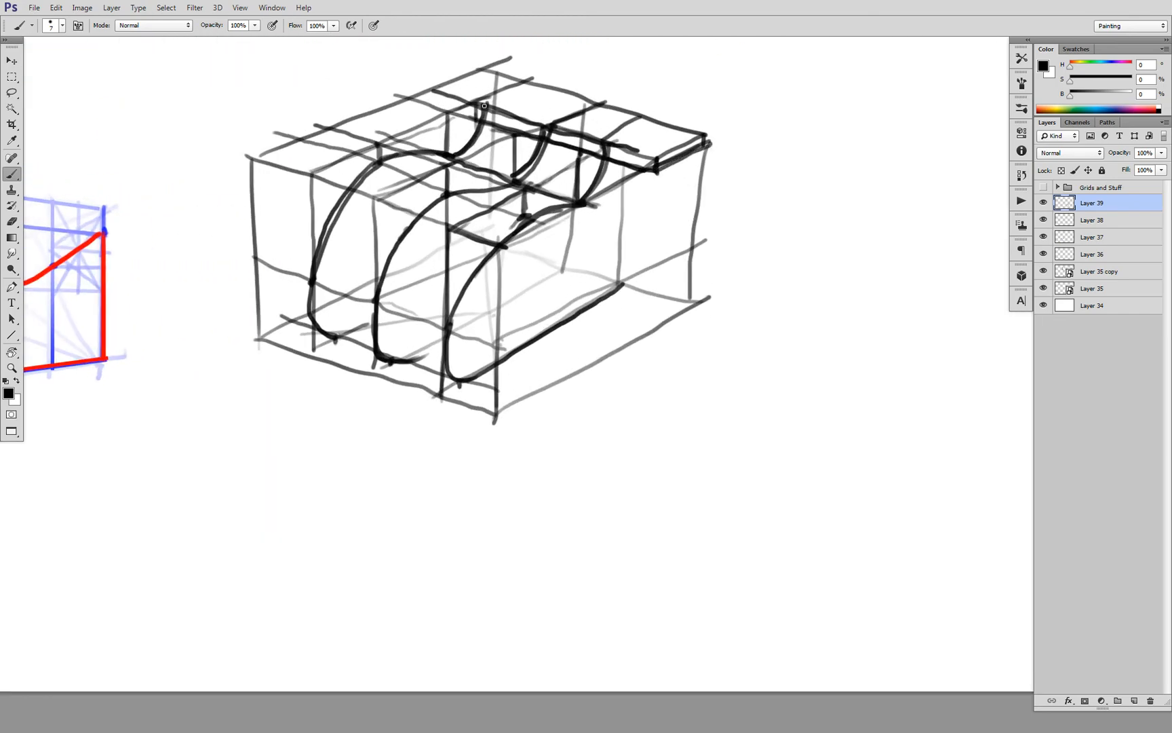
pyautogui.moveTo(484, 106)
pyautogui.mouseDown()
pyautogui.moveTo(426, 90)
pyautogui.moveTo(471, 116)
pyautogui.moveTo(456, 90)
pyautogui.moveTo(440, 89)
pyautogui.moveTo(494, 63)
pyautogui.moveTo(596, 102)
pyautogui.mouseUp()
# Draw the form's rear vertical edge below the ledge and darken the front base edge joining the three profiles
pyautogui.keyDown('ctrl'); pyautogui.keyDown('alt'); pyautogui.click(685, 182); pyautogui.keyUp('alt'); pyautogui.keyUp('ctrl')
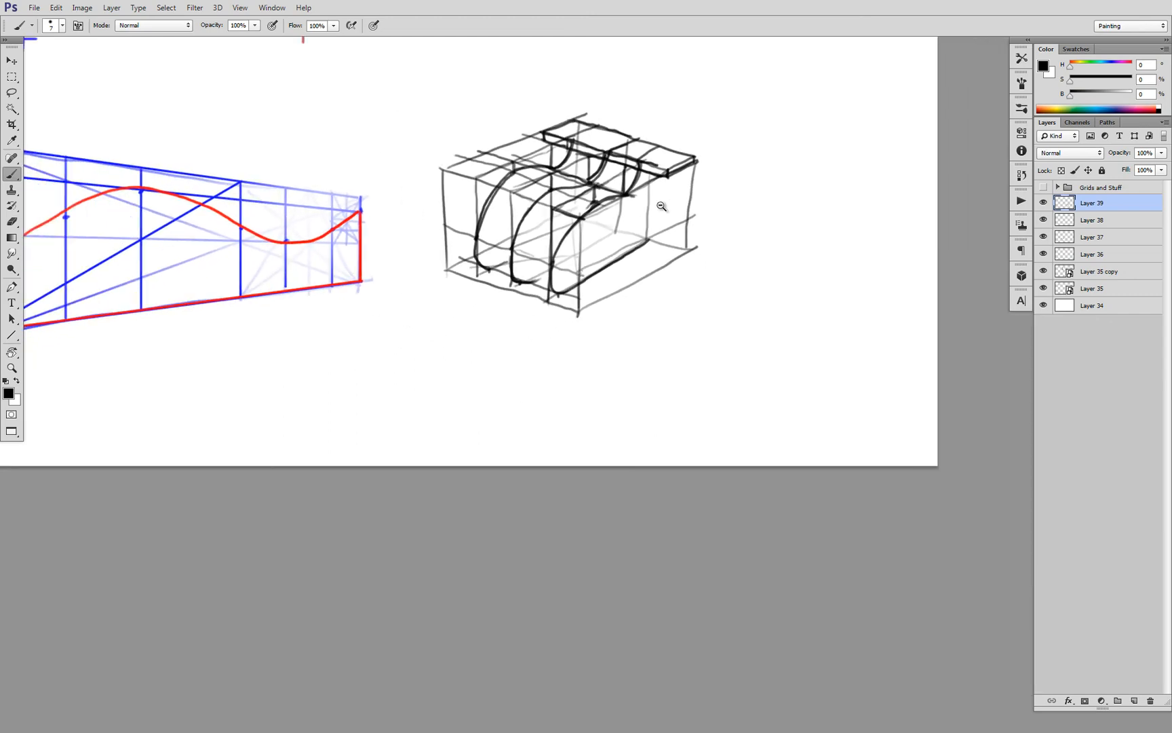
pyautogui.keyDown('ctrl'); pyautogui.click(650, 194); pyautogui.keyUp('ctrl')
pyautogui.moveTo(656, 157)
pyautogui.mouseDown()
pyautogui.moveTo(645, 270)
pyautogui.moveTo(656, 167)
pyautogui.mouseUp()
pyautogui.keyDown('ctrl'); pyautogui.keyDown('alt'); pyautogui.click(646, 202); pyautogui.keyUp('alt'); pyautogui.keyUp('ctrl')
pyautogui.keyDown('ctrl'); pyautogui.keyDown('alt'); pyautogui.click(645, 204); pyautogui.keyUp('alt'); pyautogui.keyUp('ctrl')
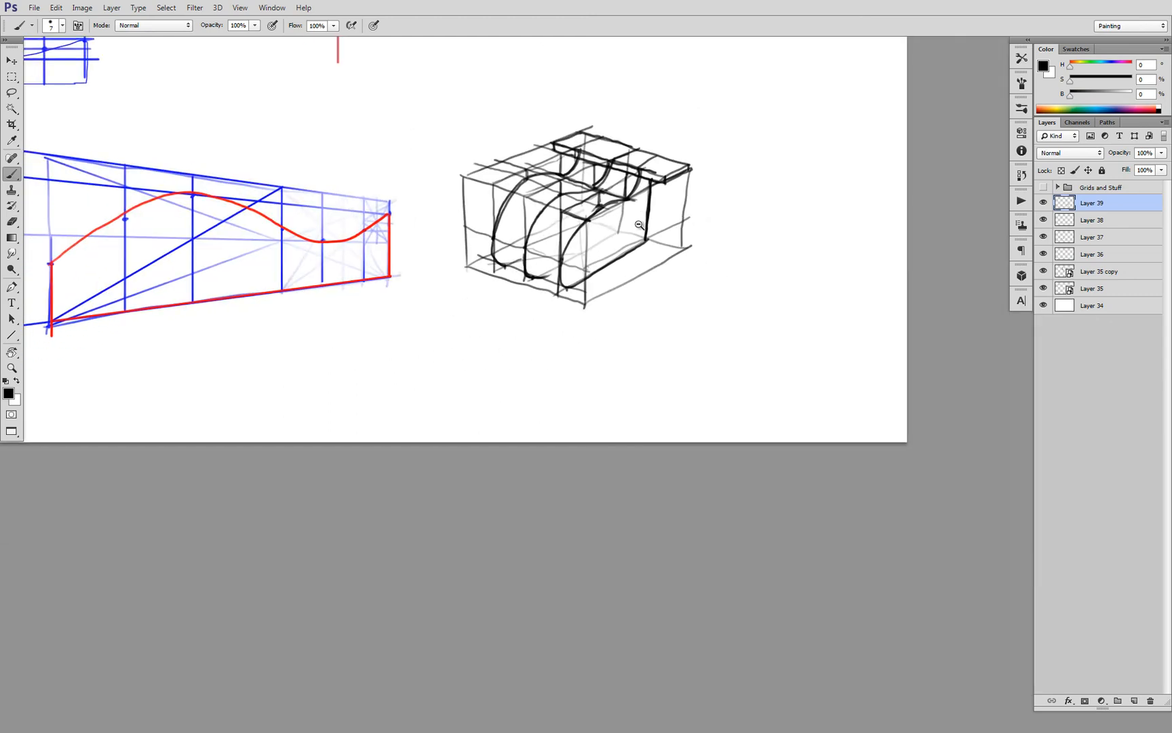
pyautogui.keyDown('ctrl'); pyautogui.keyDown('alt'); pyautogui.click(642, 217); pyautogui.keyUp('alt'); pyautogui.keyUp('ctrl')
pyautogui.keyDown('ctrl'); pyautogui.click(578, 248); pyautogui.keyUp('ctrl')
pyautogui.keyDown('ctrl'); pyautogui.click(577, 249); pyautogui.keyUp('ctrl')
pyautogui.keyDown('ctrl'); pyautogui.click(580, 251); pyautogui.keyUp('ctrl')
pyautogui.moveTo(522, 221)
pyautogui.mouseDown()
pyautogui.moveTo(521, 251)
pyautogui.moveTo(637, 297)
pyautogui.mouseUp()
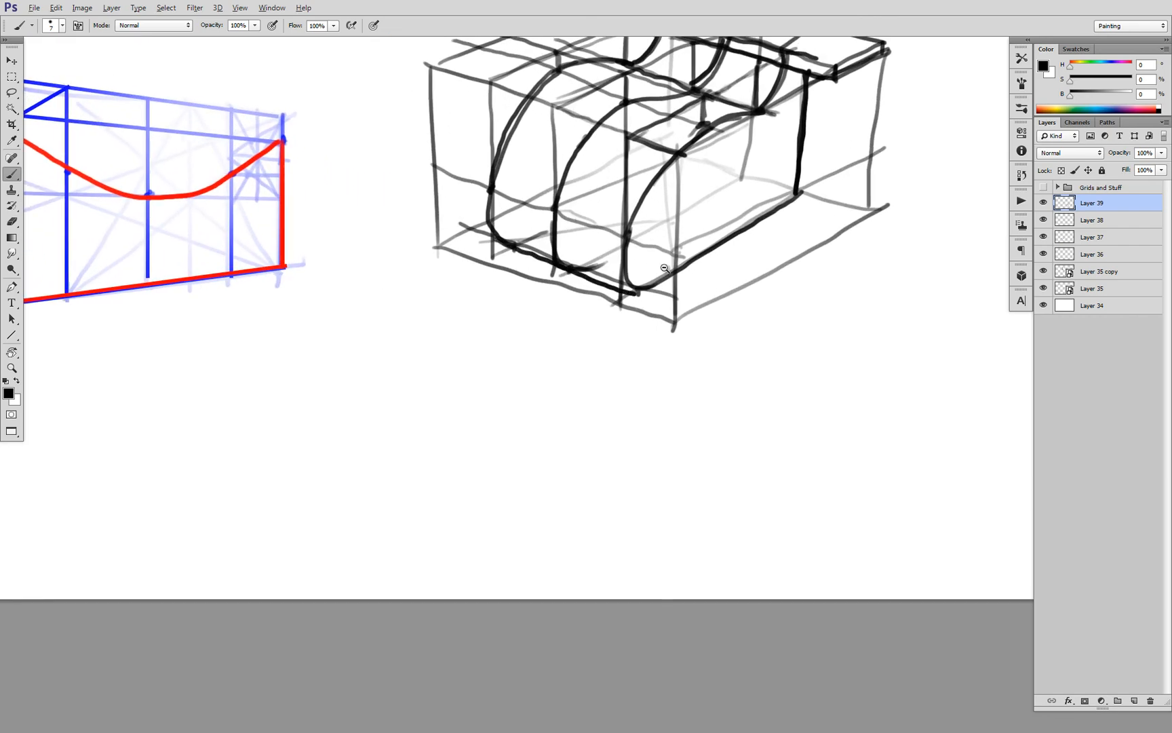
# Look over the curved box form alongside the other perspective sketches on the sheet
pyautogui.keyDown('ctrl'); pyautogui.keyDown('alt'); pyautogui.click(667, 272); pyautogui.keyUp('alt'); pyautogui.keyUp('ctrl')
pyautogui.keyDown('ctrl'); pyautogui.keyDown('alt'); pyautogui.click(667, 273); pyautogui.keyUp('alt'); pyautogui.keyUp('ctrl')
pyautogui.keyDown('ctrl'); pyautogui.keyDown('alt'); pyautogui.click(667, 273); pyautogui.keyUp('alt'); pyautogui.keyUp('ctrl')
pyautogui.keyDown('ctrl'); pyautogui.keyDown('alt'); pyautogui.click(667, 274); pyautogui.keyUp('alt'); pyautogui.keyUp('ctrl')
pyautogui.keyDown('ctrl'); pyautogui.keyDown('alt'); pyautogui.click(667, 274); pyautogui.keyUp('alt'); pyautogui.keyUp('ctrl')
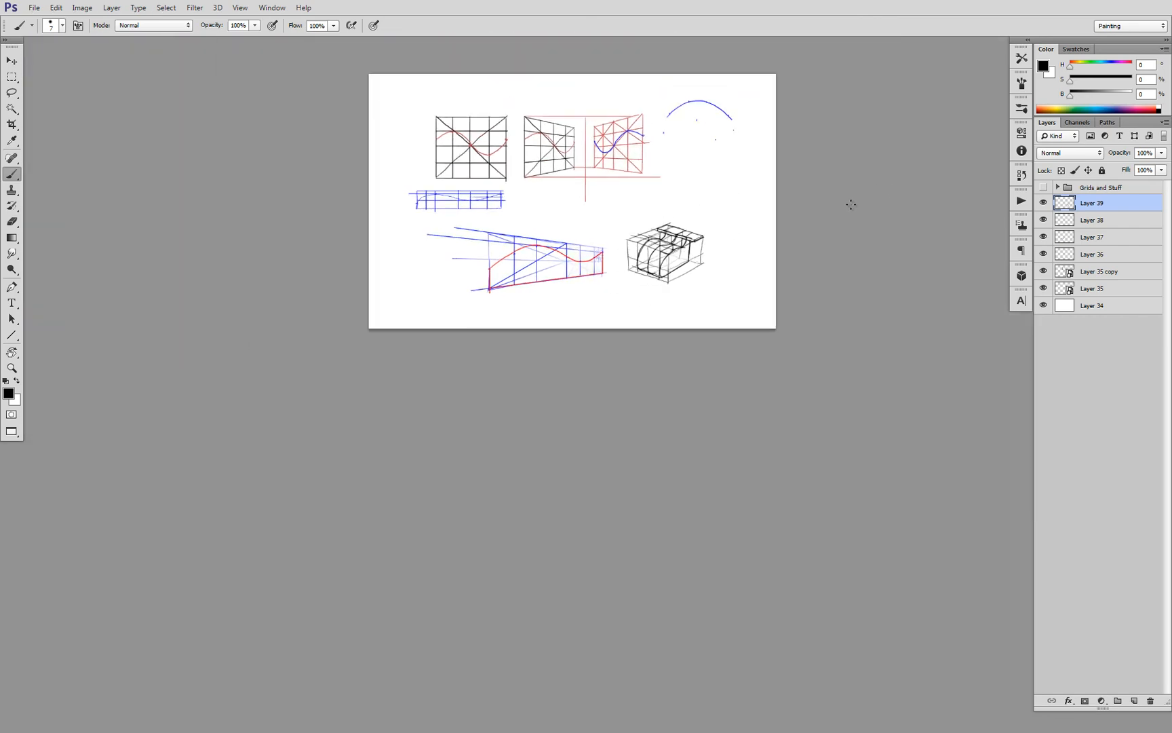
pyautogui.keyDown('ctrl'); pyautogui.click(681, 260); pyautogui.keyUp('ctrl')
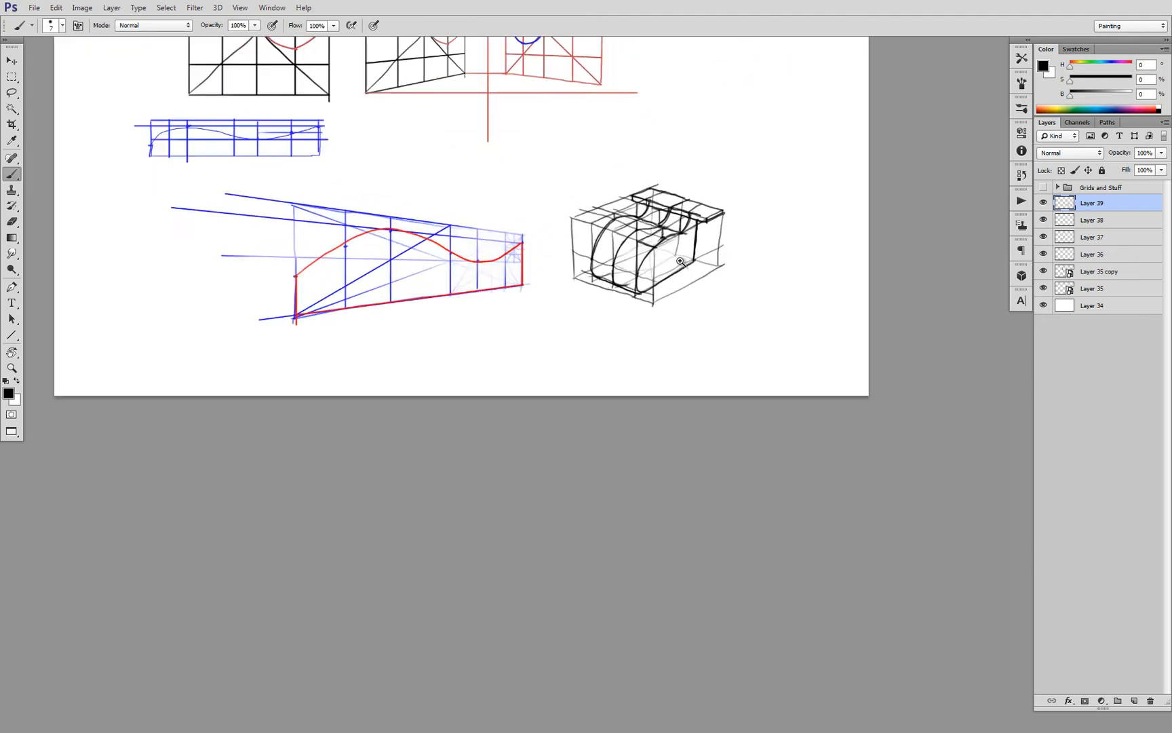
pyautogui.keyDown('ctrl'); pyautogui.click(681, 261); pyautogui.keyUp('ctrl')
pyautogui.keyDown('ctrl'); pyautogui.click(679, 259); pyautogui.keyUp('ctrl')
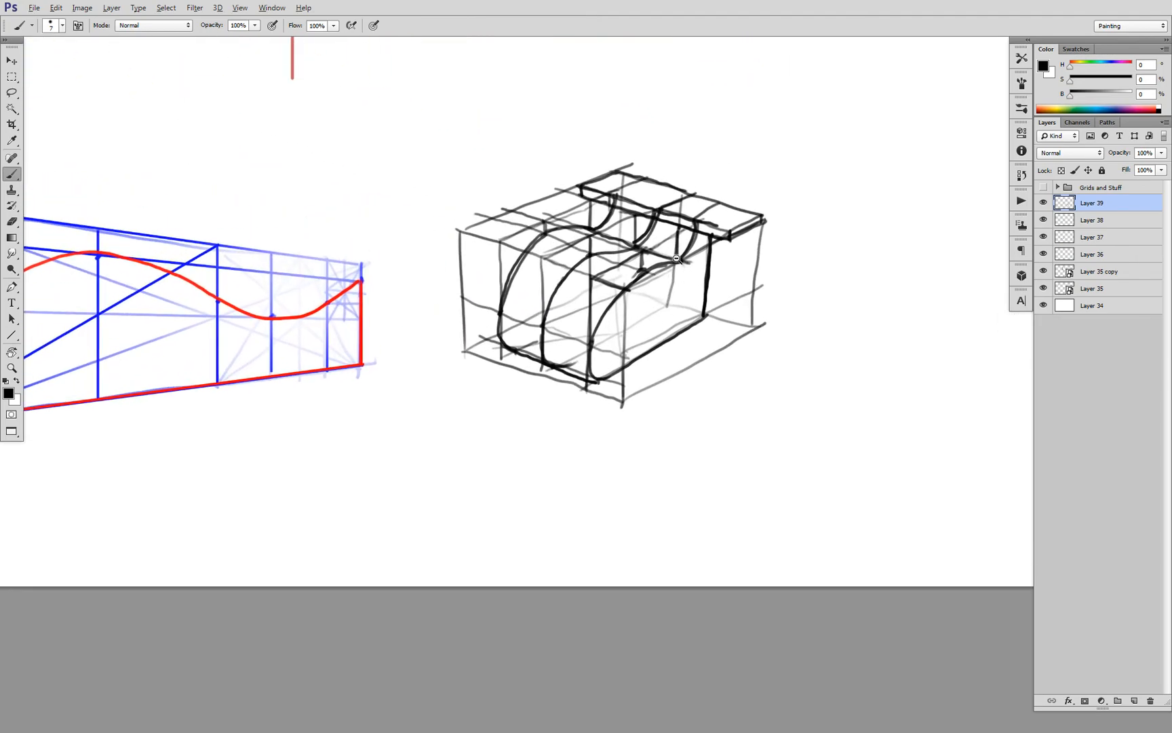
pyautogui.keyDown('ctrl'); pyautogui.keyDown('alt'); pyautogui.click(676, 258); pyautogui.keyUp('alt'); pyautogui.keyUp('ctrl')
pyautogui.keyDown('ctrl'); pyautogui.keyDown('alt'); pyautogui.click(677, 258); pyautogui.keyUp('alt'); pyautogui.keyUp('ctrl')
# Draw a flat side view of the form above the box, with its dome, dip, raised rear ledge, slanted back and base line
pyautogui.moveTo(694, 228); pyautogui.dragTo(685, 288)
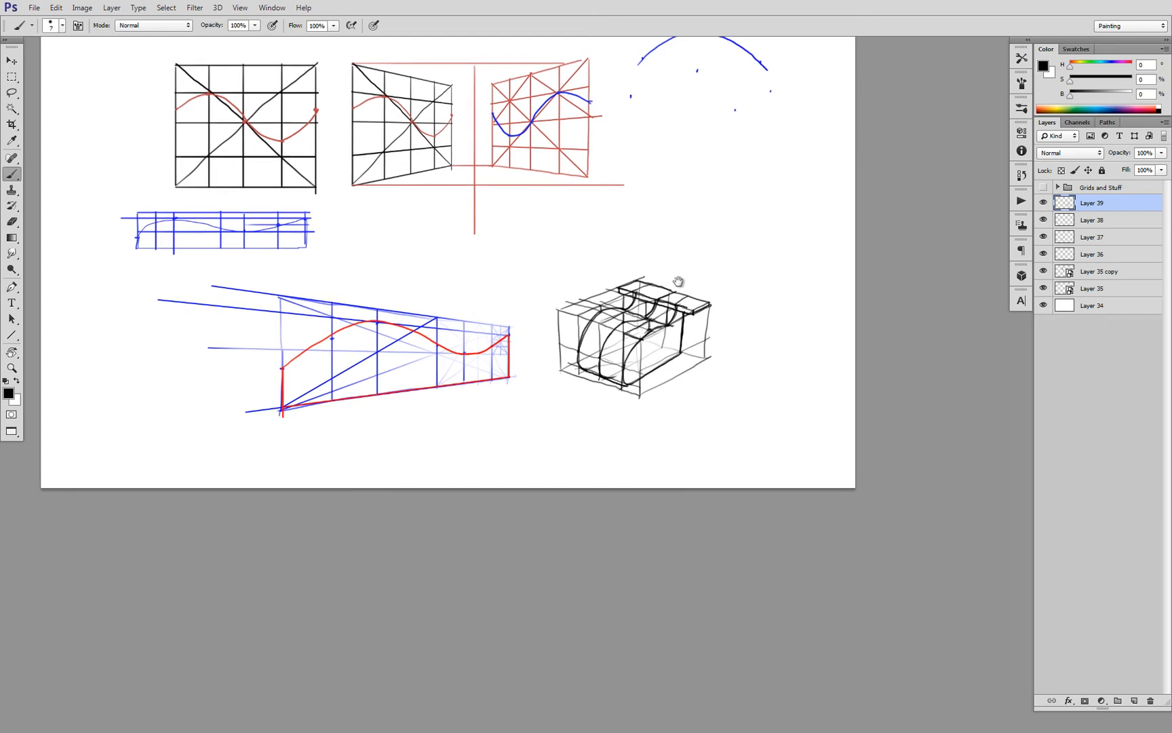
pyautogui.keyDown('ctrl'); pyautogui.click(677, 297); pyautogui.keyUp('ctrl')
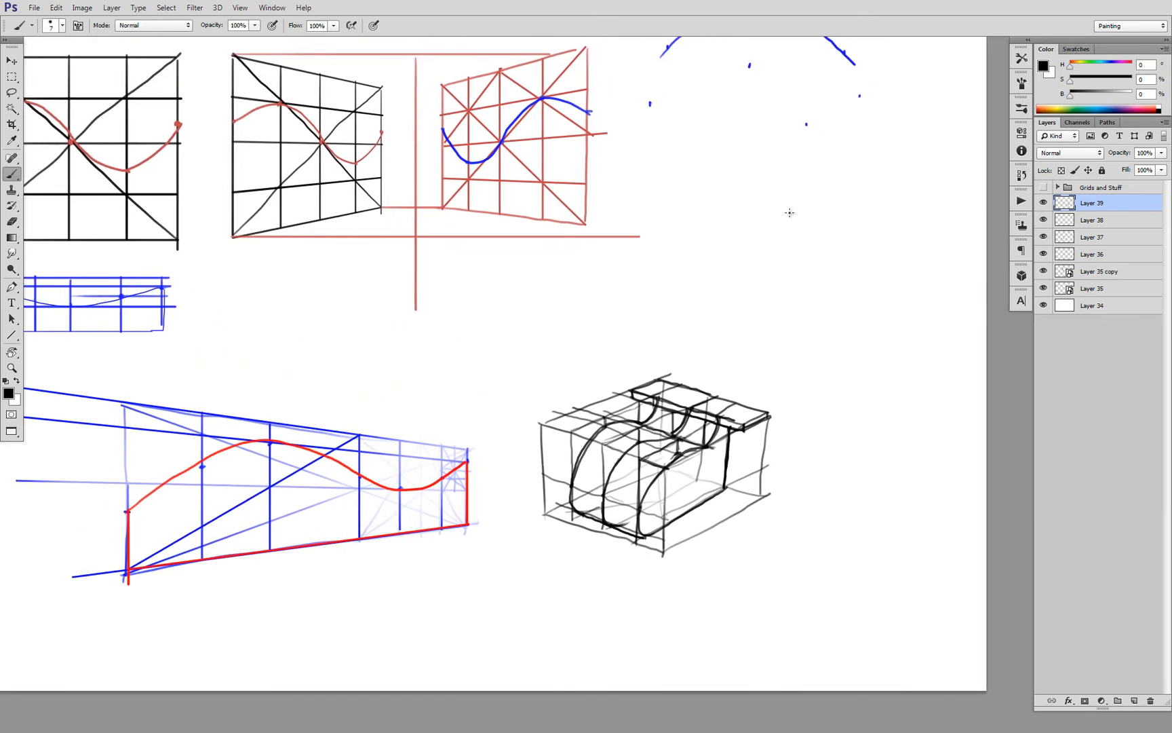
pyautogui.moveTo(816, 242)
pyautogui.mouseDown()
pyautogui.moveTo(773, 213)
pyautogui.moveTo(722, 209)
pyautogui.moveTo(685, 223)
pyautogui.moveTo(657, 278)
pyautogui.mouseUp()
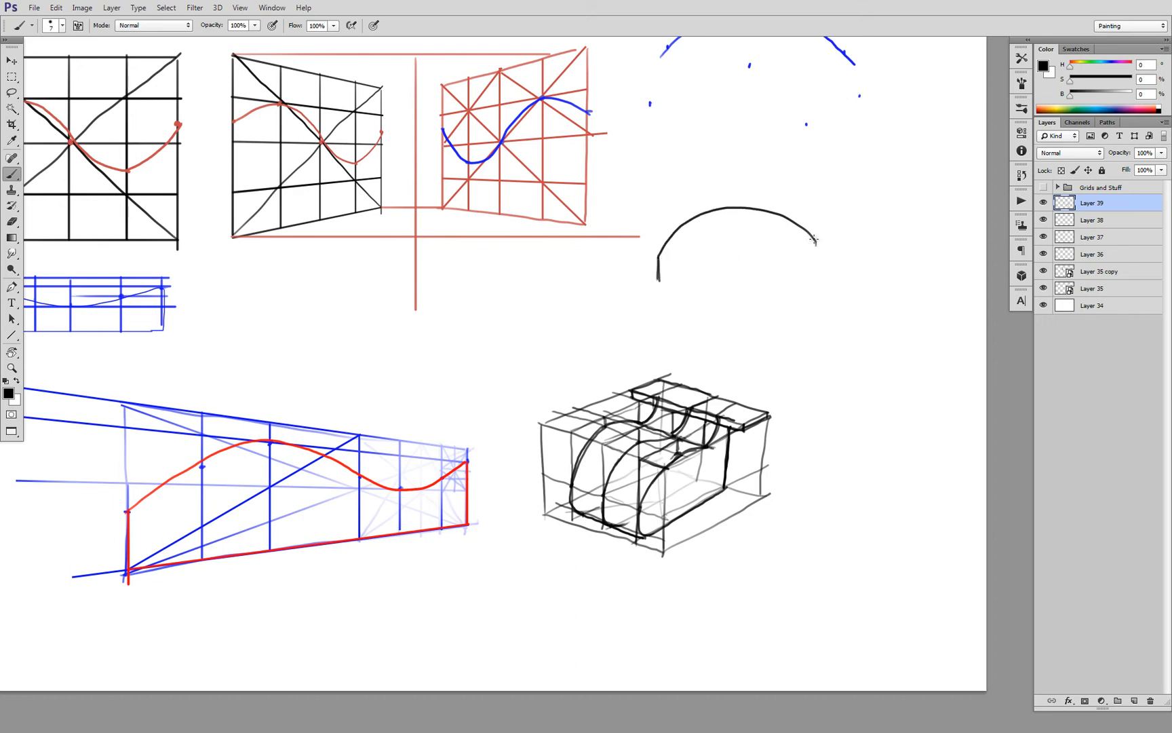
pyautogui.moveTo(811, 238)
pyautogui.mouseDown()
pyautogui.moveTo(863, 213)
pyautogui.moveTo(911, 213)
pyautogui.moveTo(879, 218)
pyautogui.moveTo(909, 221)
pyautogui.moveTo(900, 285)
pyautogui.mouseUp()
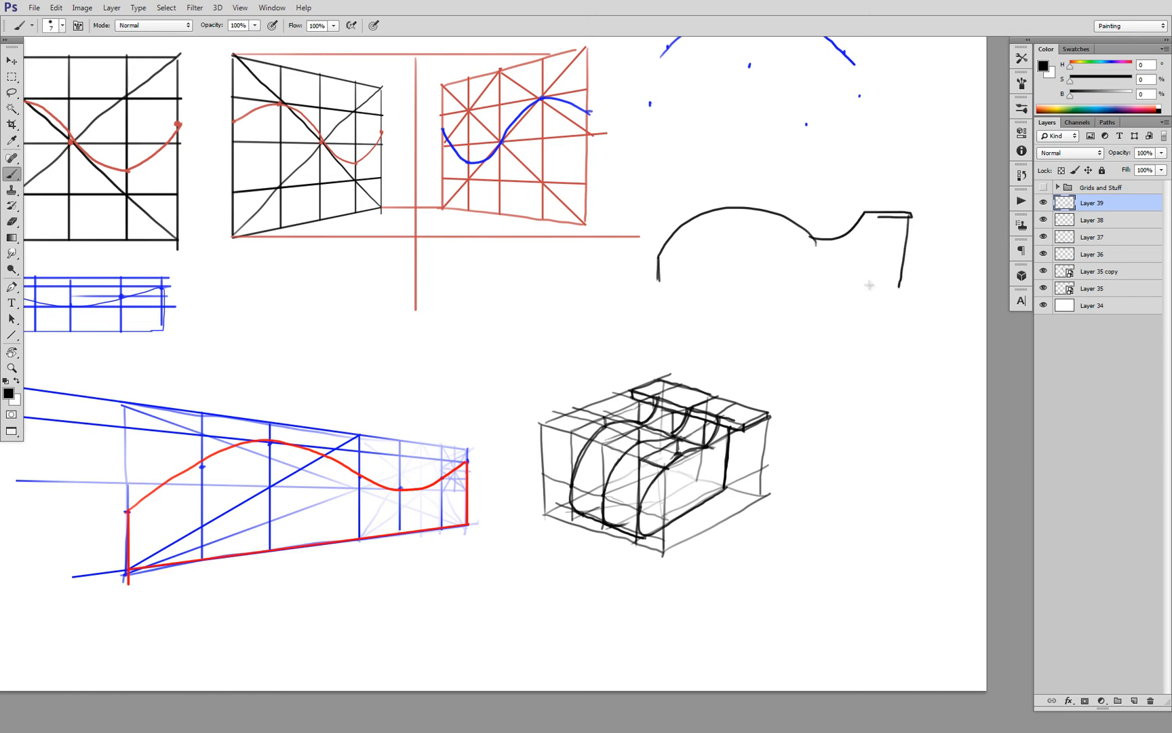
pyautogui.moveTo(651, 287); pyautogui.dragTo(899, 285)
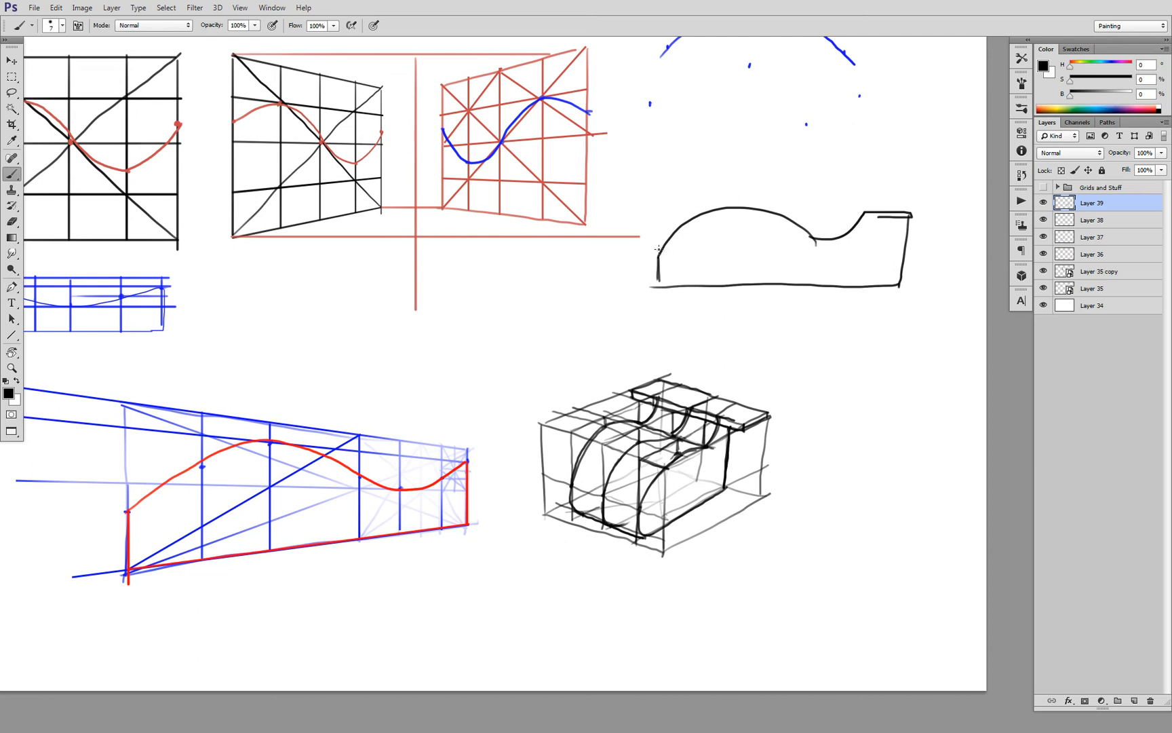
# Frame the side view with straight vertical front and horizontal top guide lines, and restate its dome curve and raised slanted back
pyautogui.moveTo(653, 185); pyautogui.dragTo(655, 277)
pyautogui.hotkey('ctrl', 'z')
pyautogui.moveTo(650, 205); pyautogui.dragTo(649, 278)
pyautogui.moveTo(650, 202); pyautogui.dragTo(909, 196)
pyautogui.hotkey('ctrl', 'z')
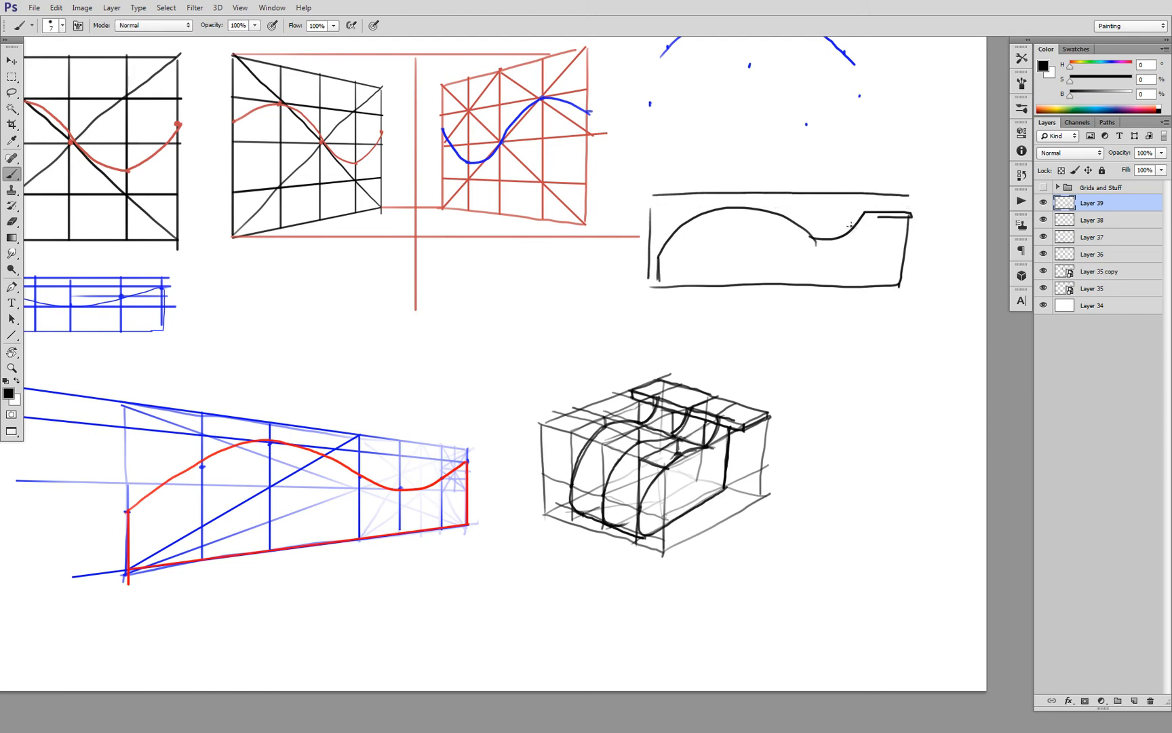
pyautogui.moveTo(849, 227)
pyautogui.mouseDown()
pyautogui.moveTo(874, 195)
pyautogui.moveTo(913, 198)
pyautogui.moveTo(907, 278)
pyautogui.mouseUp()
pyautogui.moveTo(816, 234)
pyautogui.mouseDown()
pyautogui.moveTo(795, 220)
pyautogui.moveTo(710, 205)
pyautogui.moveTo(673, 225)
pyautogui.moveTo(653, 277)
pyautogui.mouseUp()
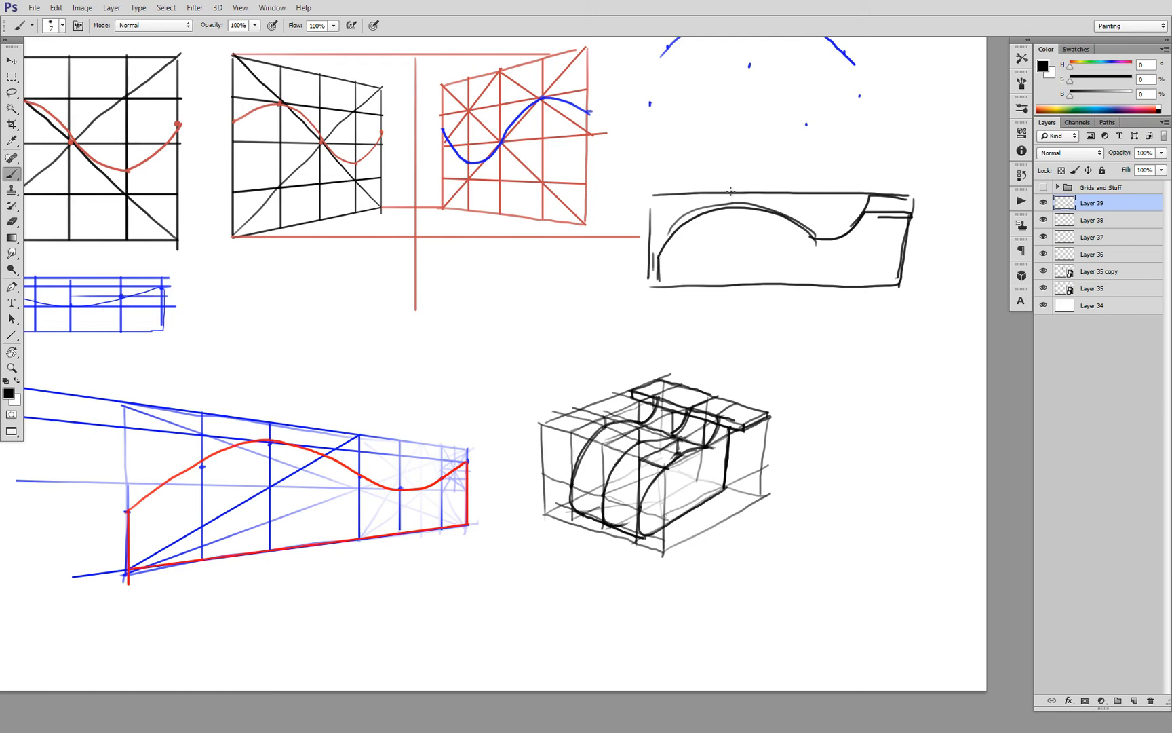
# Mark the gaps from the guide lines to the dome's peak and front edge, and draw receding lines back from those points
pyautogui.moveTo(730, 193); pyautogui.dragTo(732, 203)
pyautogui.click(732, 208)
pyautogui.moveTo(730, 206); pyautogui.dragTo(668, 237)
pyautogui.moveTo(639, 431); pyautogui.dragTo(639, 290)
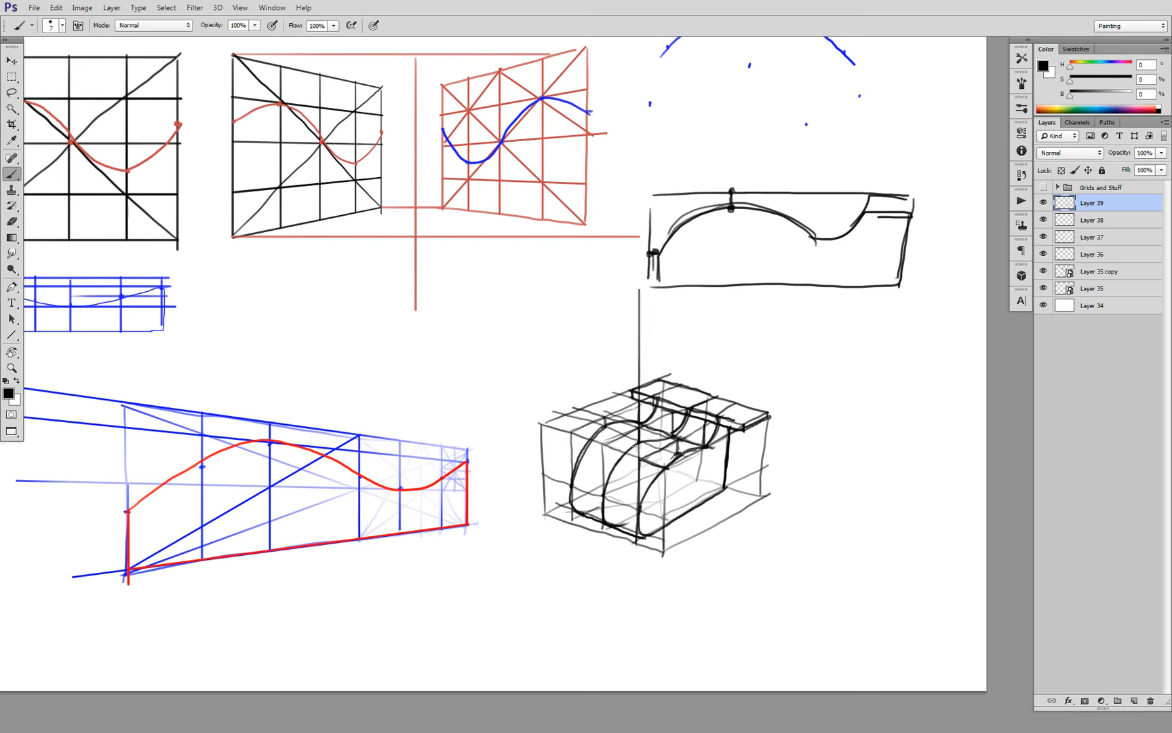
pyautogui.hotkey('ctrl', 'z')
pyautogui.moveTo(727, 188); pyautogui.dragTo(658, 164)
pyautogui.moveTo(649, 252); pyautogui.dragTo(599, 226)
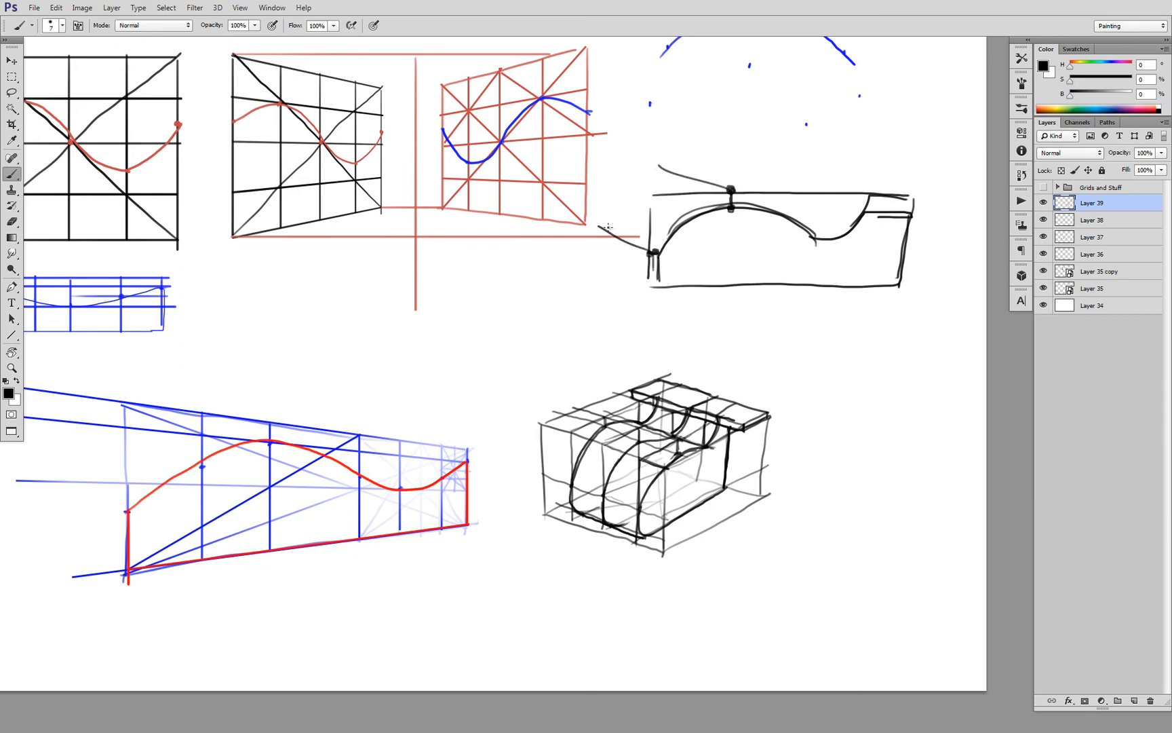
pyautogui.moveTo(726, 206); pyautogui.dragTo(652, 180)
# Mark the dip's position on the side view's top guide line and run a vertical line up through it
pyautogui.moveTo(815, 195)
pyautogui.mouseDown()
pyautogui.moveTo(817, 238)
pyautogui.moveTo(820, 192)
pyautogui.mouseUp()
pyautogui.hotkey('ctrl', 'z')
pyautogui.hotkey('ctrl', 'z')
pyautogui.moveTo(816, 243); pyautogui.dragTo(816, 133)
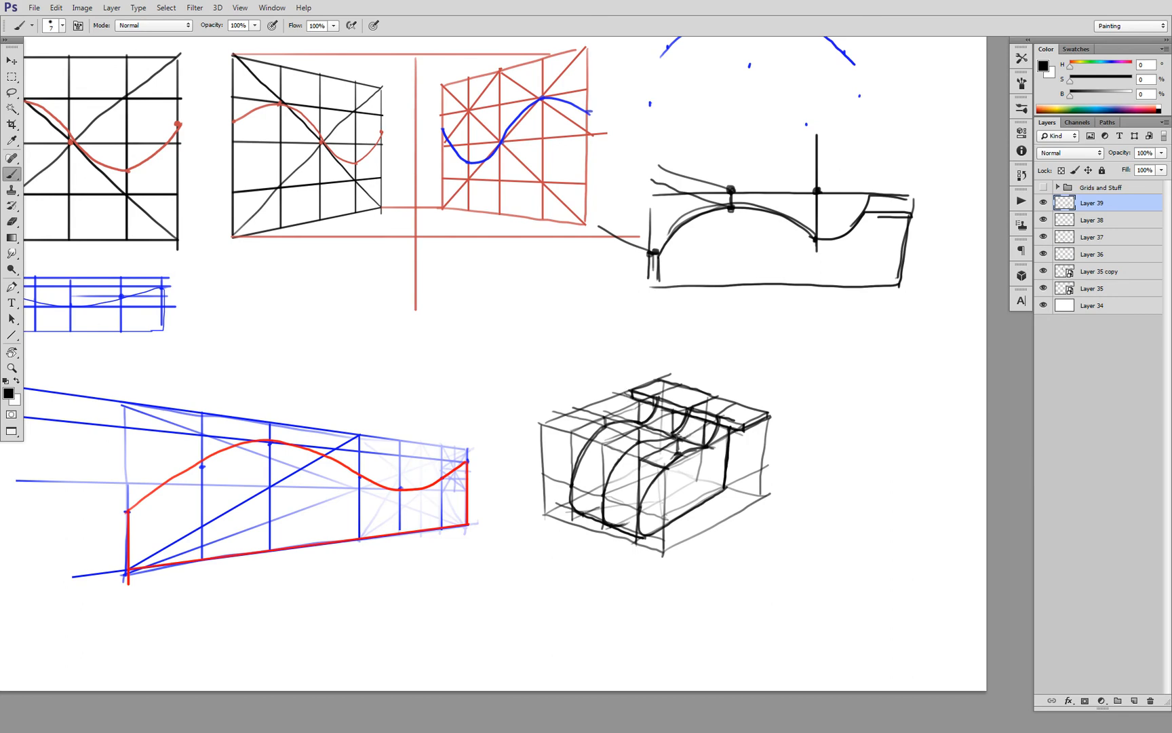
# Duplicate Layer 39 with the original hidden, and fade the copied box form to a light gray underlay with the Eraser
pyautogui.moveTo(634, 419)
pyautogui.mouseDown()
pyautogui.moveTo(709, 446)
pyautogui.moveTo(702, 415)
pyautogui.moveTo(645, 416)
pyautogui.mouseUp()
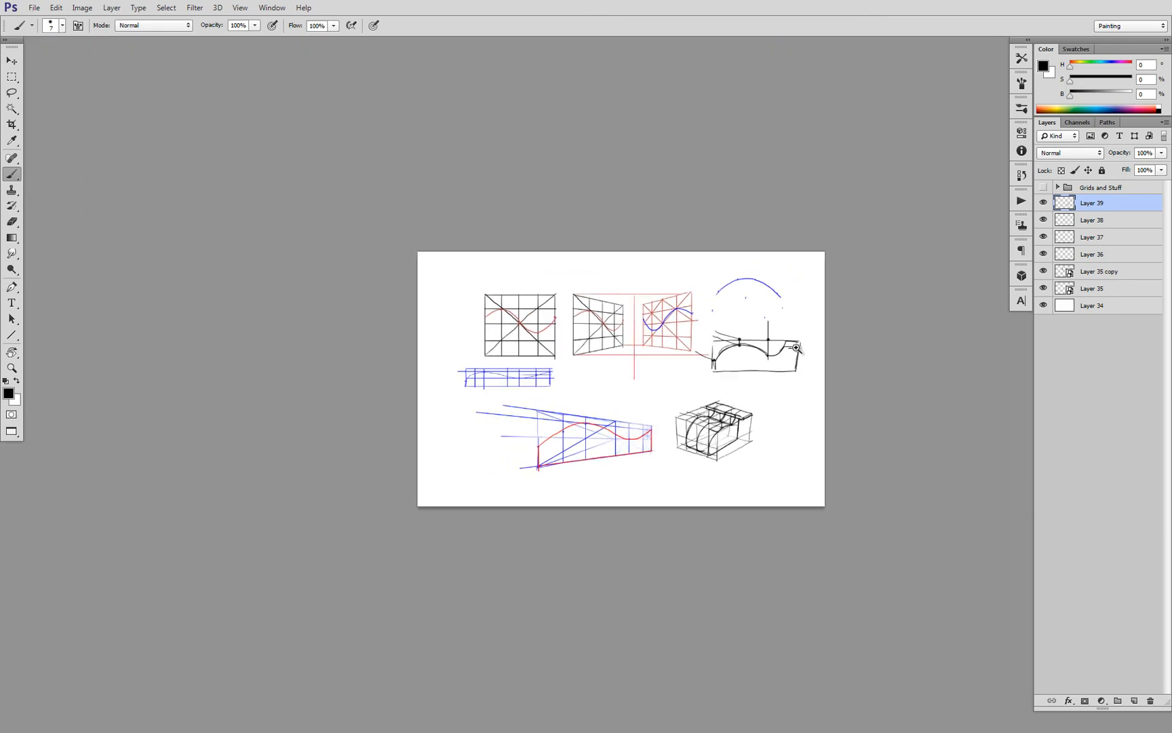
pyautogui.moveTo(792, 349)
pyautogui.mouseDown()
pyautogui.moveTo(758, 390)
pyautogui.moveTo(774, 323)
pyautogui.mouseUp()
pyautogui.keyDown('ctrl'); pyautogui.click(759, 391); pyautogui.keyUp('ctrl')
pyautogui.keyDown('alt'); pyautogui.click(627, 472); pyautogui.keyUp('alt')
pyautogui.keyDown('alt'); pyautogui.click(627, 475); pyautogui.keyUp('alt')
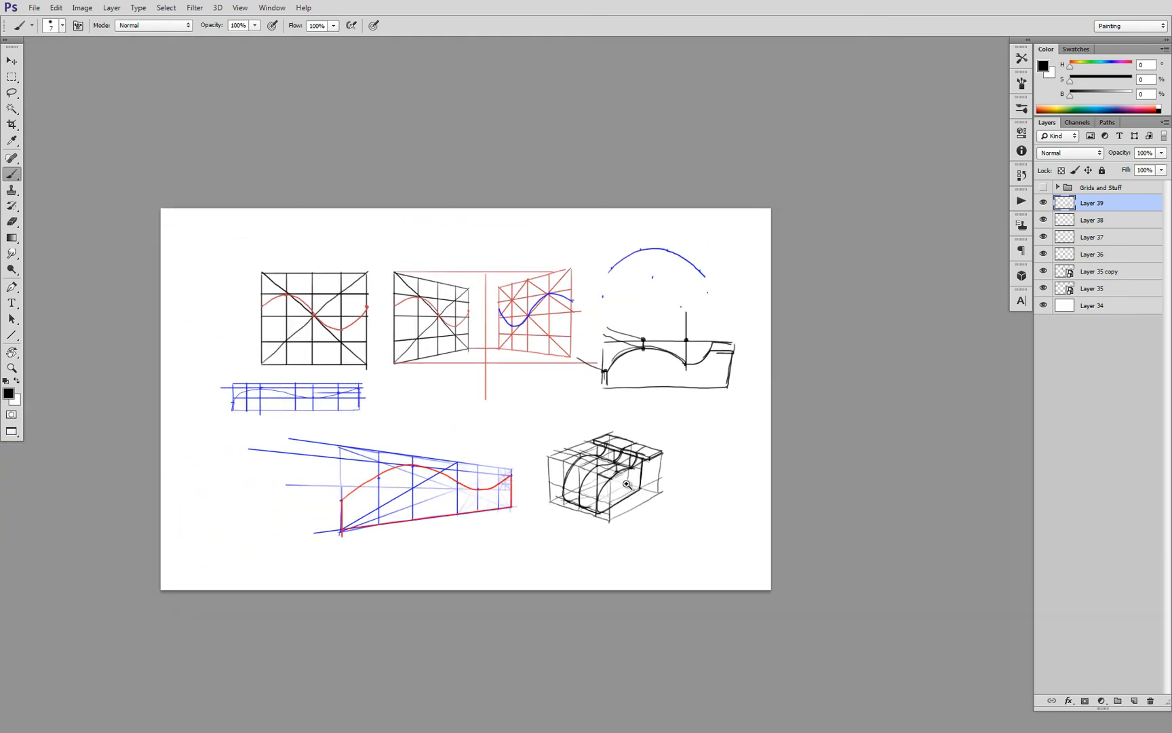
pyautogui.keyDown('ctrl'); pyautogui.click(628, 484); pyautogui.keyUp('ctrl')
pyautogui.keyDown('ctrl'); pyautogui.click(629, 485); pyautogui.keyUp('ctrl')
pyautogui.press('e')
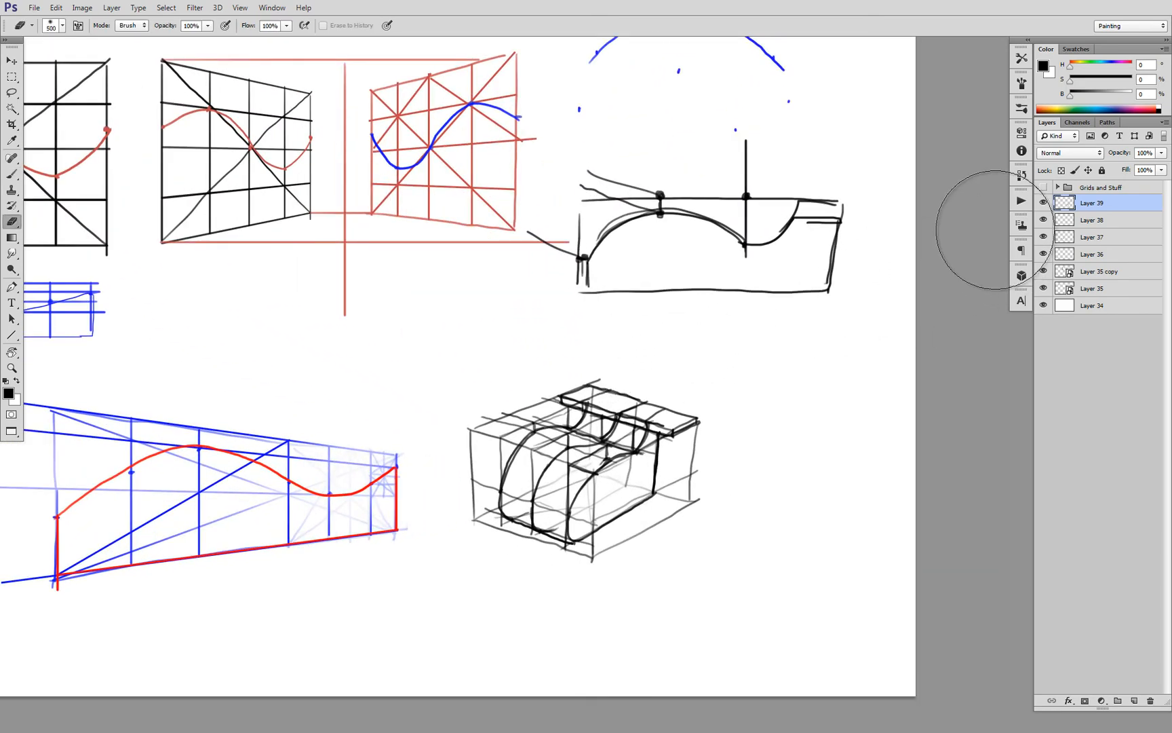
pyautogui.moveTo(1064, 205); pyautogui.dragTo(1065, 198)
pyautogui.click(1044, 220)
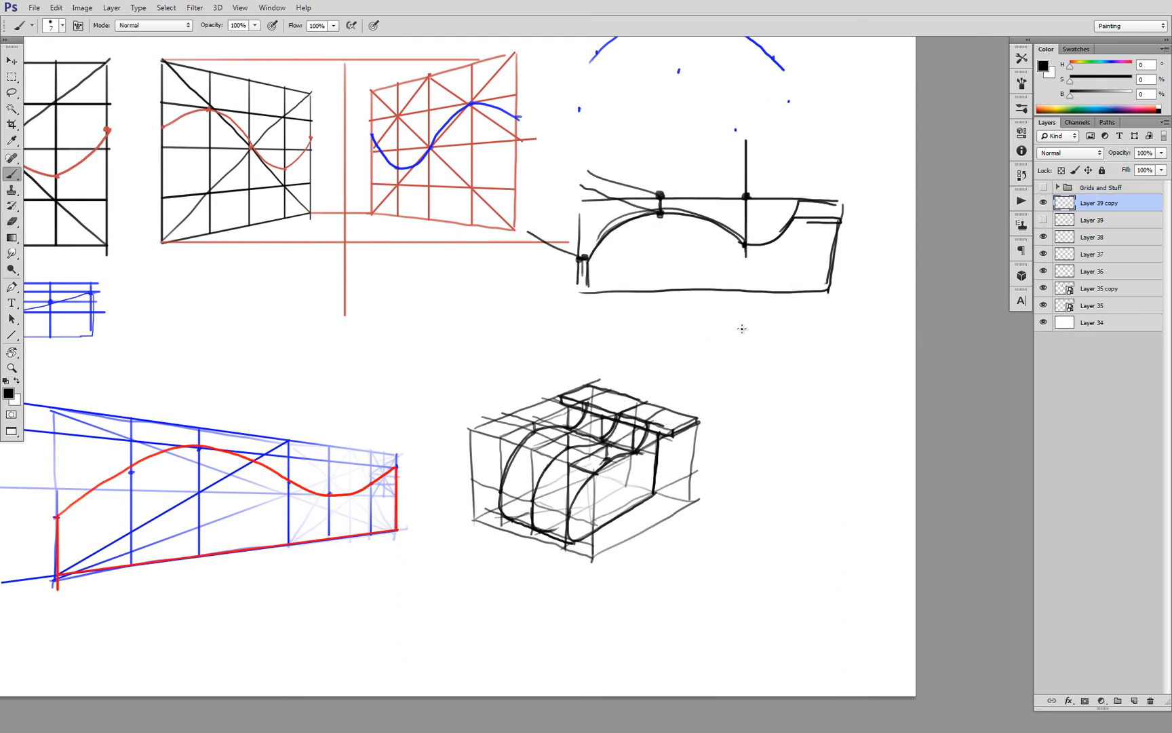
pyautogui.moveTo(589, 460)
pyautogui.mouseDown()
pyautogui.moveTo(639, 485)
pyautogui.moveTo(516, 450)
pyautogui.moveTo(609, 459)
pyautogui.moveTo(508, 456)
pyautogui.moveTo(626, 468)
pyautogui.moveTo(540, 468)
pyautogui.moveTo(652, 456)
pyautogui.moveTo(524, 441)
pyautogui.moveTo(600, 510)
pyautogui.moveTo(581, 396)
pyautogui.moveTo(529, 522)
pyautogui.moveTo(642, 436)
pyautogui.moveTo(565, 430)
pyautogui.moveTo(588, 489)
pyautogui.moveTo(654, 417)
pyautogui.moveTo(557, 448)
pyautogui.mouseUp()
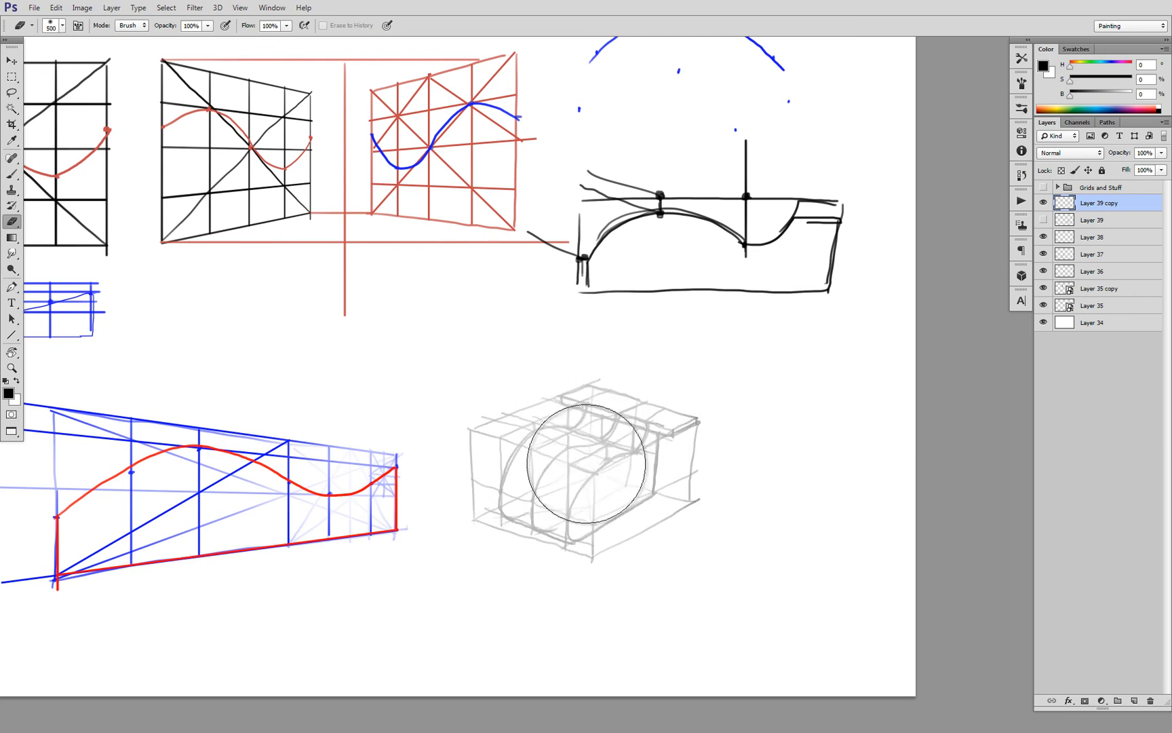
pyautogui.press('b')
# Outline the ledge, rear vertical edge, near base edge and far profile curve in clean black lines over the faded box form
pyautogui.scroll(2, 599, 448)
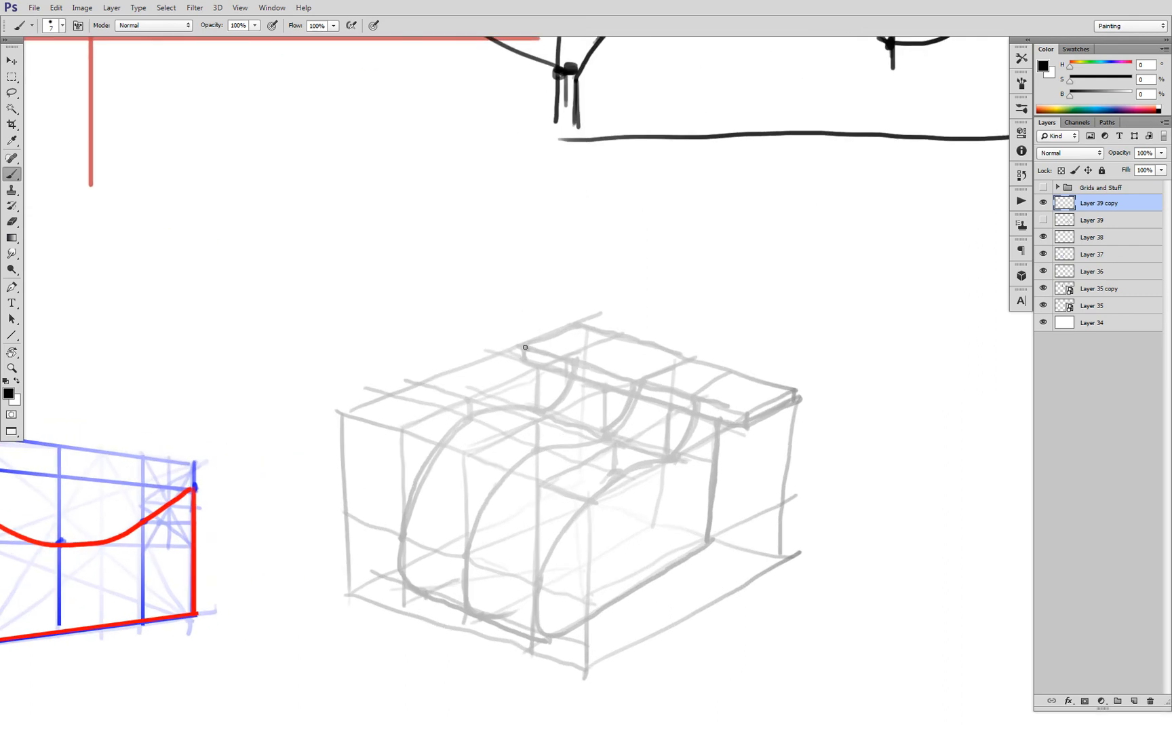
pyautogui.moveTo(525, 347)
pyautogui.mouseDown()
pyautogui.moveTo(536, 370)
pyautogui.moveTo(551, 336)
pyautogui.moveTo(588, 320)
pyautogui.moveTo(578, 325)
pyautogui.moveTo(799, 387)
pyautogui.moveTo(797, 403)
pyautogui.moveTo(748, 427)
pyautogui.moveTo(688, 412)
pyautogui.moveTo(720, 421)
pyautogui.moveTo(704, 551)
pyautogui.moveTo(709, 543)
pyautogui.moveTo(553, 639)
pyautogui.mouseUp()
pyautogui.moveTo(569, 373)
pyautogui.mouseDown()
pyautogui.moveTo(547, 410)
pyautogui.moveTo(517, 404)
pyautogui.moveTo(468, 420)
pyautogui.moveTo(418, 477)
pyautogui.moveTo(397, 541)
pyautogui.moveTo(410, 587)
pyautogui.moveTo(400, 582)
pyautogui.moveTo(462, 608)
pyautogui.mouseUp()
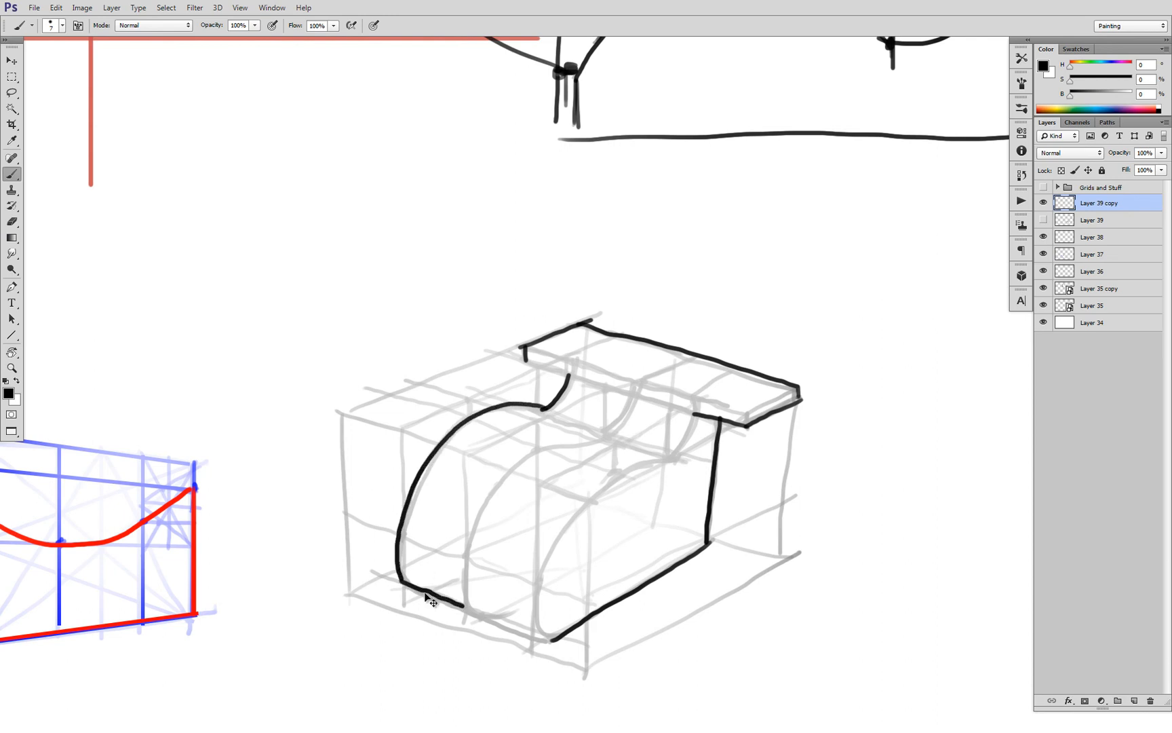
# Redraw the front base edge as a black line from the far profile toward the near profile
pyautogui.hotkey('ctrl', 'z')
pyautogui.moveTo(401, 581); pyautogui.dragTo(551, 640)
pyautogui.hotkey('ctrl', 'z')
pyautogui.moveTo(405, 584); pyautogui.dragTo(480, 617)
pyautogui.hotkey('ctrl', 'z')
pyautogui.moveTo(460, 608); pyautogui.dragTo(507, 626)
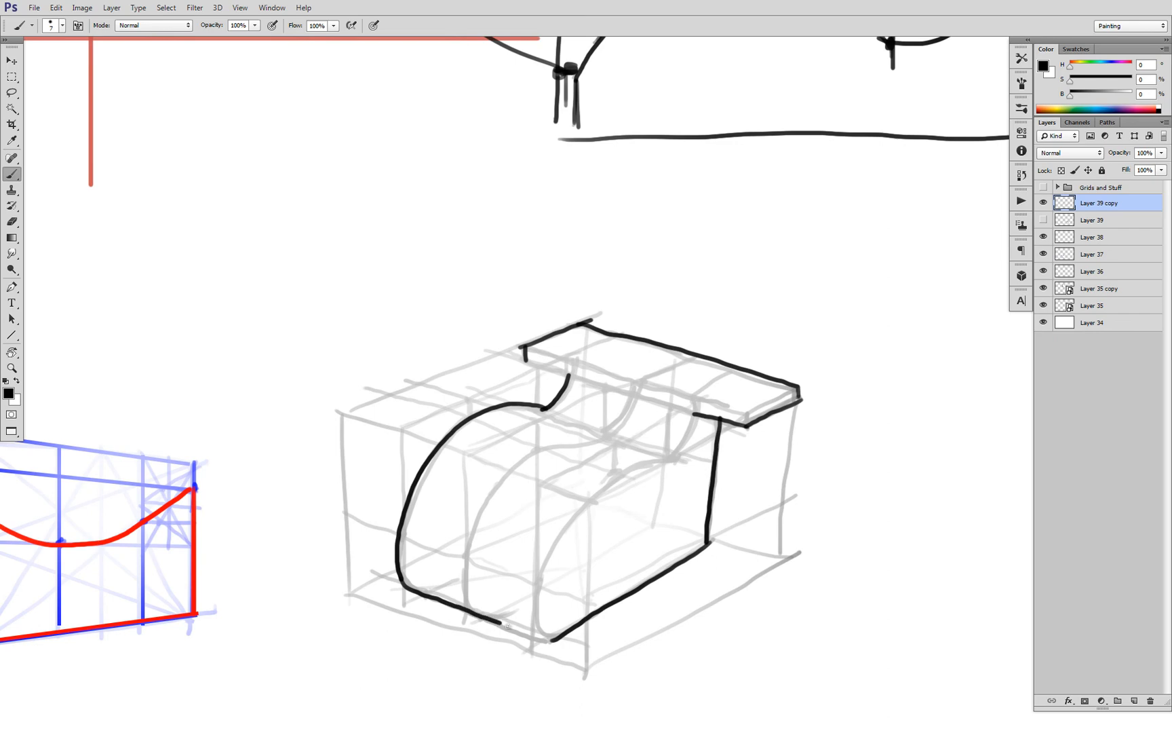
# Ink the near profile curve from under the ledge through the dip and over the dome to the front base corner
pyautogui.scroll(-3, 656, 429)
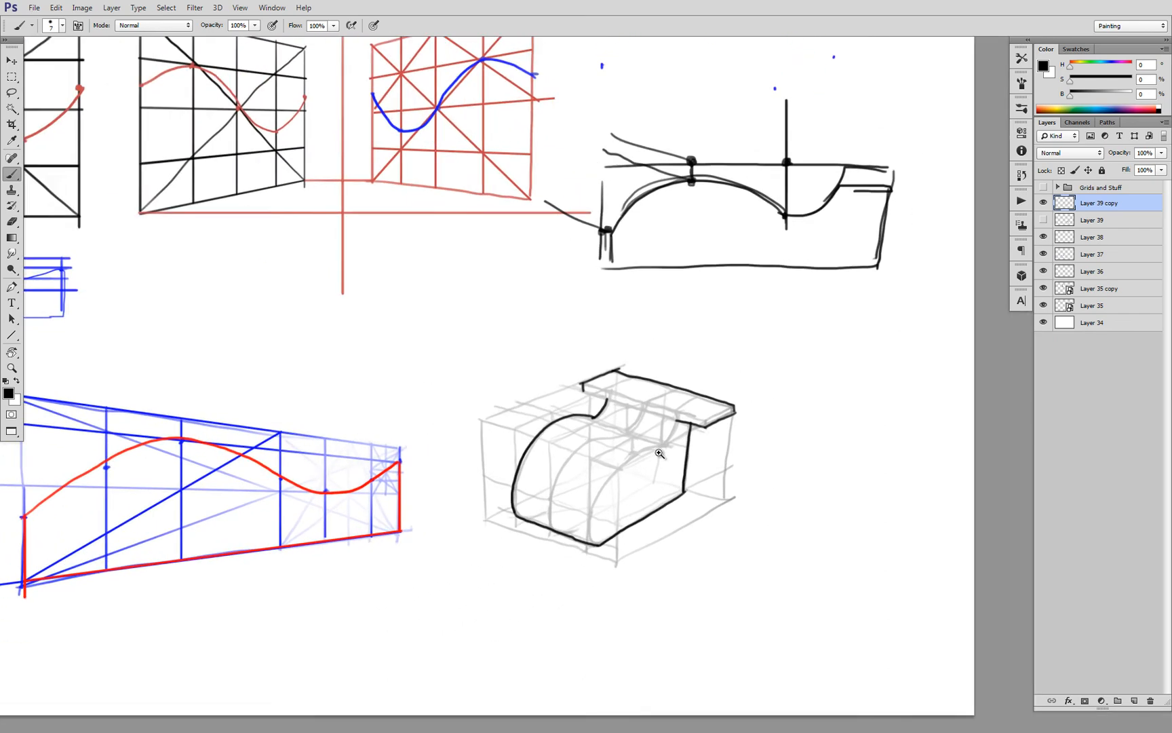
pyautogui.scroll(3, 661, 451)
pyautogui.moveTo(690, 400)
pyautogui.mouseDown()
pyautogui.moveTo(576, 484)
pyautogui.moveTo(545, 527)
pyautogui.moveTo(531, 591)
pyautogui.mouseUp()
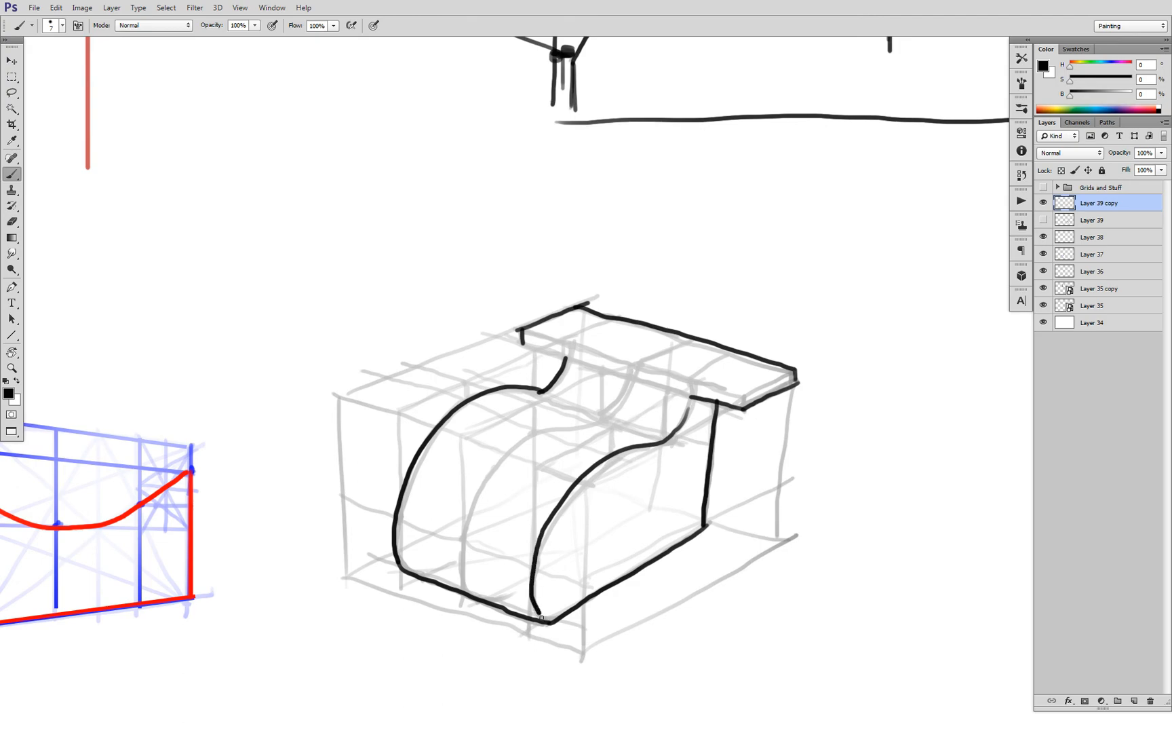
# Ink the ledge's front edges to show its thickness and the corner at its near end
pyautogui.scroll(-3, 592, 565)
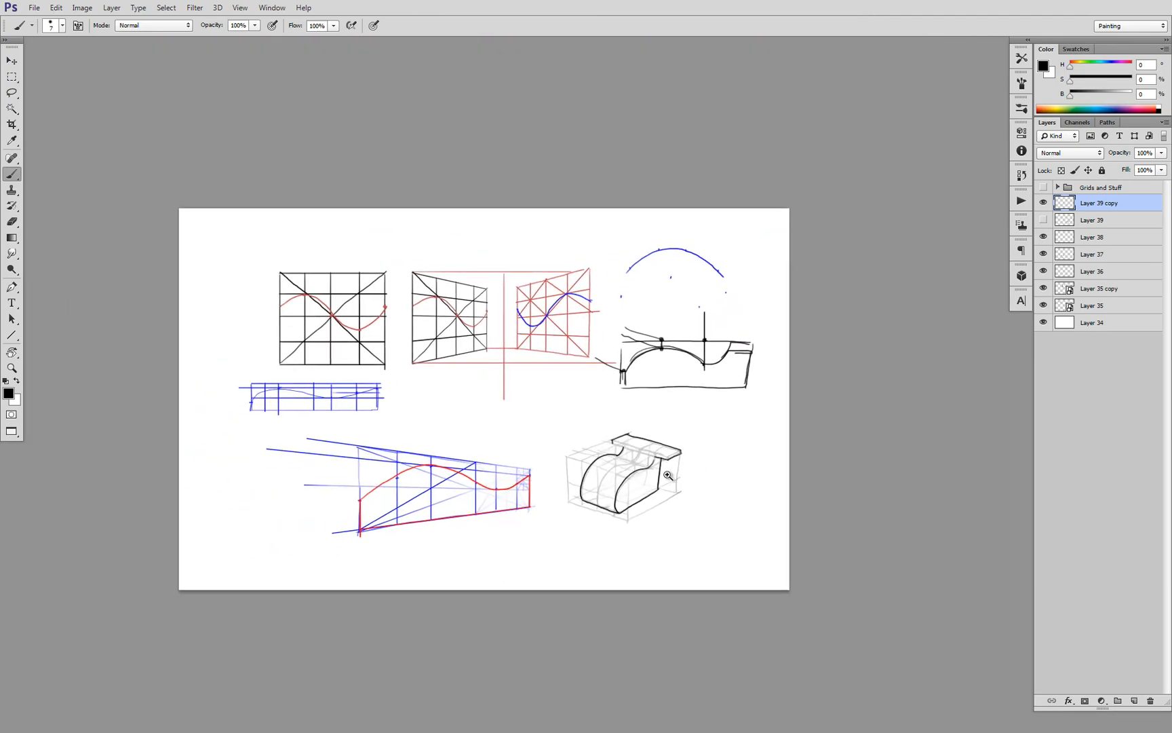
pyautogui.scroll(3, 666, 465)
pyautogui.scroll(4, 666, 465)
pyautogui.scroll(-3, 340, 285)
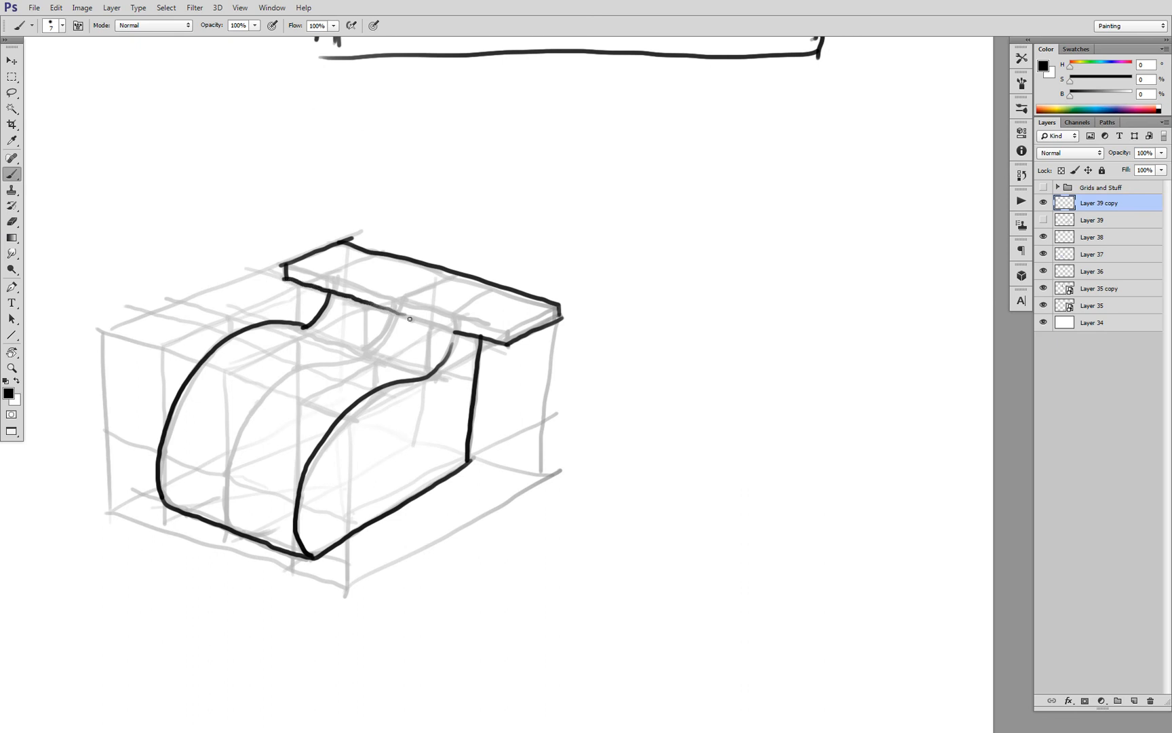
pyautogui.moveTo(506, 330); pyautogui.dragTo(455, 319)
pyautogui.moveTo(556, 308); pyautogui.dragTo(507, 332)
pyautogui.hotkey('ctrl', 'z')
pyautogui.moveTo(444, 310)
pyautogui.mouseDown()
pyautogui.moveTo(498, 357)
pyautogui.moveTo(482, 327)
pyautogui.moveTo(487, 339)
pyautogui.mouseUp()
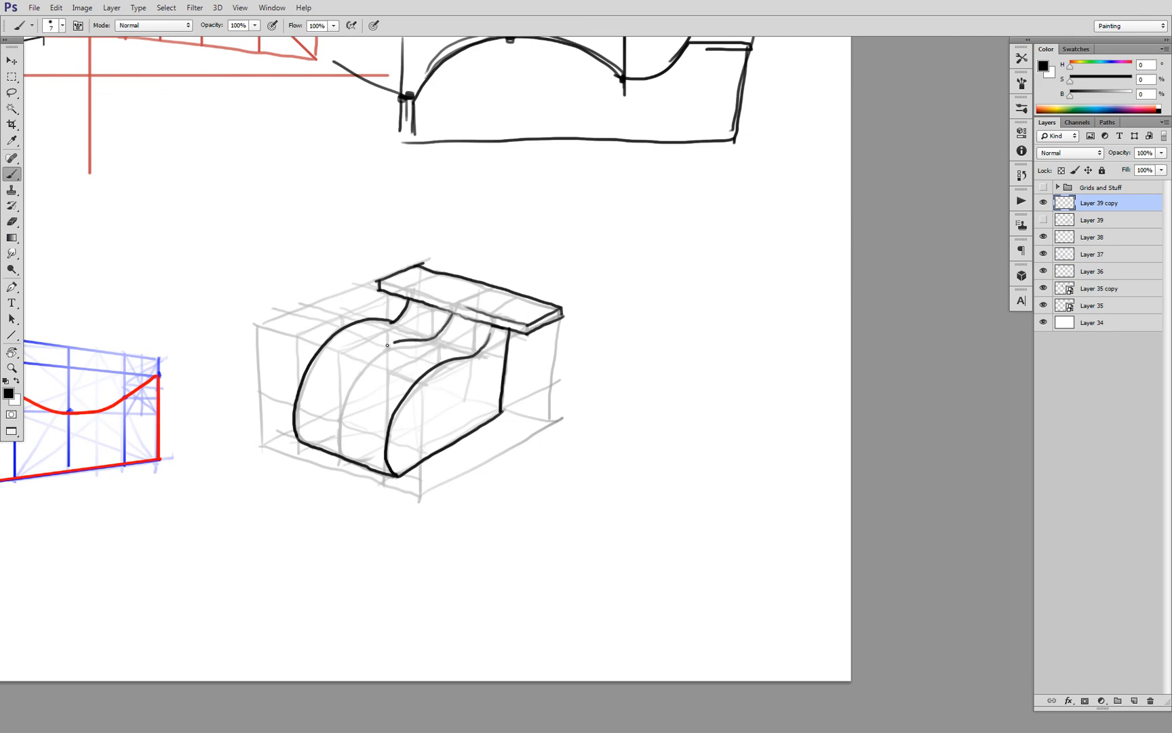
pyautogui.hotkey('ctrl', 'z')
pyautogui.moveTo(460, 366)
pyautogui.mouseDown()
pyautogui.moveTo(445, 372)
pyautogui.moveTo(434, 349)
pyautogui.moveTo(466, 375)
pyautogui.moveTo(497, 358)
pyautogui.mouseUp()
pyautogui.moveTo(497, 358); pyautogui.dragTo(473, 359)
pyautogui.moveTo(377, 376); pyautogui.dragTo(479, 396)
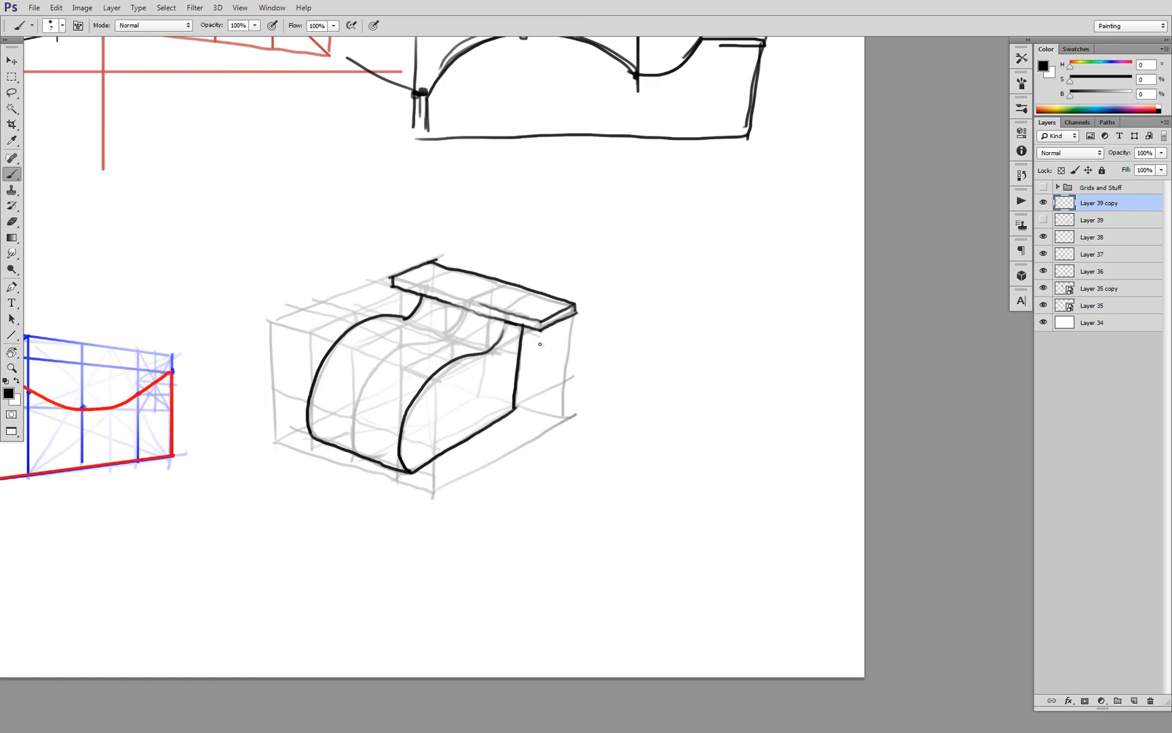
# Create a new layer above the line drawing and set its blending mode to Multiply
pyautogui.scroll(-3, 544, 387)
pyautogui.scroll(3, 576, 400)
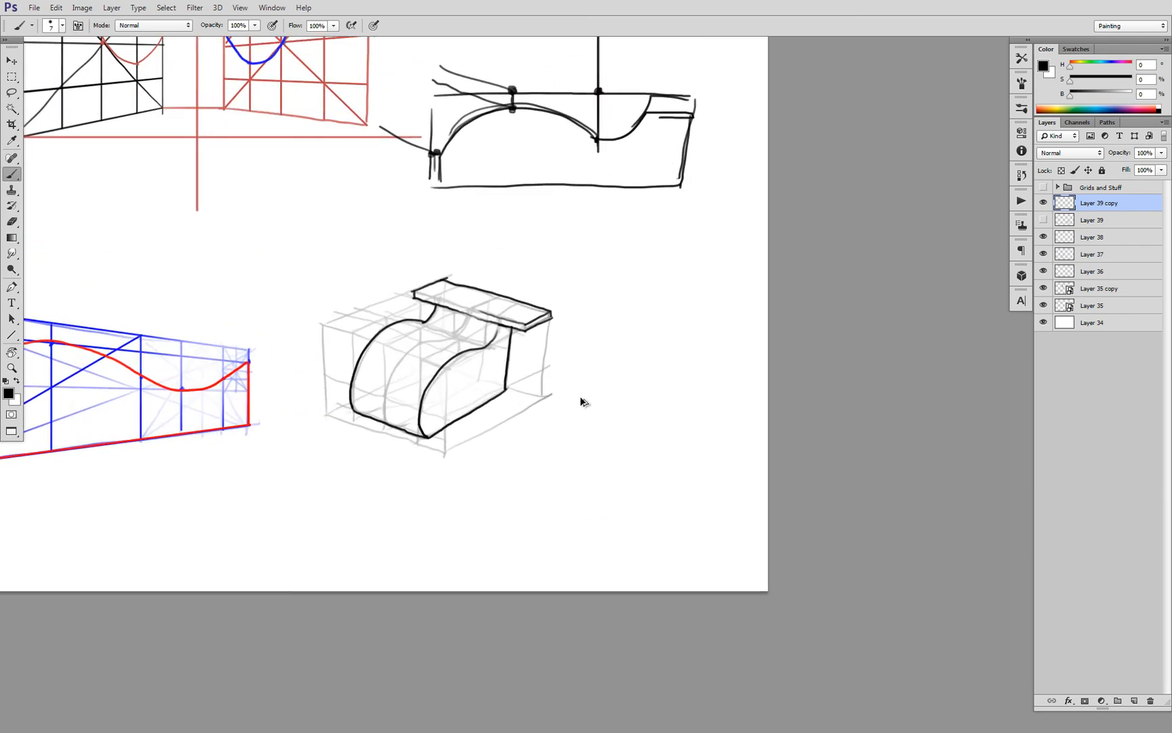
pyautogui.moveTo(557, 360); pyautogui.dragTo(592, 374)
pyautogui.hotkey('ctrl', 'shift', 'alt', 'n')
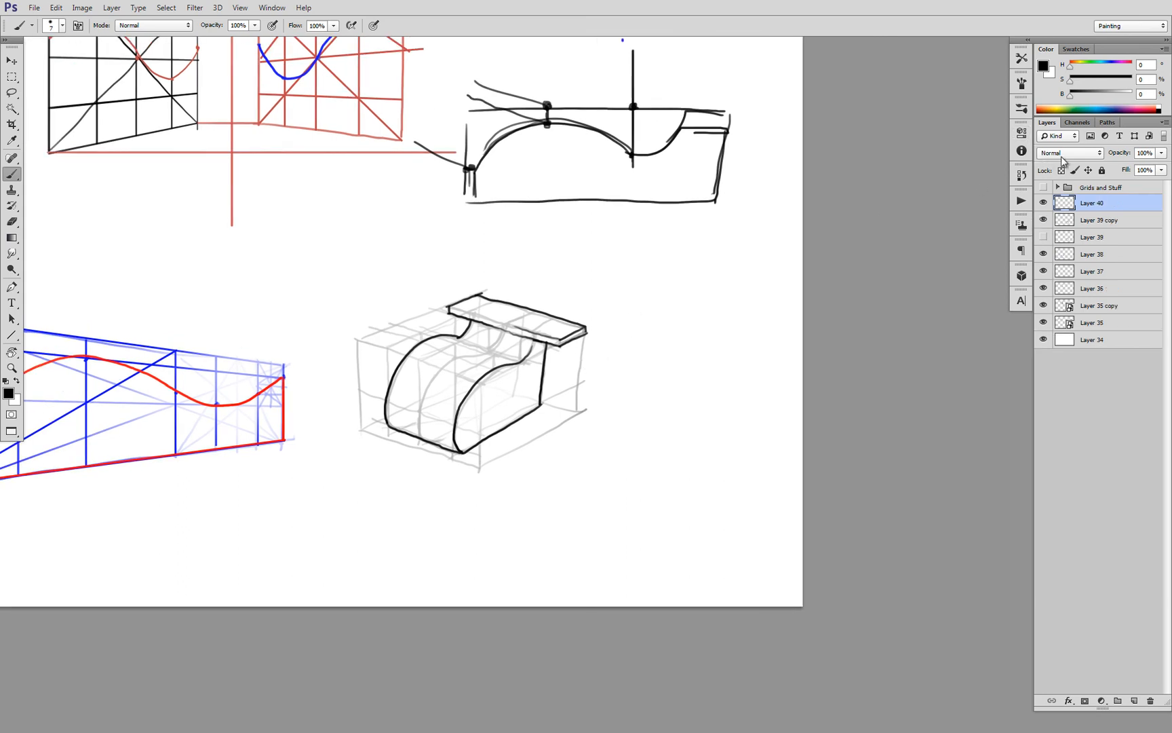
pyautogui.click(1070, 152)
pyautogui.click(1062, 206)
# Fill the form's near side face with dark gray at 40% brightness using a size 35 brush
pyautogui.press(']')
pyautogui.press(']')
pyautogui.moveTo(539, 350)
pyautogui.mouseDown()
pyautogui.moveTo(534, 389)
pyautogui.moveTo(536, 345)
pyautogui.moveTo(503, 382)
pyautogui.moveTo(532, 359)
pyautogui.moveTo(483, 384)
pyautogui.moveTo(464, 411)
pyautogui.moveTo(521, 366)
pyautogui.moveTo(474, 400)
pyautogui.moveTo(462, 446)
pyautogui.moveTo(490, 389)
pyautogui.moveTo(464, 434)
pyautogui.moveTo(487, 395)
pyautogui.moveTo(490, 418)
pyautogui.moveTo(518, 406)
pyautogui.moveTo(534, 379)
pyautogui.moveTo(539, 388)
pyautogui.moveTo(538, 371)
pyautogui.moveTo(532, 406)
pyautogui.moveTo(469, 443)
pyautogui.moveTo(485, 421)
pyautogui.mouseUp()
pyautogui.keyDown('alt'); pyautogui.click(540, 363); pyautogui.keyUp('alt')
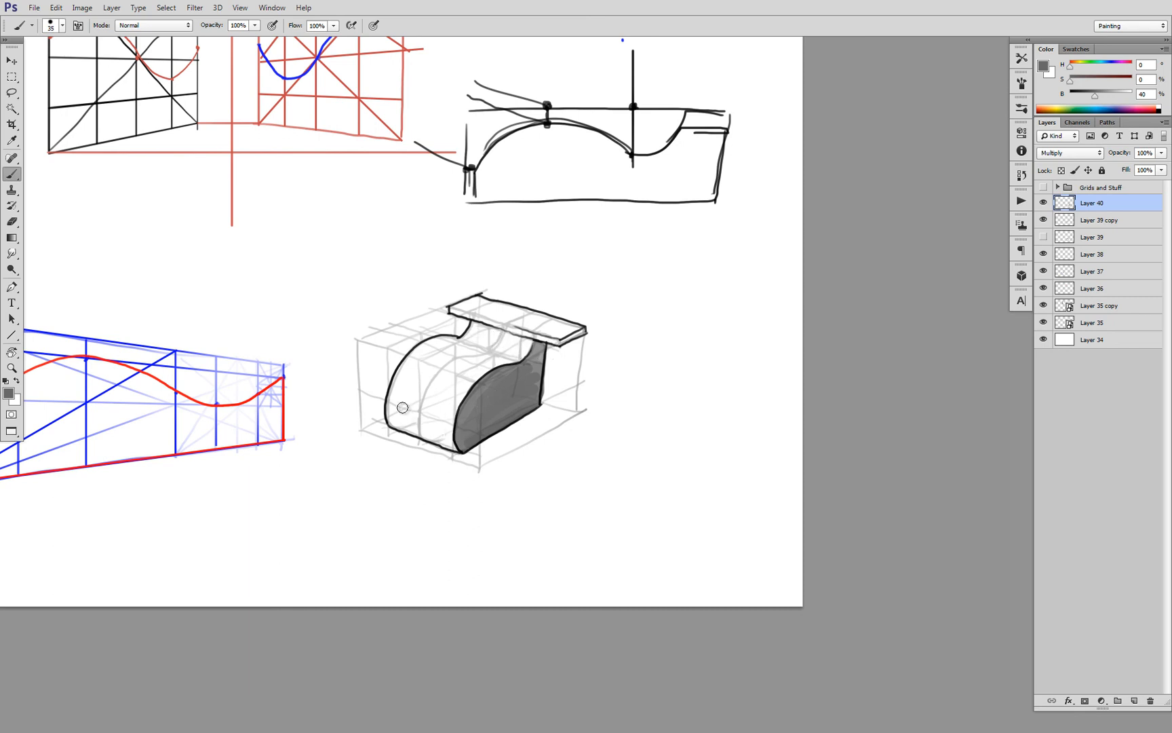
# Shade the lower part of the form's curved front surface with gray, from the far profile to the near one
pyautogui.moveTo(395, 397)
pyautogui.mouseDown()
pyautogui.moveTo(469, 426)
pyautogui.moveTo(392, 413)
pyautogui.moveTo(457, 448)
pyautogui.moveTo(391, 420)
pyautogui.moveTo(445, 443)
pyautogui.moveTo(387, 397)
pyautogui.moveTo(462, 420)
pyautogui.moveTo(406, 390)
pyautogui.moveTo(461, 400)
pyautogui.moveTo(390, 382)
pyautogui.moveTo(458, 404)
pyautogui.moveTo(508, 394)
pyautogui.moveTo(465, 398)
pyautogui.moveTo(438, 423)
pyautogui.moveTo(417, 397)
pyautogui.moveTo(485, 386)
pyautogui.moveTo(457, 421)
pyautogui.moveTo(458, 440)
pyautogui.moveTo(495, 379)
pyautogui.moveTo(461, 442)
pyautogui.moveTo(517, 392)
pyautogui.mouseUp()
pyautogui.press('e')
pyautogui.press('b')
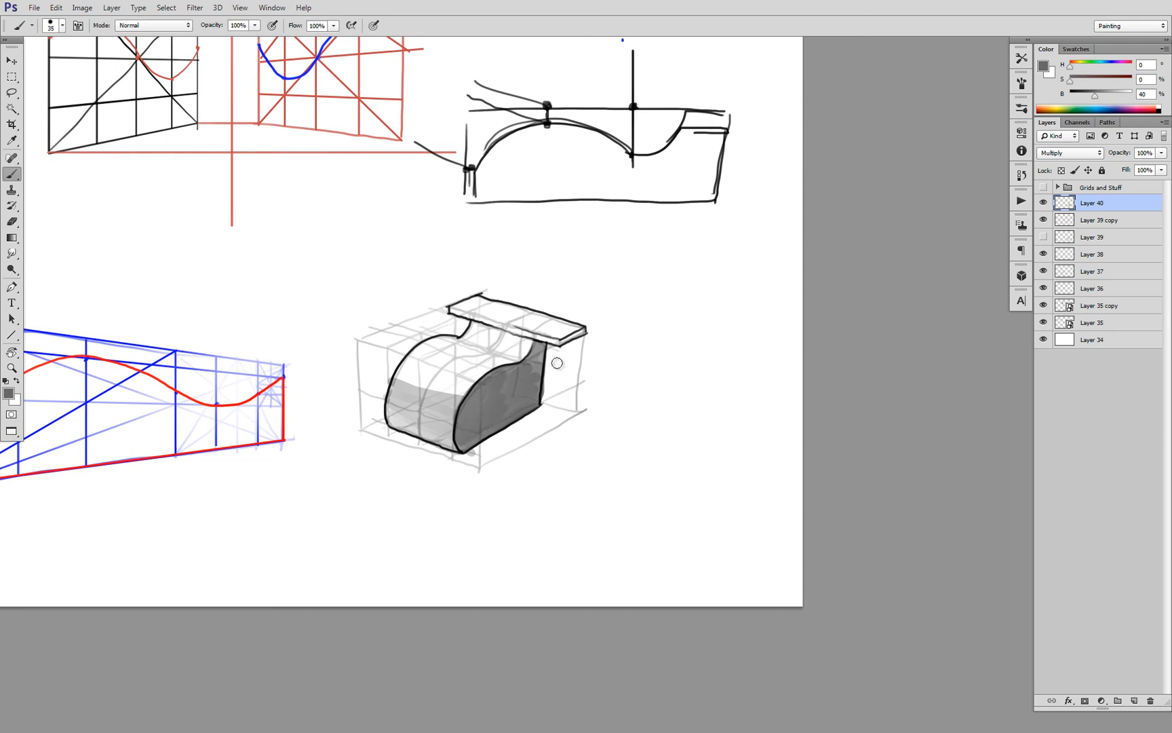
# Shade the ledge's near end and the area beneath it, and blend light gray tones across the dip and dome
pyautogui.moveTo(585, 330)
pyautogui.mouseDown()
pyautogui.moveTo(556, 345)
pyautogui.moveTo(461, 315)
pyautogui.moveTo(540, 350)
pyautogui.mouseUp()
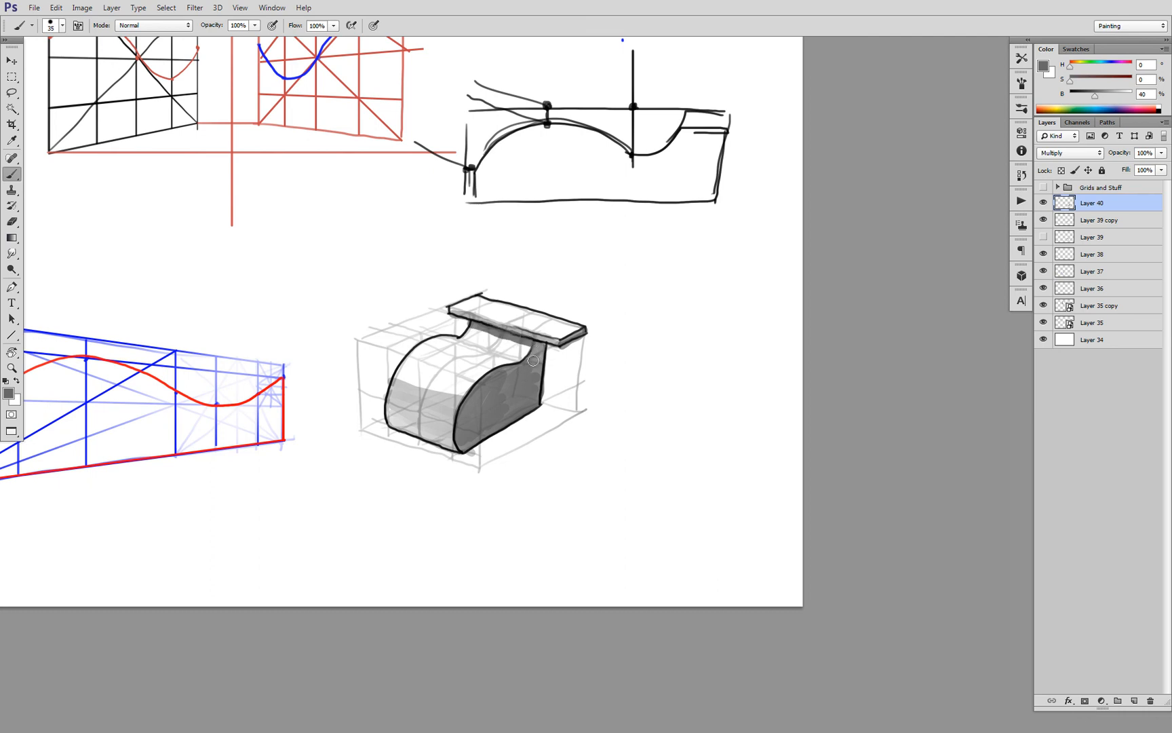
pyautogui.moveTo(461, 348)
pyautogui.mouseDown()
pyautogui.moveTo(513, 361)
pyautogui.moveTo(441, 343)
pyautogui.moveTo(489, 360)
pyautogui.moveTo(471, 362)
pyautogui.mouseUp()
pyautogui.keyDown('alt'); pyautogui.click(453, 348); pyautogui.keyUp('alt')
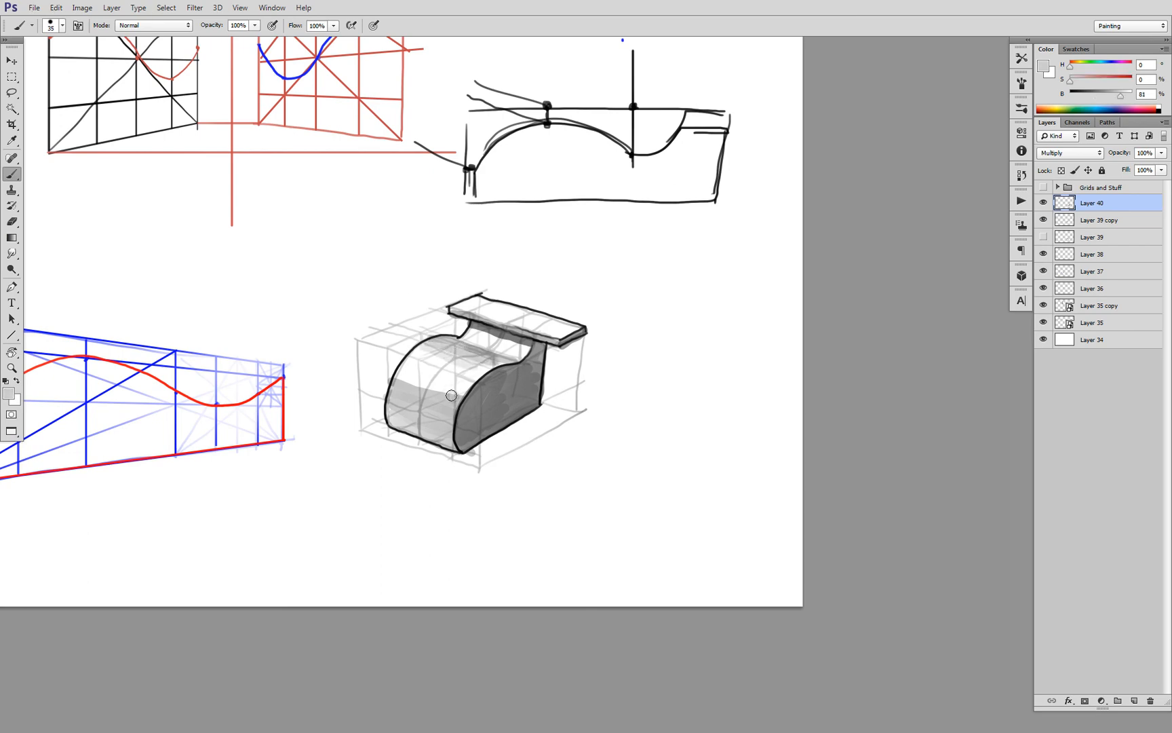
pyautogui.moveTo(403, 381); pyautogui.dragTo(461, 390)
# Deepen the gray tone along the ledge's front face and just beneath it
pyautogui.scroll(-5, 512, 392)
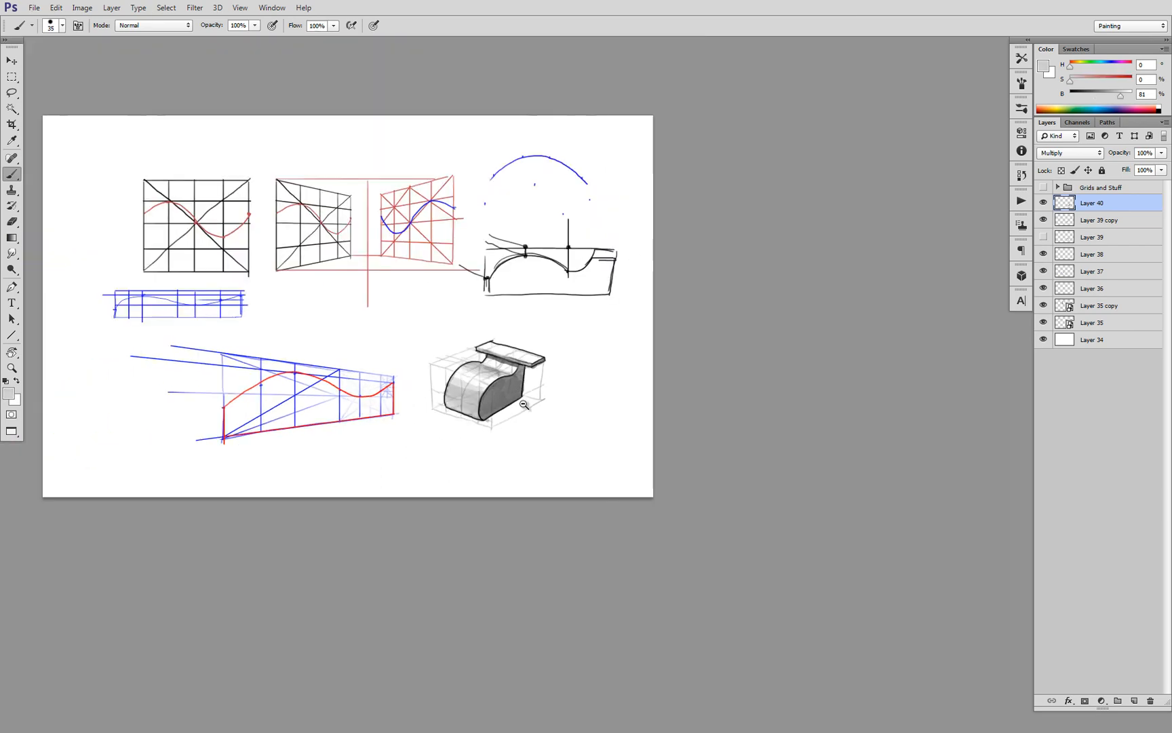
pyautogui.scroll(5, 512, 392)
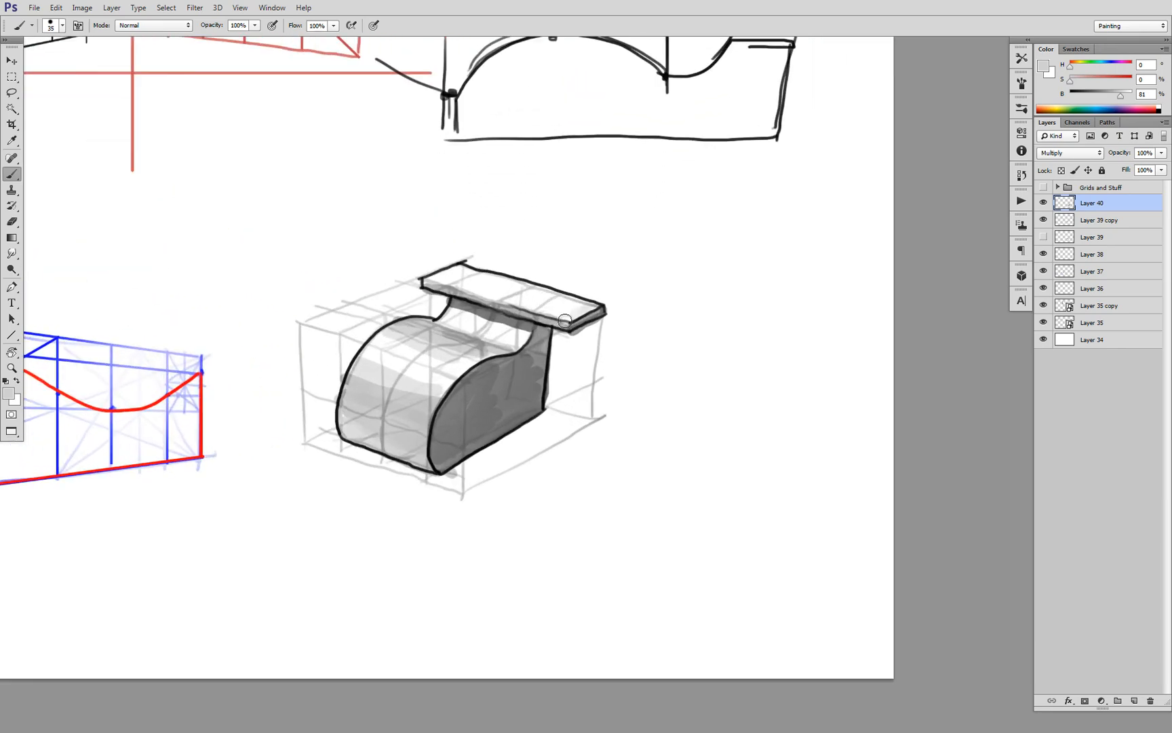
pyautogui.moveTo(454, 306); pyautogui.dragTo(533, 333)
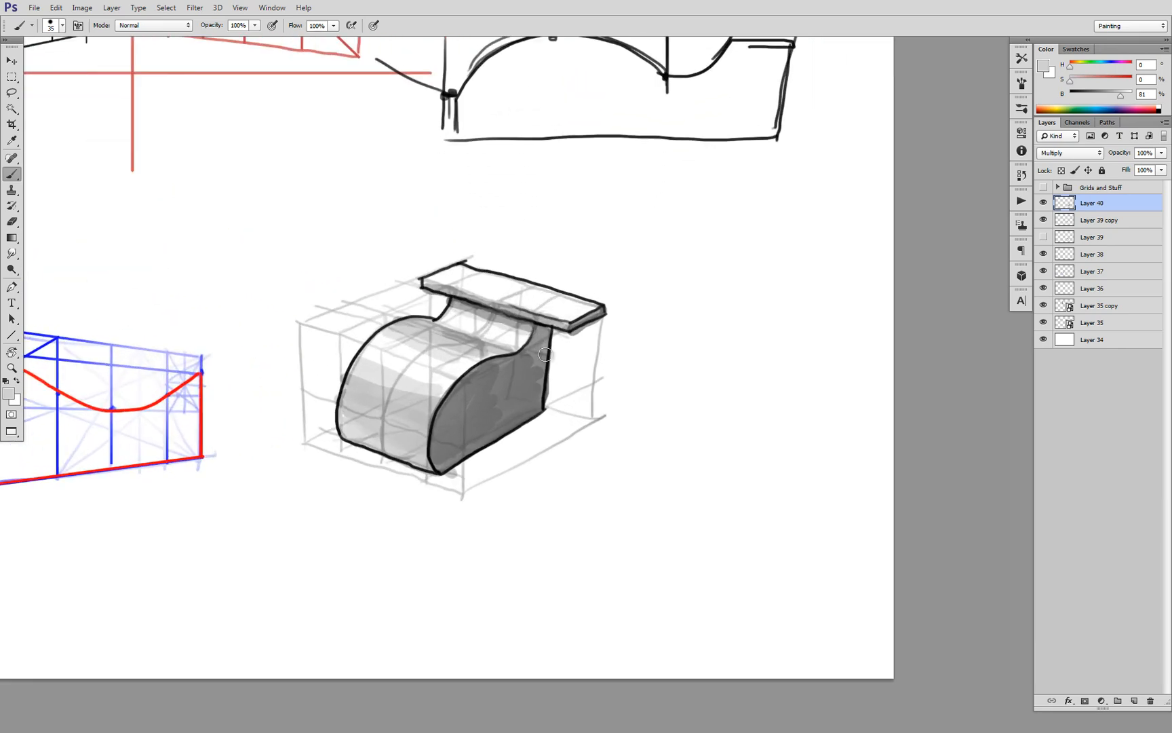
# Vary the near side face's shading with a lighter gray patch across its middle and lower part
pyautogui.keyDown('alt'); pyautogui.click(546, 355); pyautogui.keyUp('alt')
pyautogui.keyDown('alt'); pyautogui.click(549, 357); pyautogui.keyUp('alt')
pyautogui.keyDown('alt'); pyautogui.click(551, 359); pyautogui.keyUp('alt')
pyautogui.keyDown('alt'); pyautogui.click(560, 378); pyautogui.keyUp('alt')
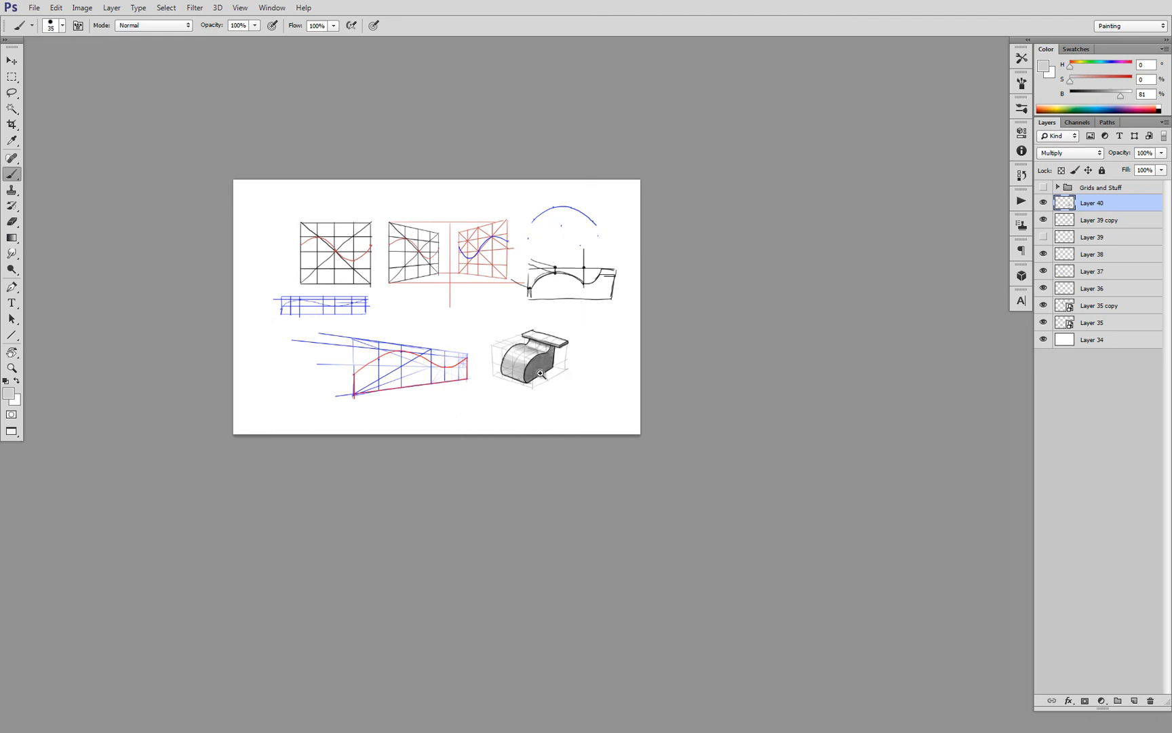
pyautogui.keyDown('ctrl'); pyautogui.click(542, 373); pyautogui.keyUp('ctrl')
pyautogui.keyDown('ctrl'); pyautogui.click(542, 374); pyautogui.keyUp('ctrl')
pyautogui.keyDown('alt'); pyautogui.click(582, 377); pyautogui.keyUp('alt')
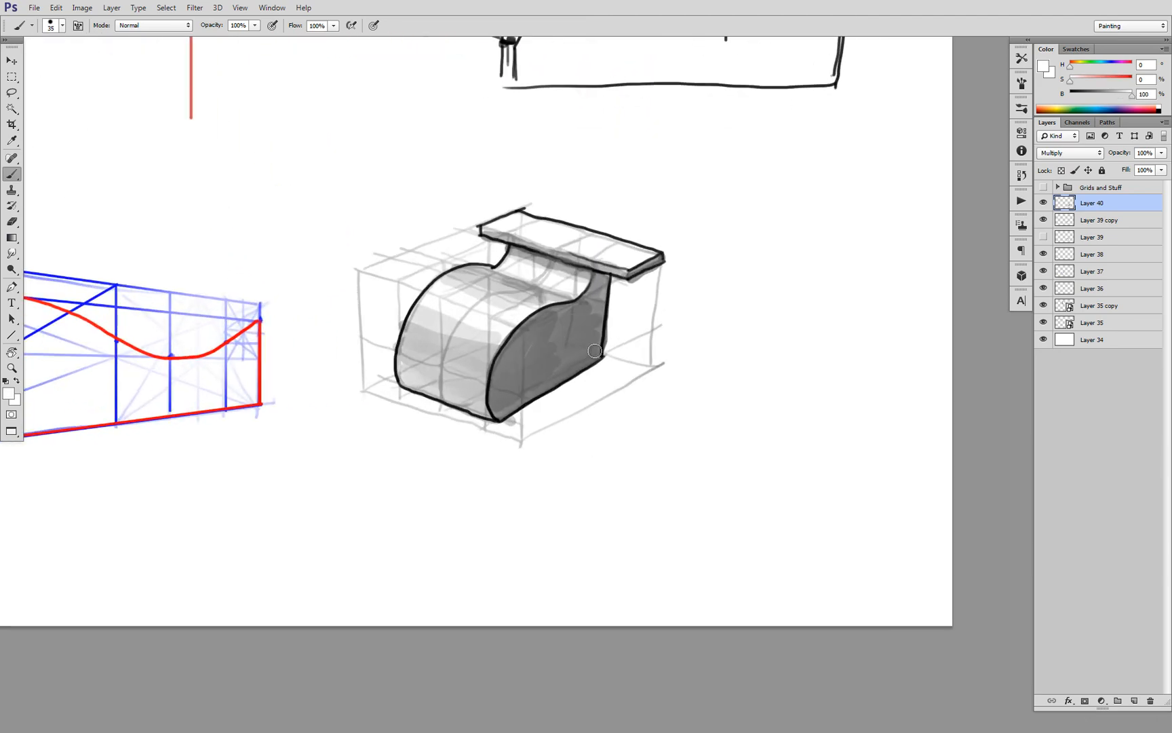
pyautogui.moveTo(567, 370)
pyautogui.mouseDown()
pyautogui.moveTo(592, 352)
pyautogui.moveTo(600, 312)
pyautogui.moveTo(516, 404)
pyautogui.moveTo(538, 352)
pyautogui.moveTo(523, 374)
pyautogui.mouseUp()
pyautogui.keyDown('alt'); pyautogui.click(587, 361); pyautogui.keyUp('alt')
pyautogui.keyDown('alt'); pyautogui.click(536, 357); pyautogui.keyUp('alt')
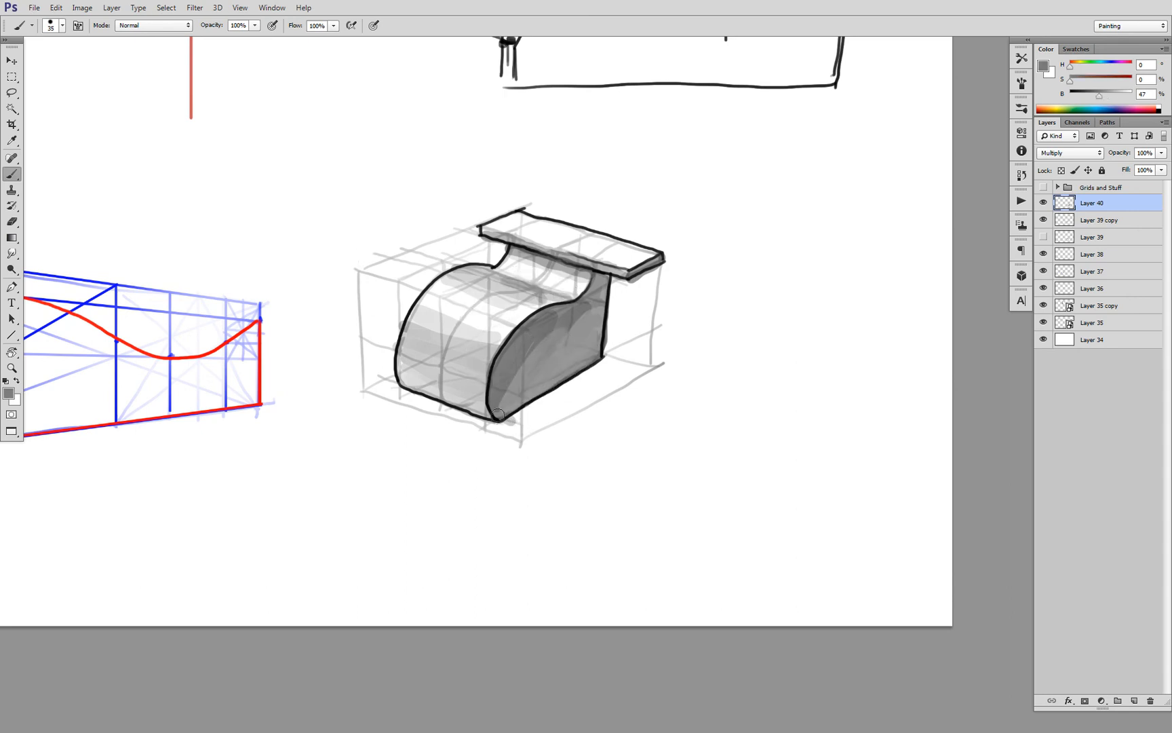
# Paint a gray cast shadow on the ground along the near base edge, including the ledge's projecting shadow at the rear
pyautogui.moveTo(515, 419)
pyautogui.mouseDown()
pyautogui.moveTo(574, 412)
pyautogui.moveTo(607, 366)
pyautogui.moveTo(570, 402)
pyautogui.moveTo(577, 388)
pyautogui.moveTo(537, 412)
pyautogui.moveTo(637, 369)
pyautogui.moveTo(607, 356)
pyautogui.moveTo(646, 364)
pyautogui.moveTo(645, 377)
pyautogui.moveTo(615, 382)
pyautogui.mouseUp()
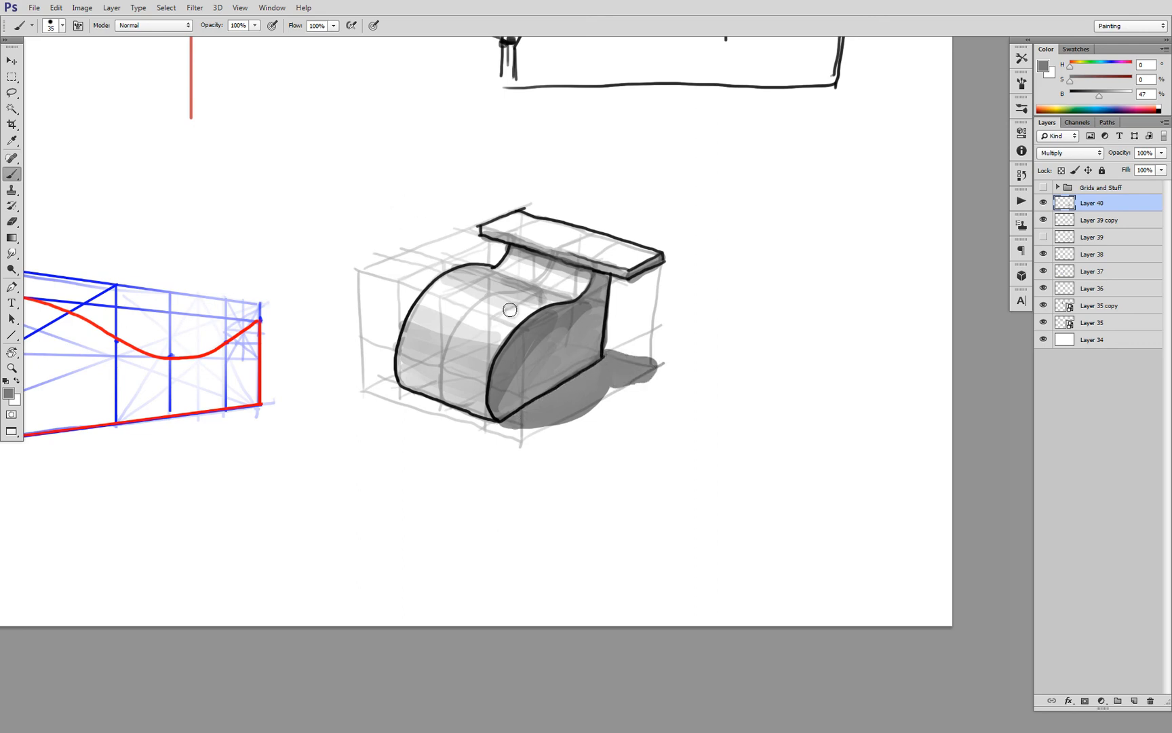
pyautogui.keyDown('alt'); pyautogui.click(667, 377); pyautogui.keyUp('alt')
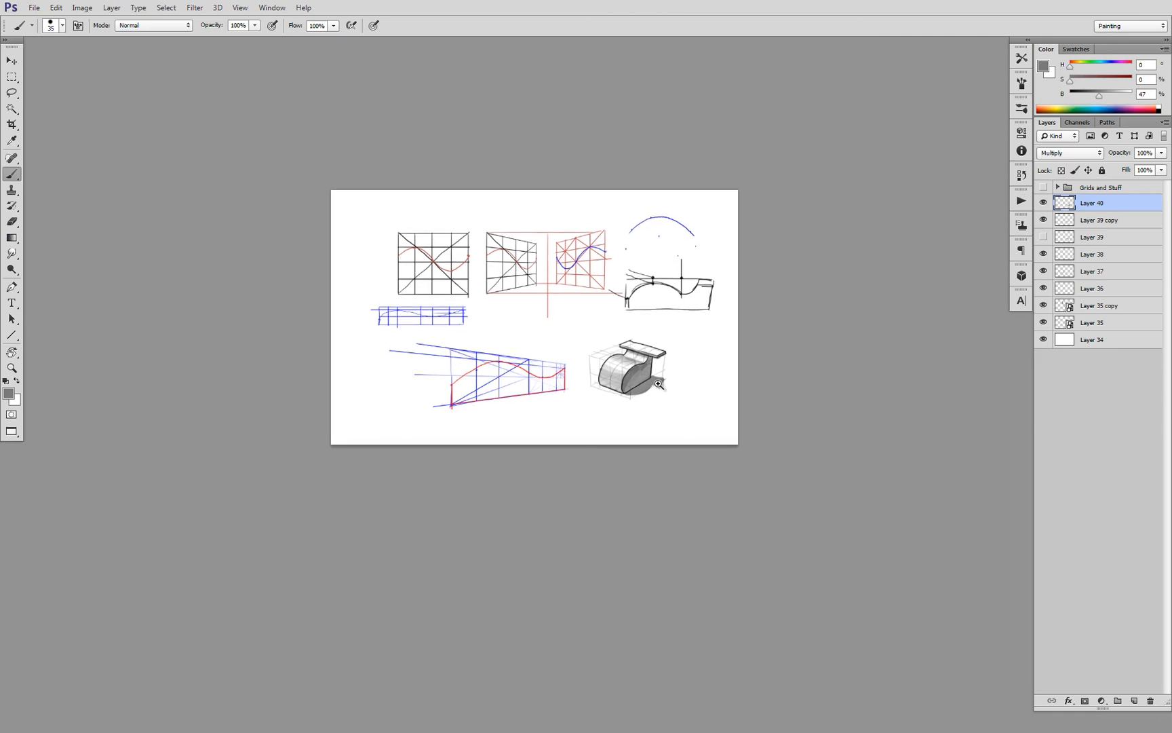
pyautogui.keyDown('ctrl'); pyautogui.click(660, 385); pyautogui.keyUp('ctrl')
pyautogui.keyDown('ctrl'); pyautogui.click(660, 385); pyautogui.keyUp('ctrl')
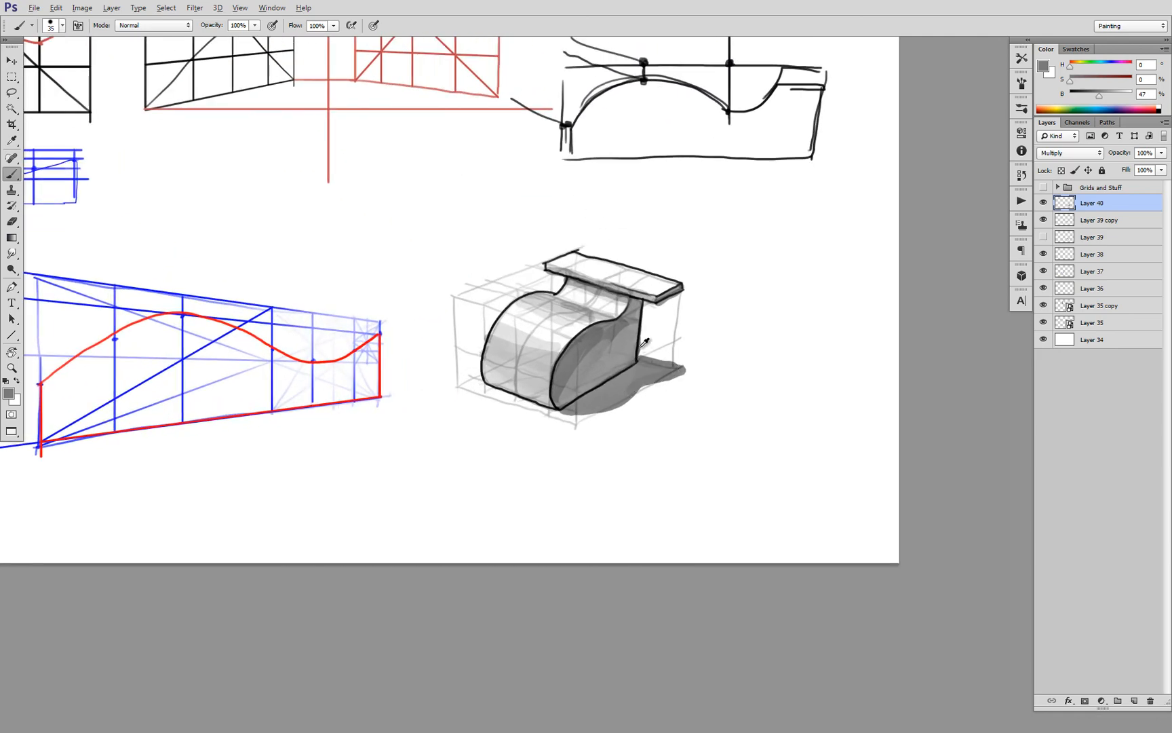
# Darken the cast shadow along the near base edge with deeper gray and refine the shading on the form's side and dip
pyautogui.keyDown('alt'); pyautogui.click(637, 368); pyautogui.keyUp('alt')
pyautogui.moveTo(634, 362)
pyautogui.mouseDown()
pyautogui.moveTo(578, 400)
pyautogui.moveTo(613, 388)
pyautogui.moveTo(576, 356)
pyautogui.moveTo(632, 322)
pyautogui.moveTo(735, 342)
pyautogui.moveTo(652, 333)
pyautogui.moveTo(655, 366)
pyautogui.moveTo(712, 379)
pyautogui.moveTo(659, 380)
pyautogui.moveTo(709, 370)
pyautogui.moveTo(728, 384)
pyautogui.moveTo(711, 361)
pyautogui.moveTo(740, 367)
pyautogui.mouseUp()
pyautogui.keyDown('alt'); pyautogui.click(639, 362); pyautogui.keyUp('alt')
pyautogui.hotkey('ctrl', 'z')
pyautogui.keyDown('alt'); pyautogui.click(592, 368); pyautogui.keyUp('alt')
pyautogui.keyDown('alt'); pyautogui.click(658, 366); pyautogui.keyUp('alt')
pyautogui.moveTo(604, 389)
pyautogui.mouseDown()
pyautogui.moveTo(679, 369)
pyautogui.moveTo(633, 347)
pyautogui.moveTo(624, 329)
pyautogui.mouseUp()
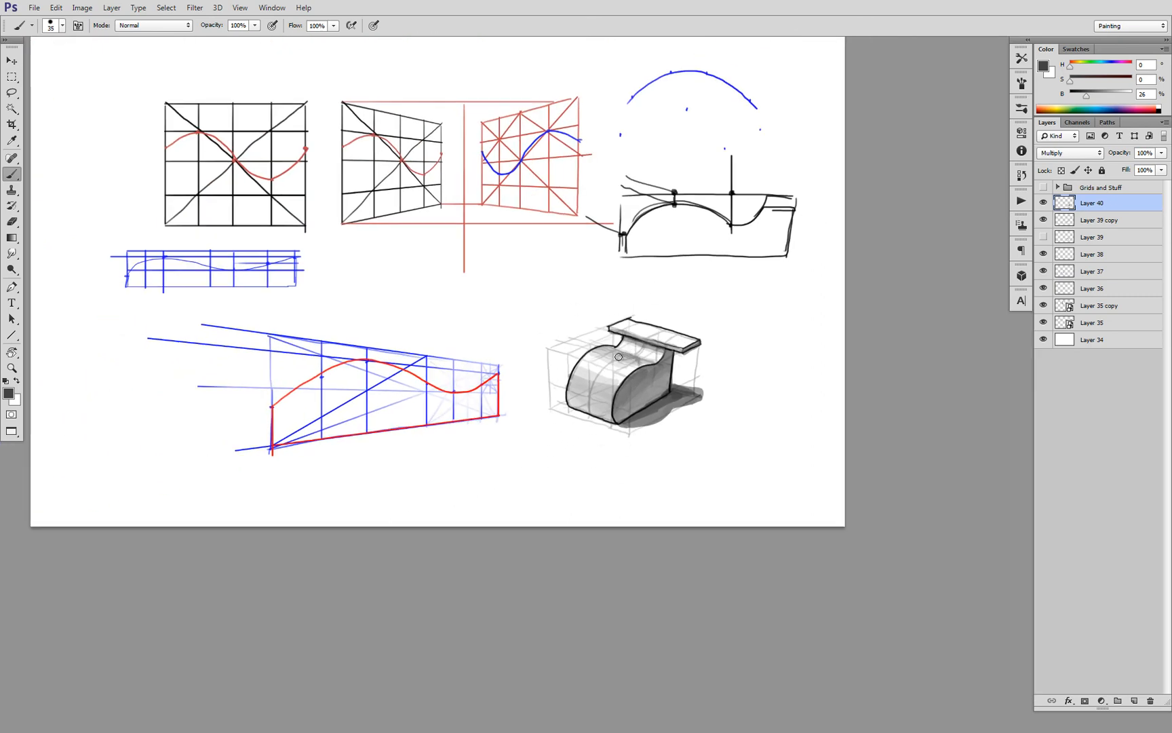
# Examine the shaded curved form up close and in relation to the grid and perspective curve studies across the whole canvas
pyautogui.click(599, 389)
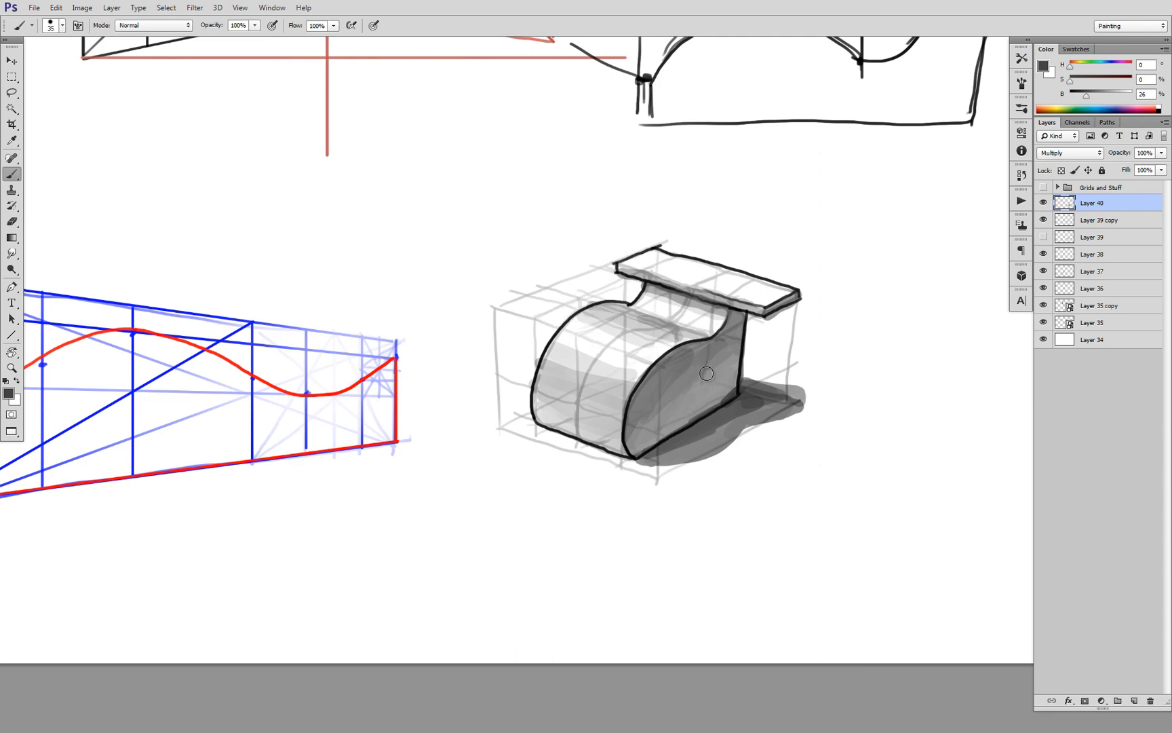
pyautogui.scroll(-2, 706, 371)
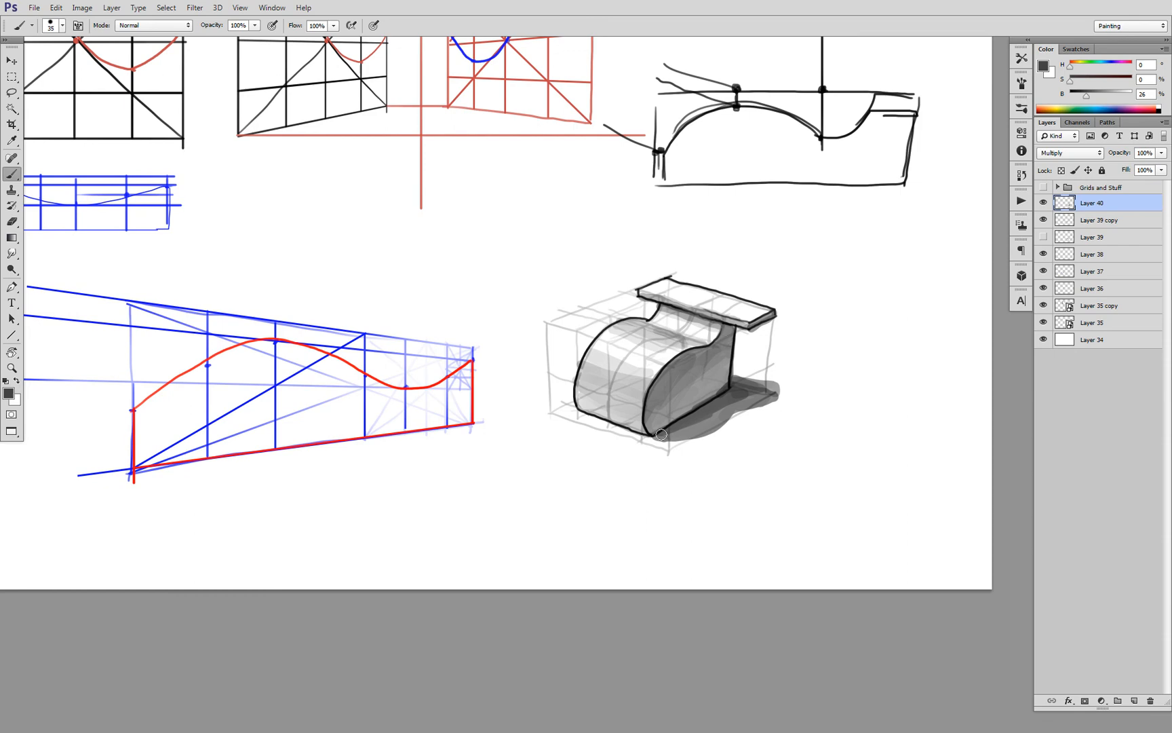
pyautogui.scroll(-3, 679, 347)
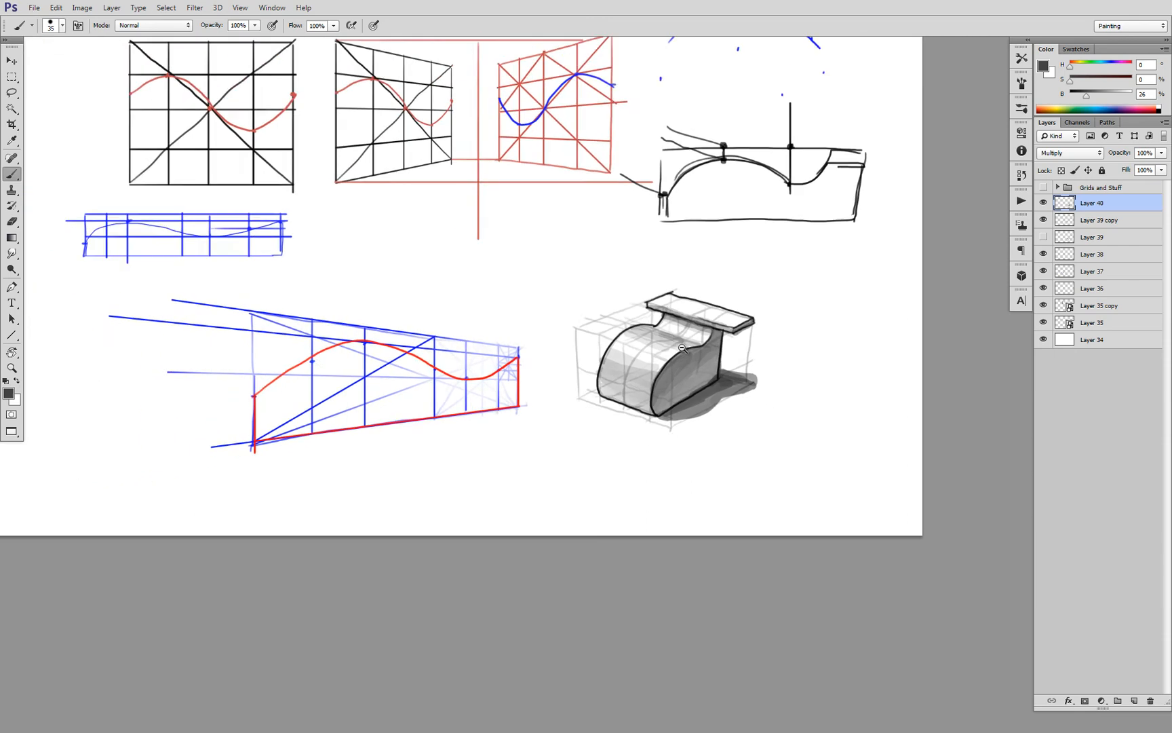
pyautogui.scroll(3, 698, 350)
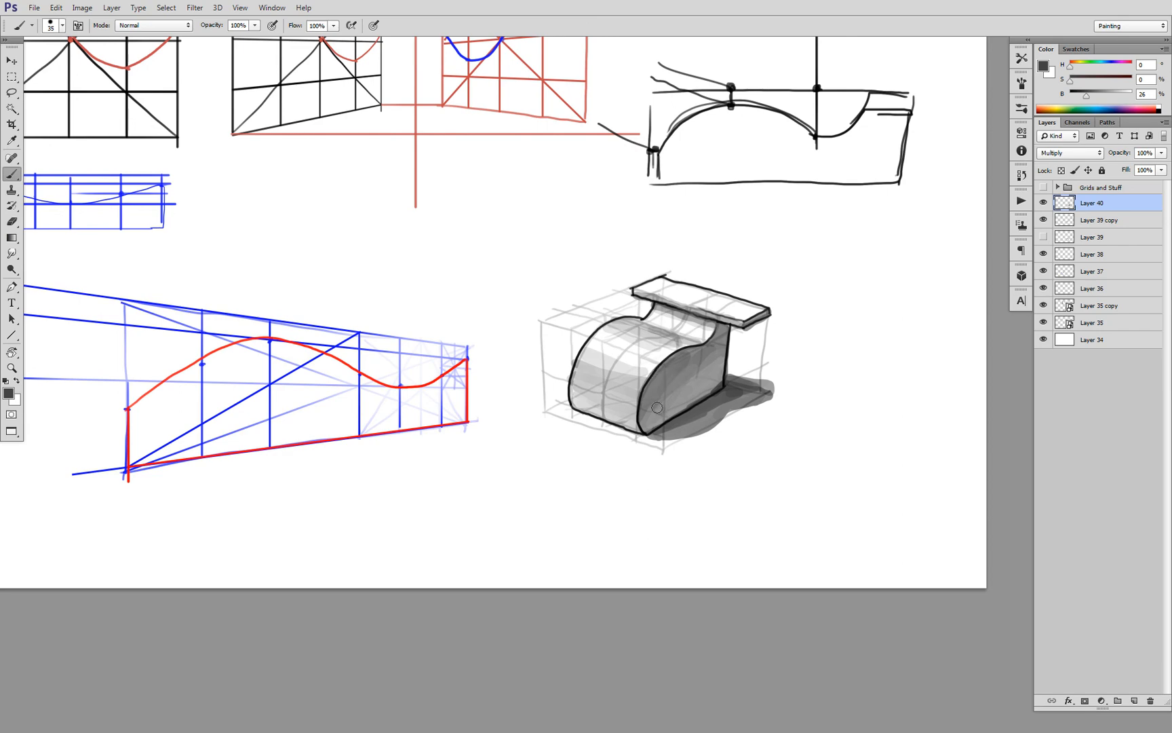
pyautogui.scroll(-3, 663, 350)
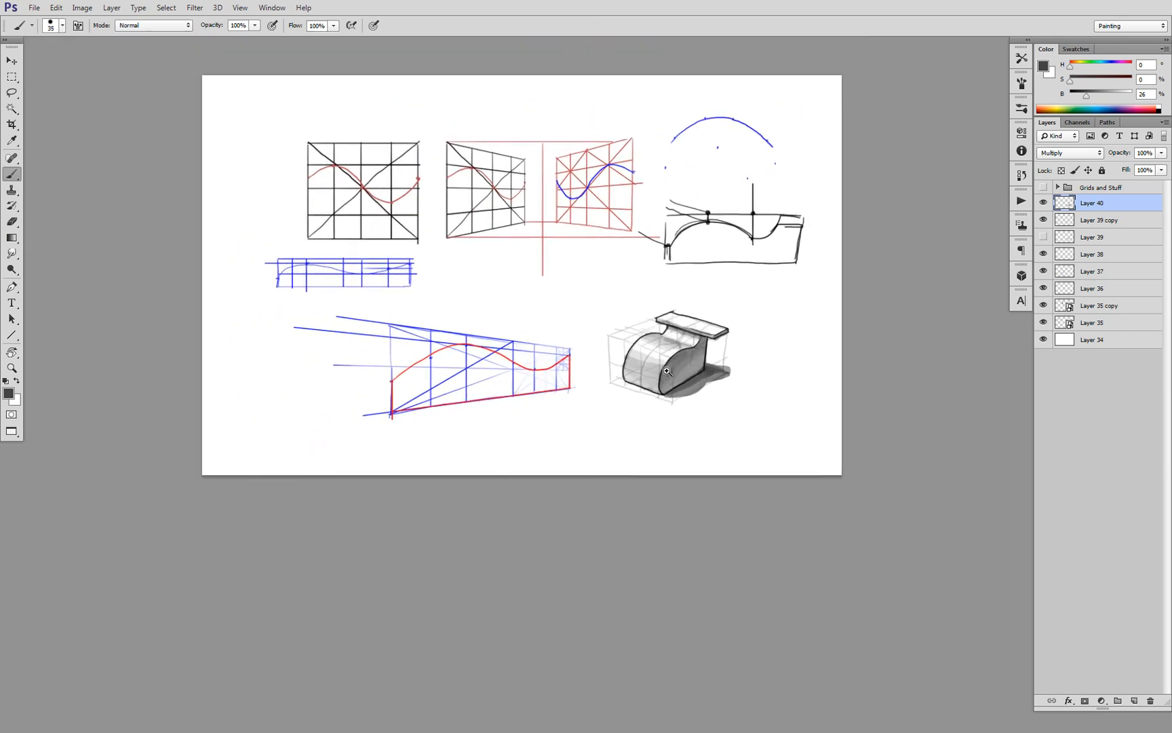
pyautogui.scroll(3, 667, 371)
pyautogui.scroll(-3, 685, 377)
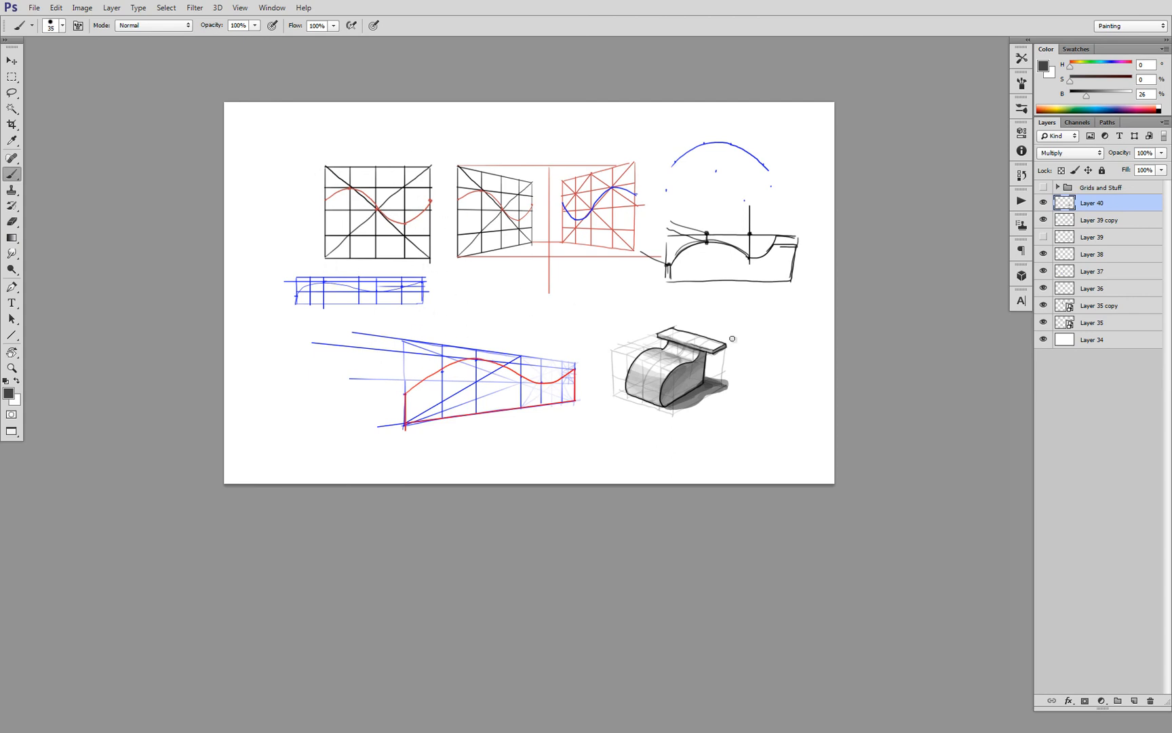
pyautogui.moveTo(678, 354)
pyautogui.mouseDown()
pyautogui.moveTo(661, 356)
pyautogui.moveTo(703, 380)
pyautogui.mouseUp()
pyautogui.moveTo(703, 380)
pyautogui.mouseDown()
pyautogui.moveTo(668, 379)
pyautogui.moveTo(668, 418)
pyautogui.mouseUp()
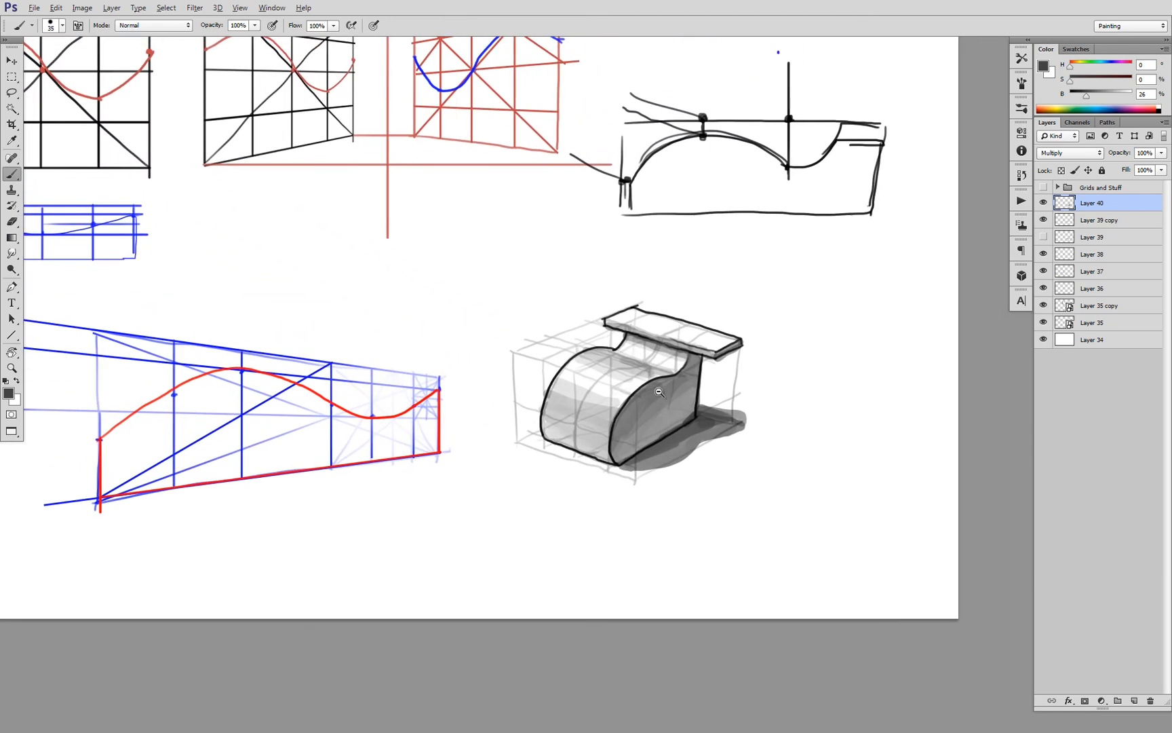